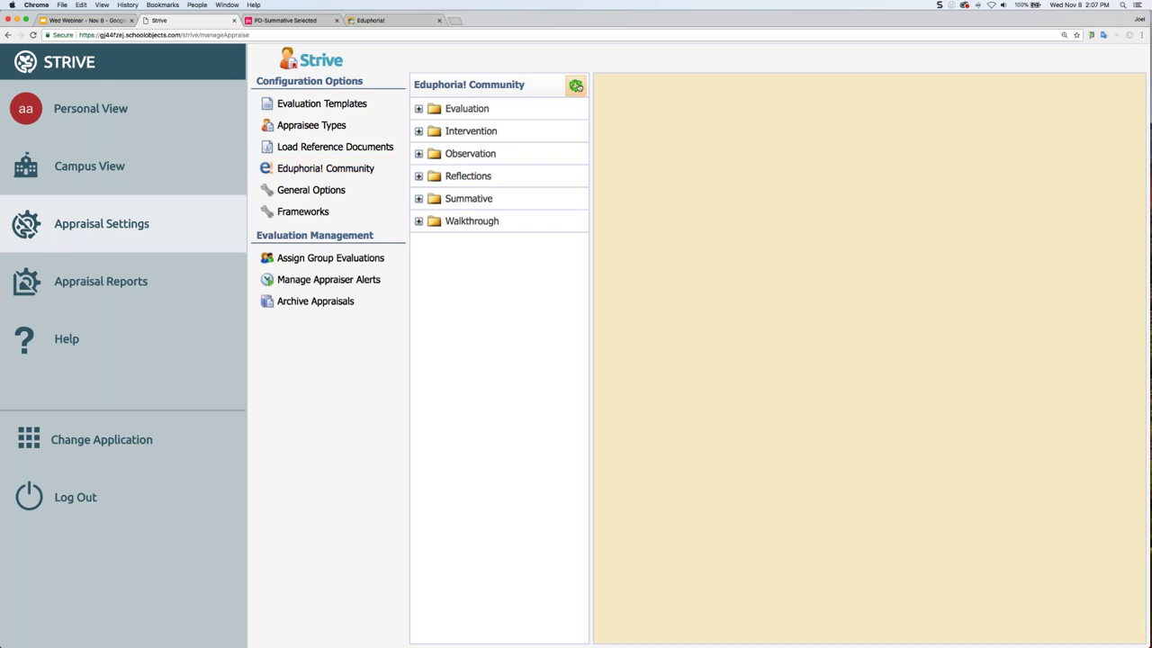
# Refresh the Eduphoria! Community list and preview the * NEW T-TESS Walkthrough D1-3 template in the Walkthrough folder.
pyautogui.click(575, 87)
pyautogui.click(419, 221)
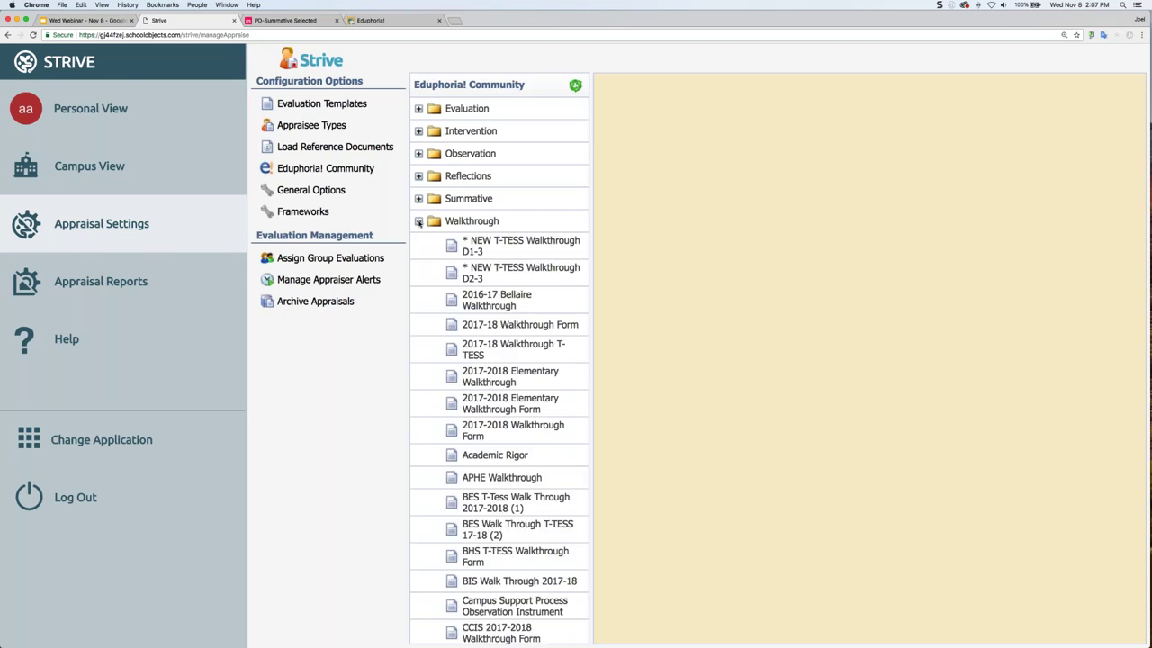
pyautogui.click(476, 241)
pyautogui.moveTo(669, 133); pyautogui.dragTo(694, 132)
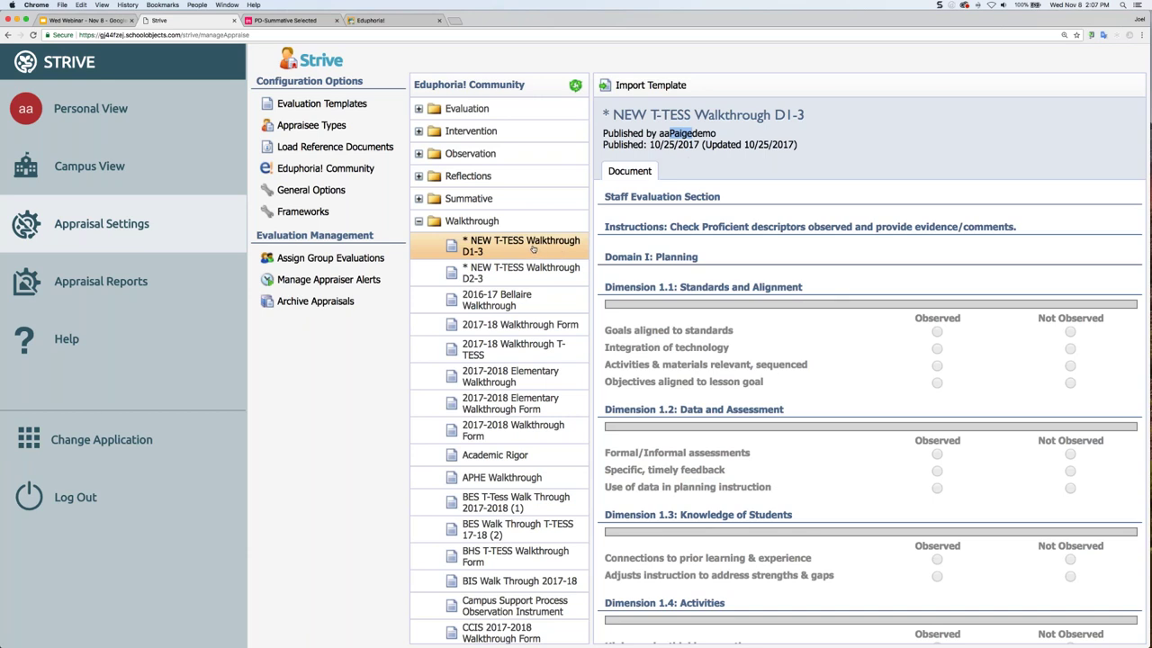
# Collapse the Walkthrough folder and look through the shared templates in the Intervention and Observation folders.
pyautogui.click(418, 221)
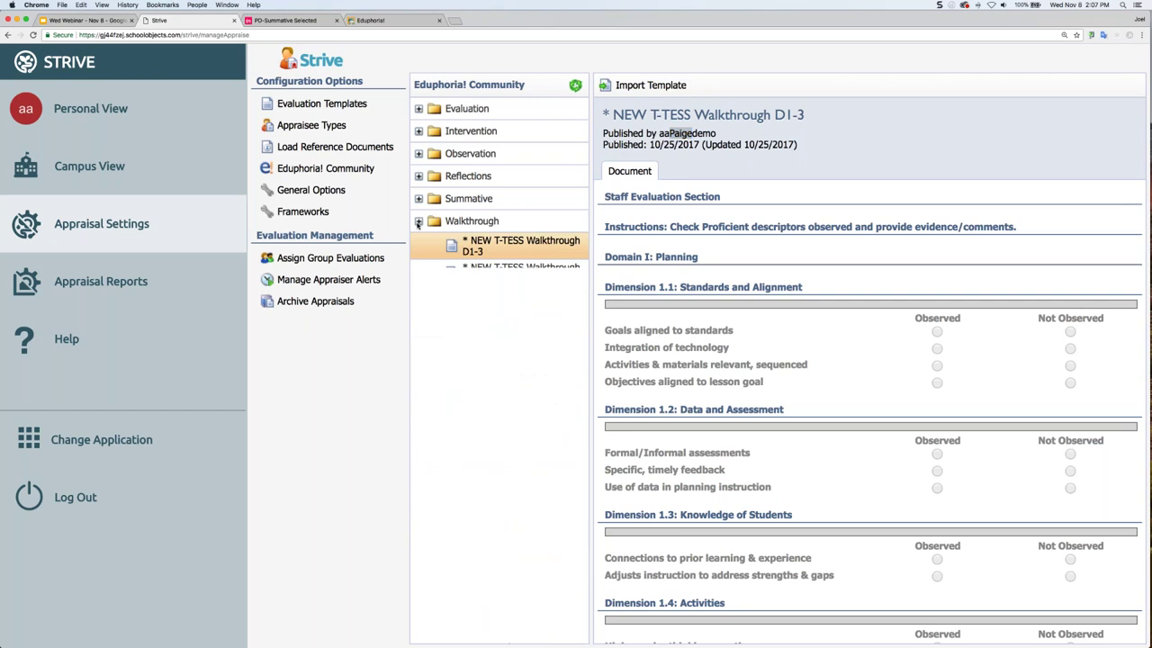
pyautogui.click(418, 132)
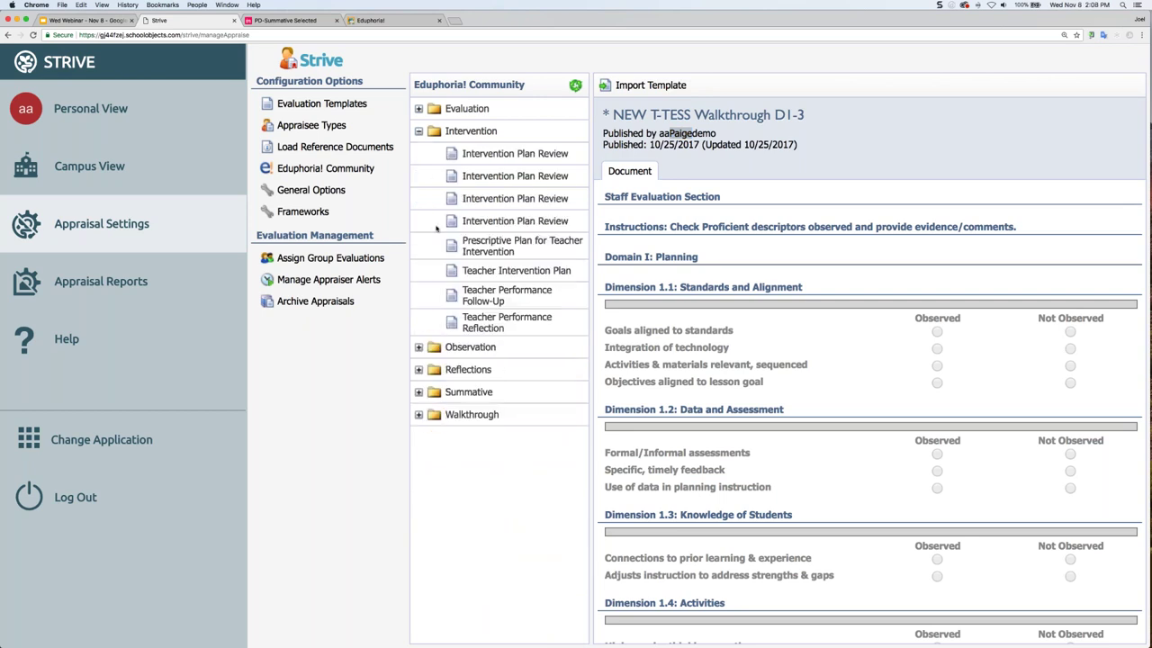
pyautogui.click(419, 347)
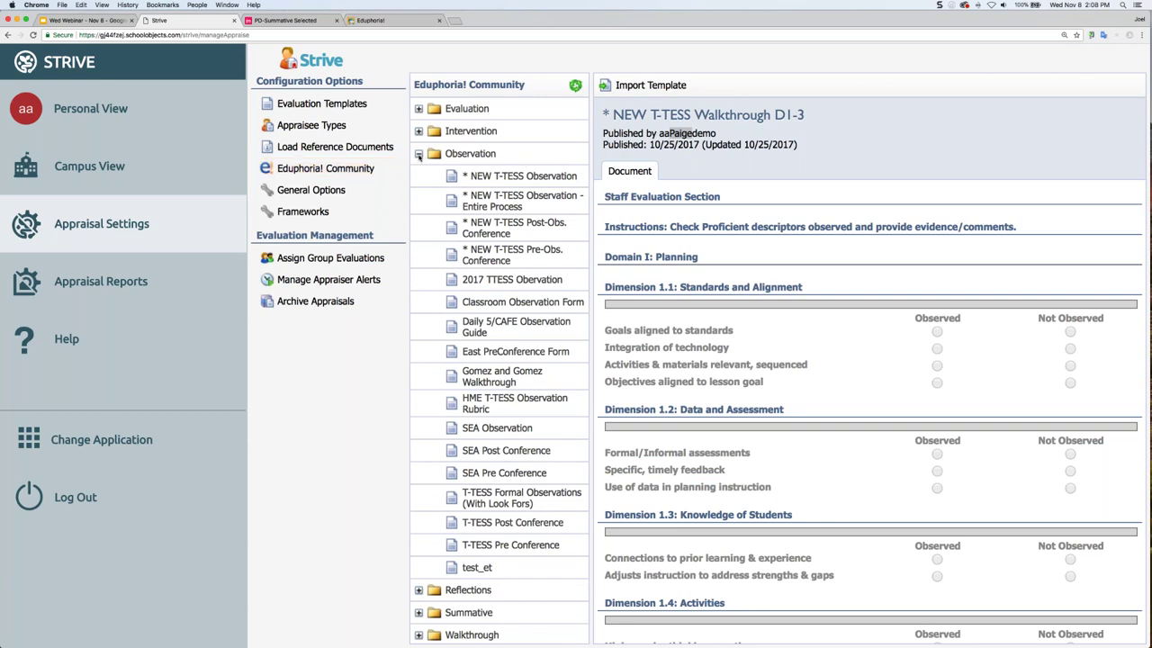
# Preview the Diagnostician template in the community Evaluation folder and review its rating criteria.
pyautogui.click(418, 108)
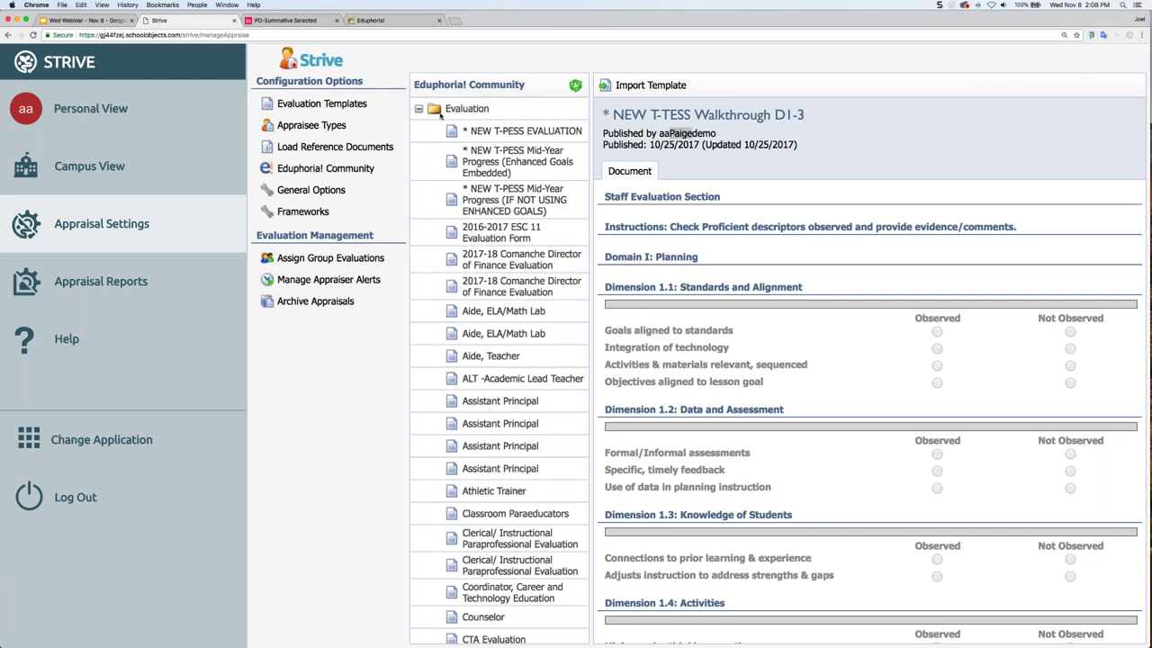
pyautogui.scroll(-5, 440, 111)
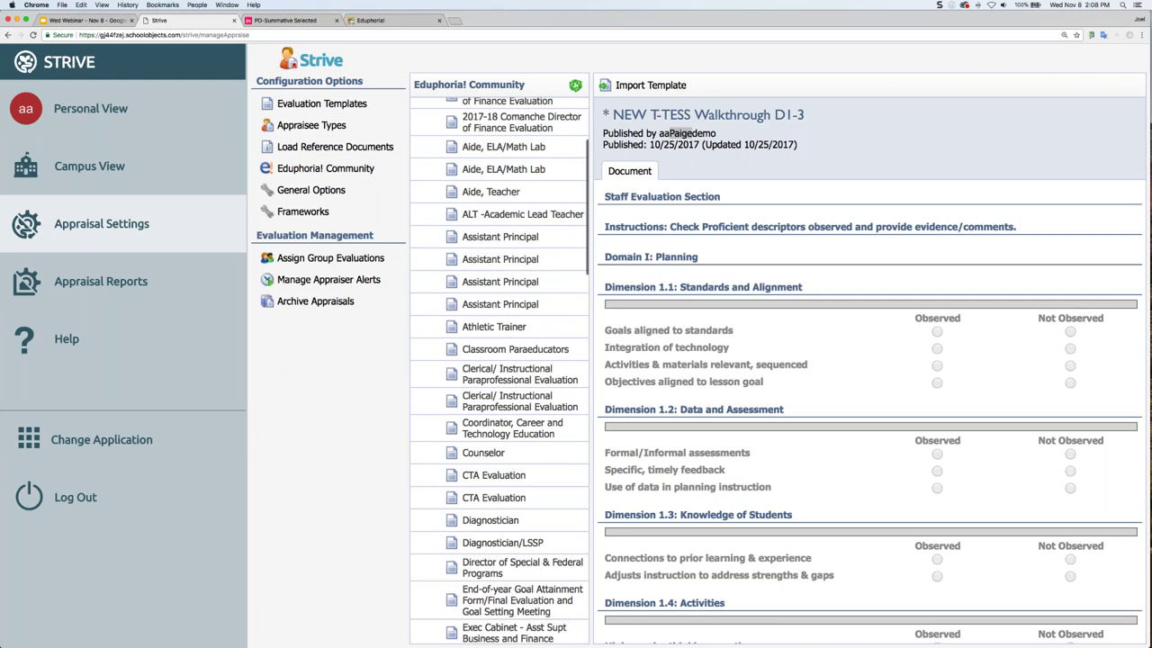
pyautogui.scroll(-5, 490, 378)
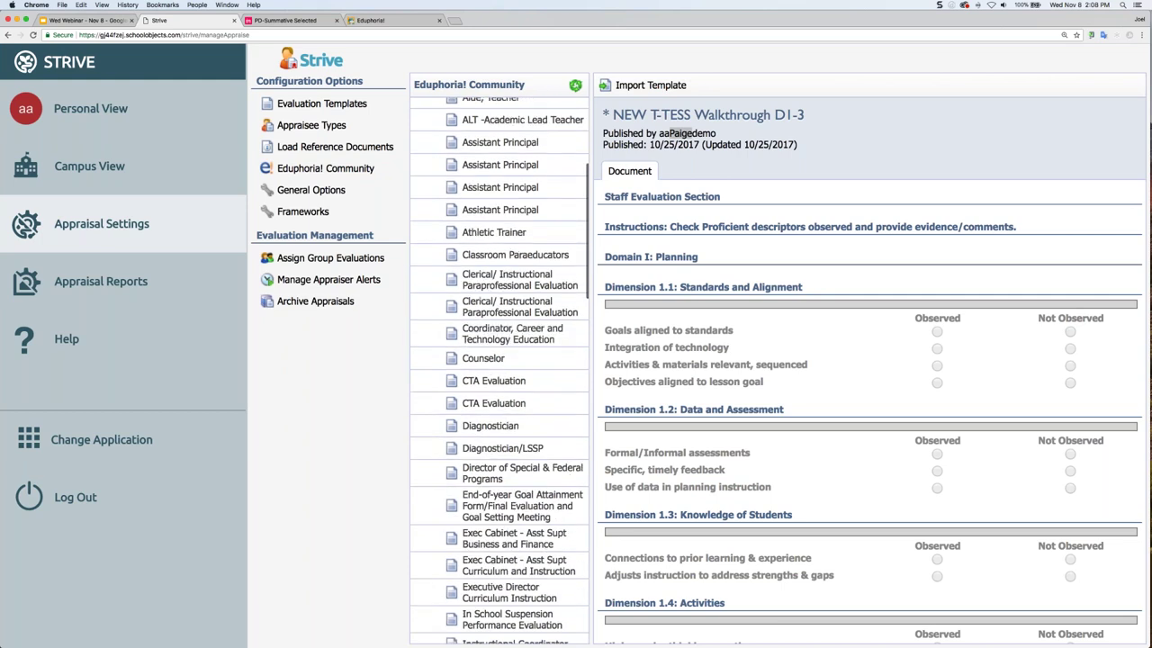
pyautogui.click(490, 376)
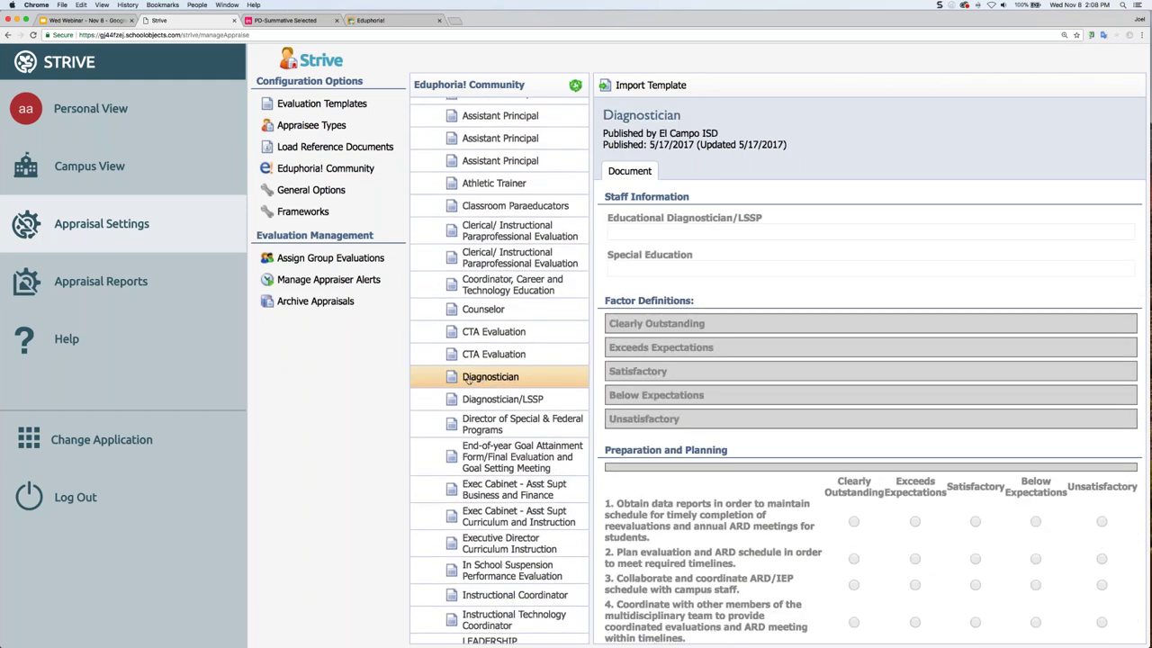
pyautogui.scroll(-5, 870, 405)
pyautogui.scroll(-2, 710, 314)
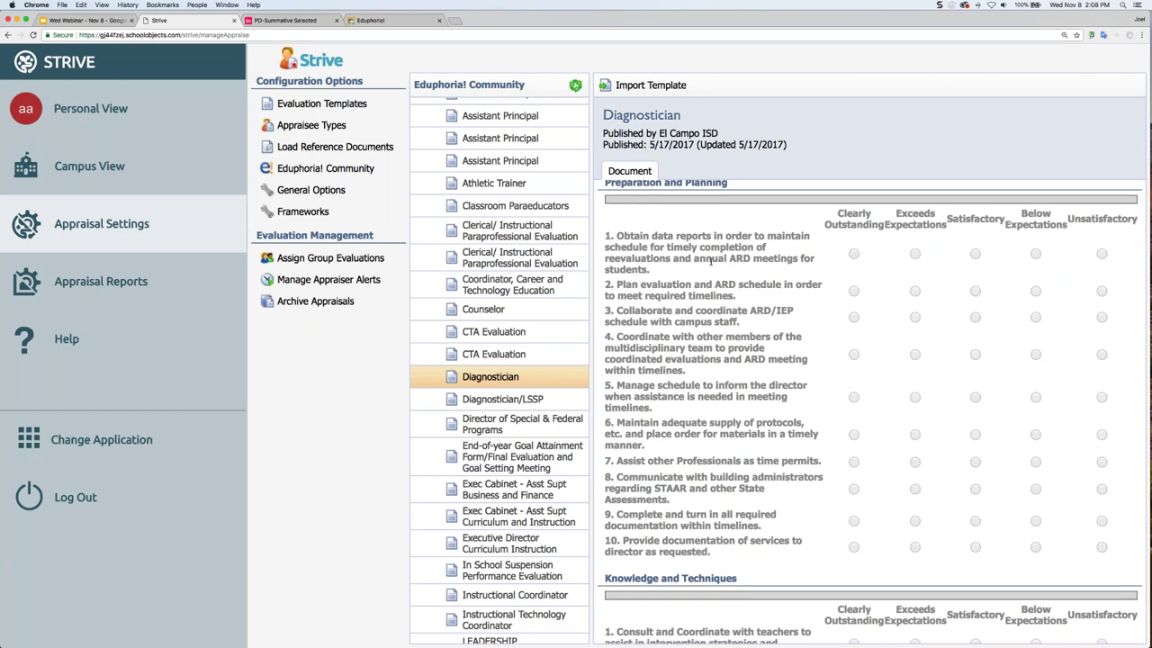
# Preview the * NEW T-PESS Mid-Year Progress (Enhanced Goals Embedded) template, then collapse the Evaluation folder.
pyautogui.scroll(-2, 520, 382)
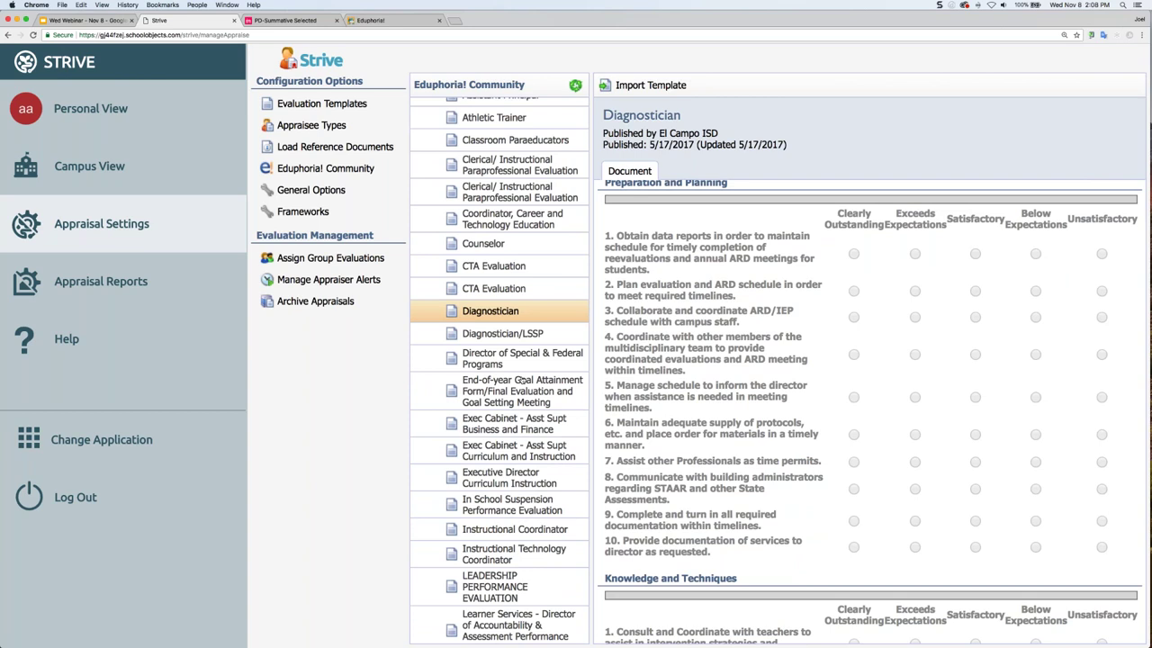
pyautogui.scroll(-2, 521, 381)
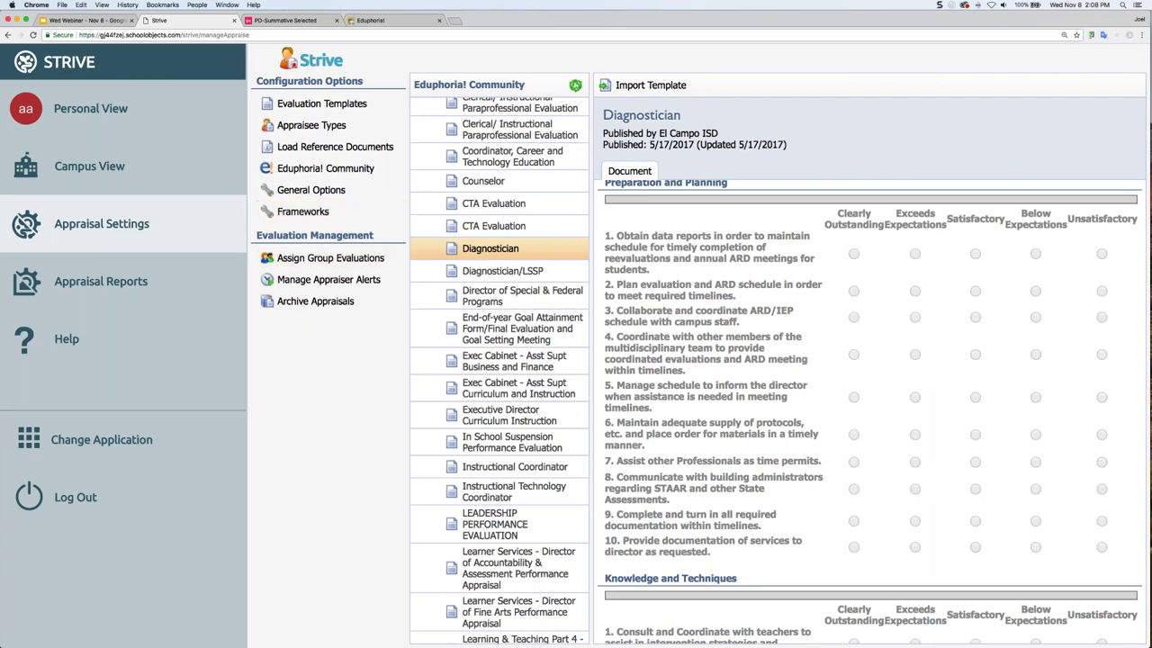
pyautogui.scroll(5, 536, 248)
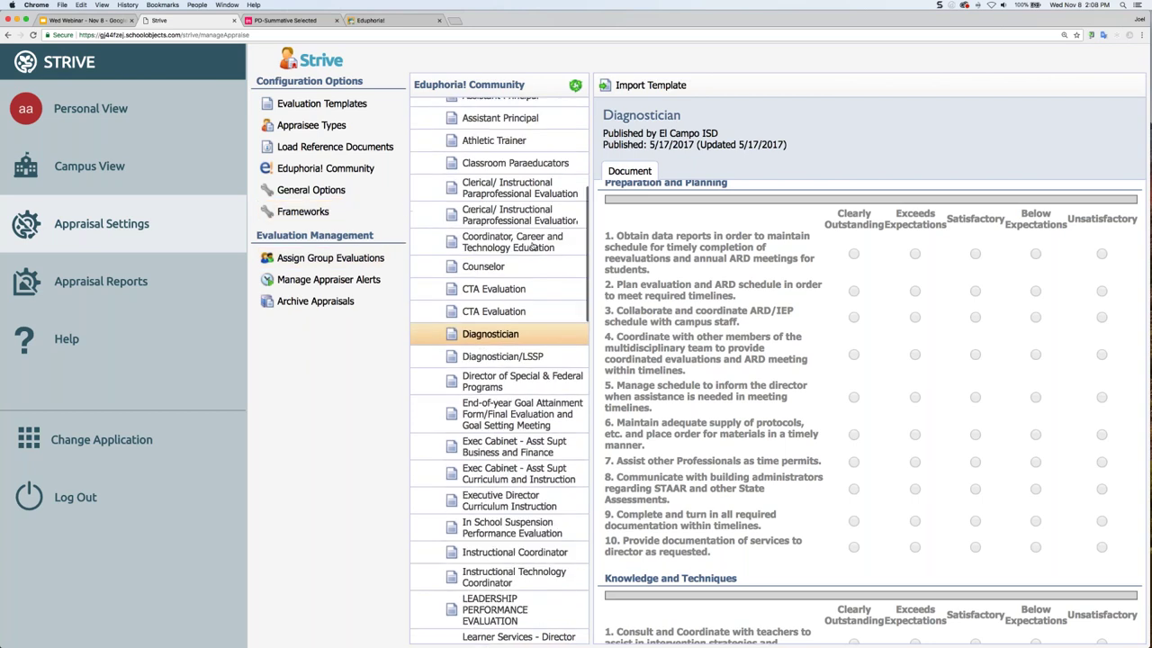
pyautogui.scroll(4, 536, 248)
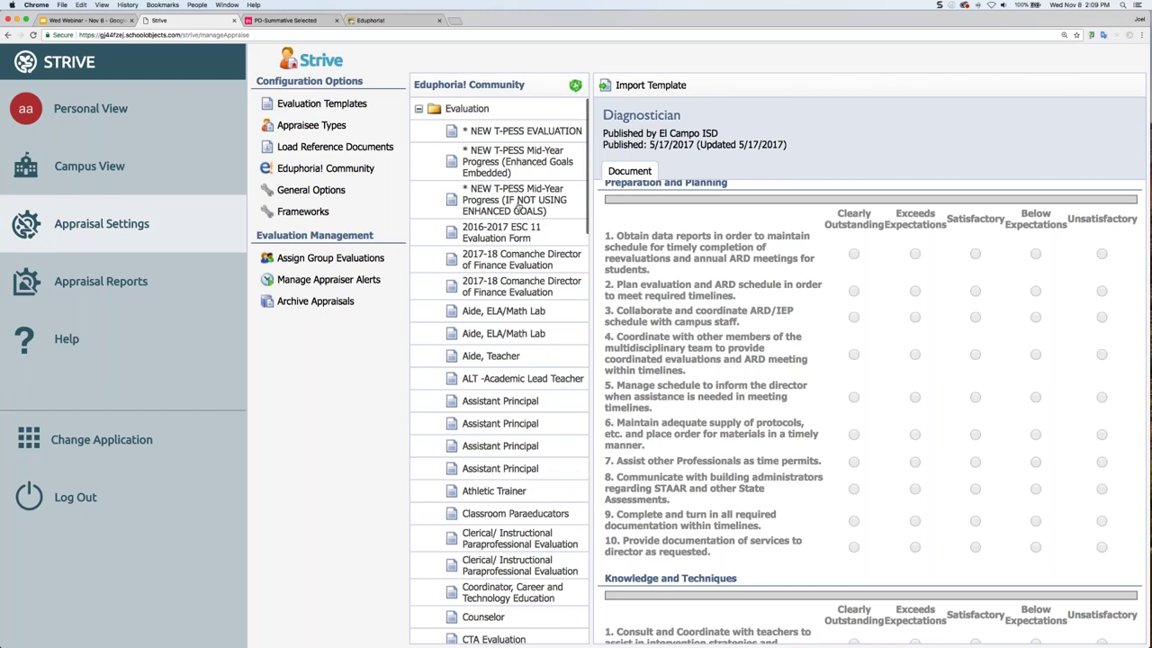
pyautogui.click(490, 155)
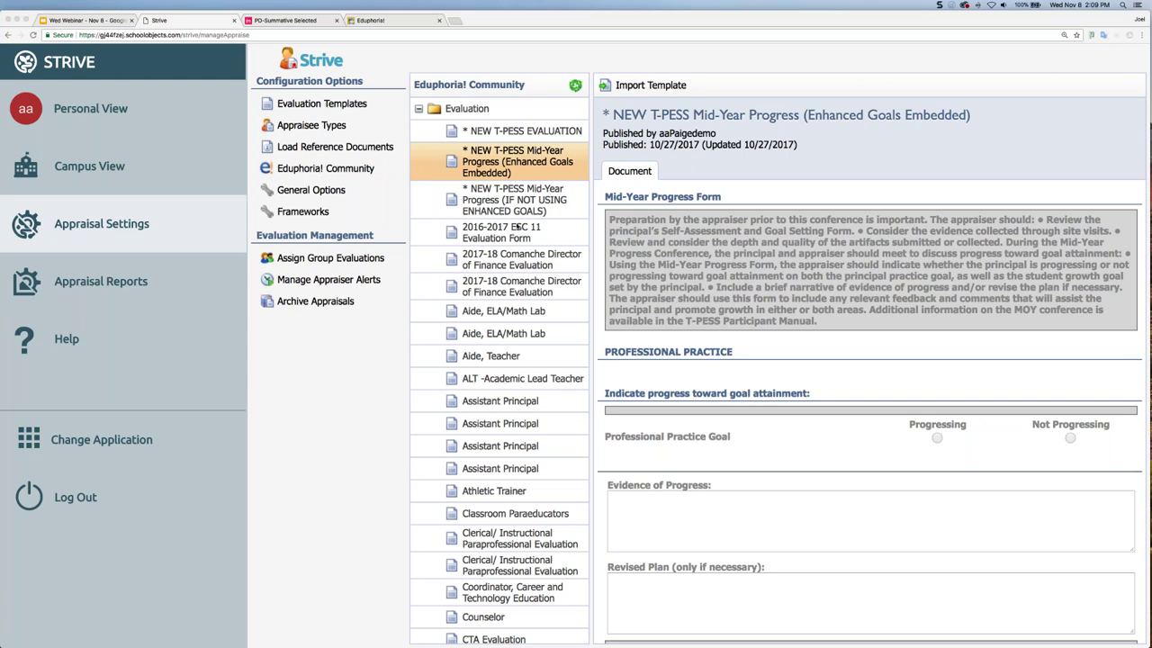
pyautogui.scroll(-3, 518, 225)
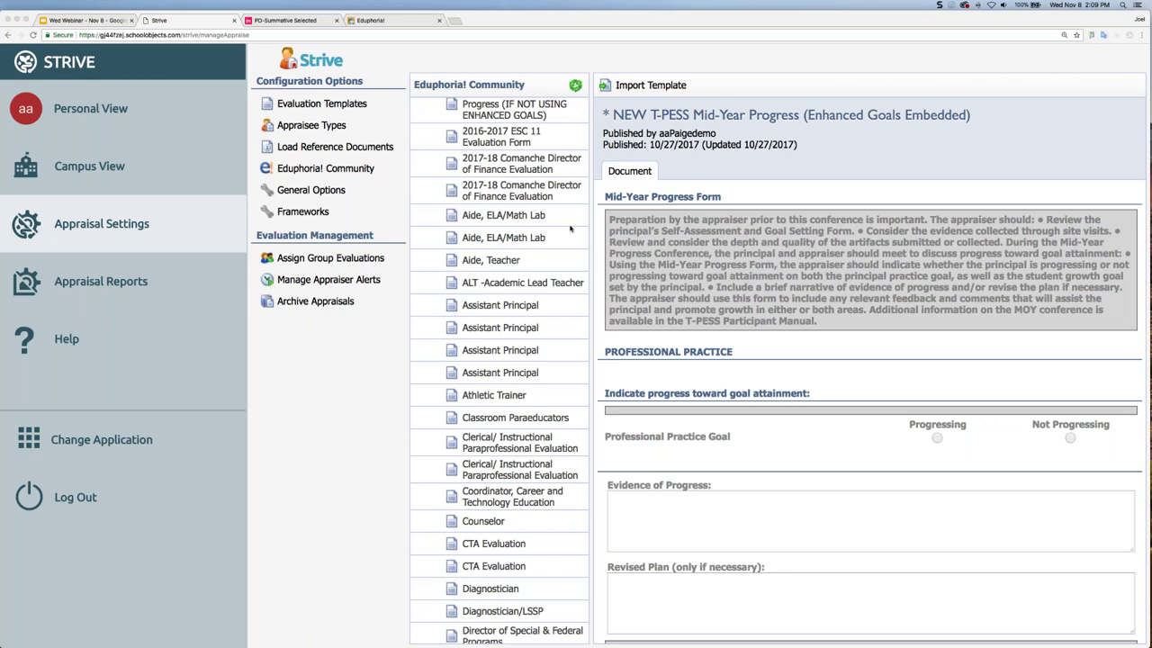
pyautogui.scroll(-1, 738, 360)
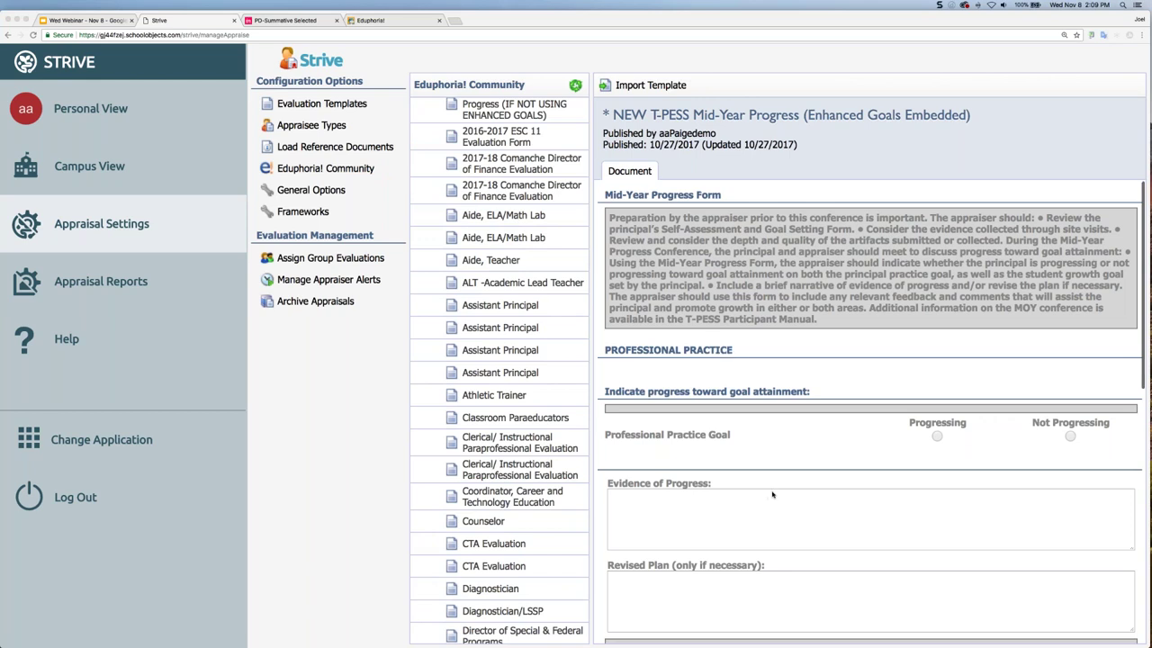
pyautogui.click(647, 86)
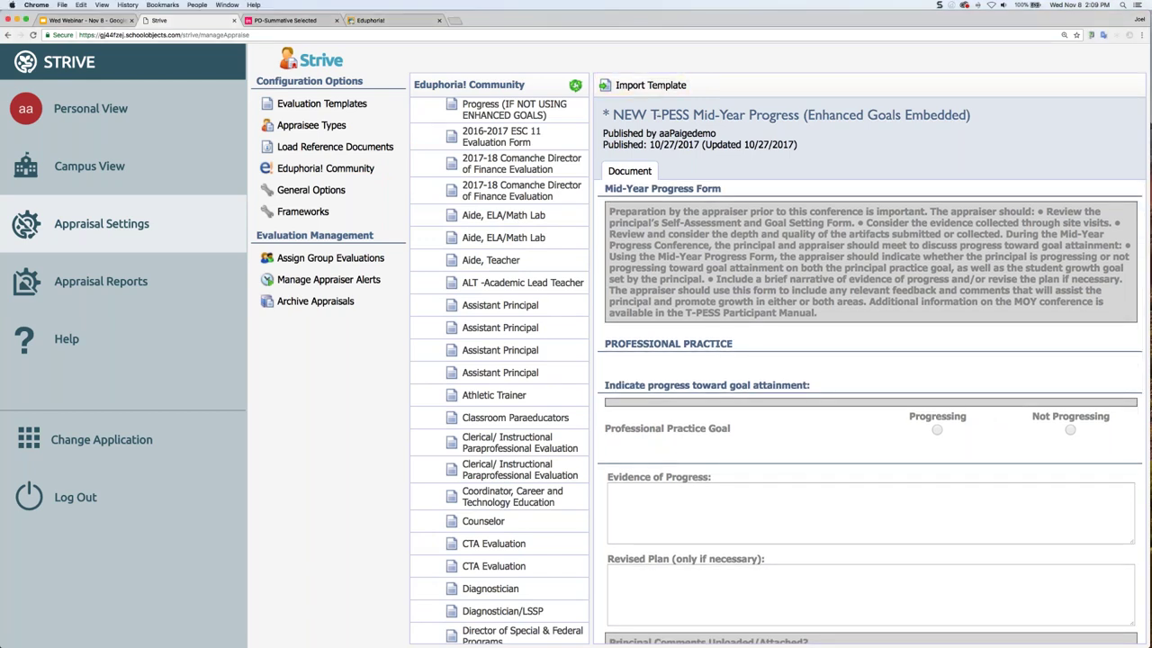
pyautogui.click(420, 108)
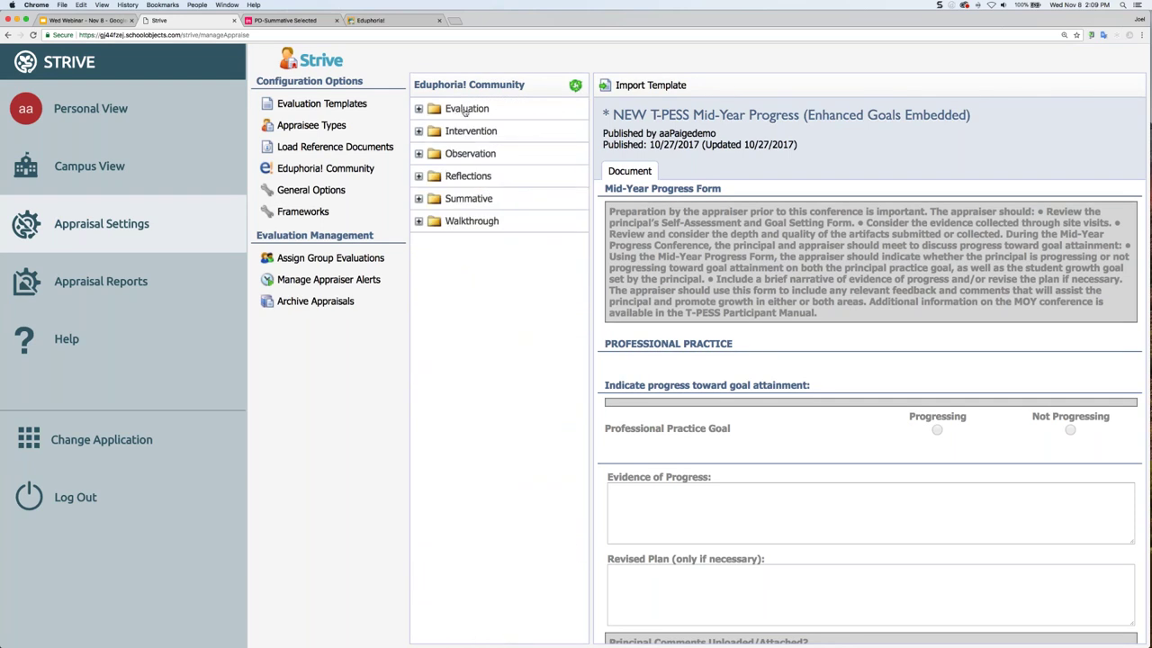
# Display the district's own evaluation templates and open * NEW T-TESS Walkthrough D1-3 from the Walkthrough Documents.
pyautogui.click(317, 106)
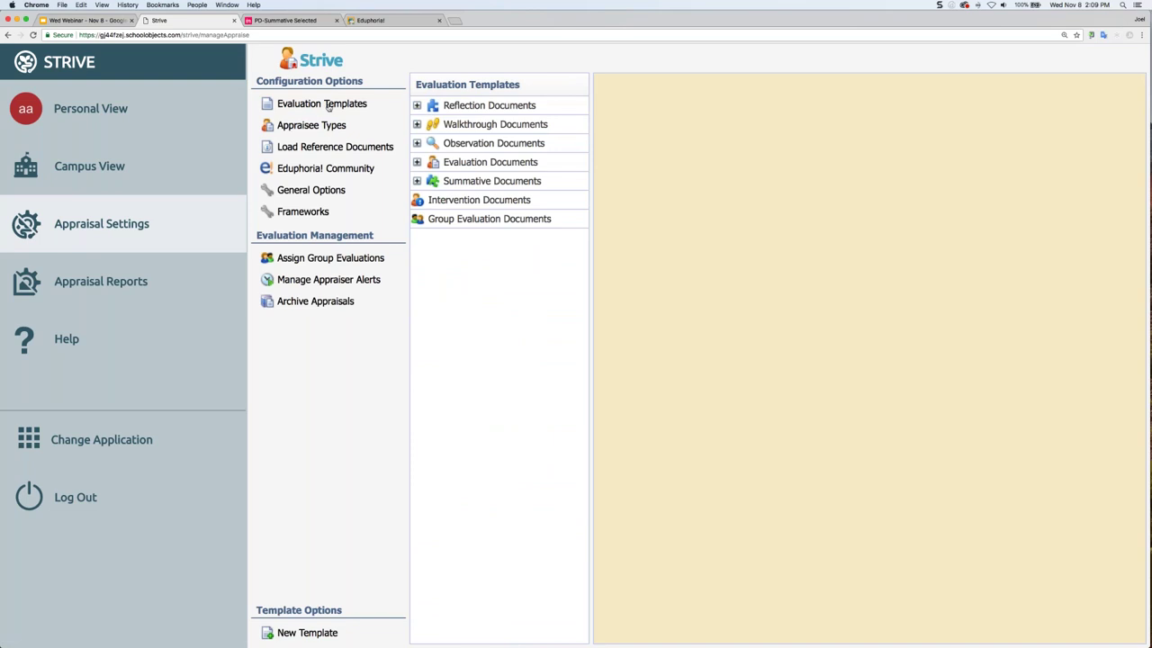
pyautogui.click(311, 169)
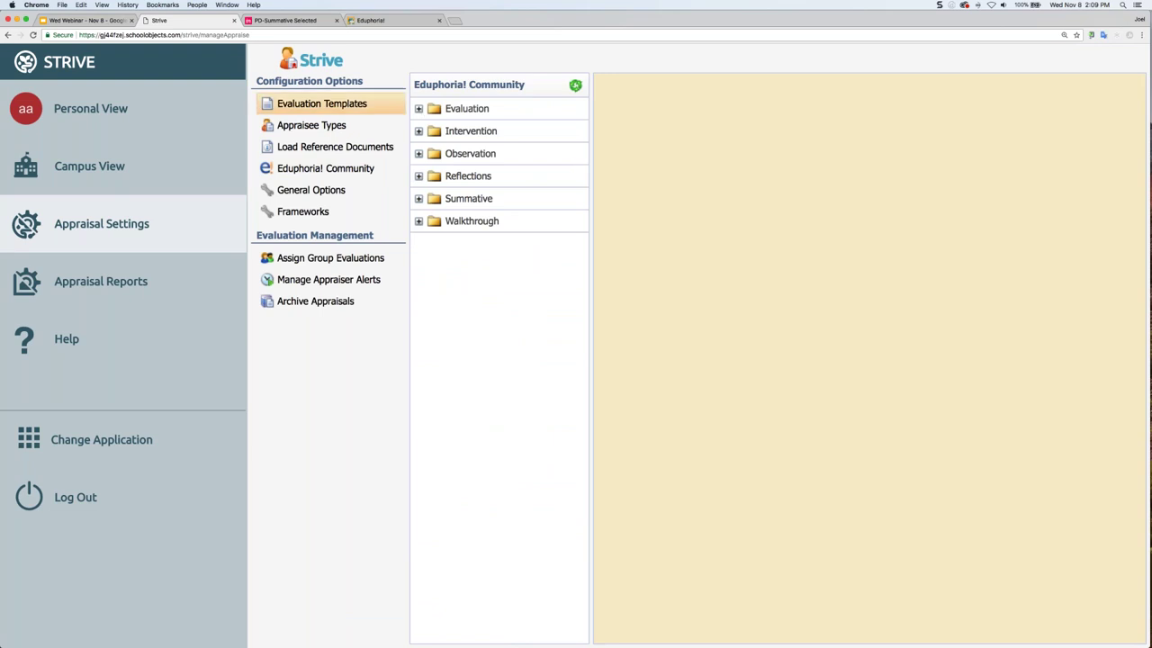
pyautogui.click(335, 106)
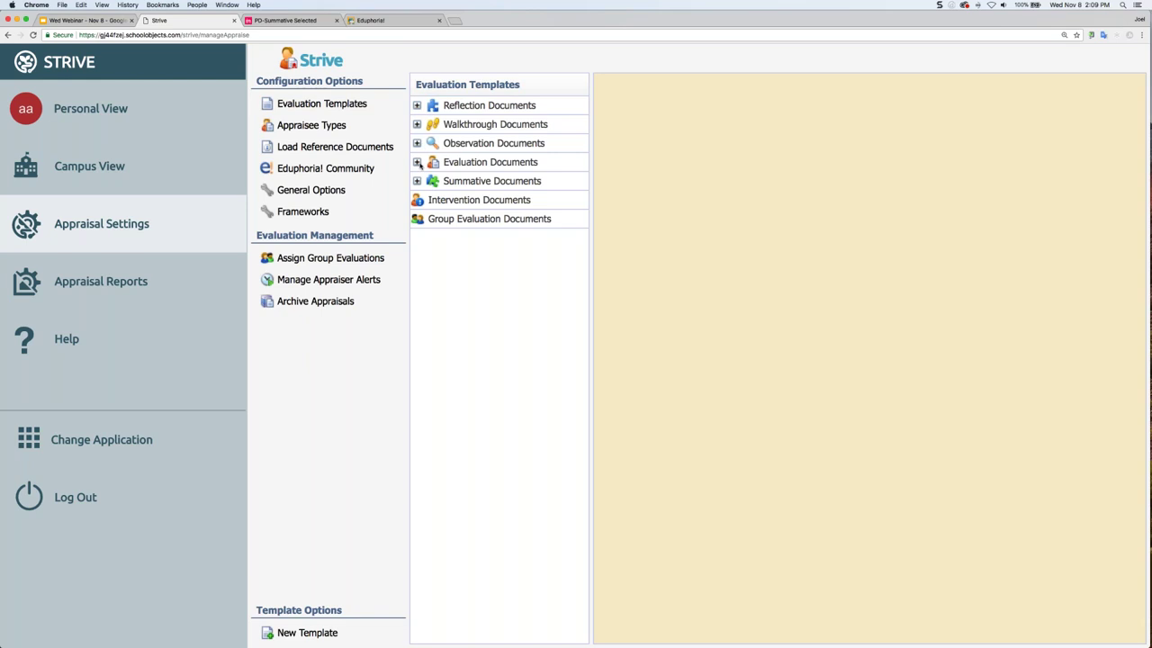
pyautogui.click(417, 126)
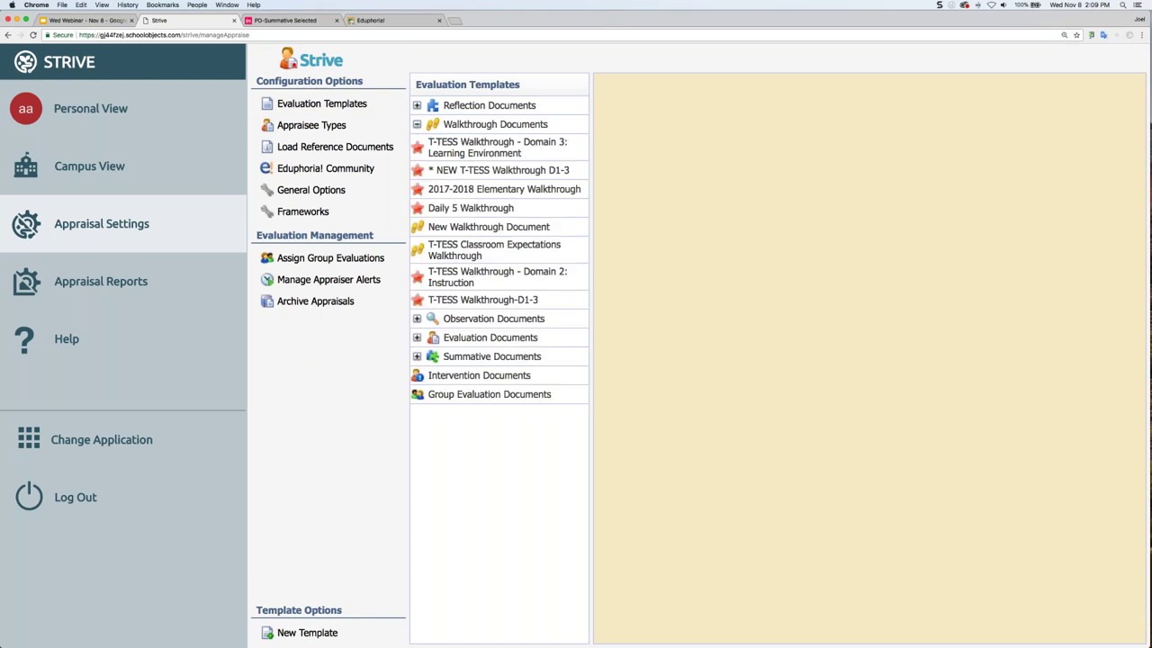
pyautogui.click(465, 171)
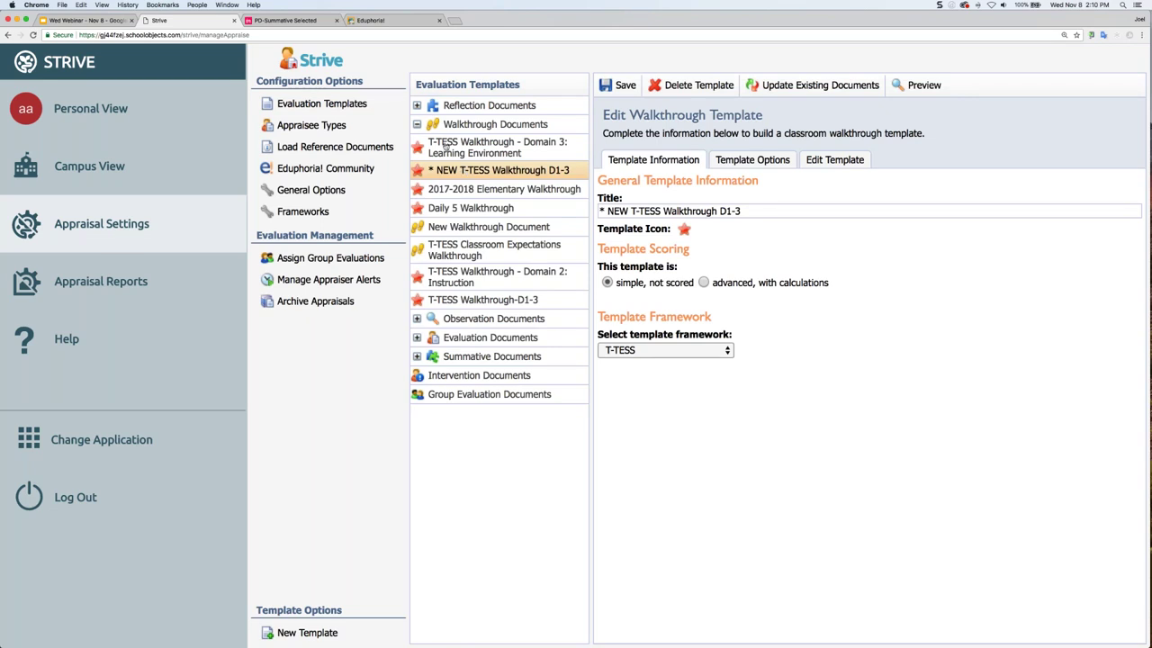
# Open the Goal Setting Form template from the Reflection Documents for editing.
pyautogui.click(417, 105)
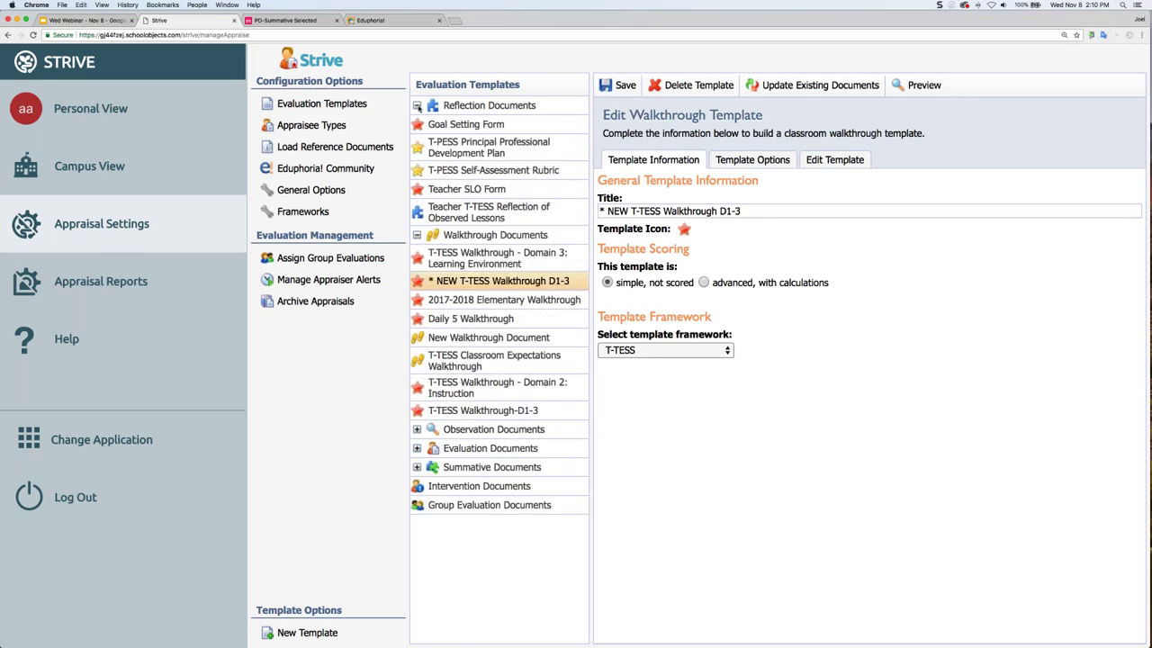
pyautogui.click(460, 129)
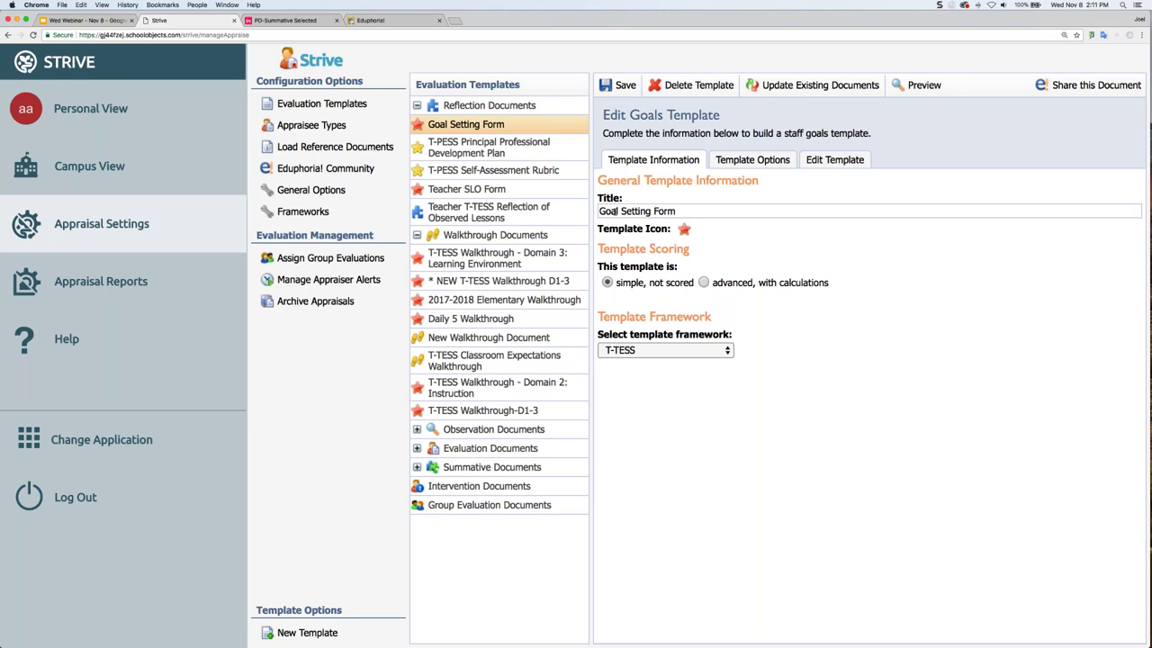
pyautogui.click(325, 306)
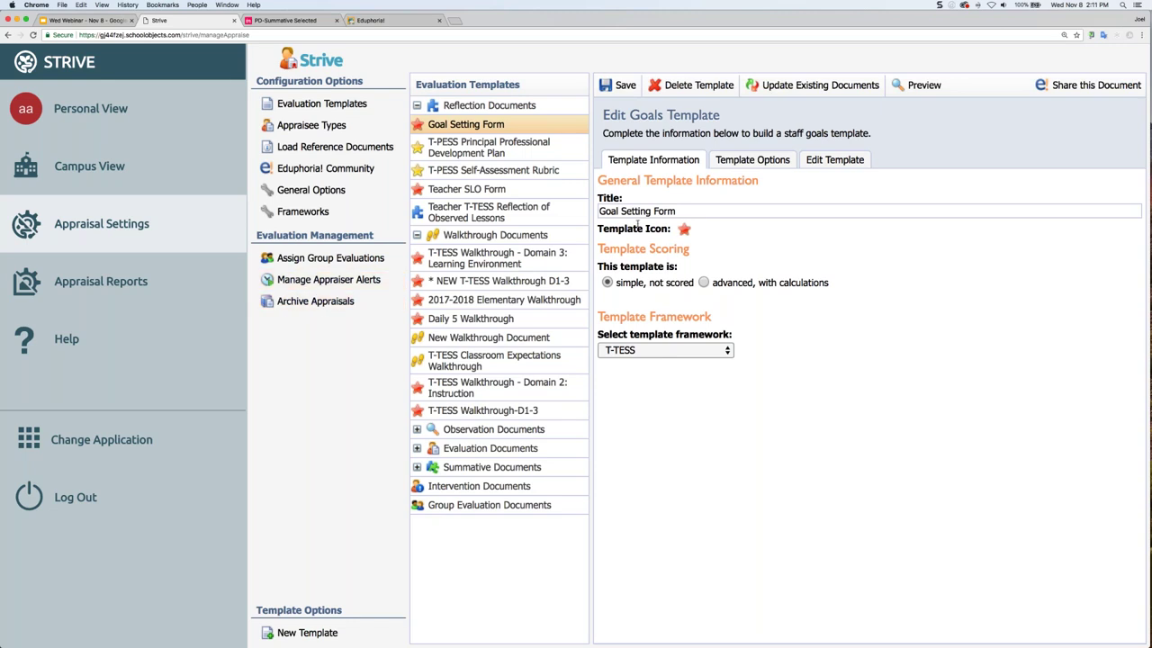
# Change the Goal Setting Form's template icon to a blue circle.
pyautogui.click(684, 231)
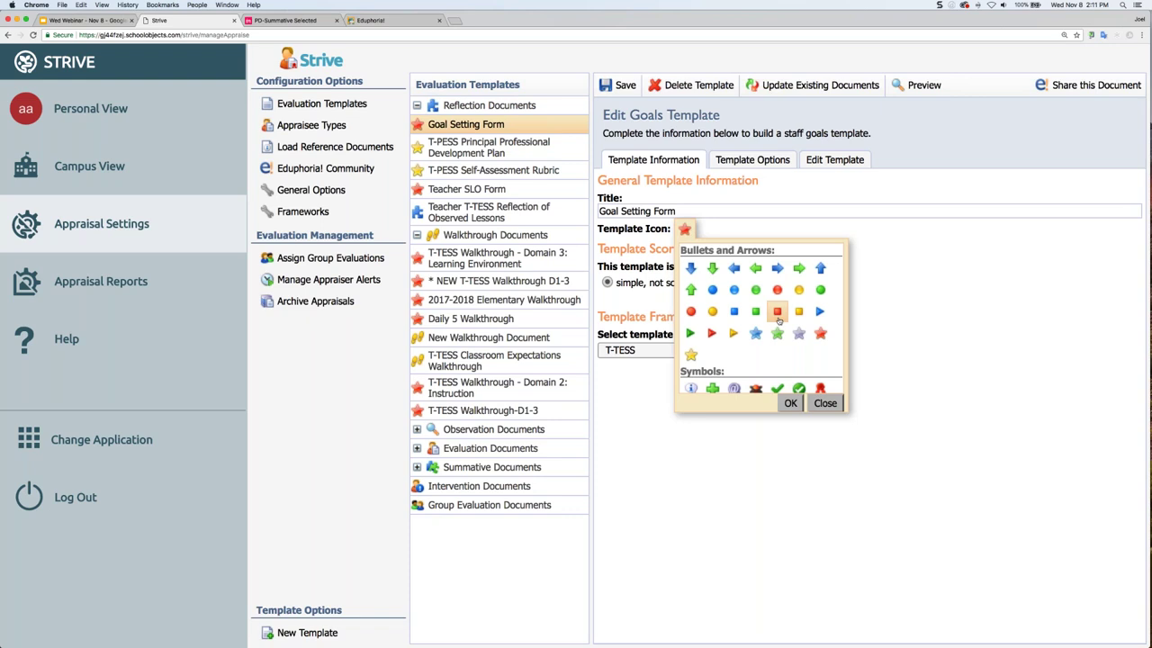
pyautogui.scroll(-5, 778, 320)
pyautogui.scroll(-5, 760, 320)
pyautogui.scroll(-1, 820, 297)
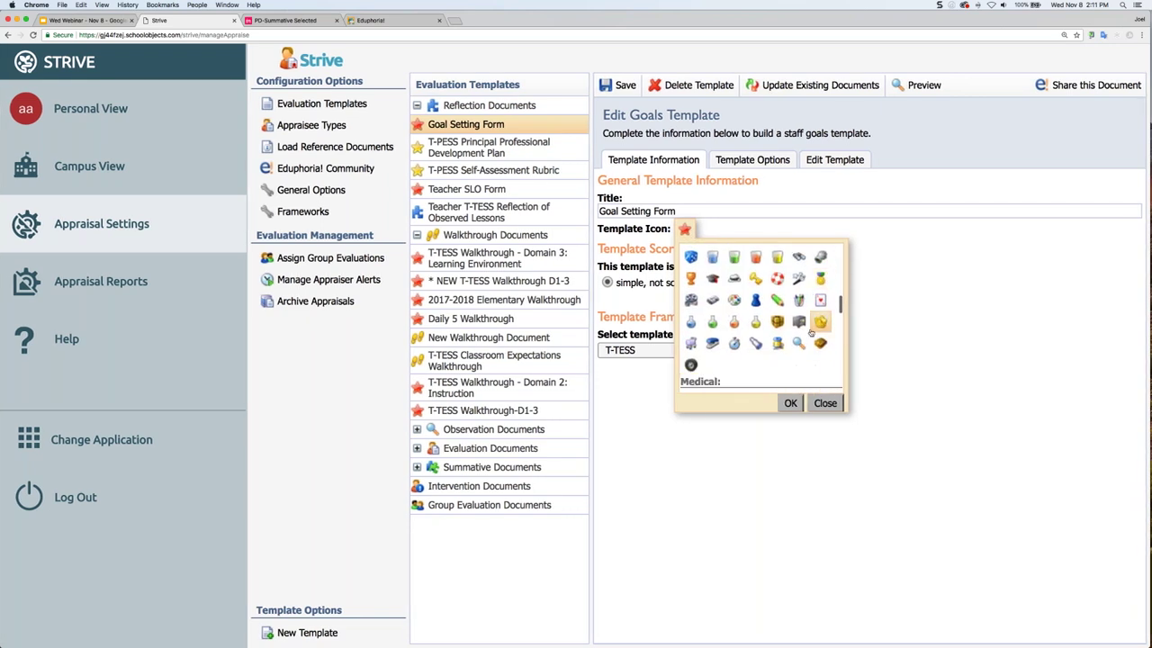
pyautogui.click(791, 405)
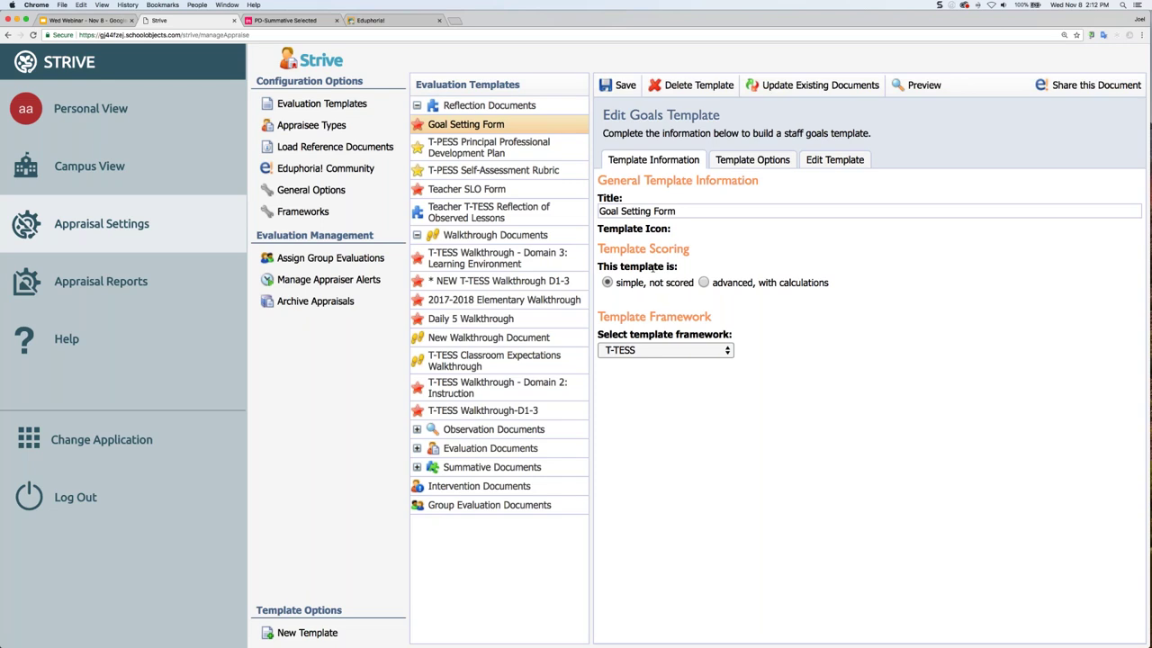
# Set the Goal Setting Form's scoring to advanced, with calculations, and review the score method options.
pyautogui.click(725, 284)
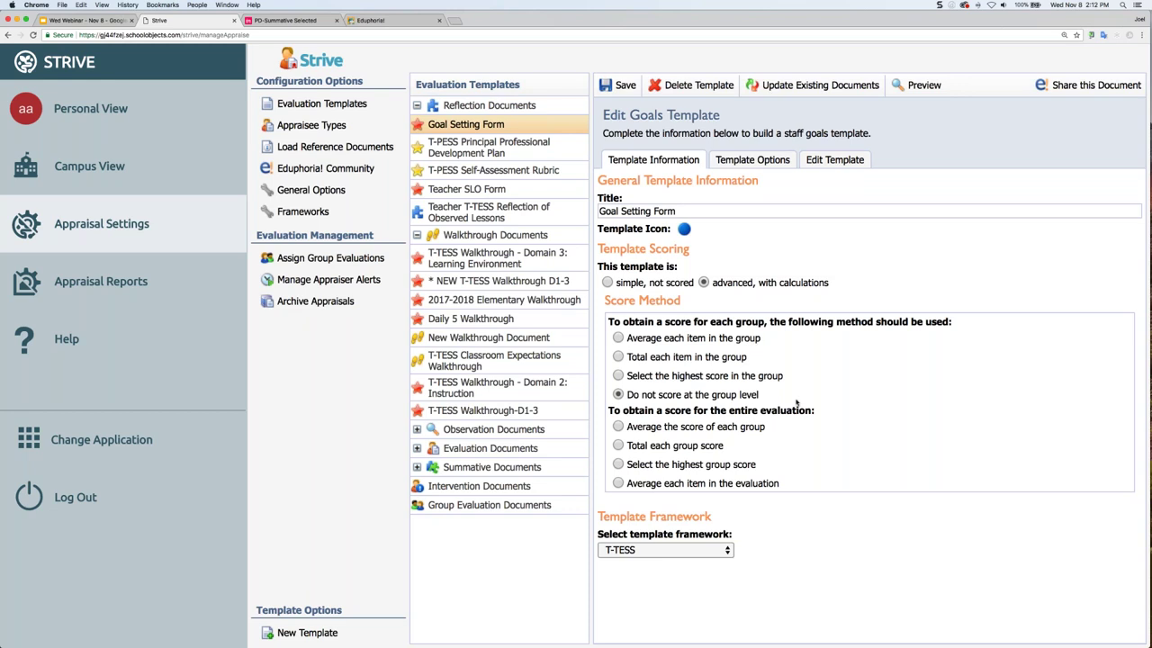
pyautogui.scroll(-2, 798, 404)
pyautogui.scroll(2, 778, 350)
pyautogui.scroll(-3, 726, 376)
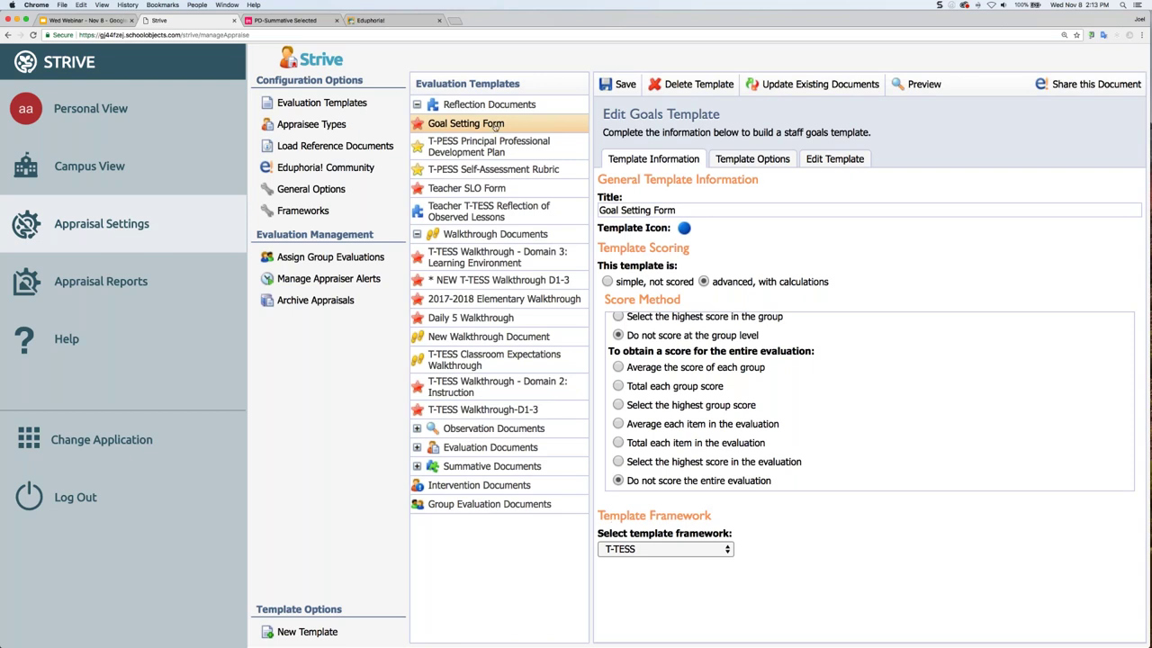
# Check which frameworks the Goal Setting Form can use, keeping T-TESS, and open the Frameworks configuration.
pyautogui.click(726, 549)
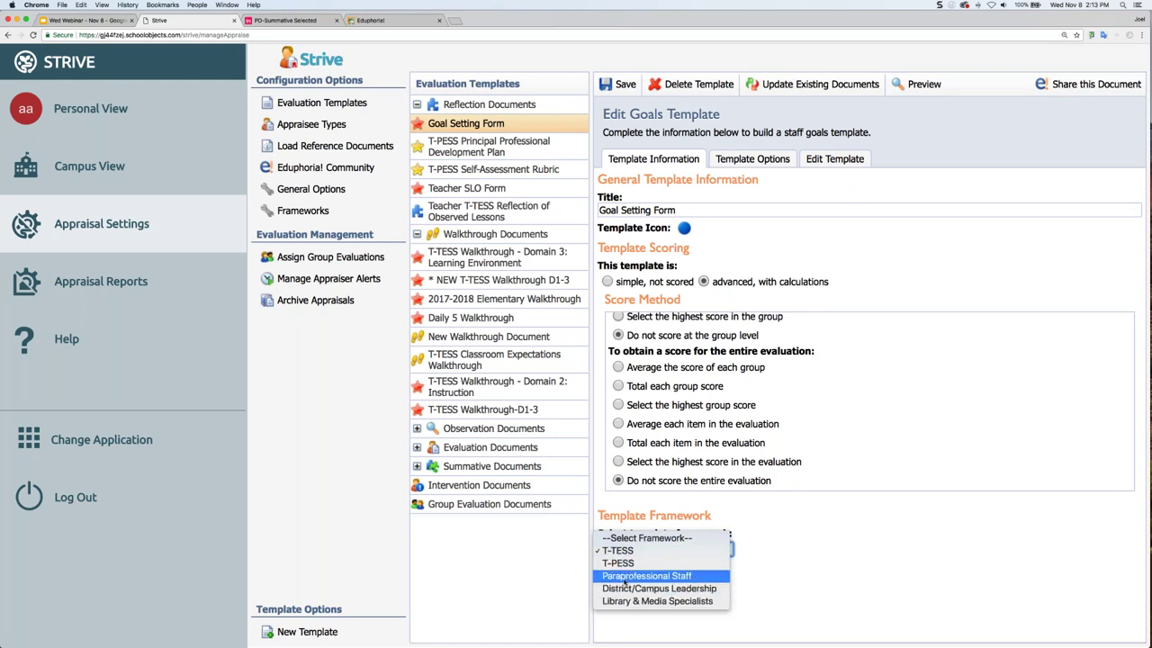
pyautogui.click(824, 572)
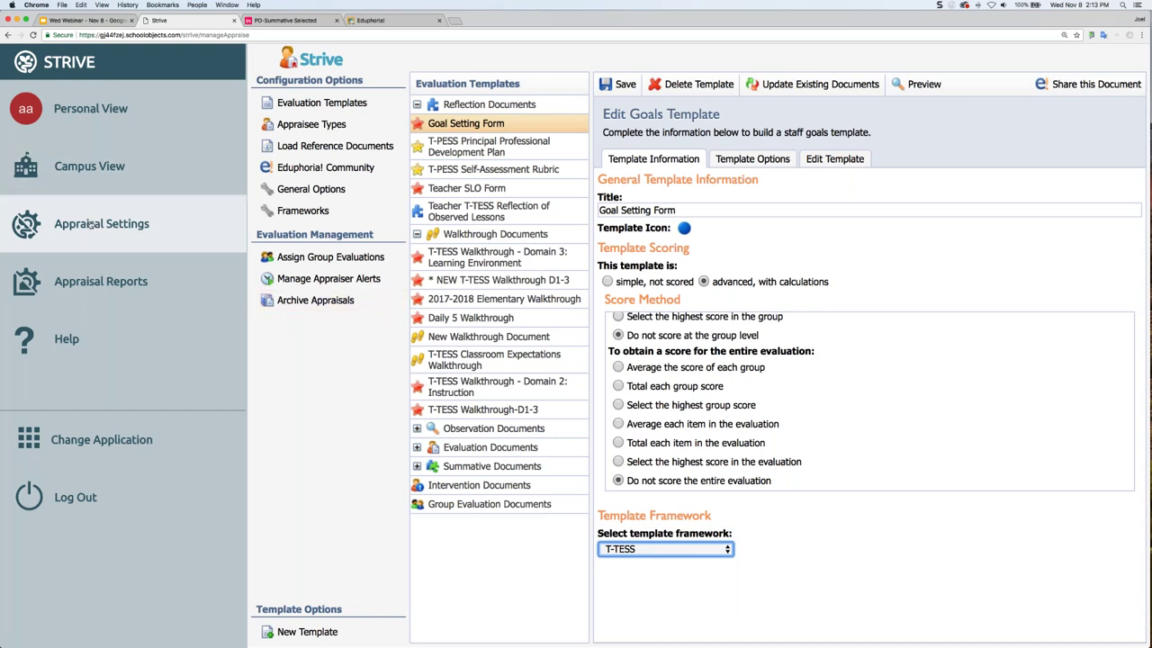
pyautogui.click(297, 214)
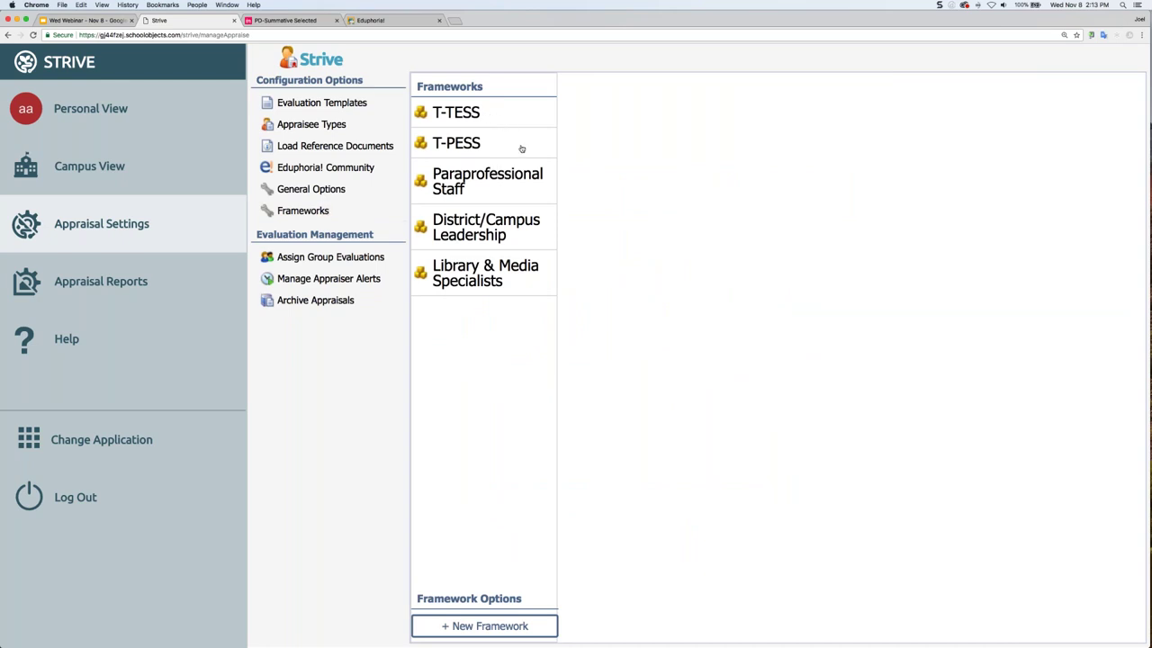
# Open the Paraprofessional Staff framework and examine its domains and the dimensions listed under each one.
pyautogui.click(519, 176)
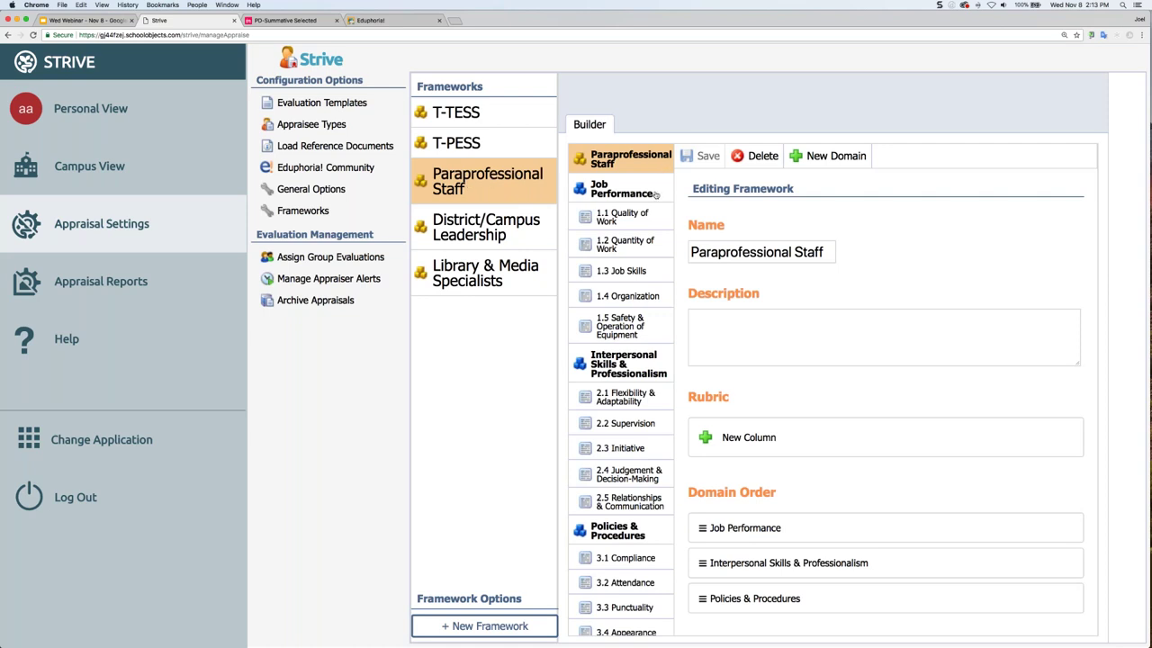
pyautogui.scroll(-2, 634, 215)
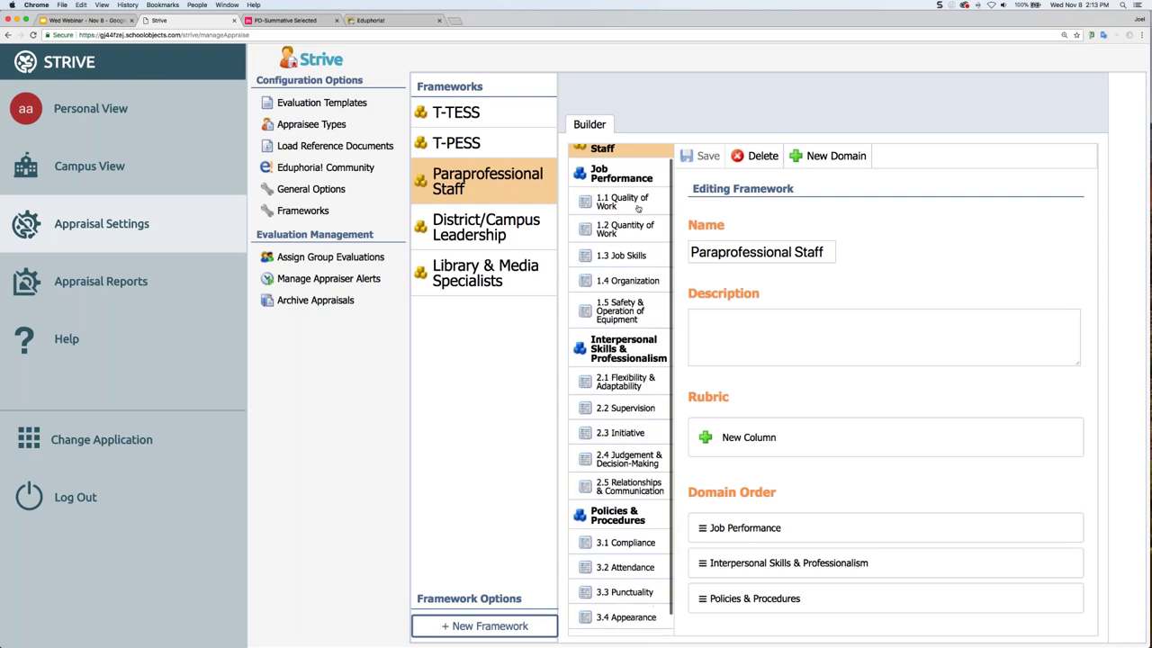
pyautogui.scroll(-1, 637, 209)
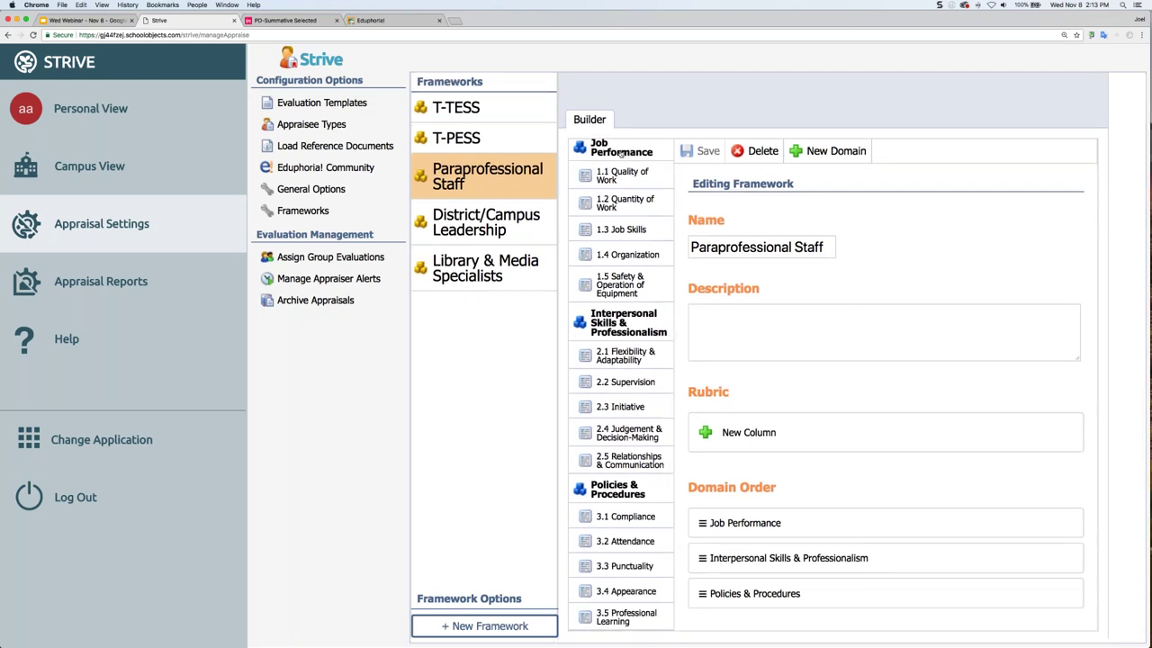
pyautogui.scroll(1, 617, 158)
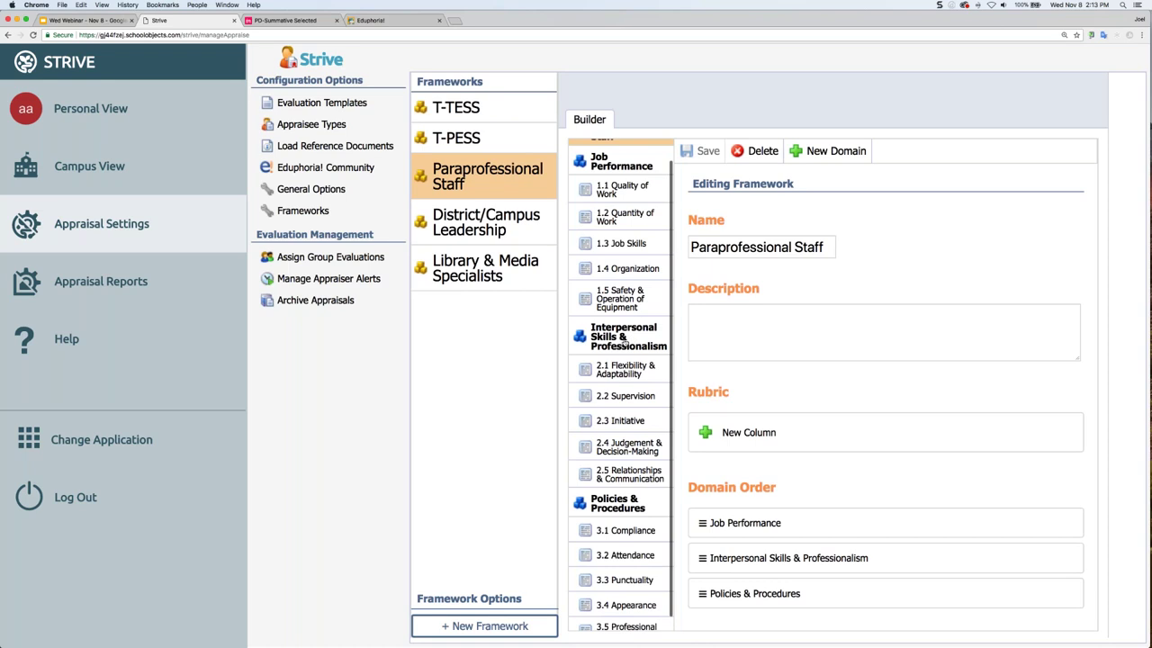
pyautogui.scroll(-3, 623, 346)
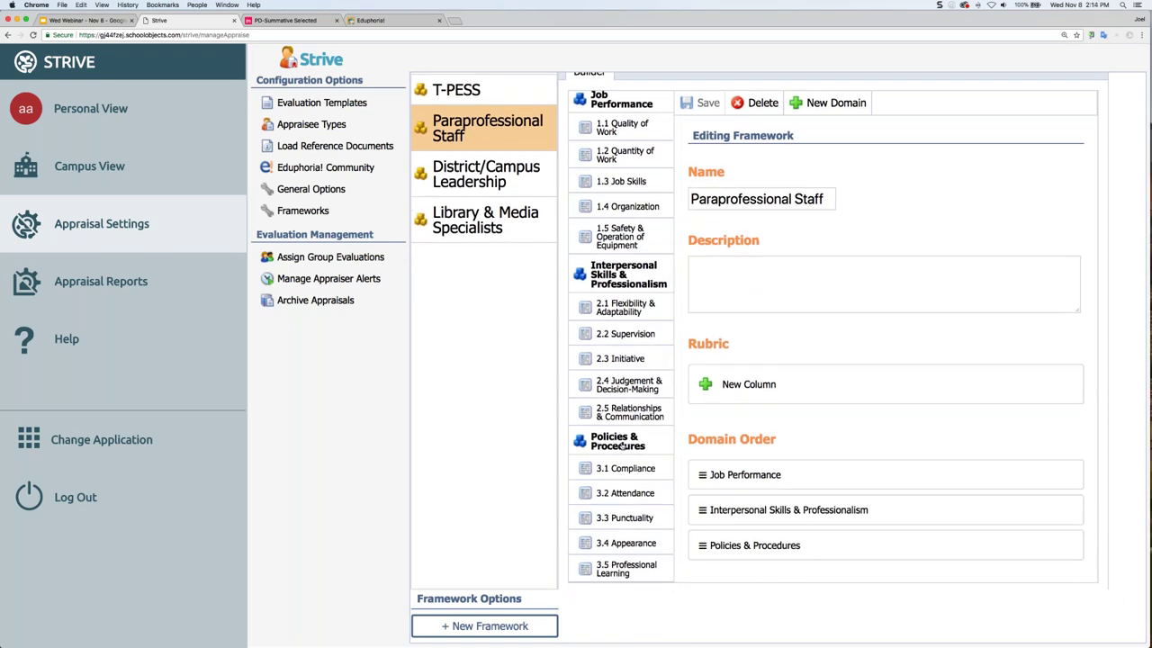
pyautogui.scroll(1, 621, 446)
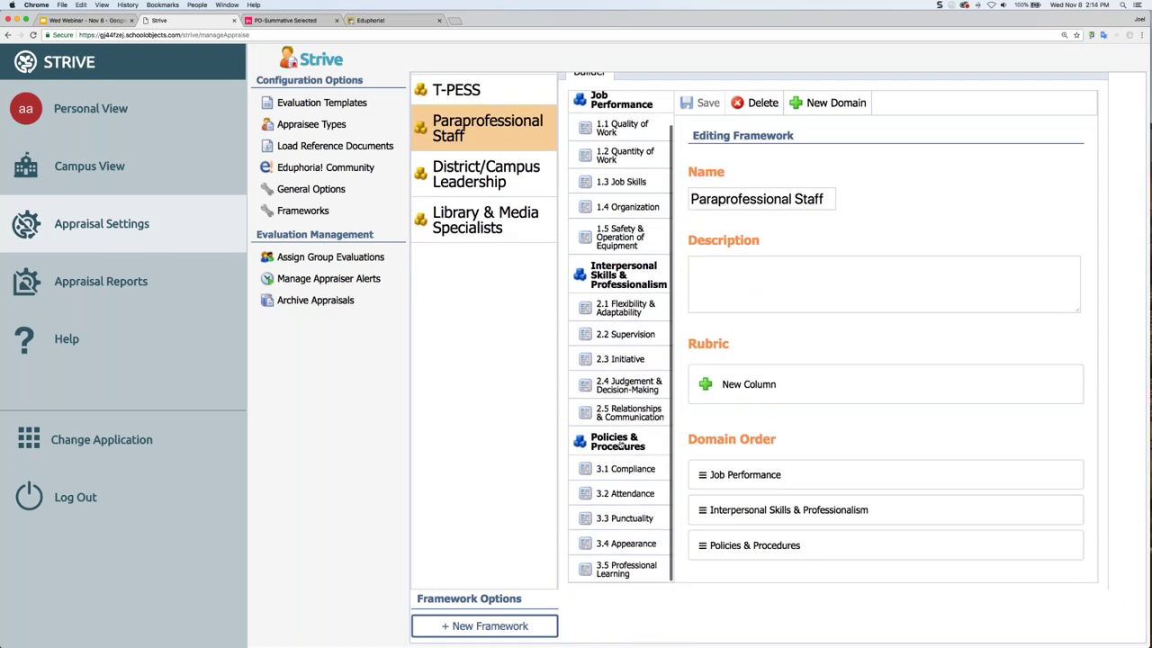
pyautogui.scroll(2, 621, 444)
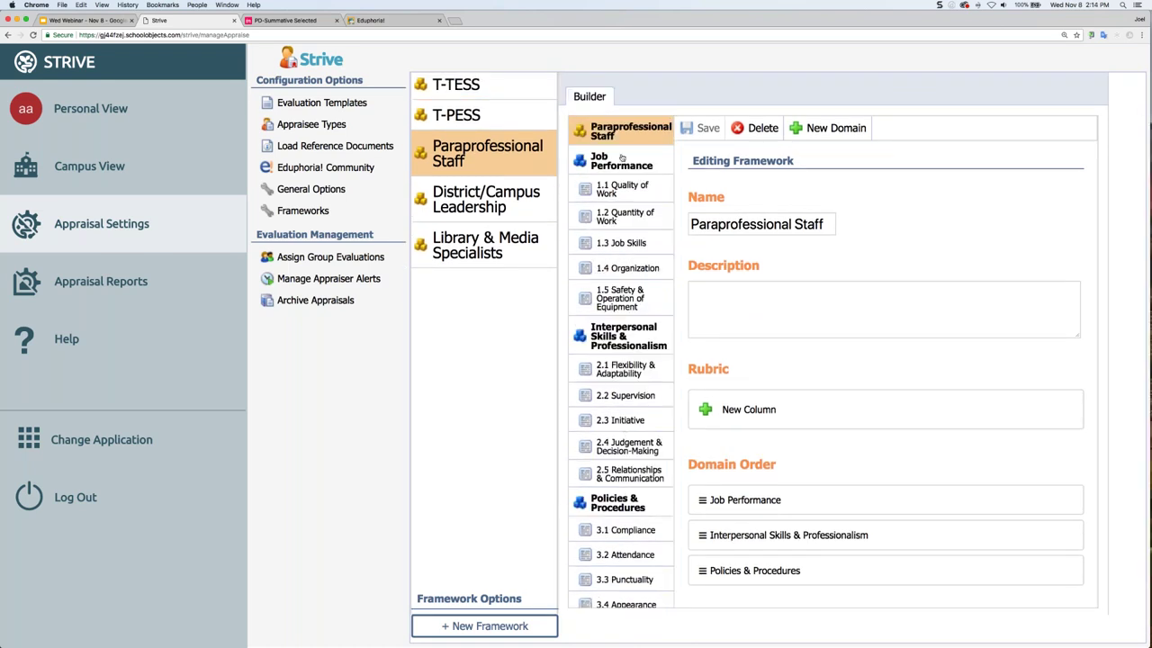
# Reopen the Goal Setting Form from the Reflection Documents templates and check its available frameworks, keeping T-TESS selected.
pyautogui.click(322, 103)
pyautogui.click(482, 110)
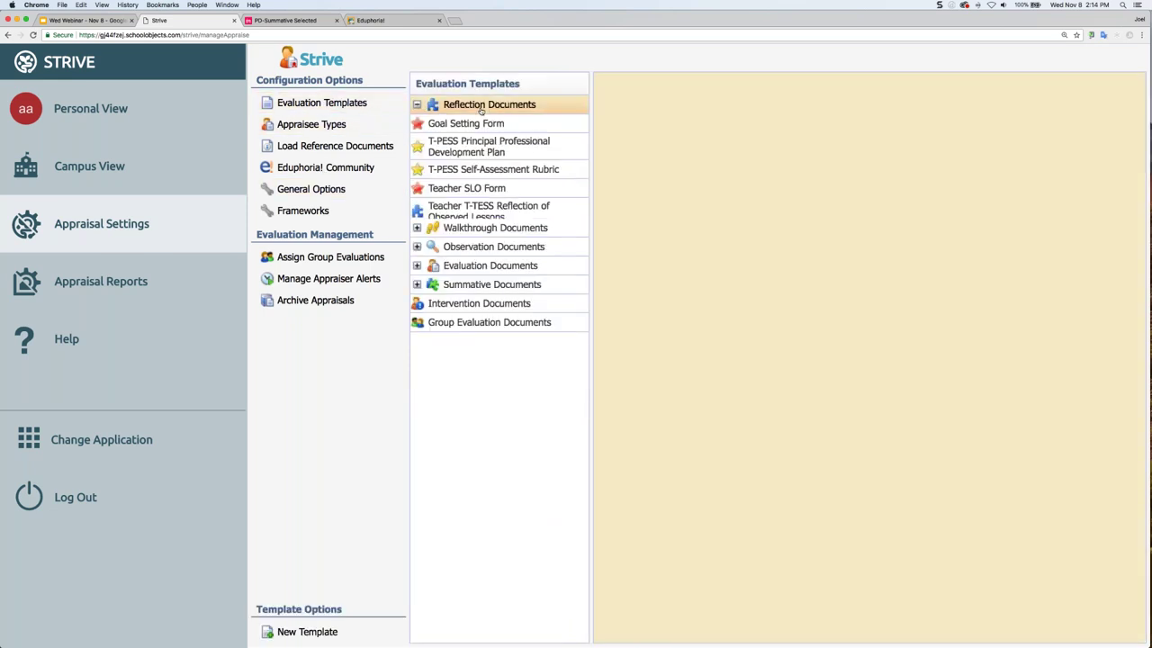
pyautogui.click(480, 127)
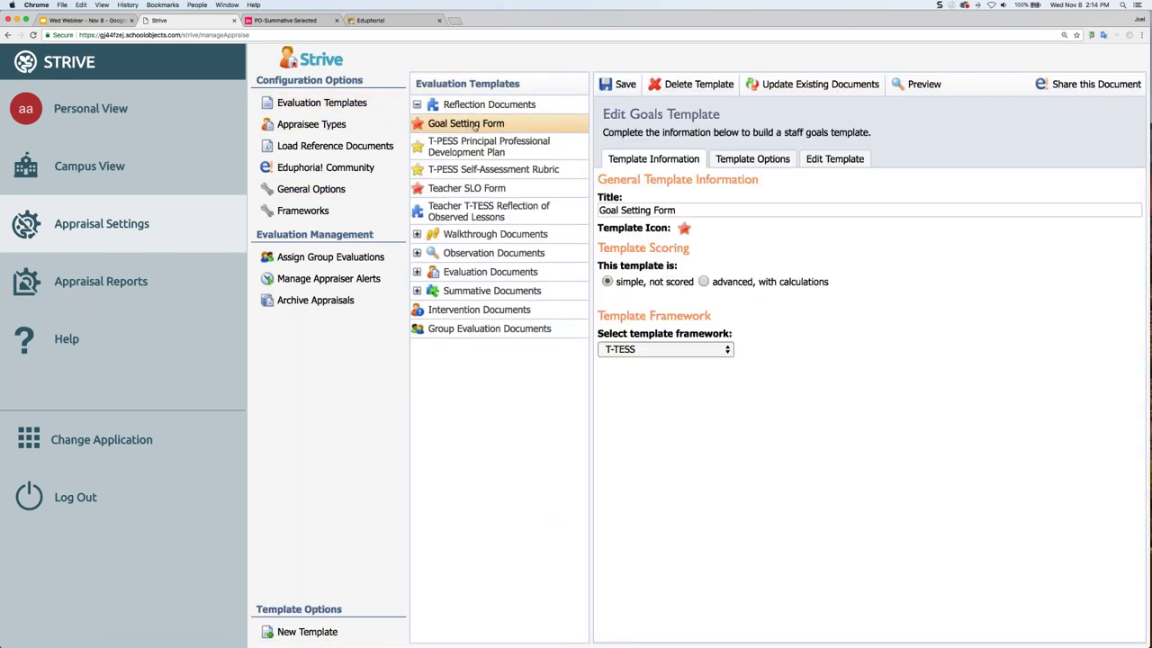
pyautogui.click(665, 349)
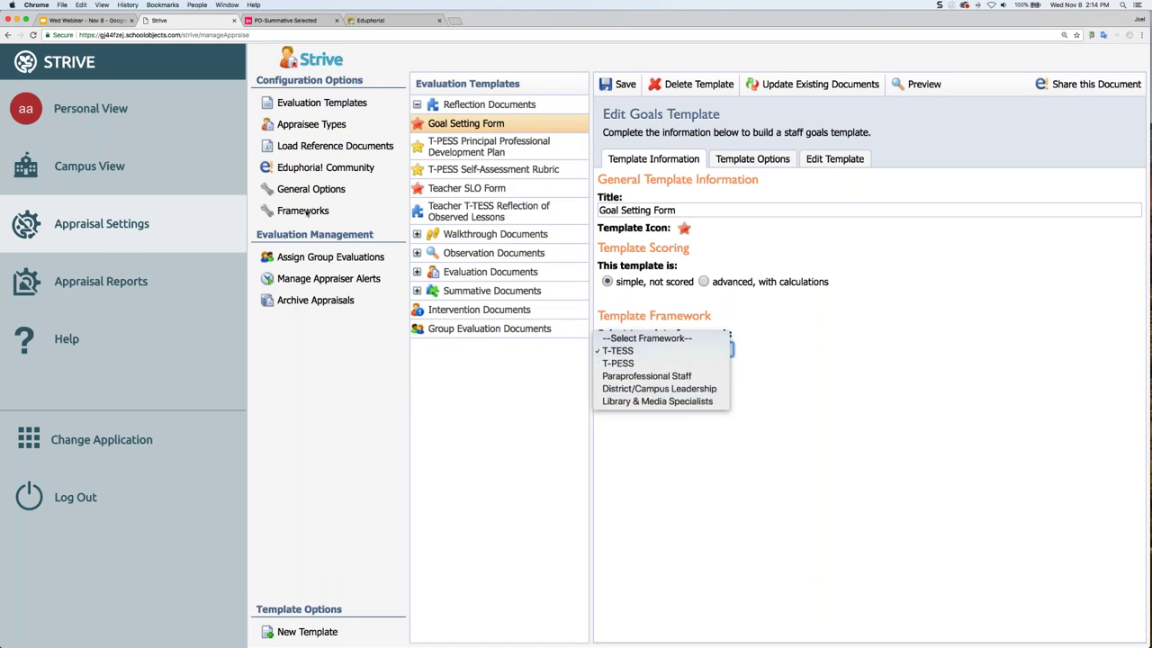
pyautogui.click(443, 230)
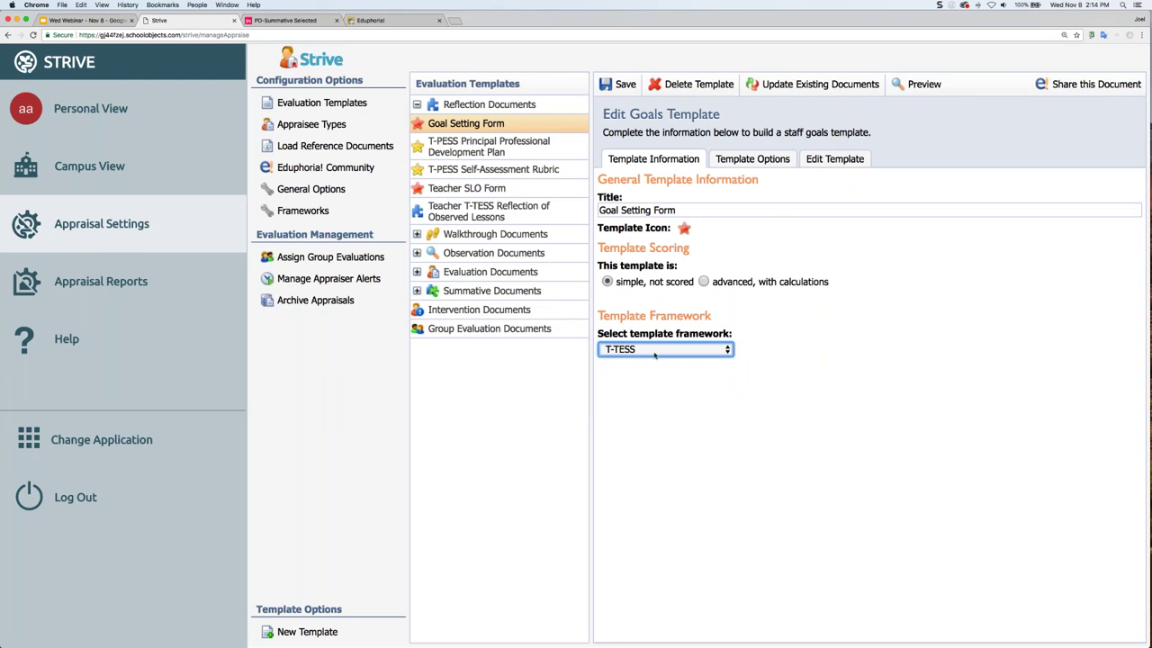
pyautogui.click(618, 83)
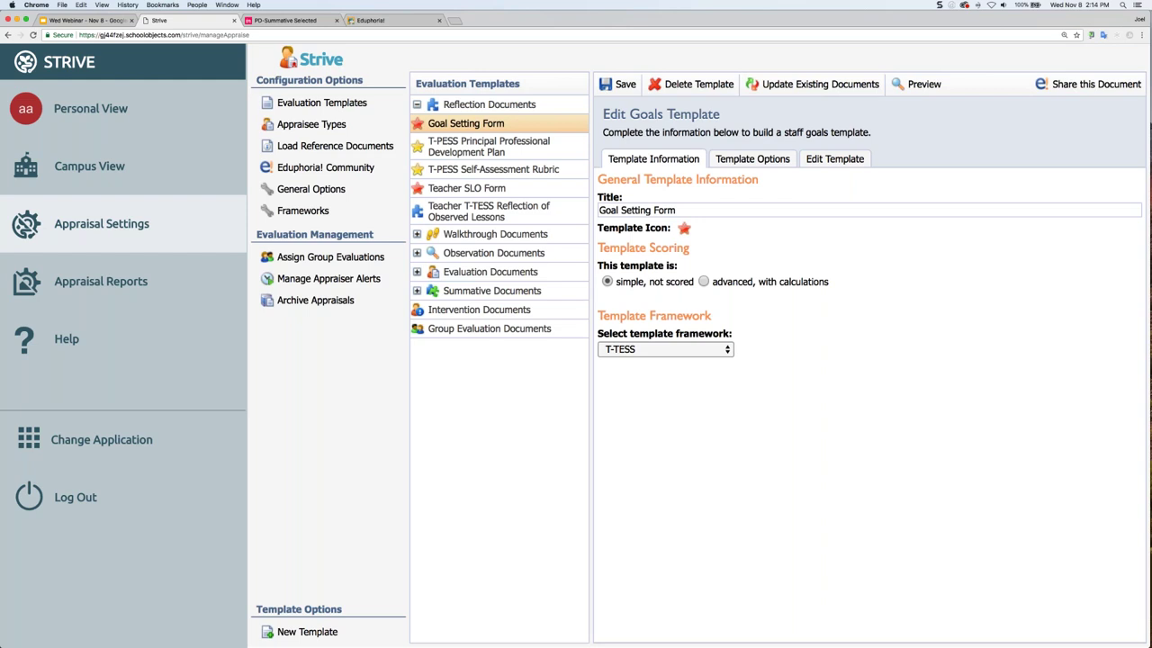
pyautogui.click(639, 210)
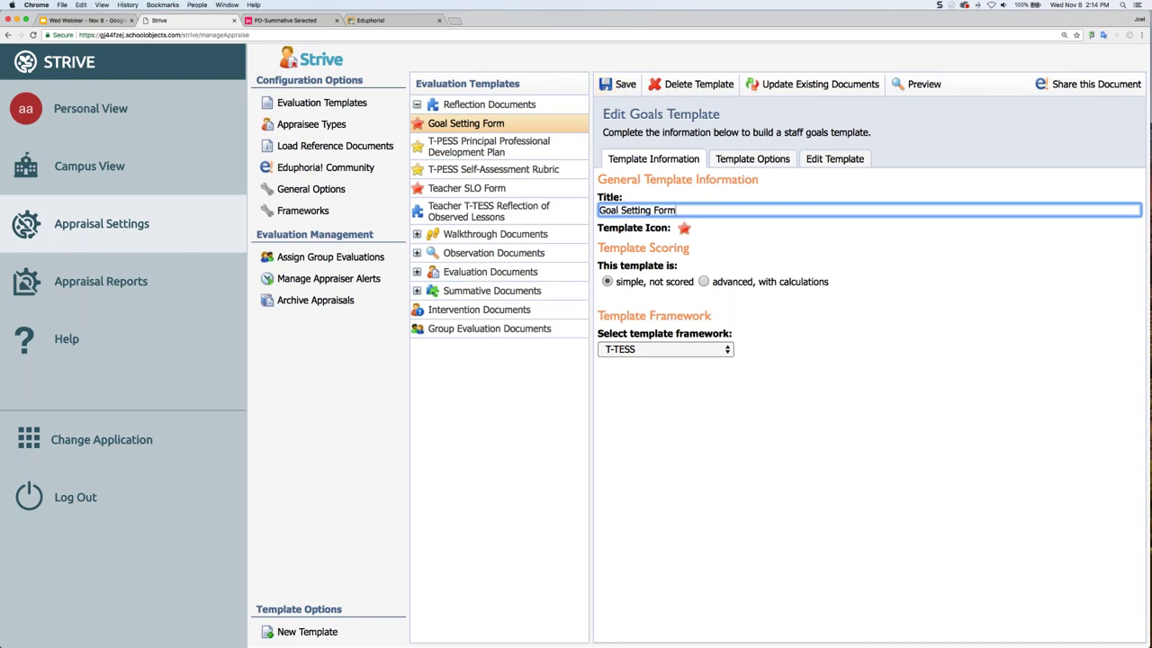
# Review the Goal Setting Form's template options for electronic submission, discussion comments, preventing changes and numeric score display.
pyautogui.click(765, 160)
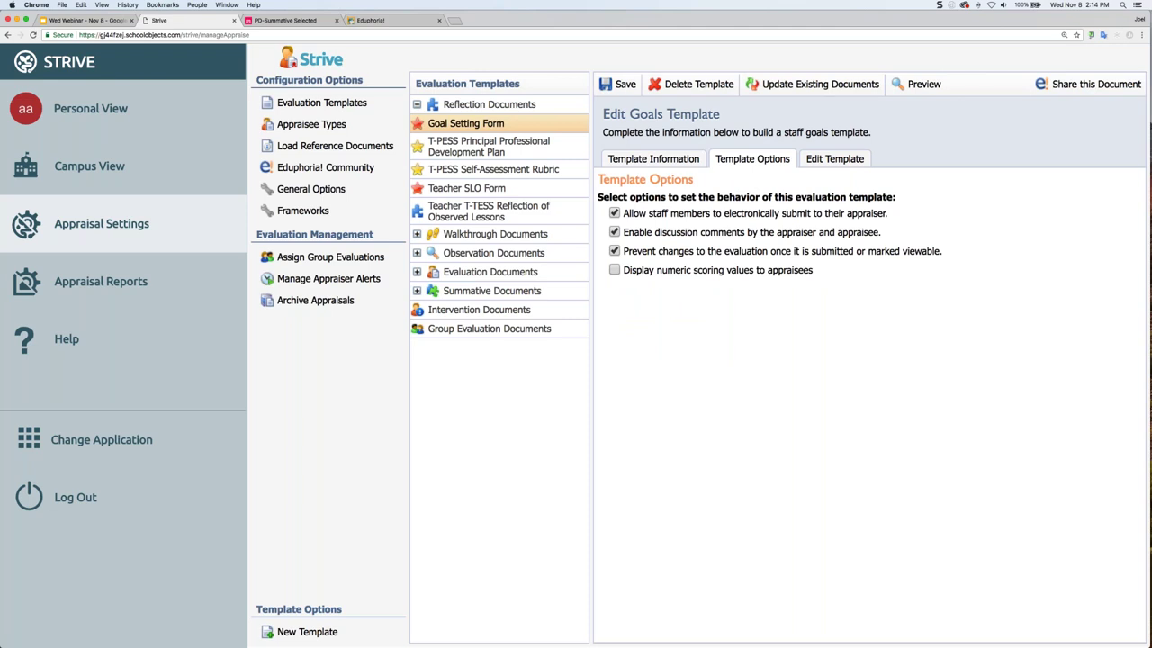
pyautogui.click(417, 104)
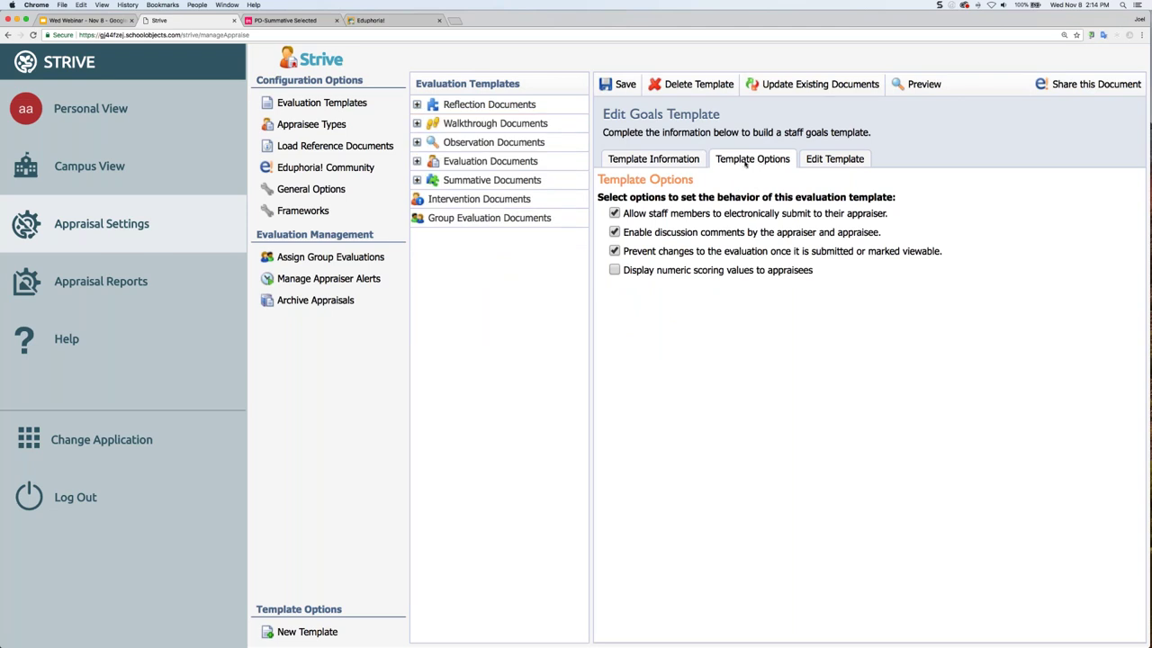
pyautogui.click(417, 104)
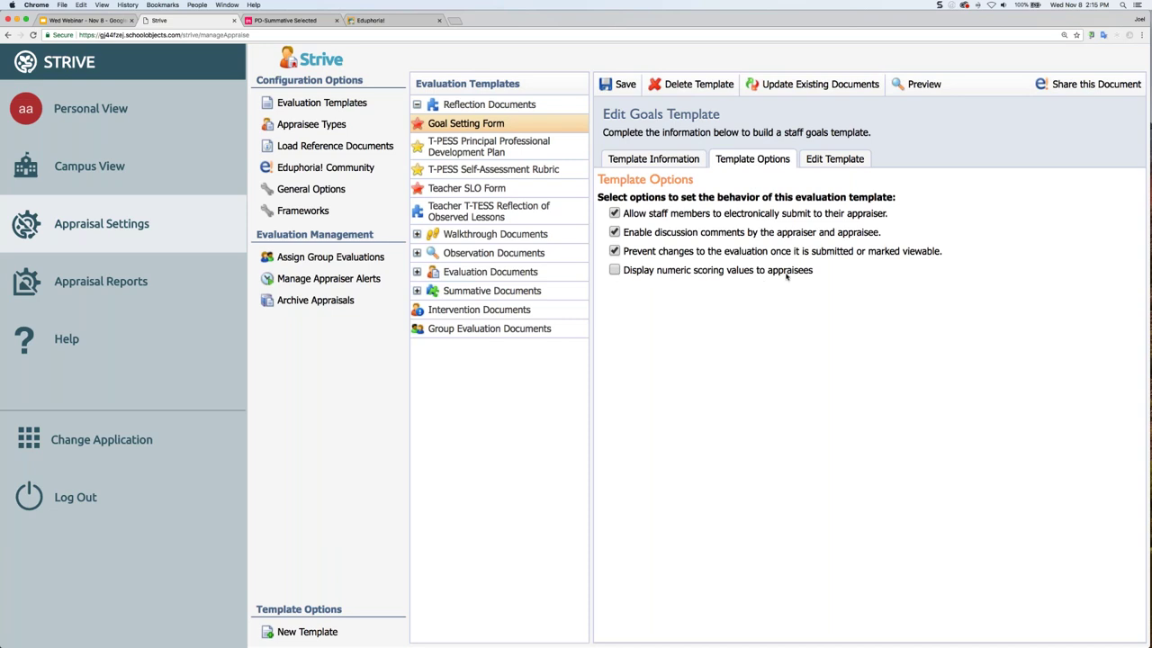
# Open the * NEW T-TESS Walkthrough D1-3 template from the Walkthrough Documents and review its template options.
pyautogui.click(495, 233)
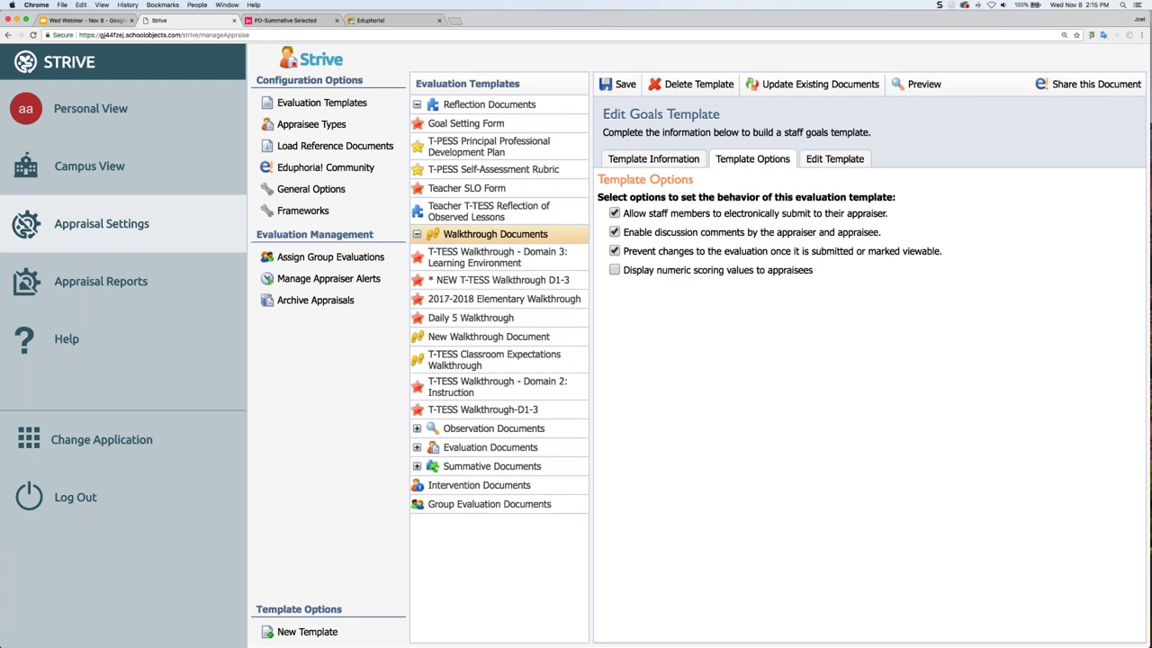
pyautogui.click(461, 280)
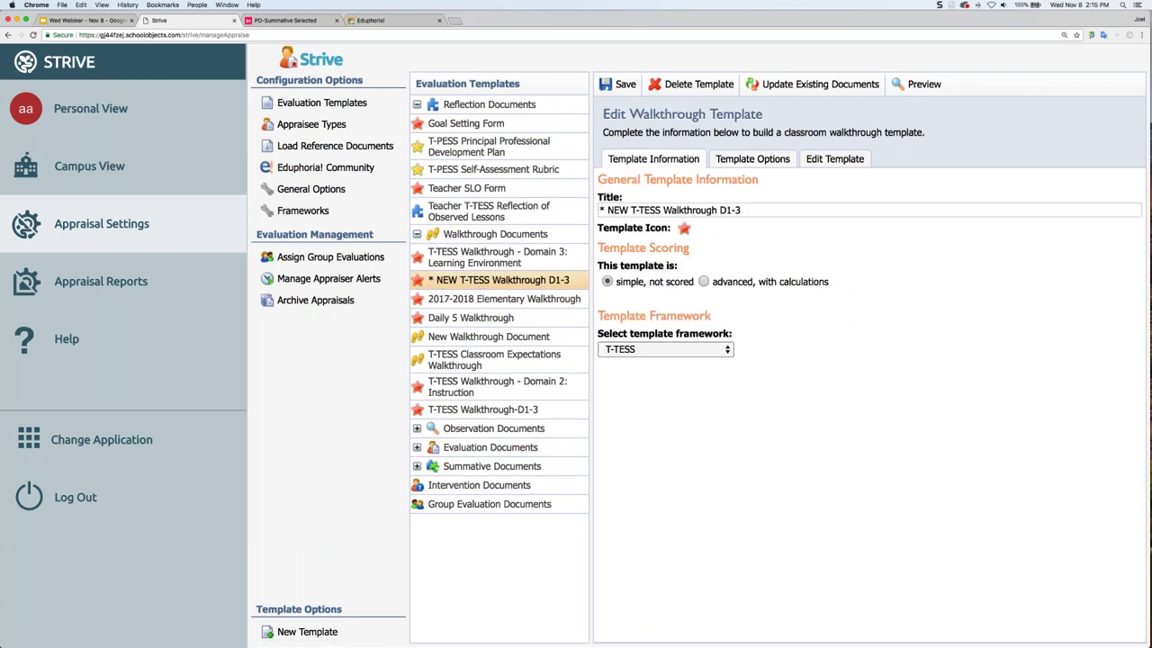
pyautogui.click(761, 159)
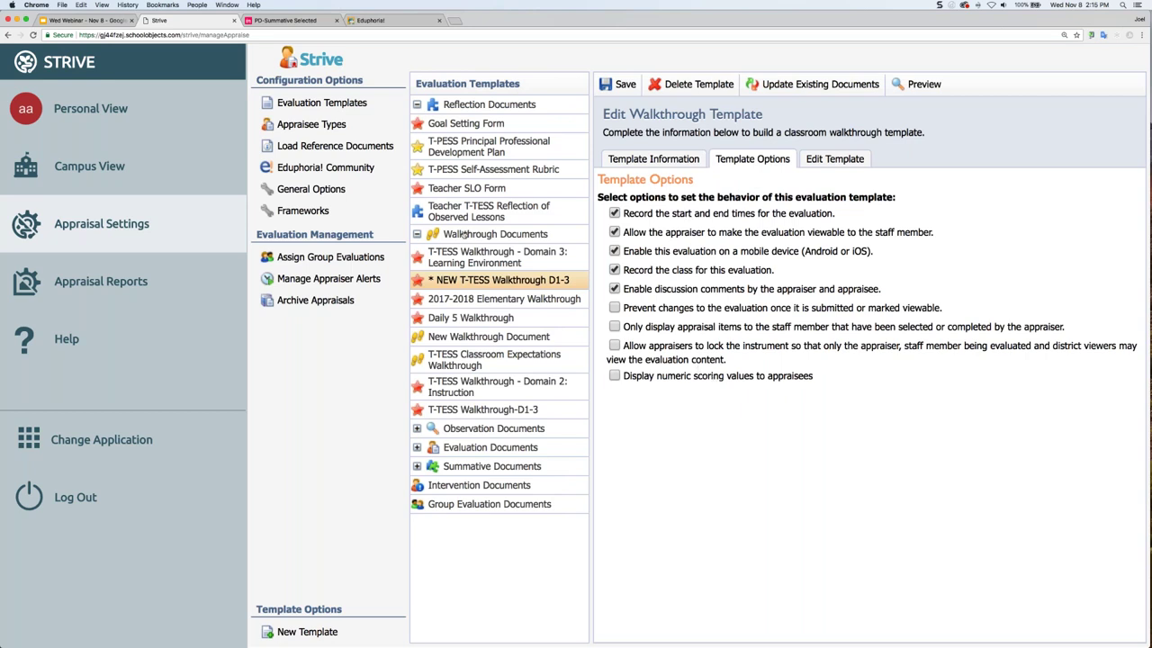
pyautogui.click(417, 105)
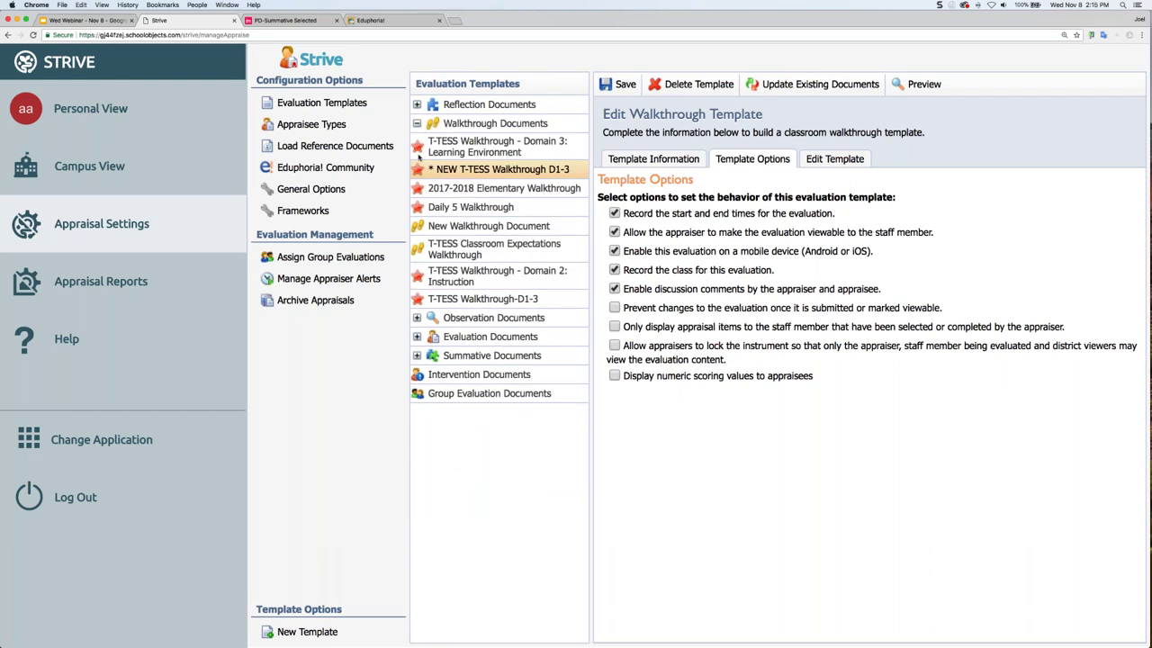
pyautogui.click(417, 123)
pyautogui.click(417, 124)
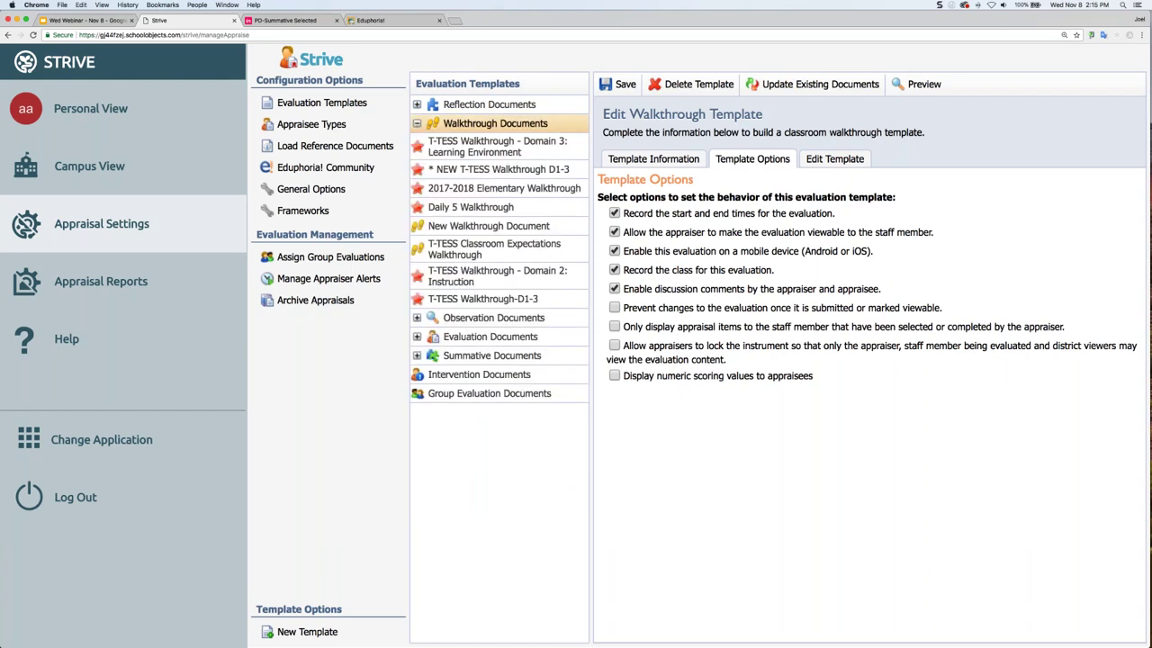
# Return to the Goal Setting Form, recheck its template options and show its sections for editing.
pyautogui.click(417, 104)
pyautogui.click(465, 124)
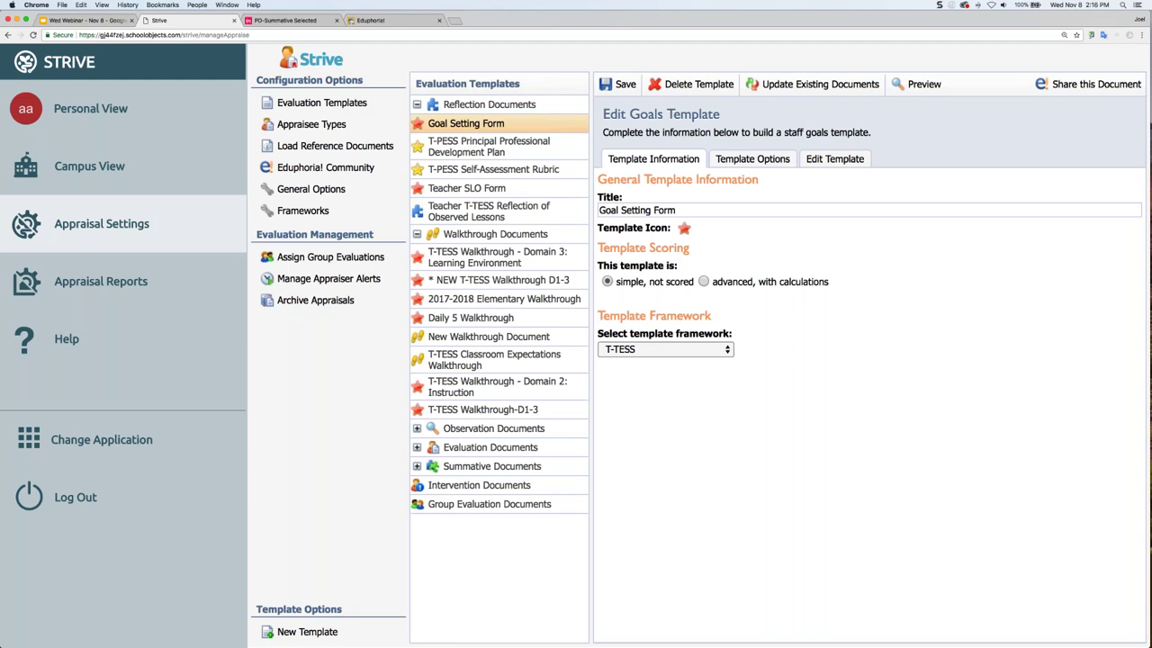
pyautogui.click(752, 159)
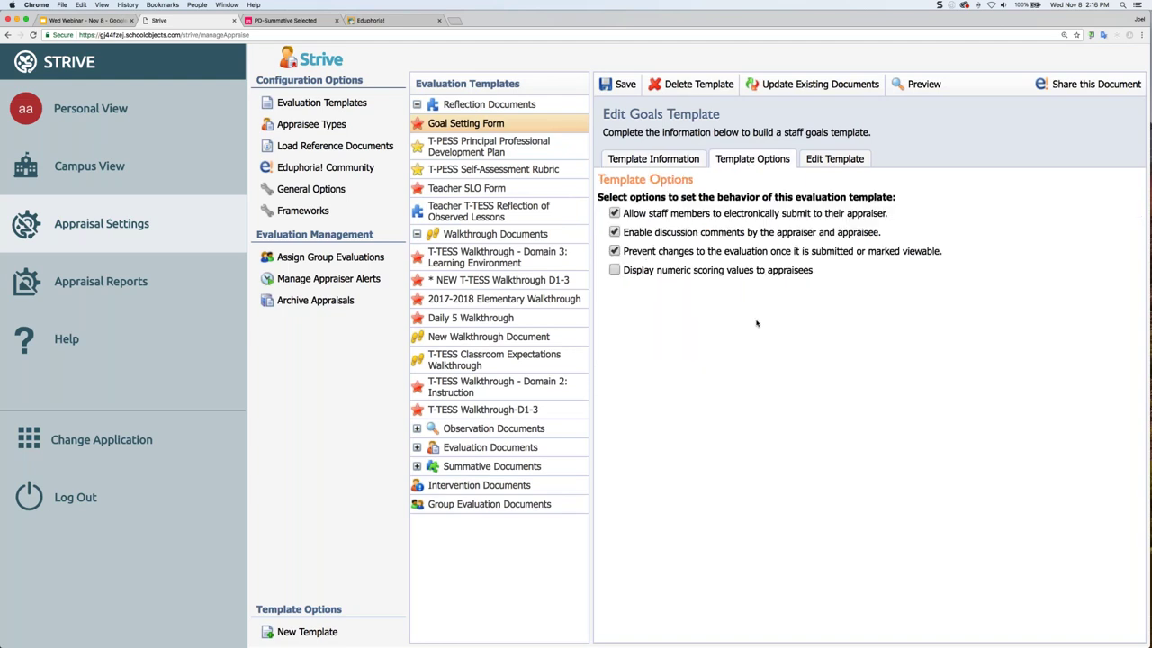
pyautogui.click(828, 161)
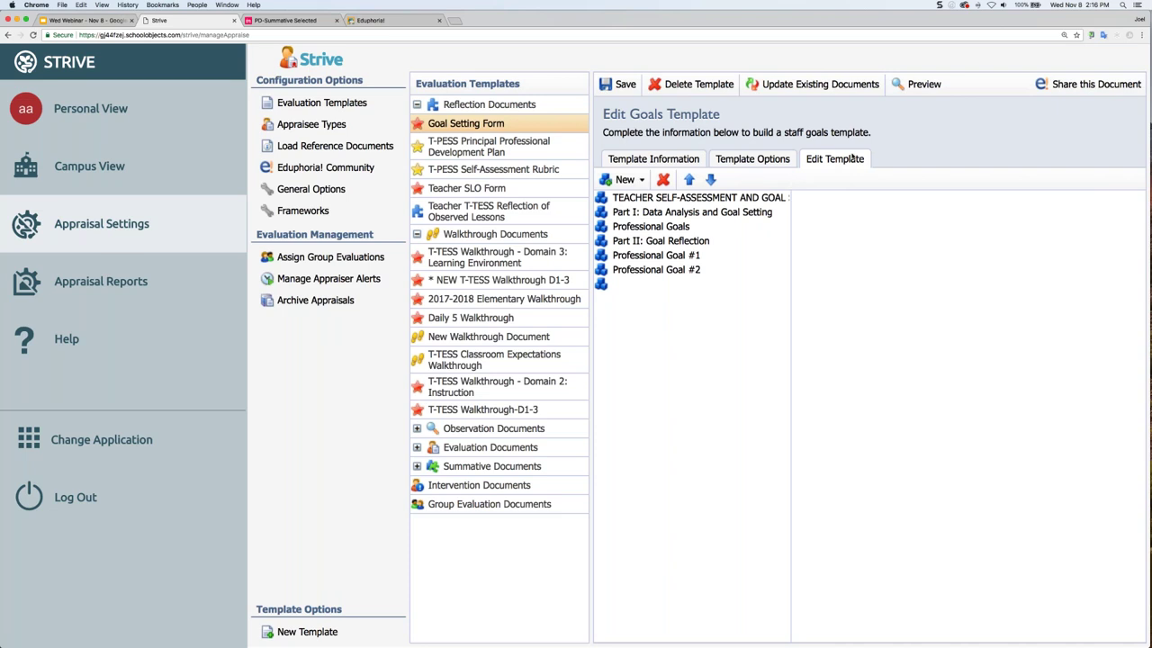
# Preview the Goal Setting Form in an enlarged window, review its layout, and close the preview.
pyautogui.click(921, 85)
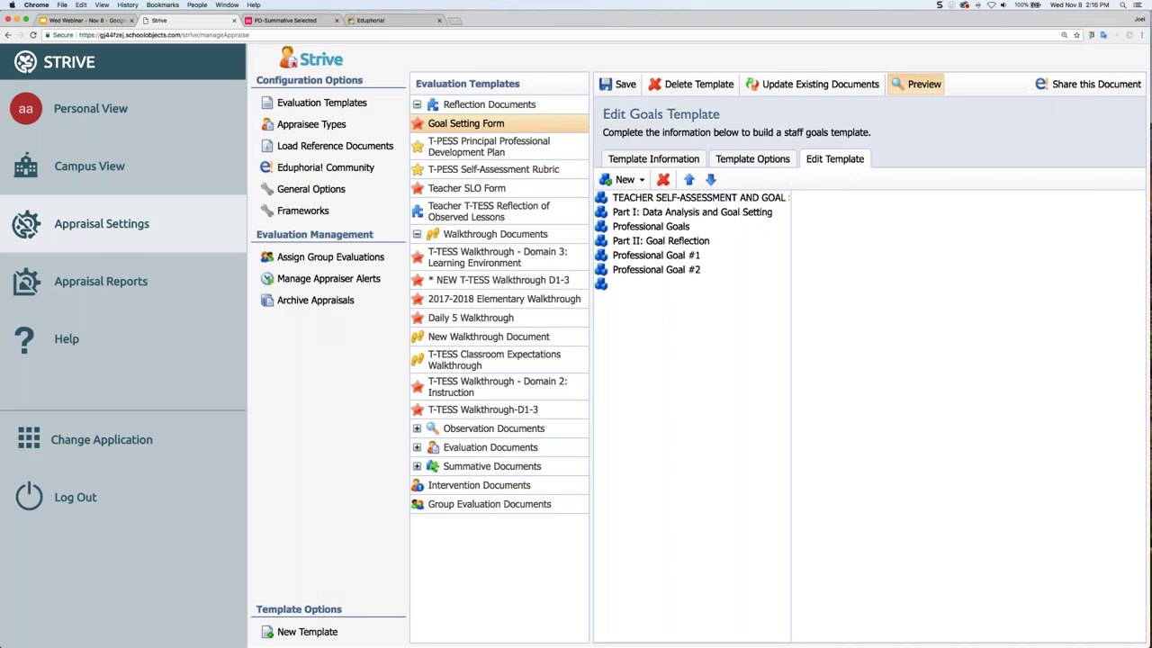
pyautogui.moveTo(630, 206); pyautogui.dragTo(383, 54)
pyautogui.moveTo(497, 318); pyautogui.dragTo(1058, 633)
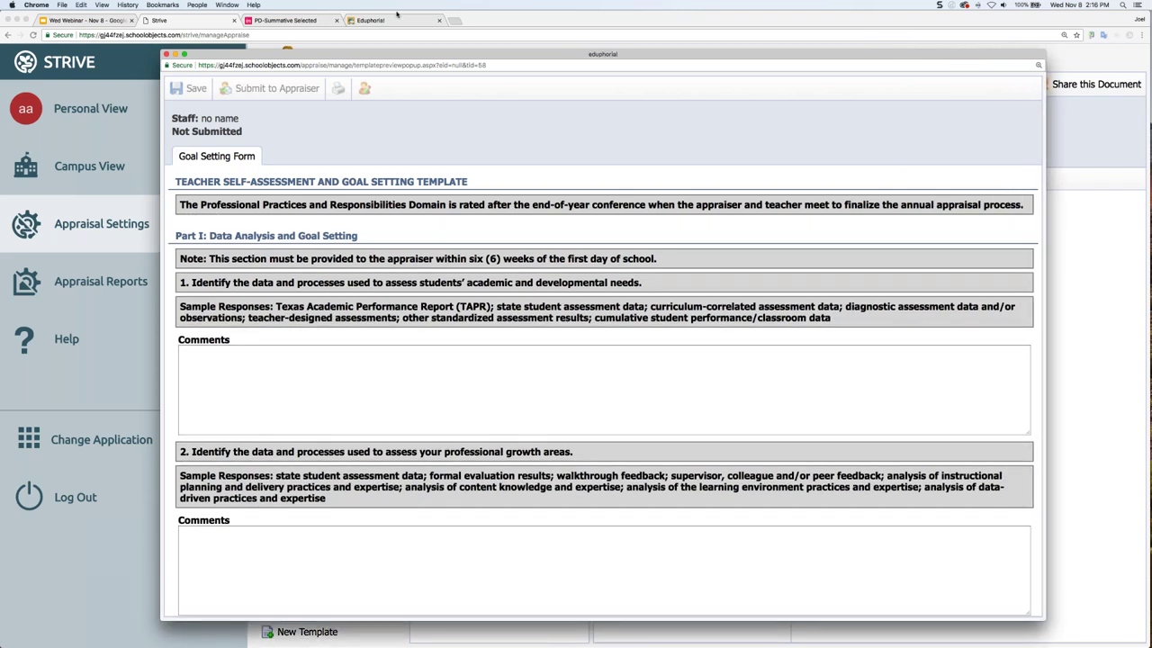
pyautogui.moveTo(405, 54); pyautogui.dragTo(402, 49)
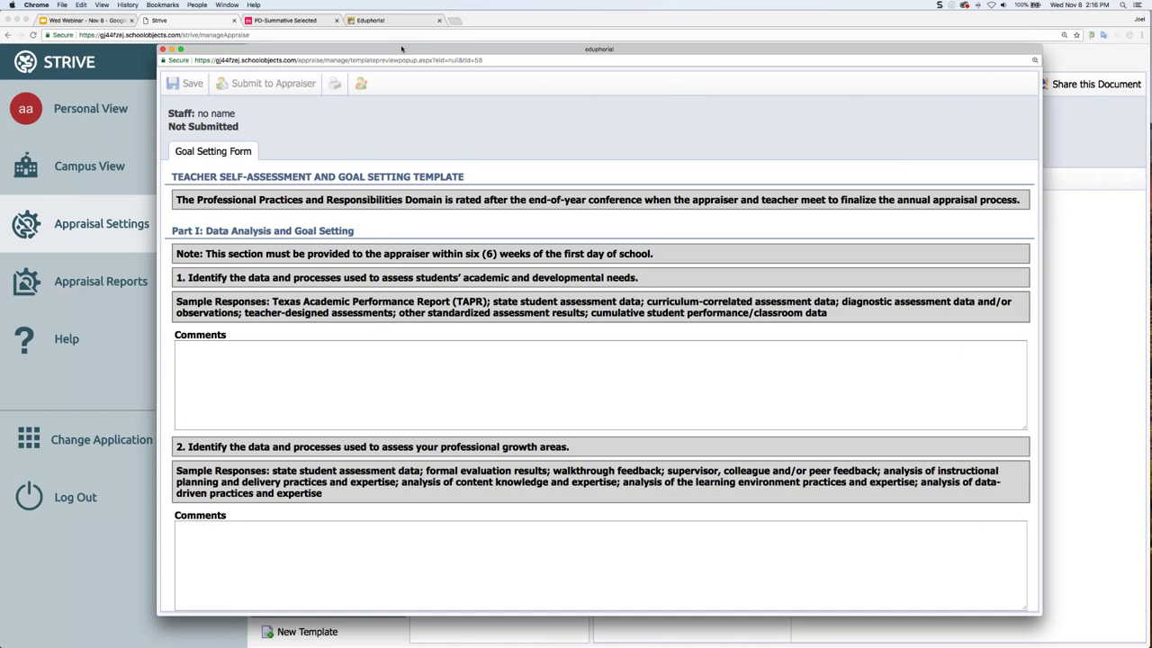
pyautogui.moveTo(401, 48); pyautogui.dragTo(378, 33)
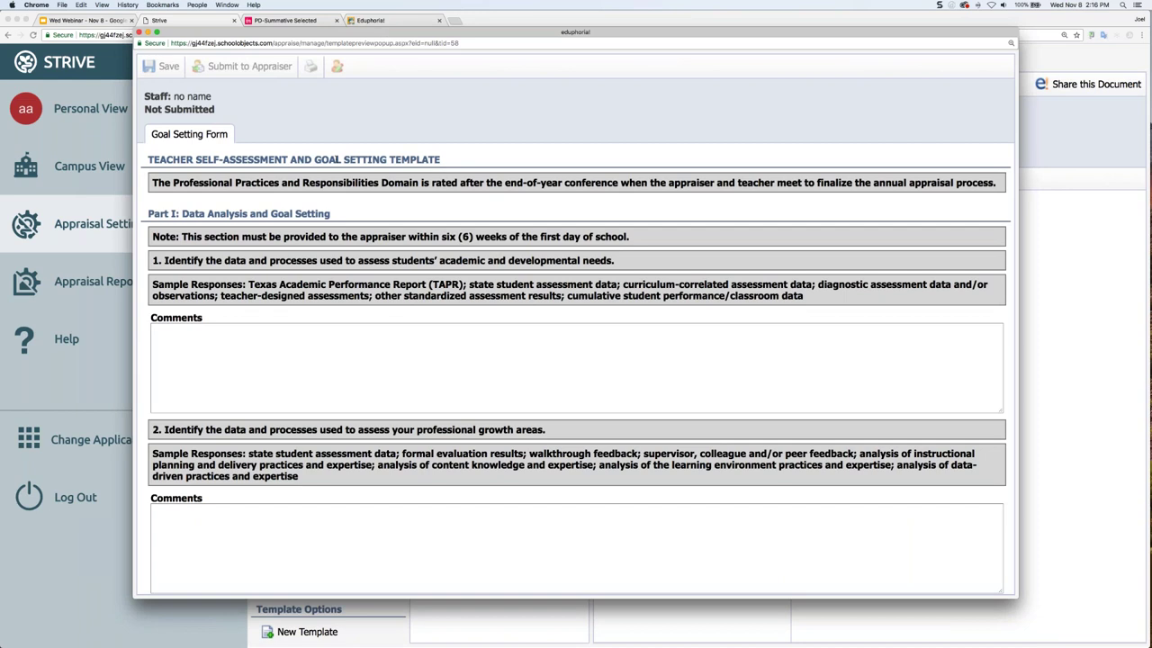
pyautogui.moveTo(179, 33); pyautogui.dragTo(166, 18)
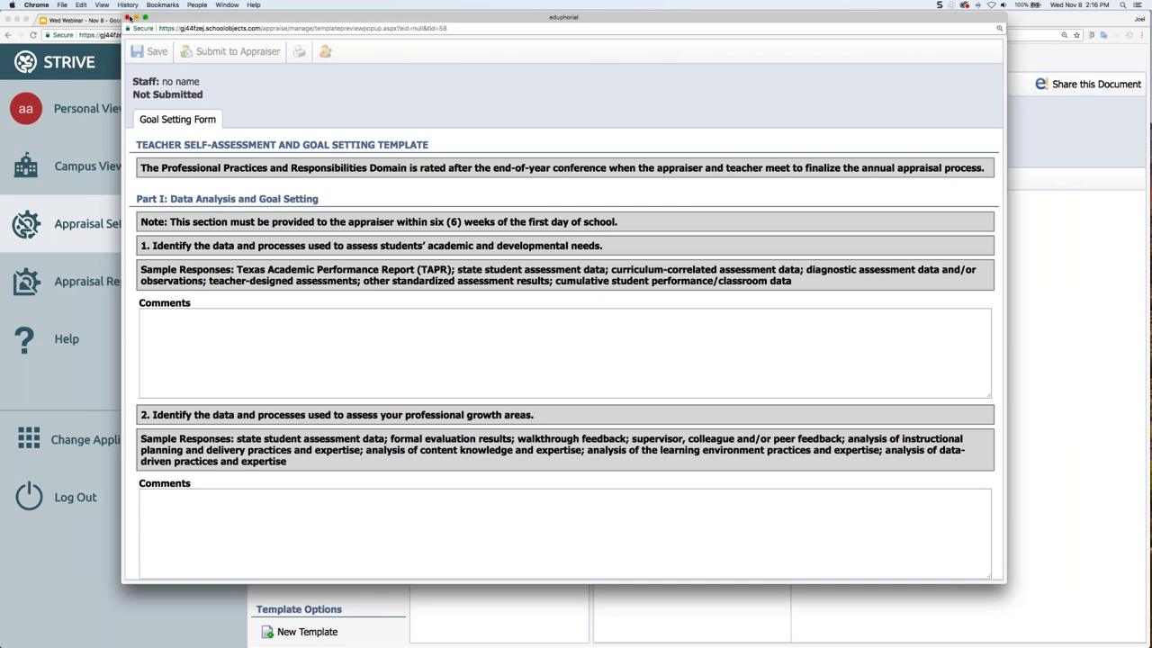
pyautogui.click(128, 17)
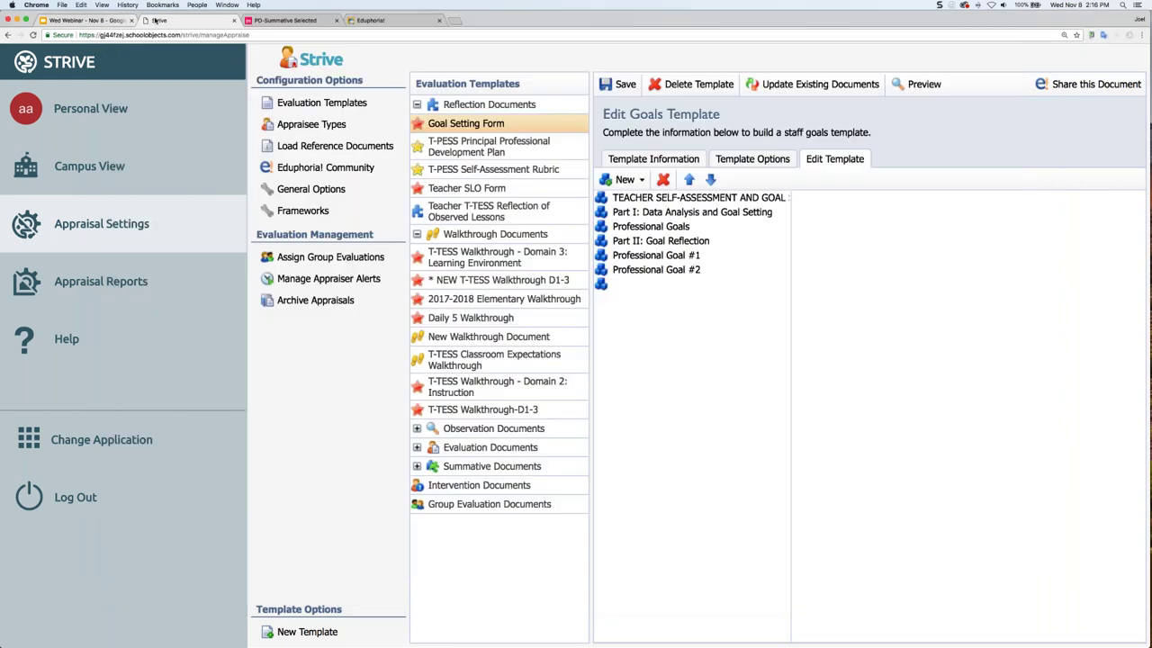
# Move the browser window out of the way to examine the Daily 5 Walkthrough example in the EvalTemp_Radios image.
pyautogui.click(926, 91)
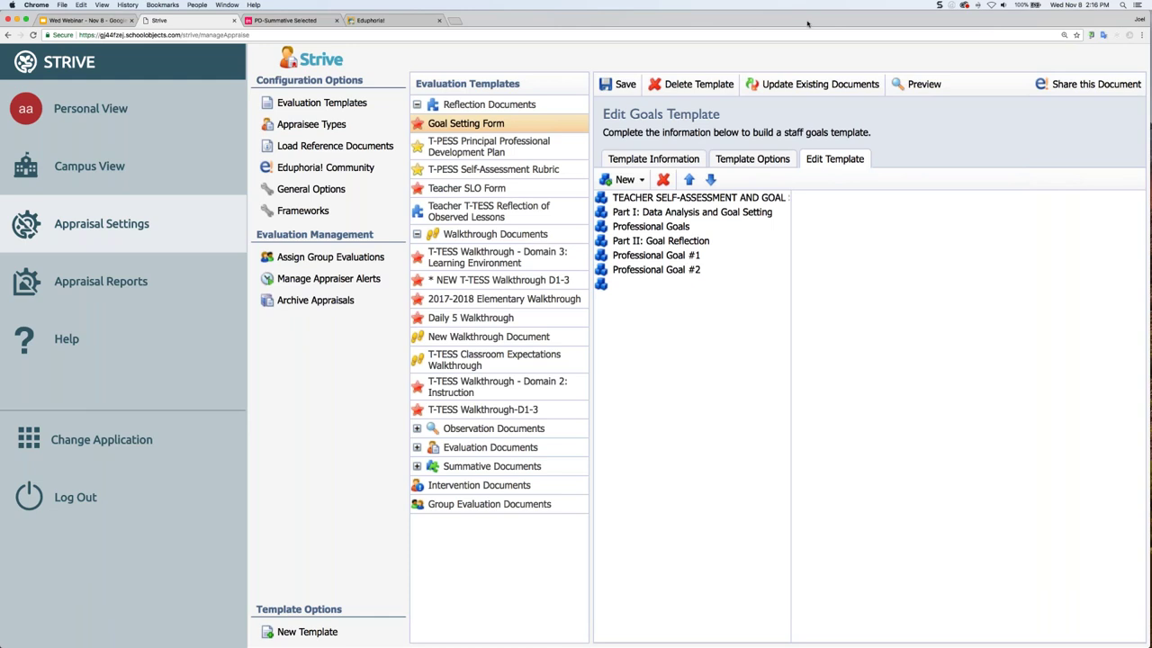
pyautogui.moveTo(807, 22); pyautogui.dragTo(816, 85)
pyautogui.moveTo(827, 235); pyautogui.dragTo(836, 625)
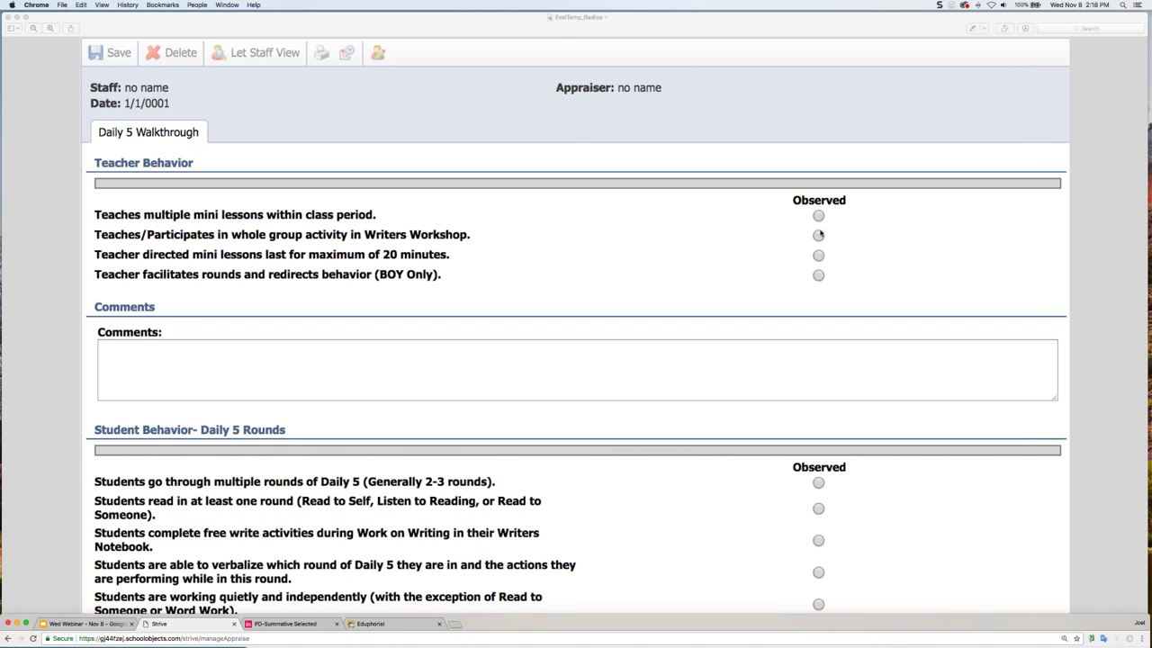
# Switch from the Preview image back to Chrome and move the browser window up to show the Goal Setting Form's sections.
pyautogui.press('super+Tab')
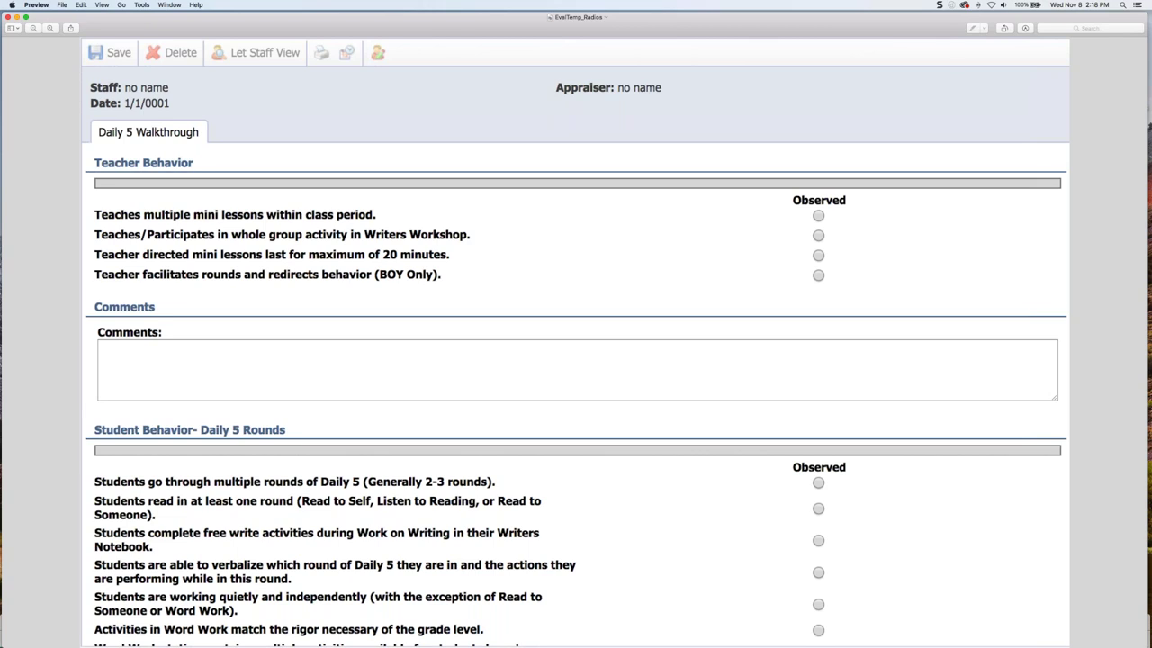
pyautogui.press('super+Tab')
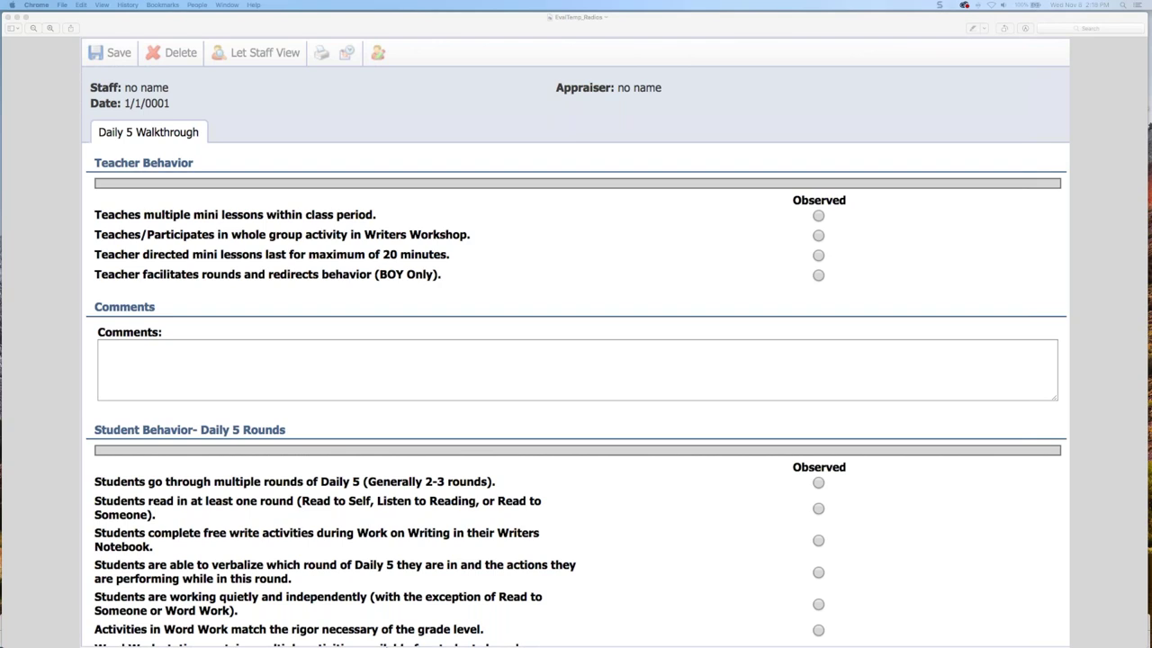
pyautogui.press('super+Tab')
pyautogui.moveTo(215, 24); pyautogui.dragTo(263, 24)
pyautogui.press('super+Tab')
pyautogui.moveTo(504, 630); pyautogui.dragTo(441, 19)
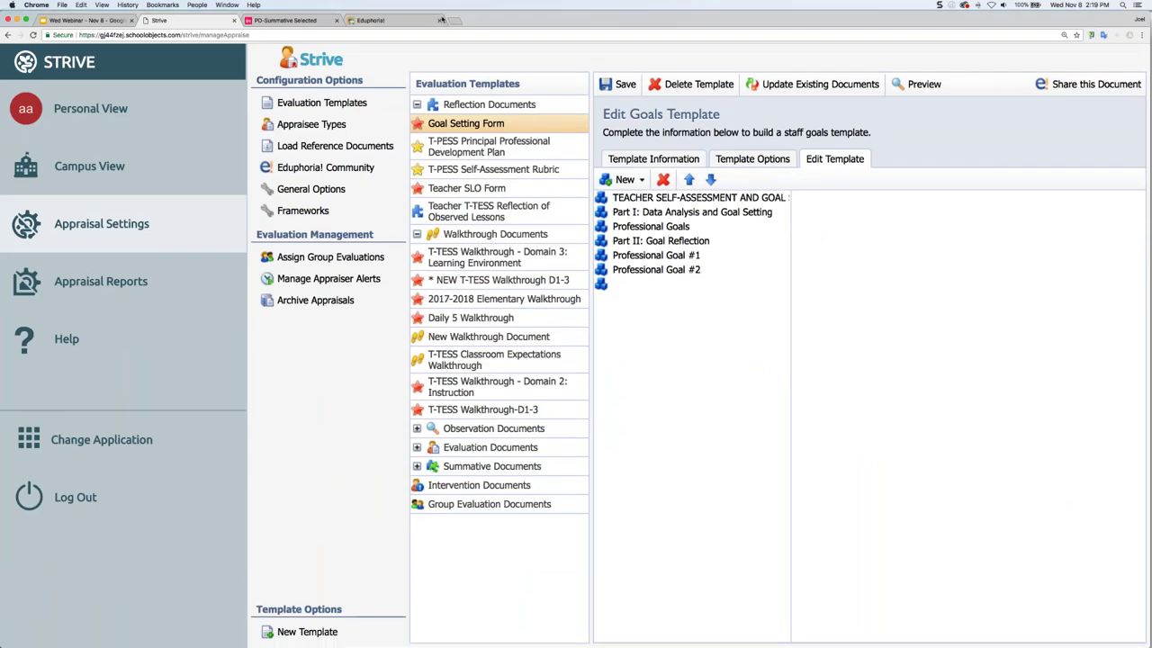
# Set the Daily 5 Walkthrough template's framework to T-TESS and show its sections for editing.
pyautogui.click(469, 319)
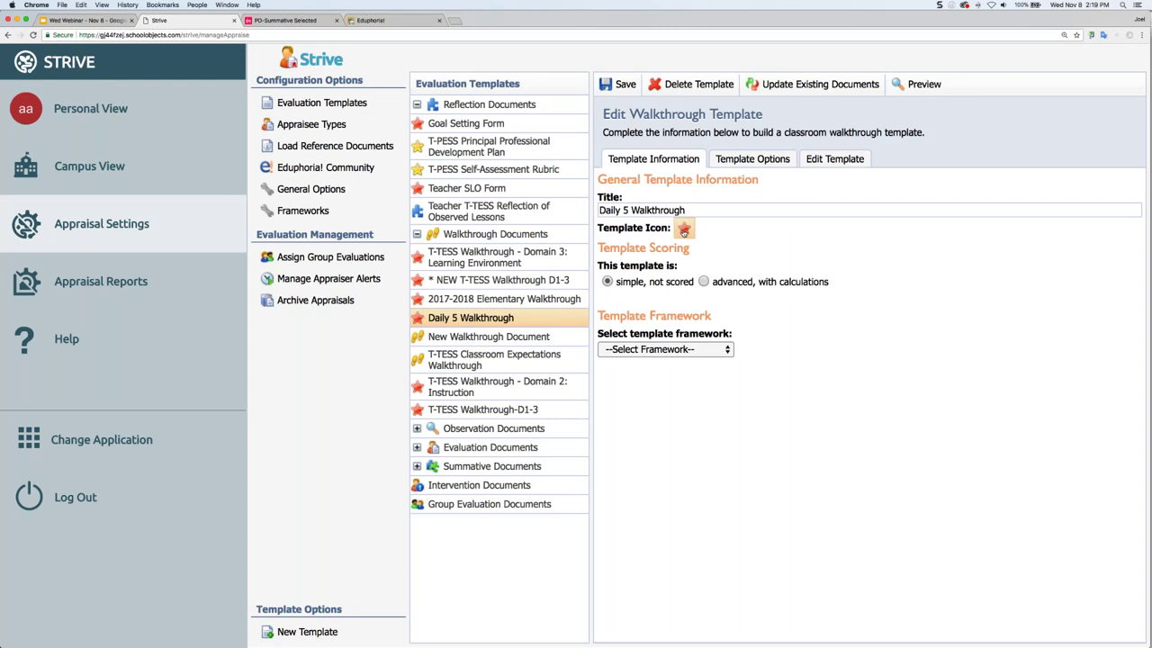
pyautogui.click(725, 351)
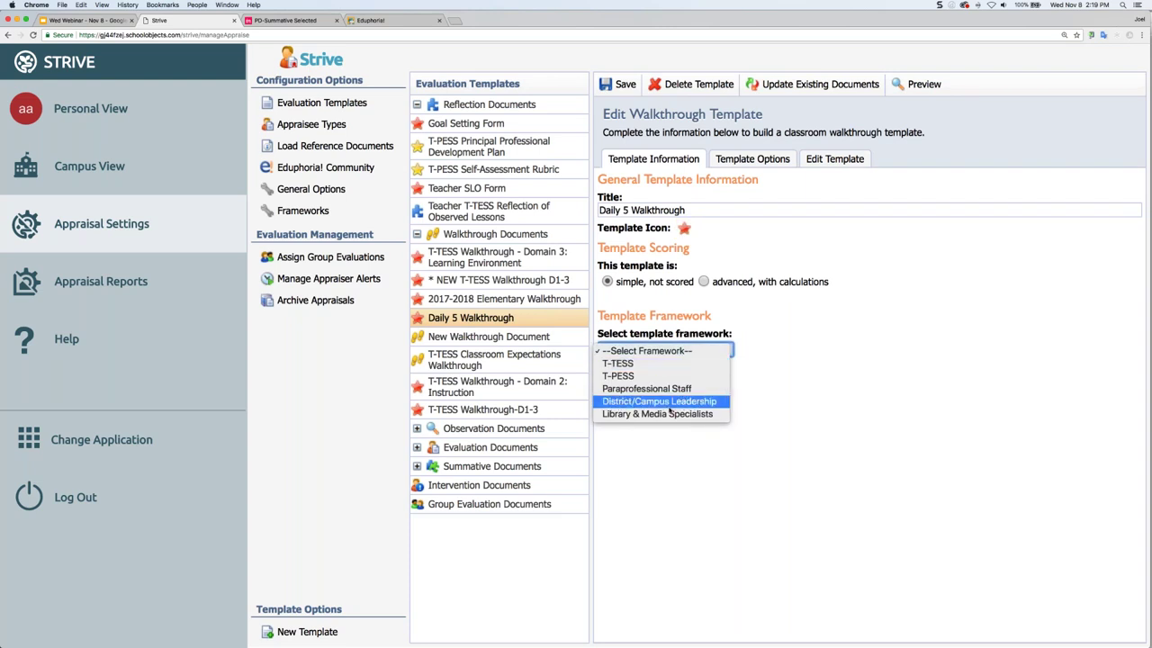
pyautogui.click(650, 363)
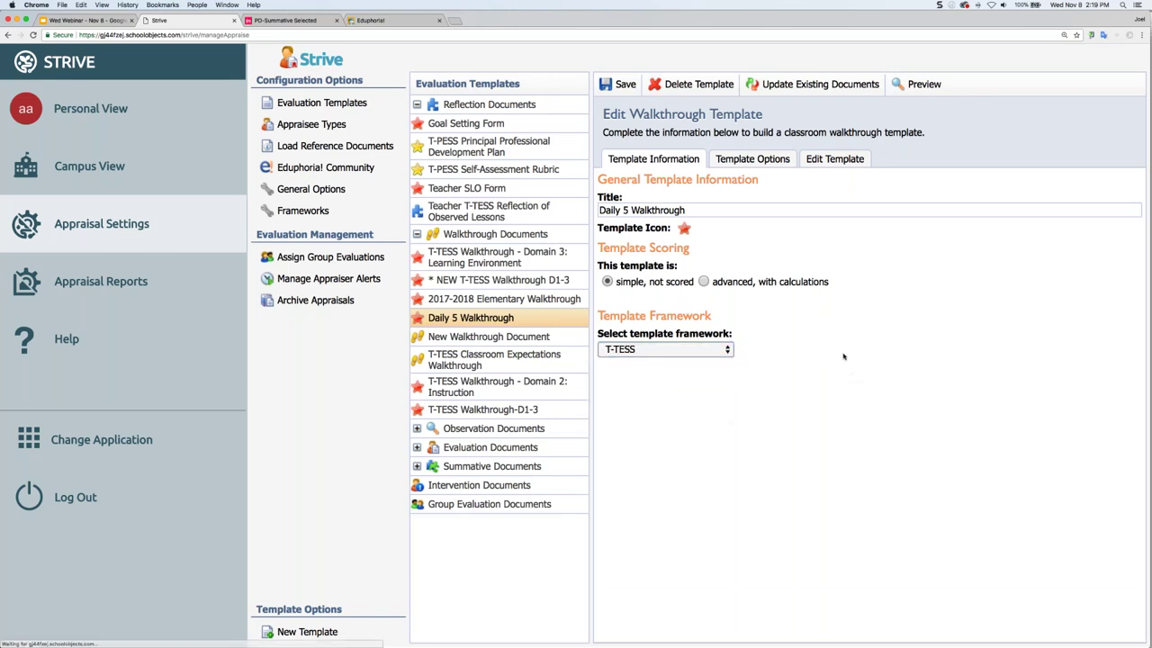
pyautogui.click(841, 160)
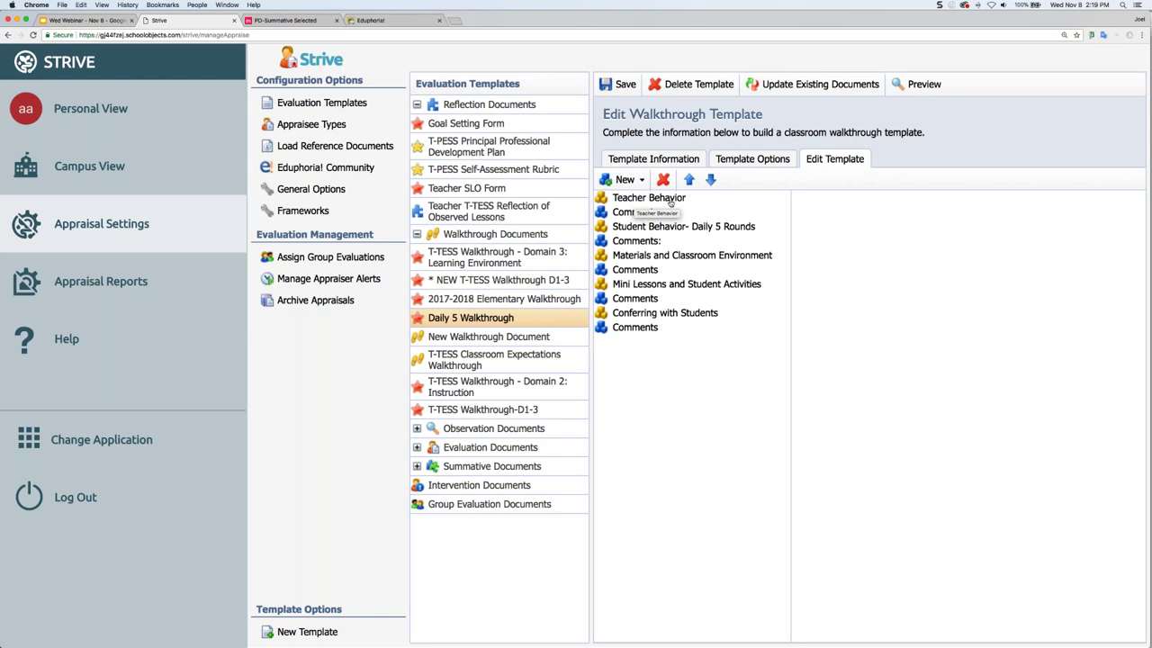
# Preview the Daily 5 Walkthrough in an enlarged window, review the Teacher Behavior heading and its first row, and close the preview.
pyautogui.click(922, 85)
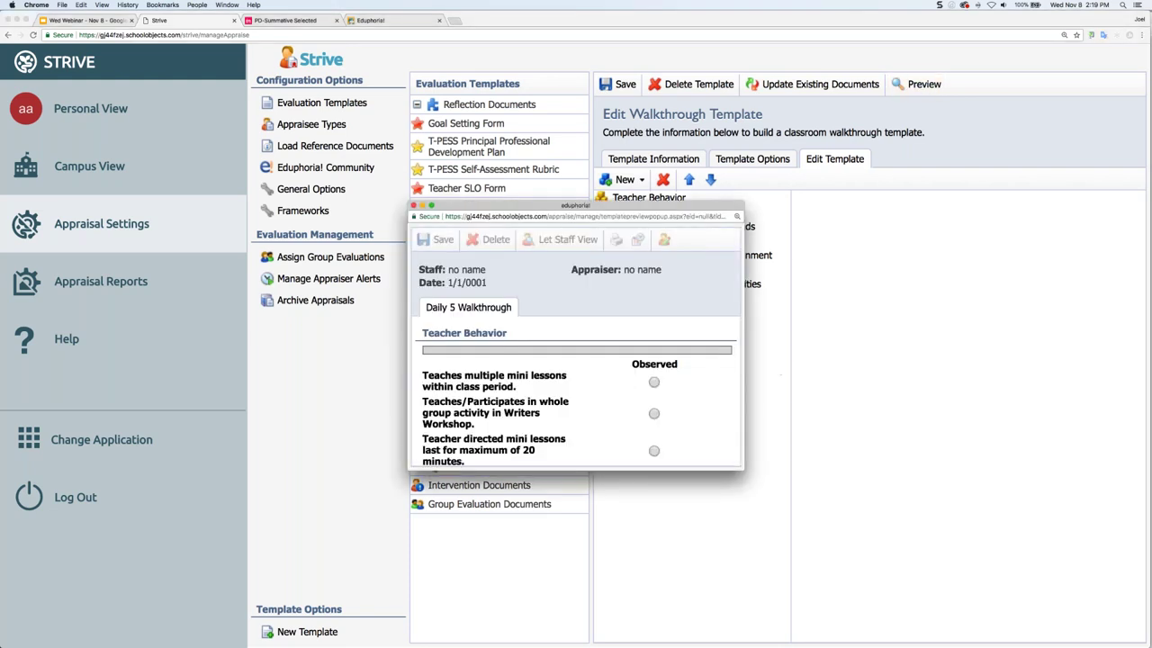
pyautogui.moveTo(744, 466); pyautogui.dragTo(1041, 621)
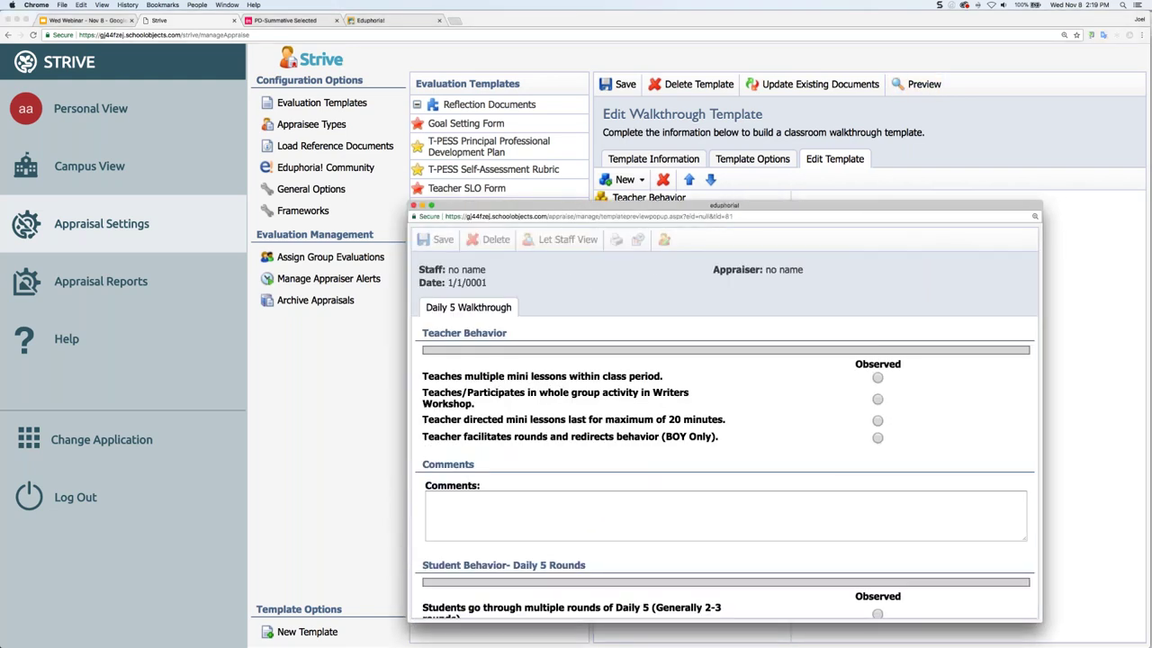
pyautogui.moveTo(718, 207); pyautogui.dragTo(404, 3)
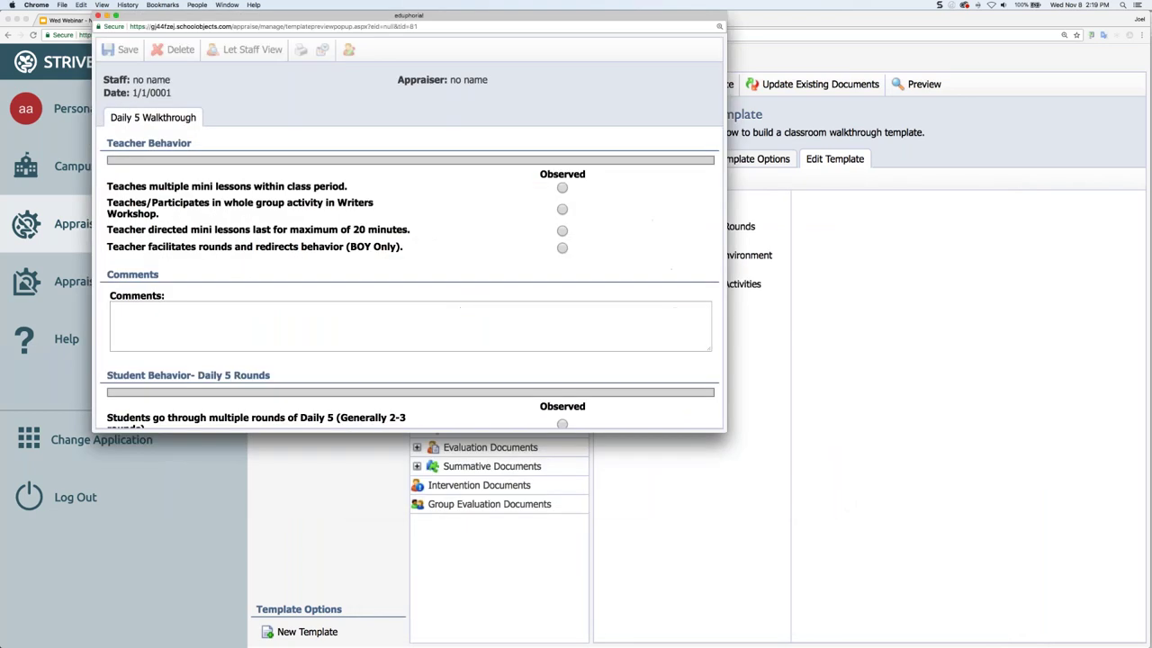
pyautogui.moveTo(724, 431); pyautogui.dragTo(858, 484)
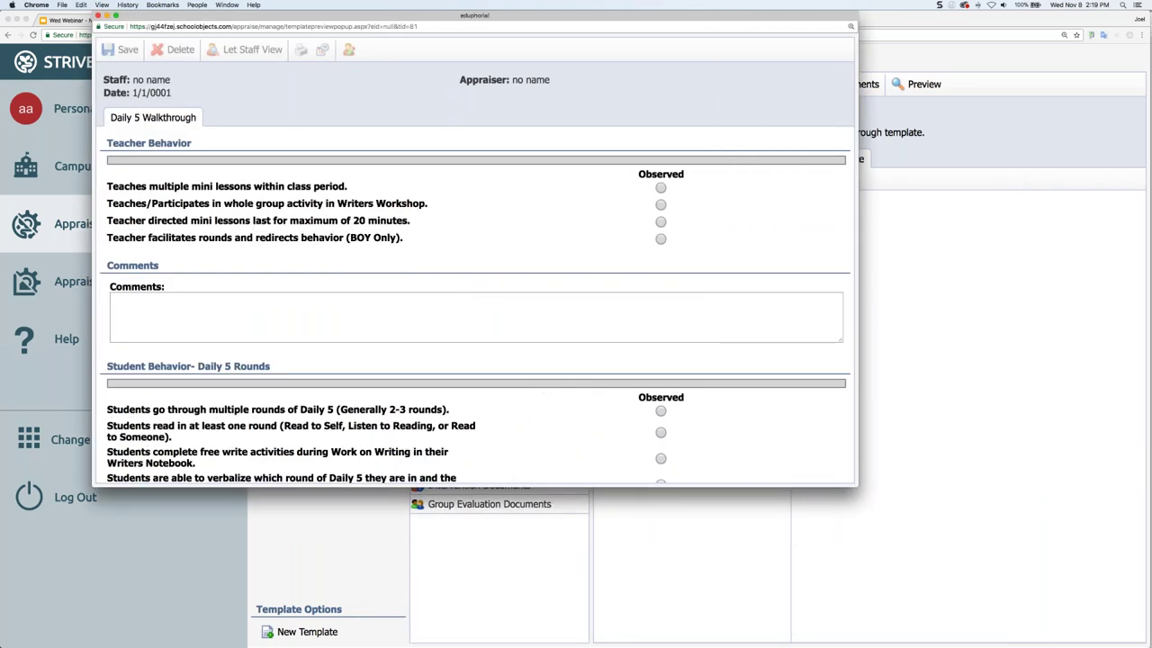
pyautogui.moveTo(108, 143); pyautogui.dragTo(192, 144)
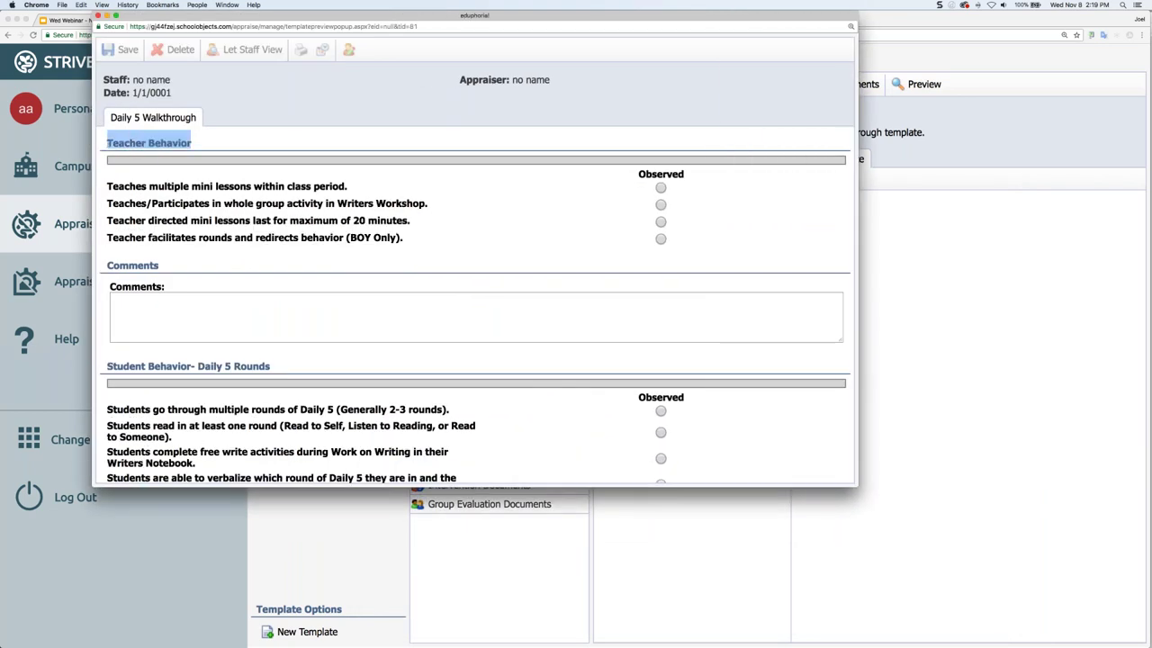
pyautogui.moveTo(107, 186); pyautogui.dragTo(364, 190)
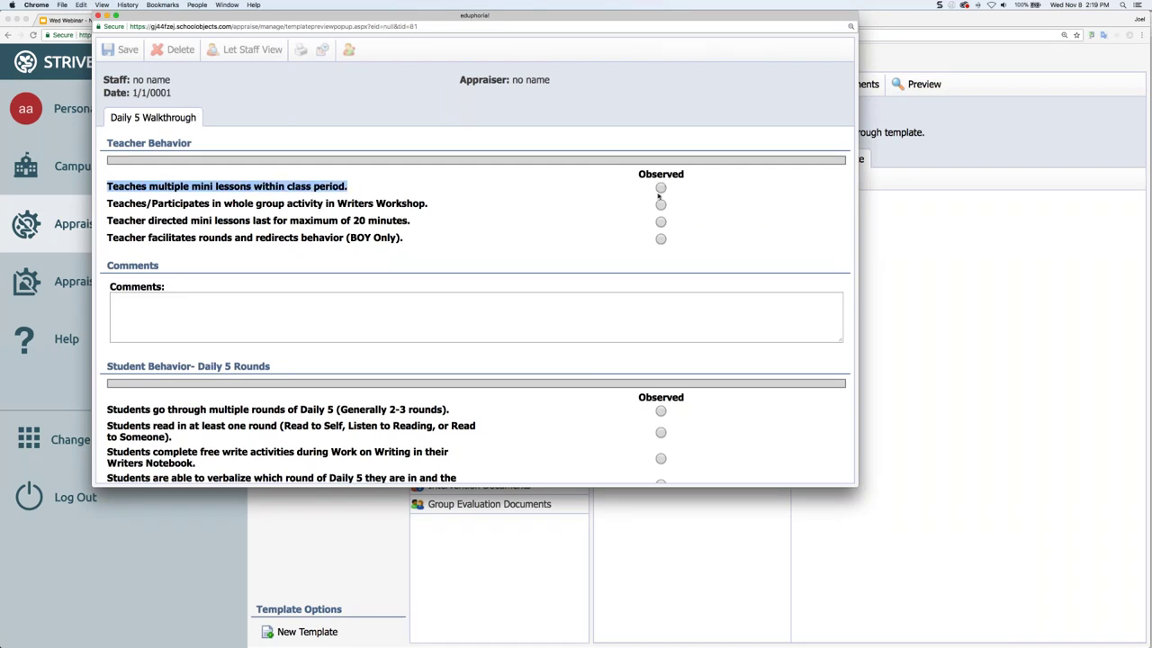
pyautogui.click(99, 15)
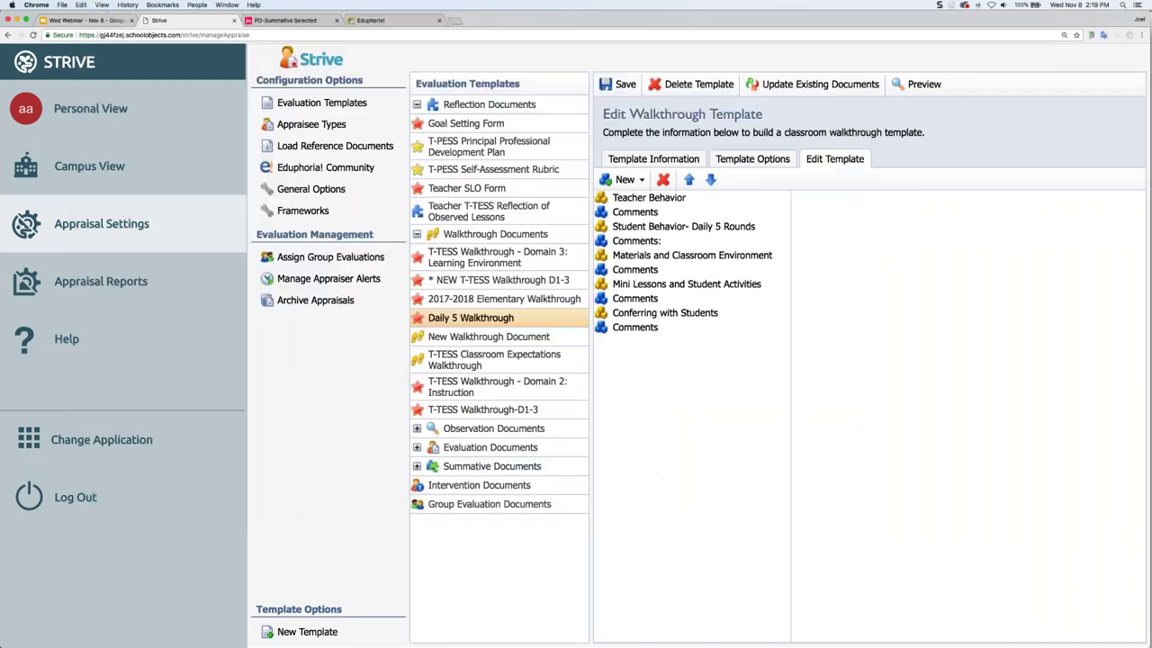
# Expand the Teacher Behavior group and examine its matrix columns and rows.
pyautogui.click(632, 201)
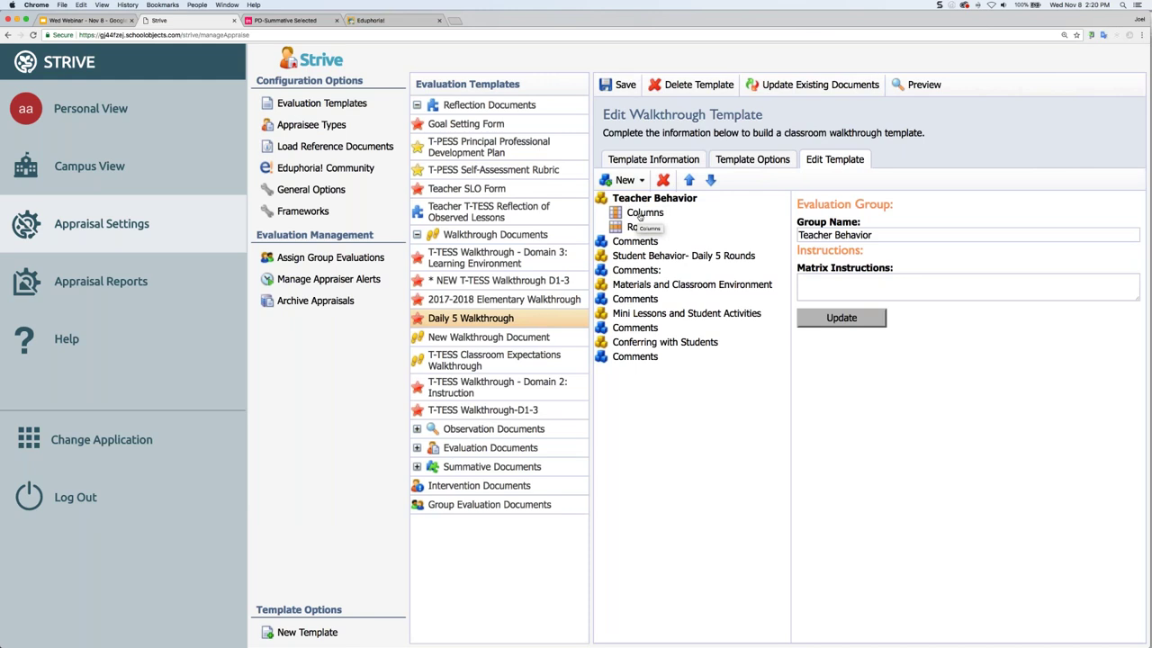
pyautogui.click(640, 214)
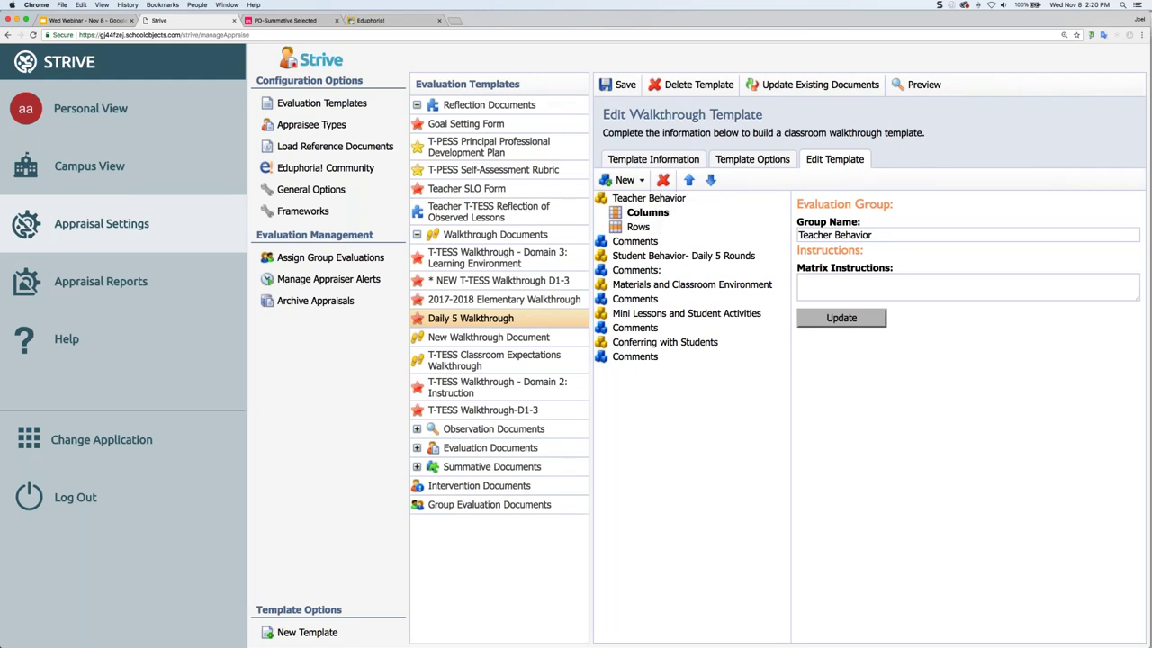
pyautogui.click(640, 227)
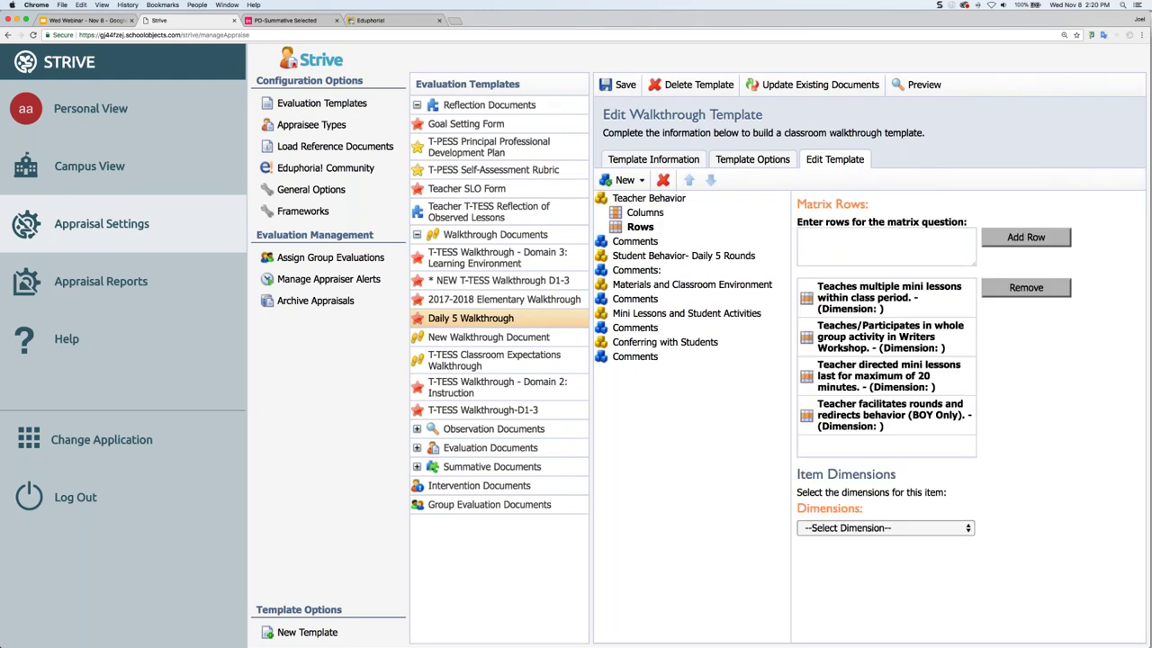
pyautogui.click(645, 214)
pyautogui.click(643, 226)
# Add N/A as the second matrix column of the Teacher Behavior group and apply the update.
pyautogui.click(646, 213)
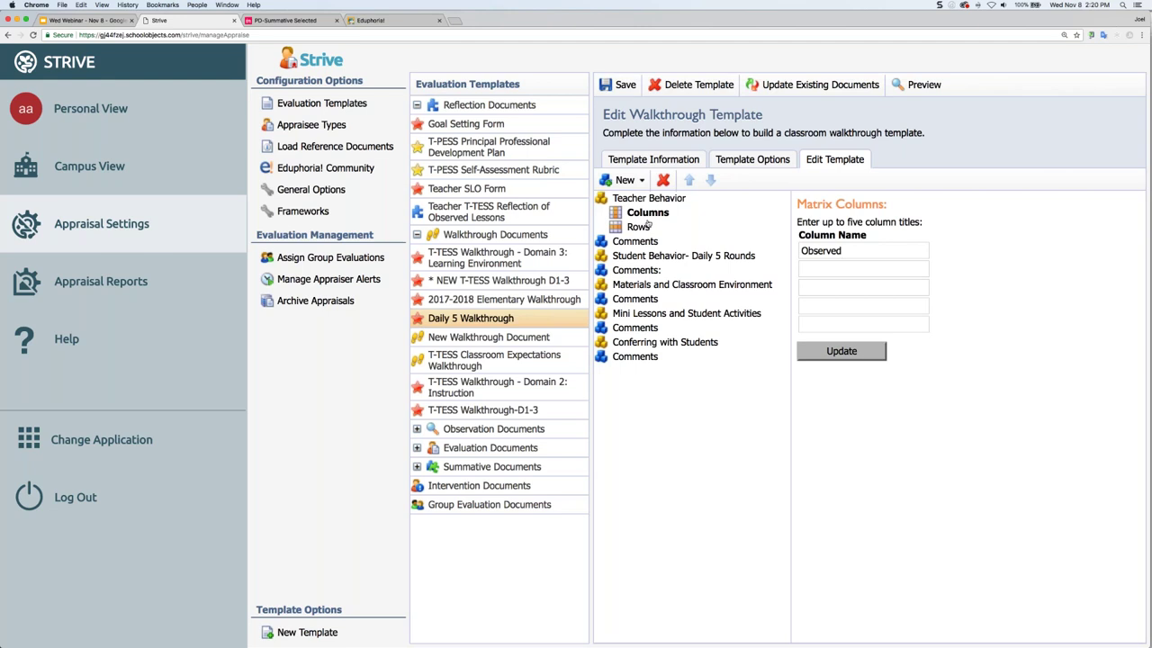
pyautogui.click(830, 268)
pyautogui.write('N/A')
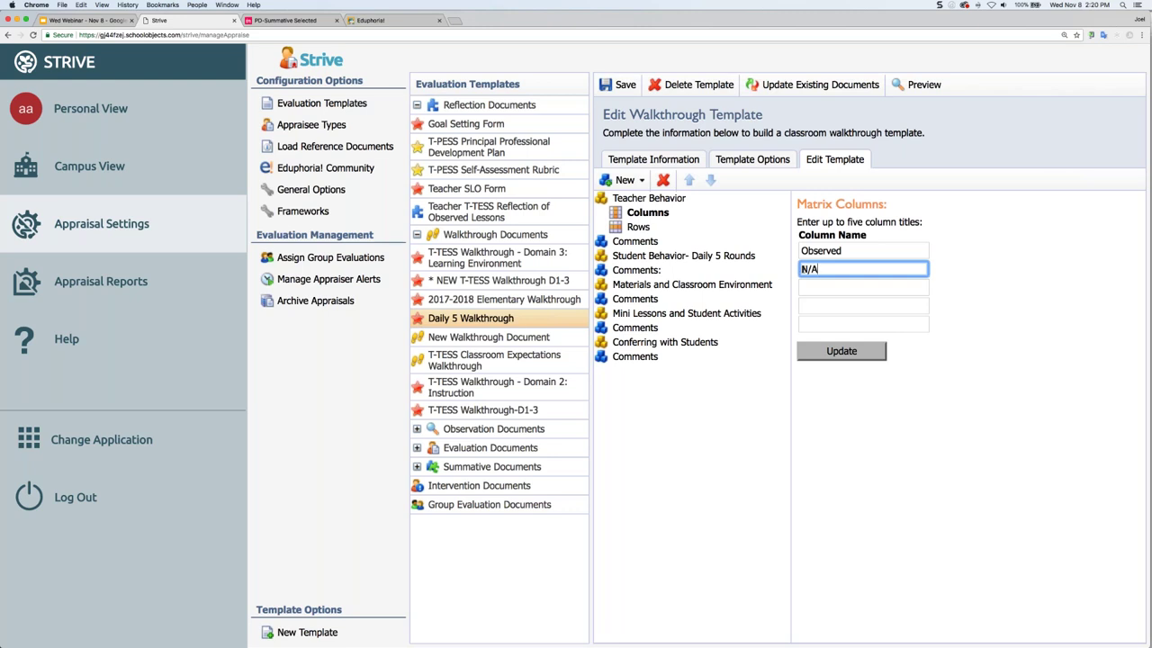
pyautogui.click(842, 351)
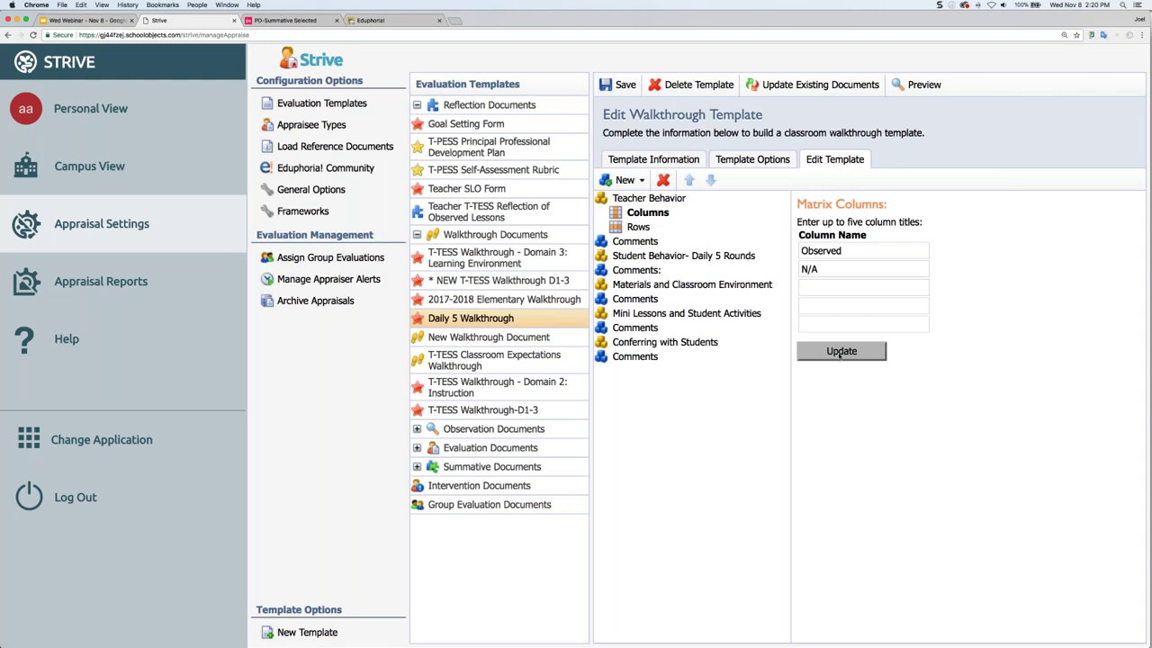
# Preview the Daily 5 Walkthrough in an enlarged window to check the Teacher Behavior columns, and close the preview.
pyautogui.click(918, 85)
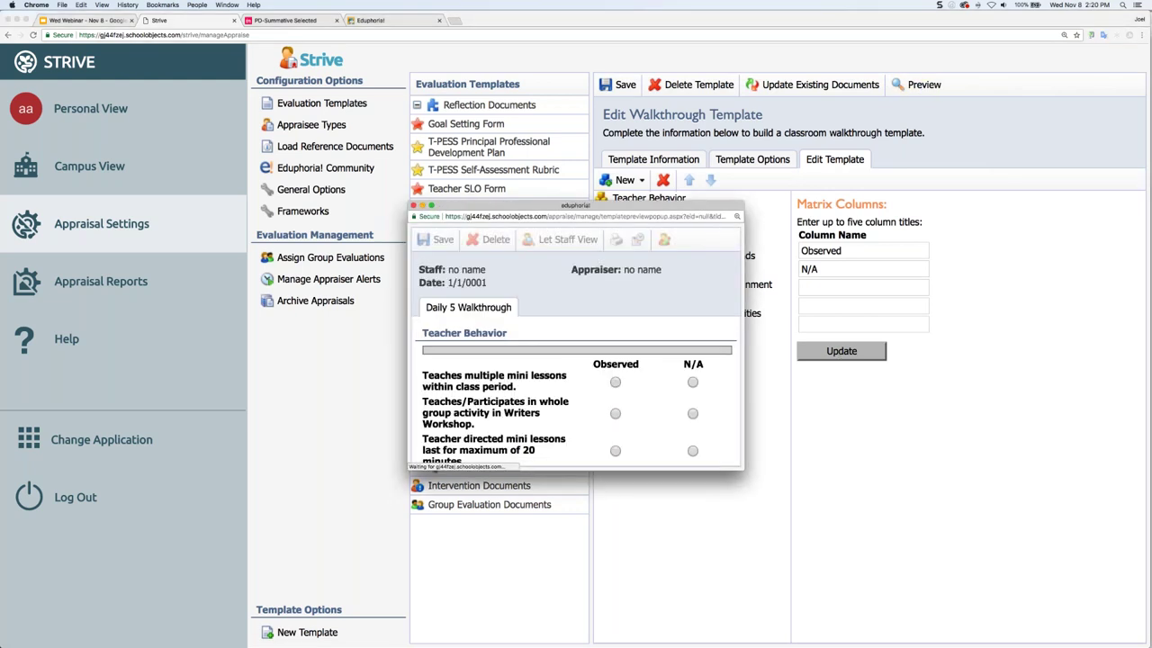
pyautogui.moveTo(525, 201); pyautogui.dragTo(309, 99)
pyautogui.moveTo(524, 364); pyautogui.dragTo(922, 522)
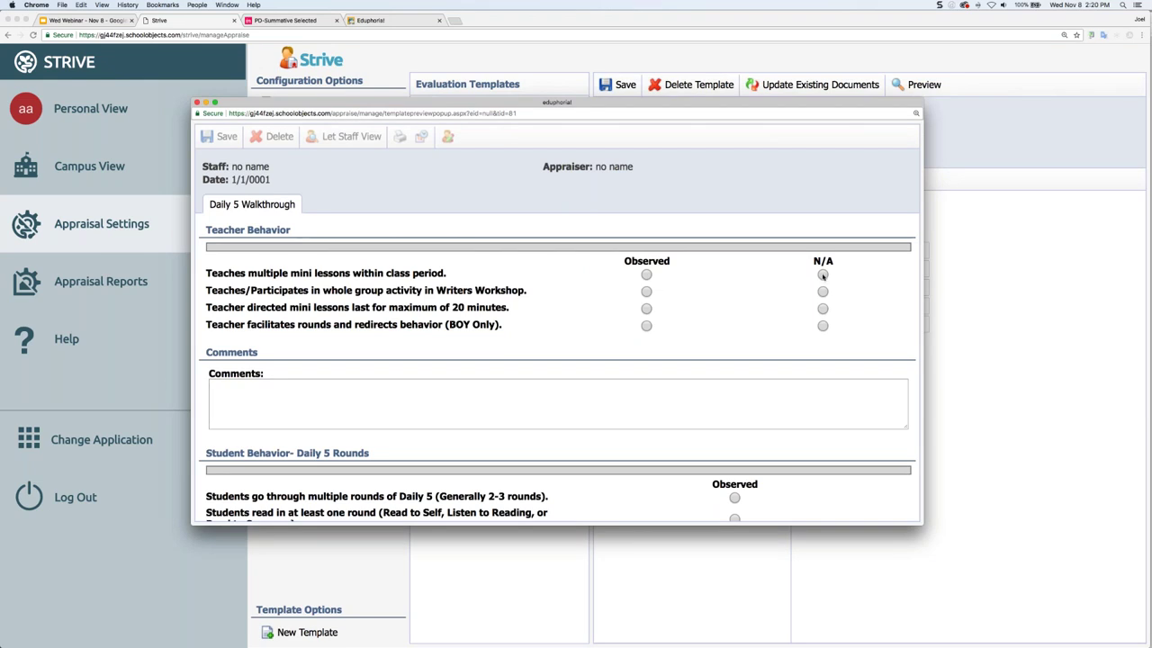
pyautogui.click(197, 102)
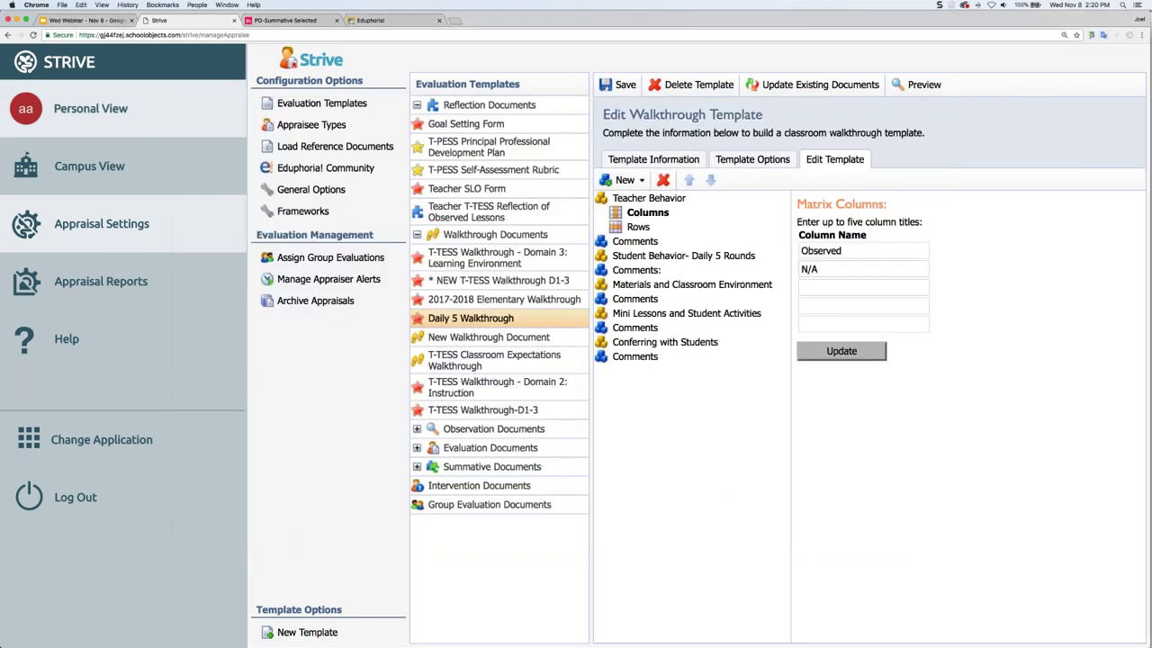
# Recheck the Teacher Behavior columns, preview the form again down to Student Behavior- Daily 5 Rounds, and close the preview.
pyautogui.click(643, 228)
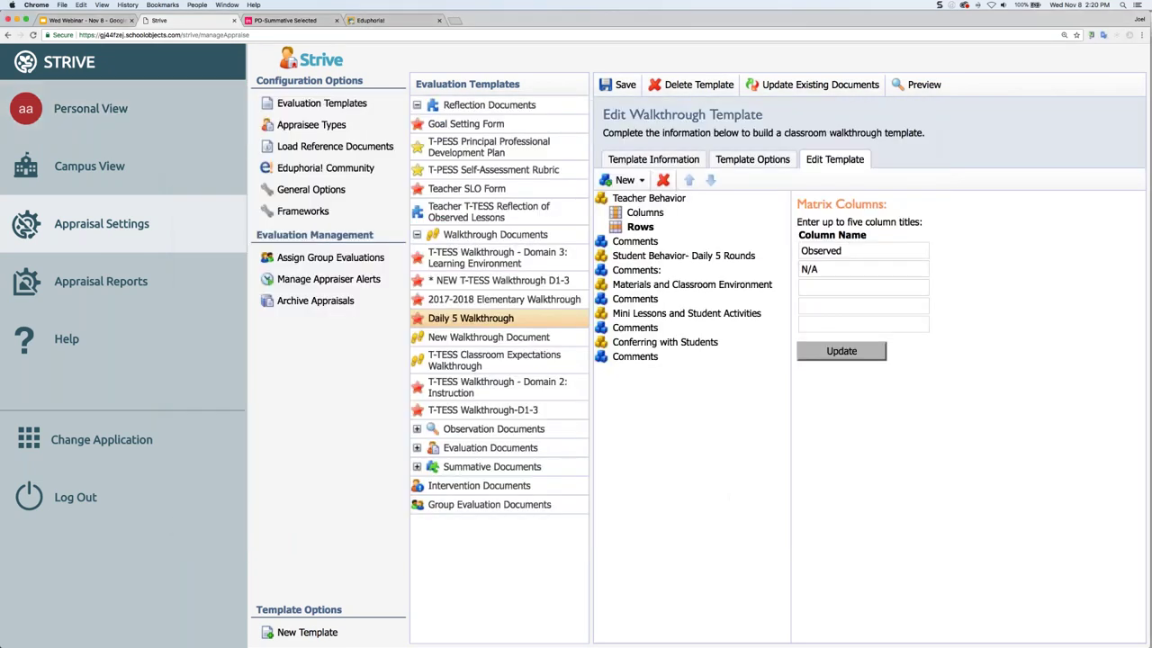
pyautogui.click(645, 216)
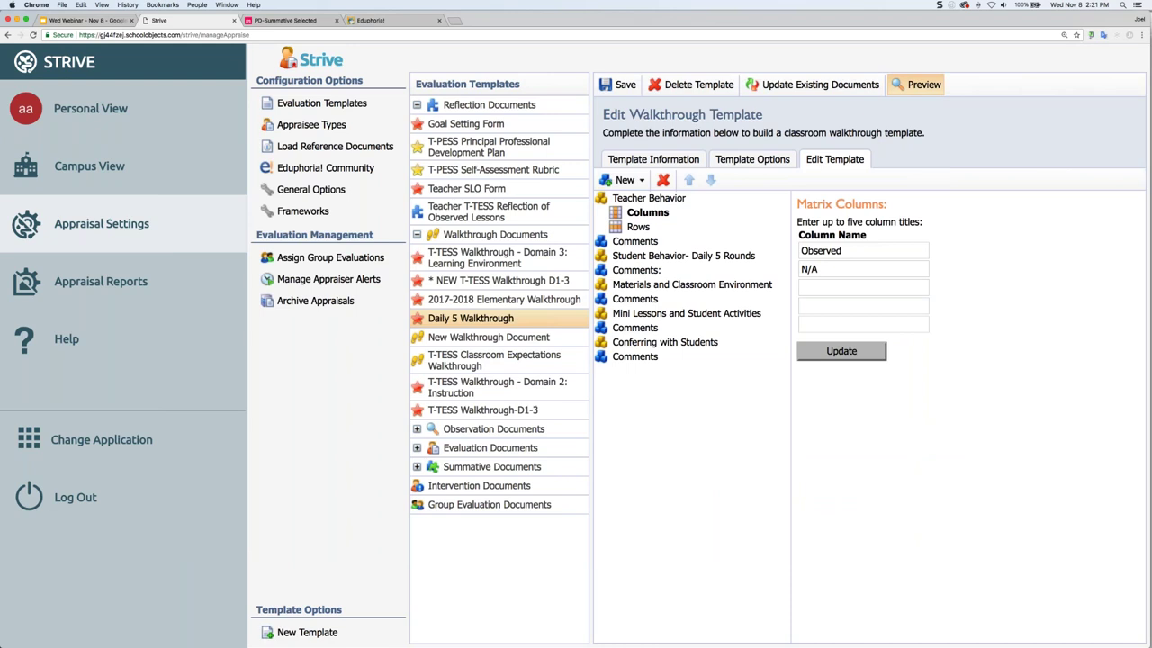
pyautogui.click(918, 85)
pyautogui.moveTo(575, 194); pyautogui.dragTo(289, 56)
pyautogui.moveTo(459, 319); pyautogui.dragTo(792, 496)
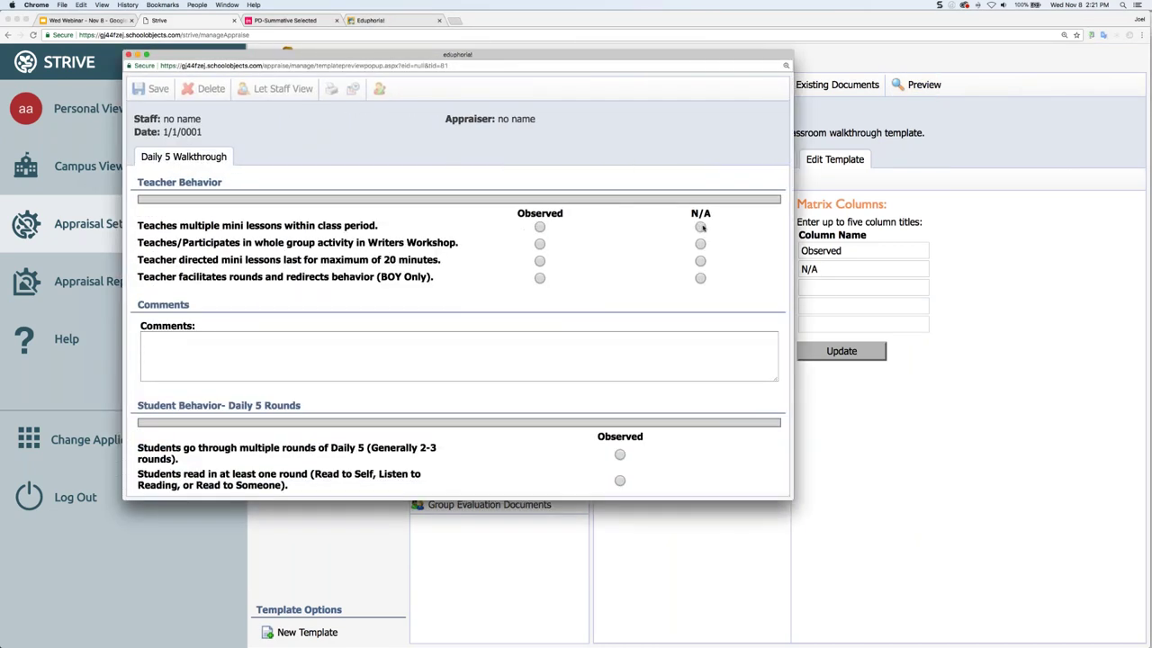
pyautogui.scroll(-3, 149, 271)
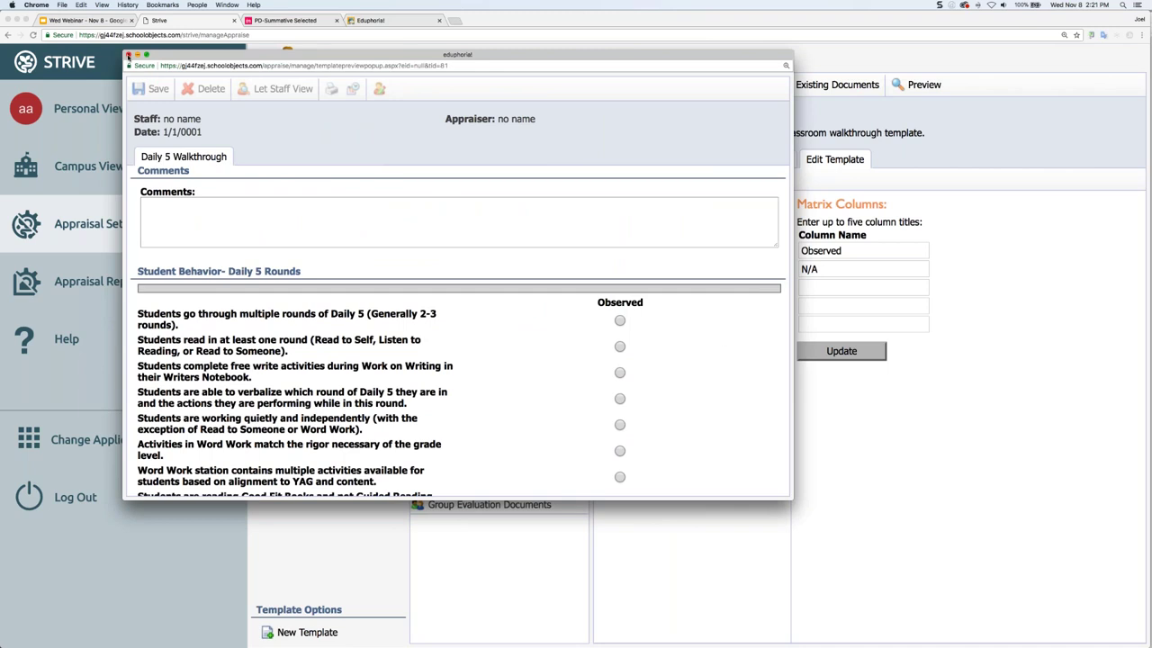
pyautogui.click(129, 56)
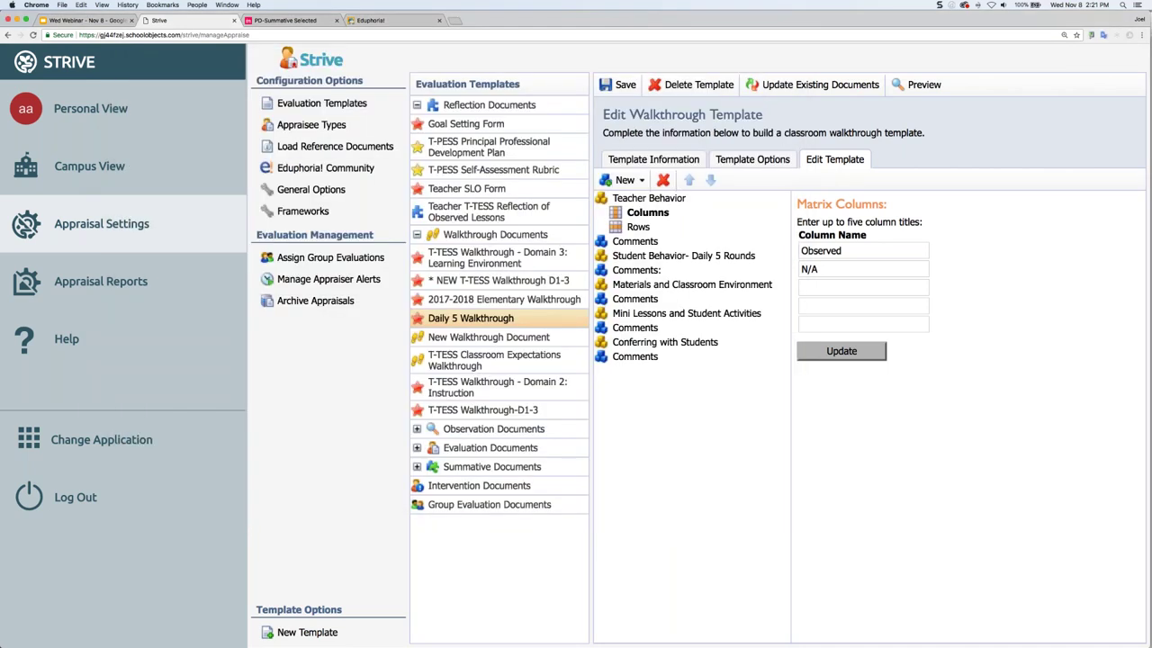
# Add N/A as the second matrix column of the Student Behavior- Daily 5 Rounds group and apply the update.
pyautogui.click(601, 256)
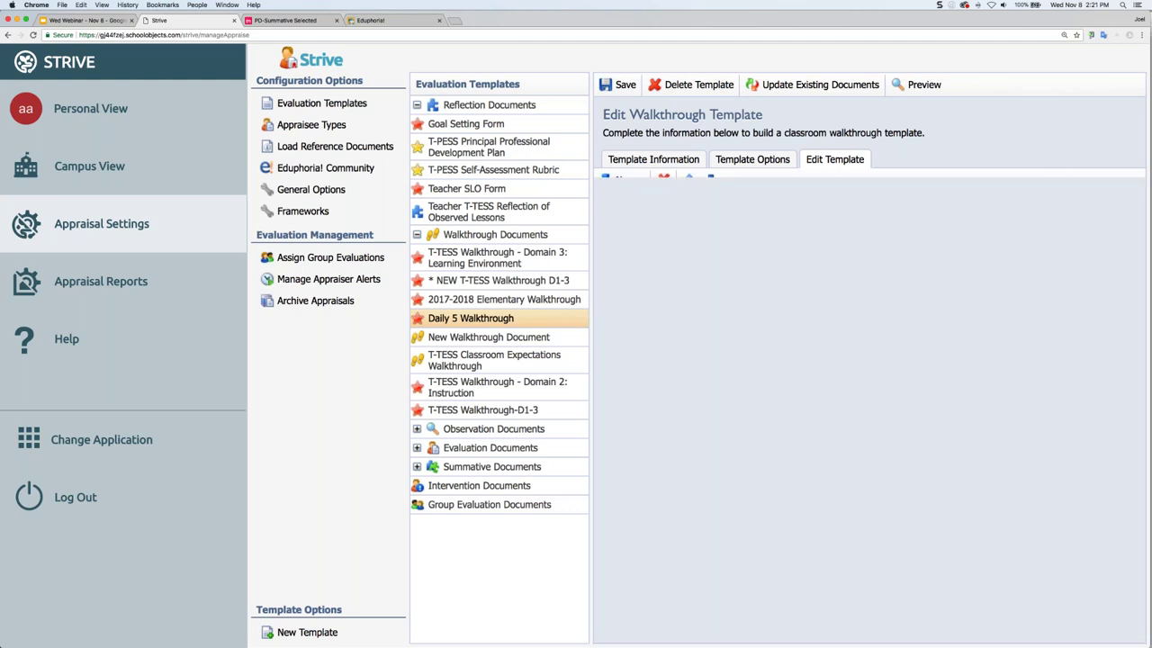
pyautogui.click(644, 270)
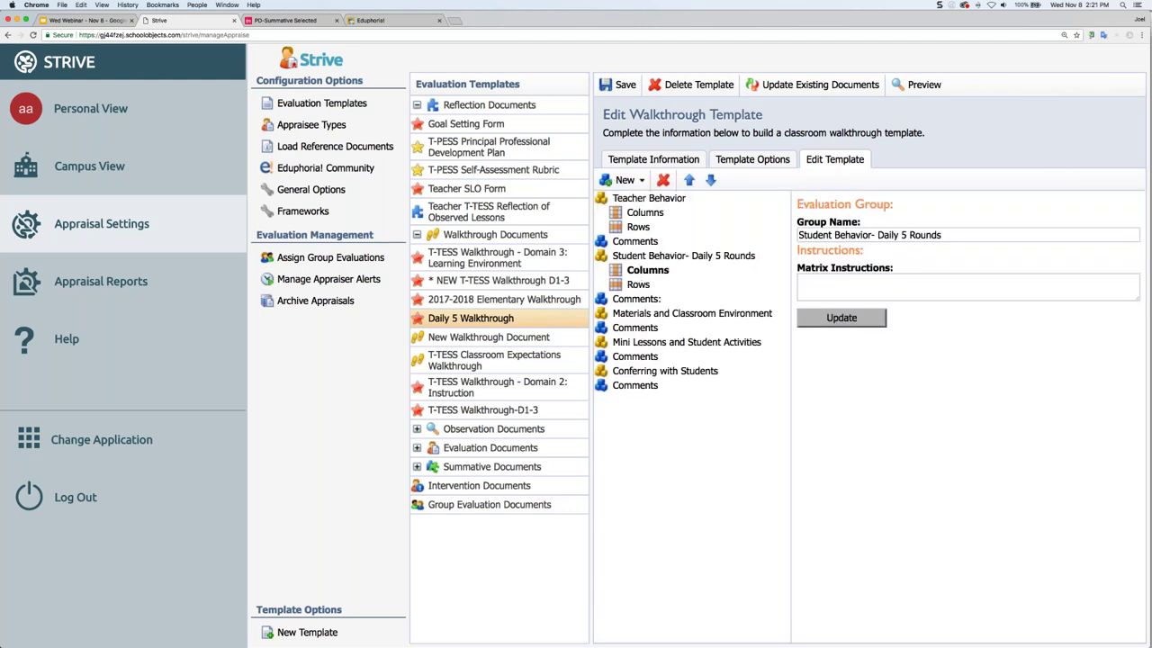
pyautogui.click(812, 268)
pyautogui.write('N/A')
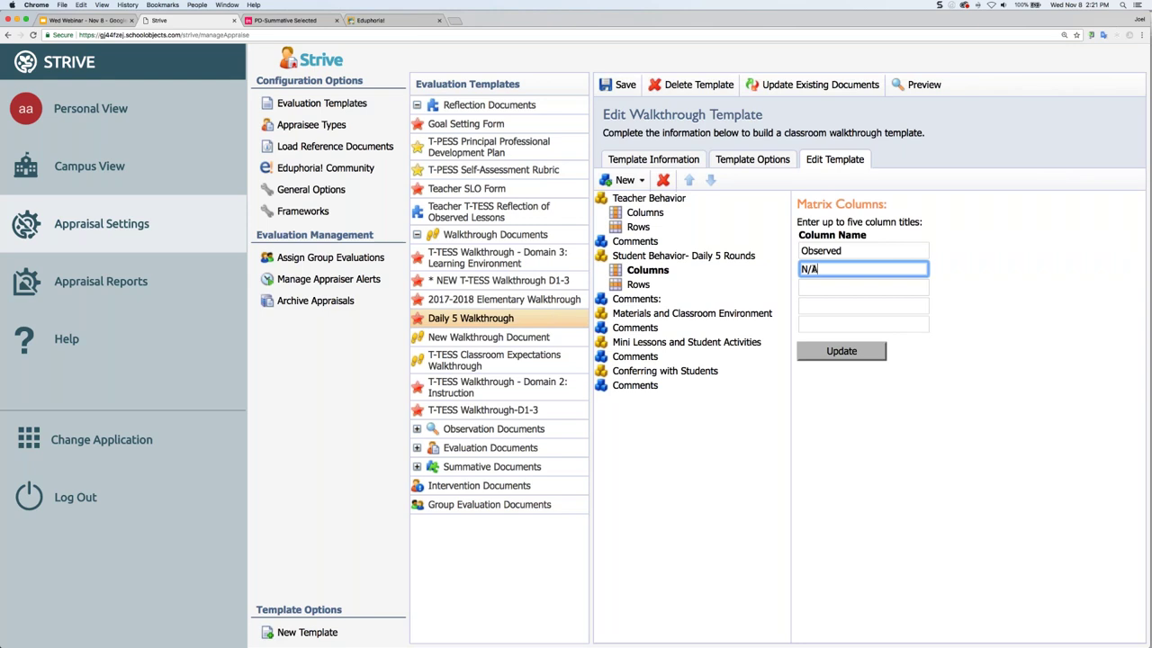
pyautogui.click(855, 356)
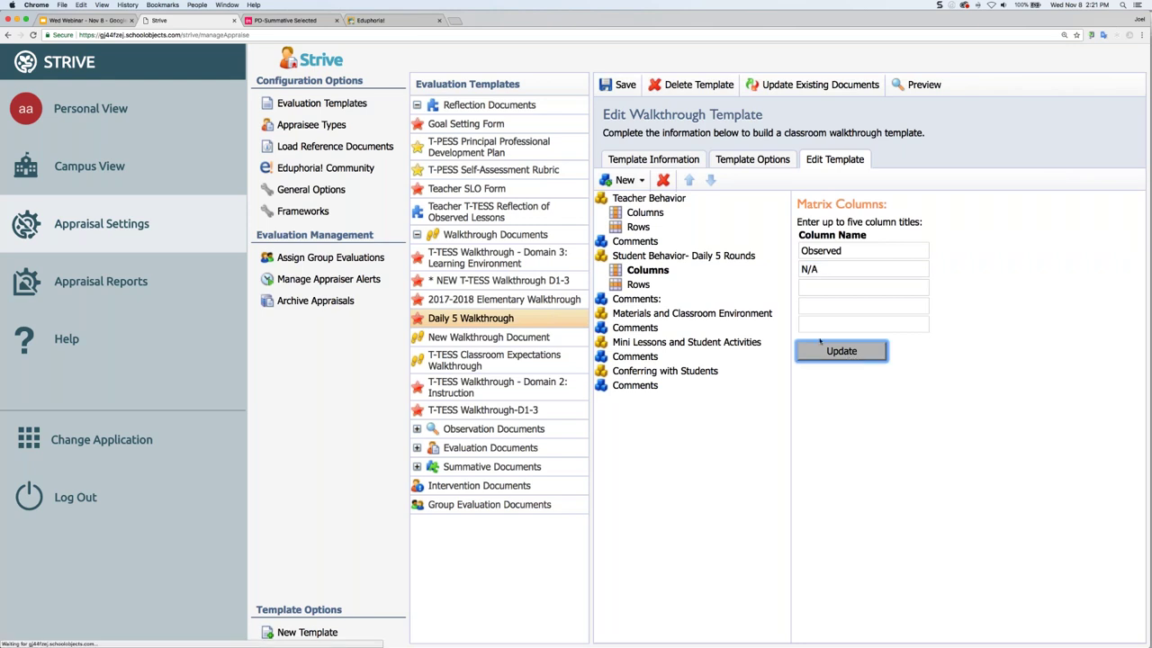
# Add N/A as the second matrix column of the Materials and Classroom Environment group and apply the update.
pyautogui.click(639, 315)
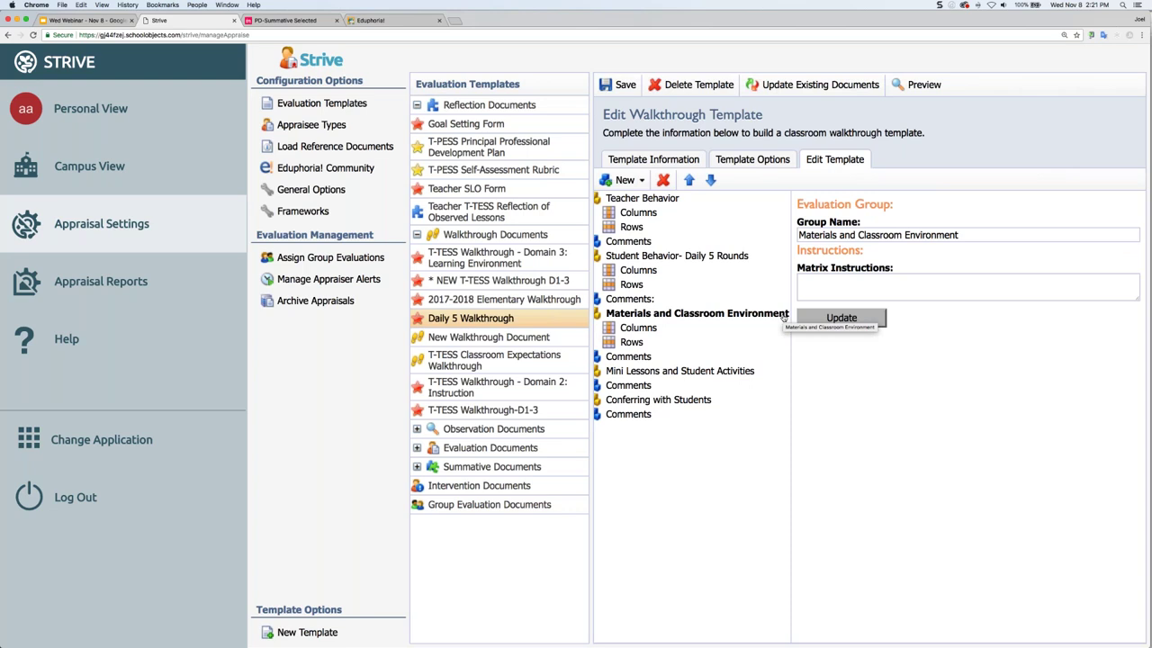
pyautogui.click(638, 328)
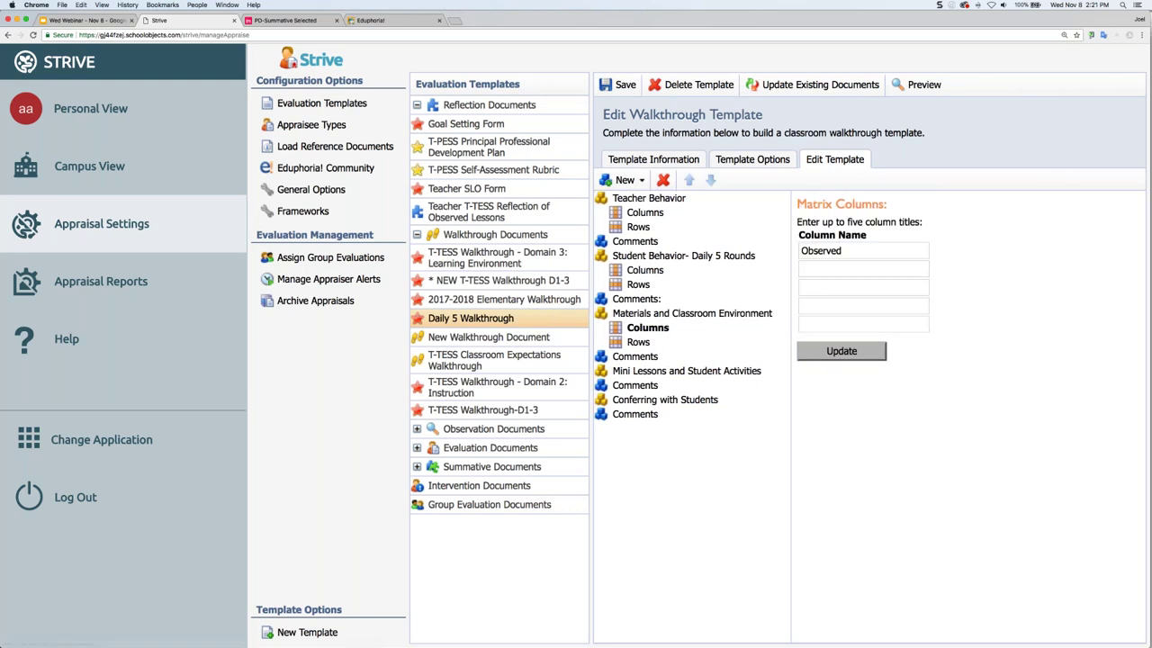
pyautogui.click(835, 267)
pyautogui.write('N/A')
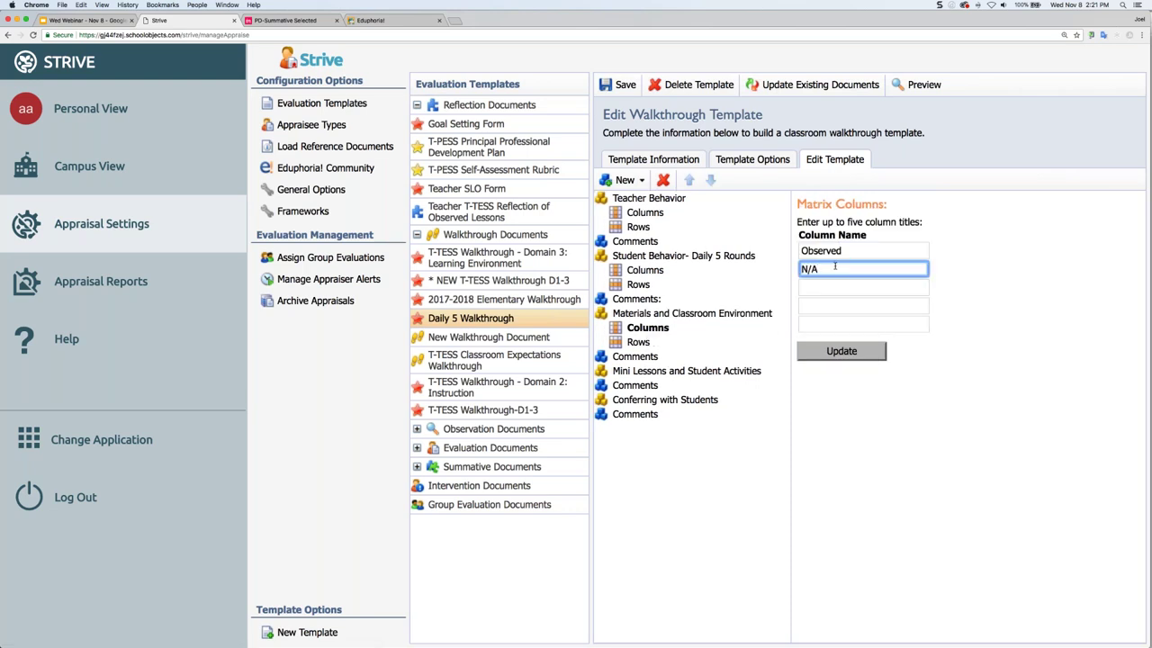
pyautogui.click(841, 351)
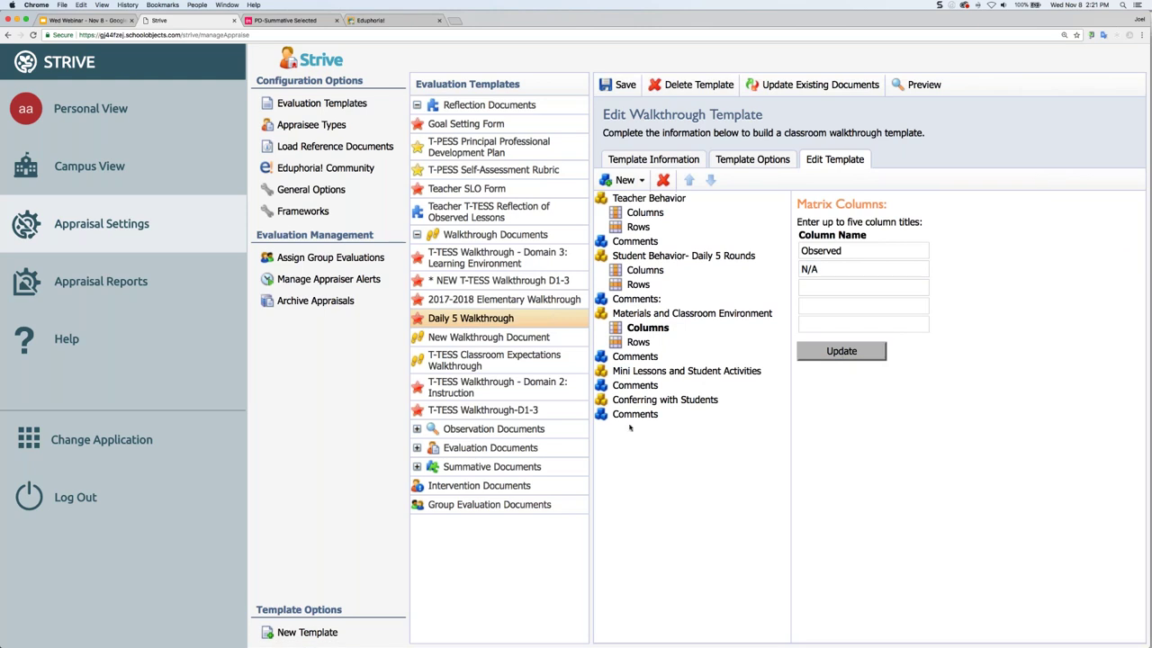
# Preview the Daily 5 Walkthrough in an enlarged window, check every group's columns down to Conferring with Students, and close the preview.
pyautogui.click(925, 84)
pyautogui.moveTo(522, 195); pyautogui.dragTo(360, 70)
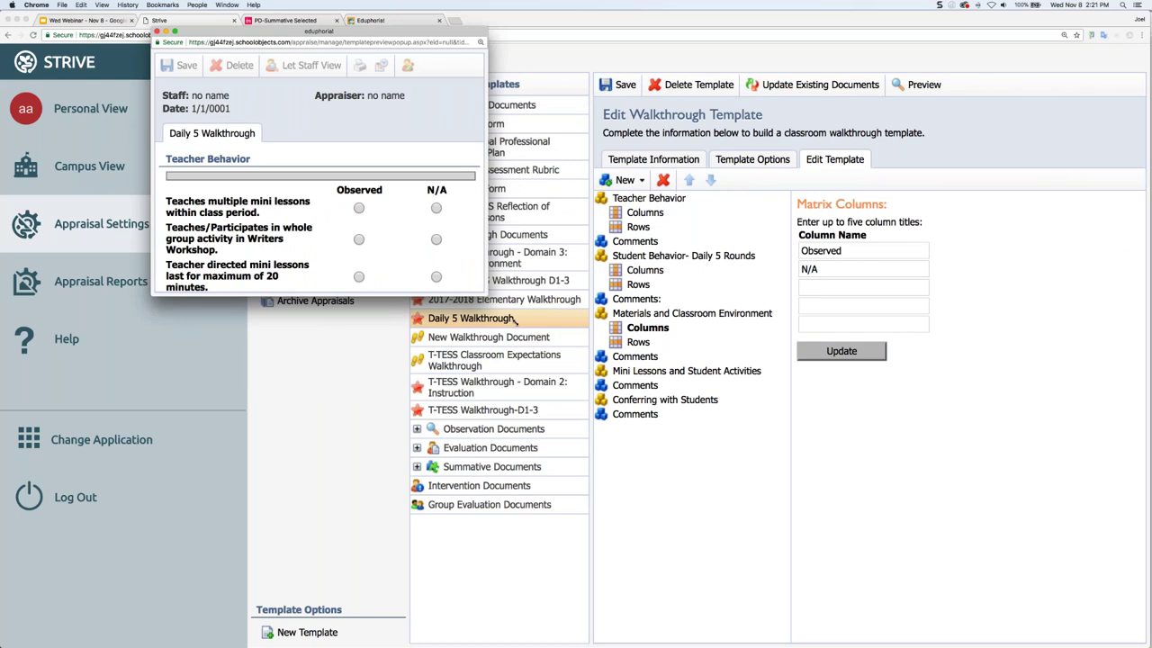
pyautogui.scroll(-3, 700, 420)
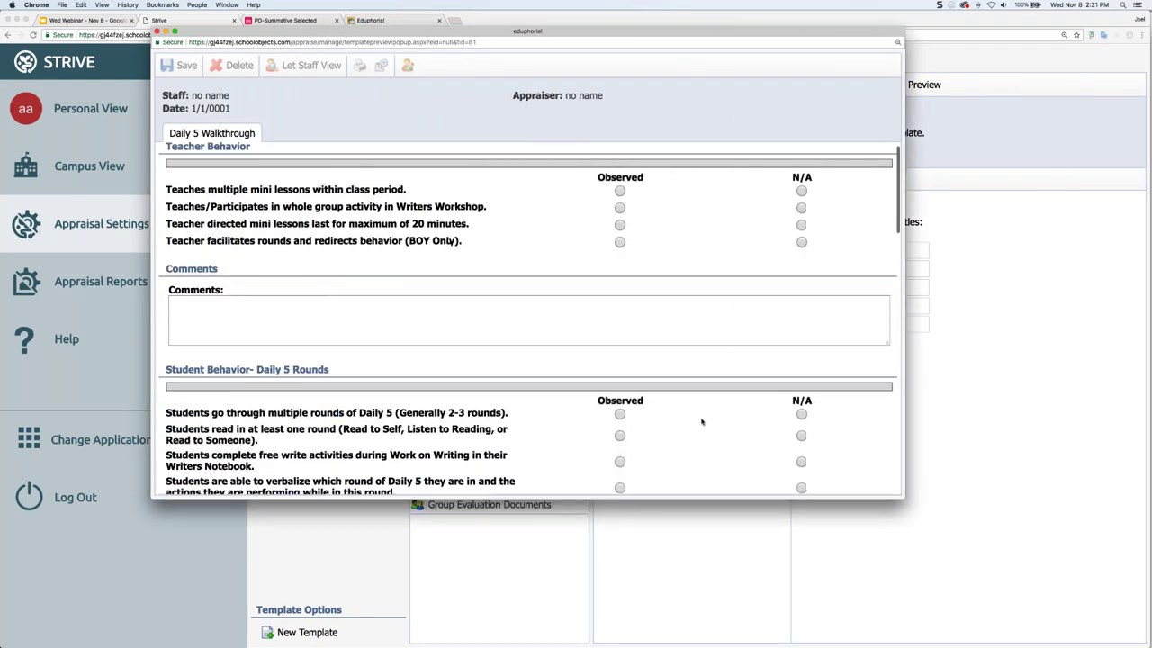
pyautogui.scroll(-5, 702, 421)
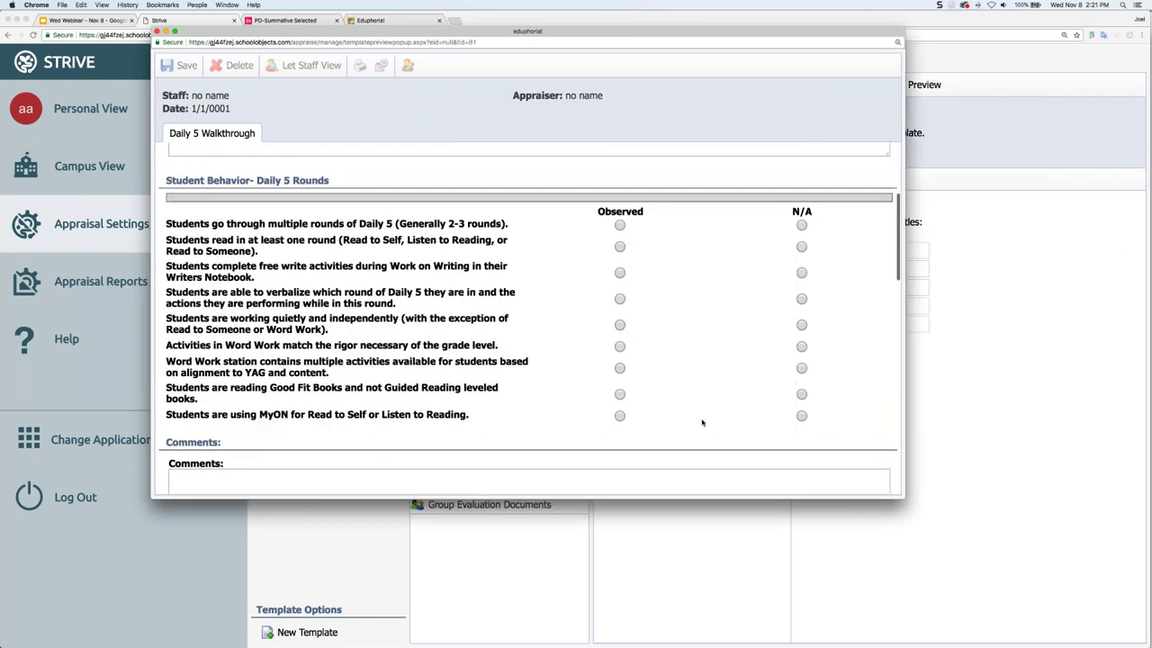
pyautogui.scroll(-5, 702, 421)
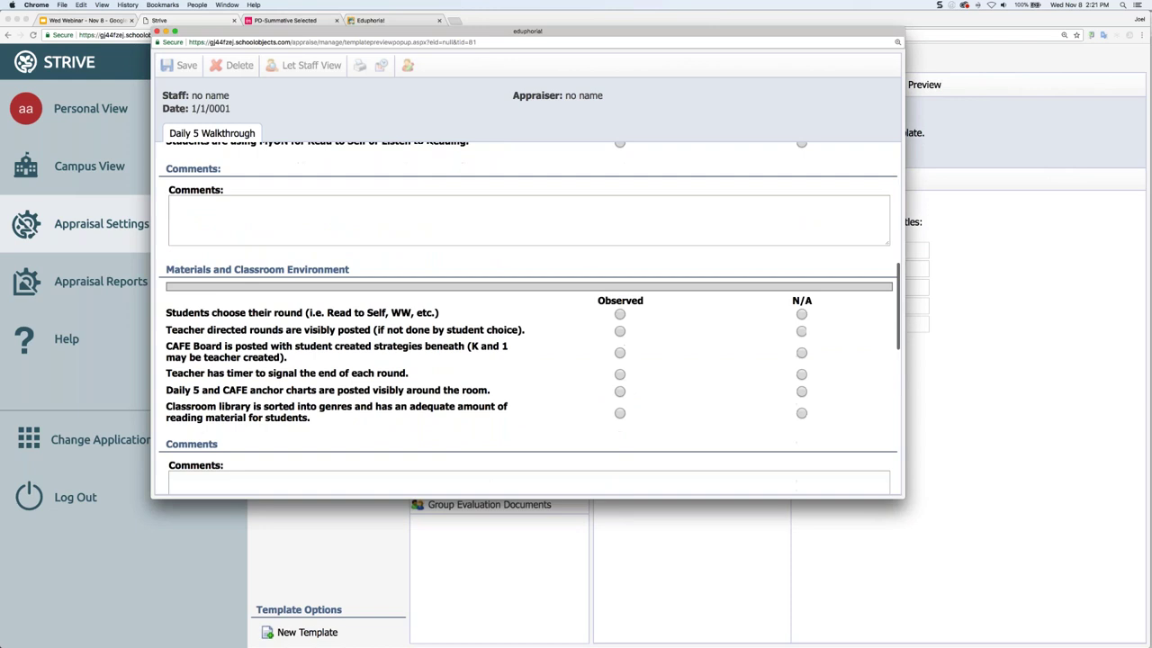
pyautogui.scroll(-8, 701, 421)
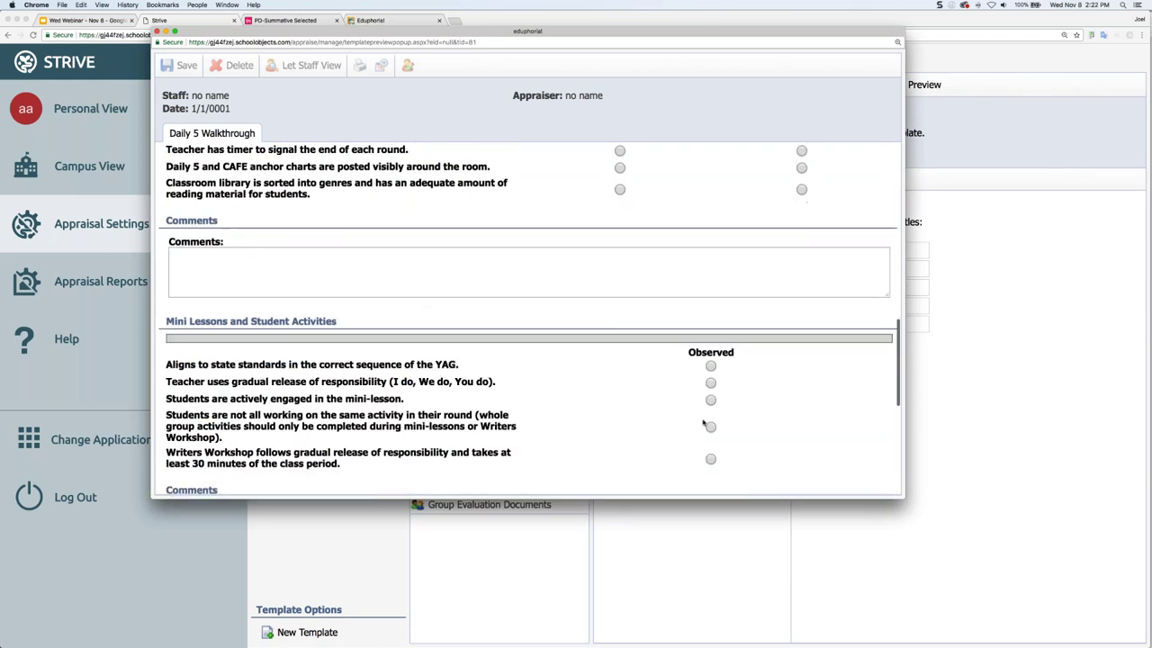
pyautogui.scroll(-4, 702, 419)
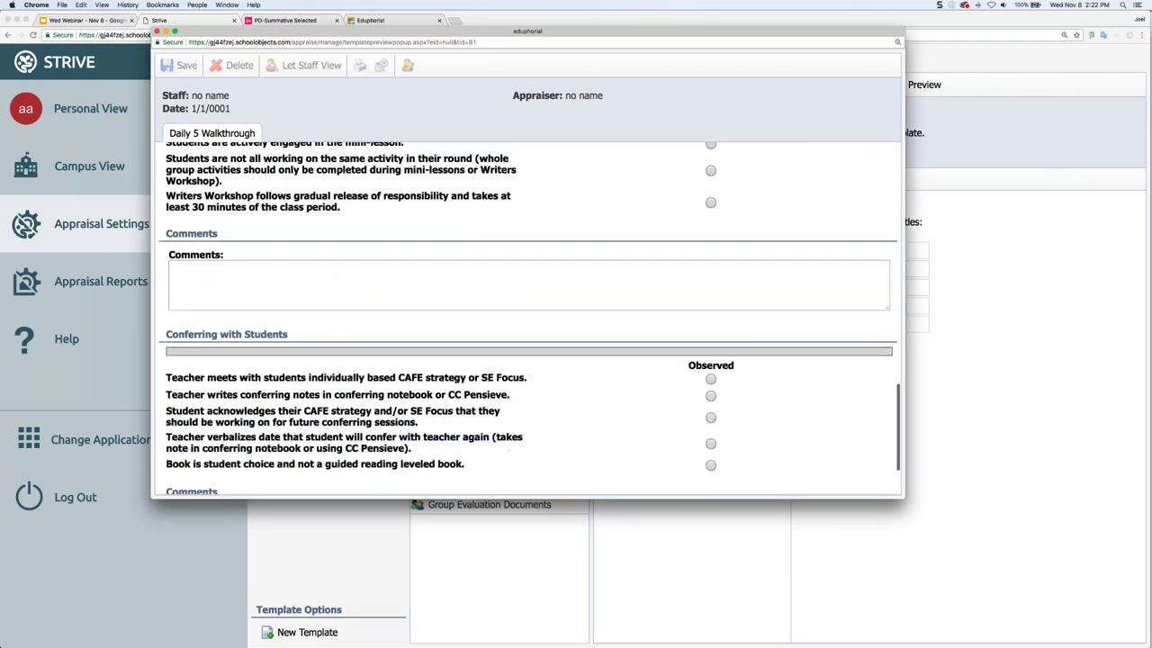
pyautogui.click(158, 32)
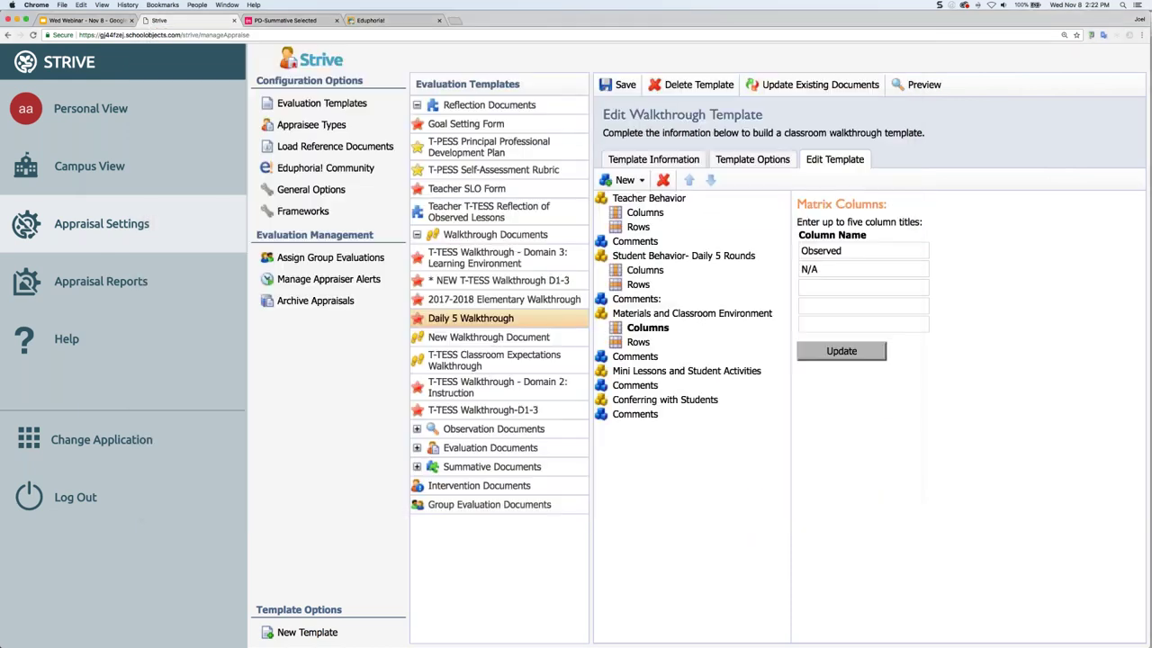
# Open the Comments group below Teacher Behavior, find its heading in the form preview, and close the preview.
pyautogui.click(468, 318)
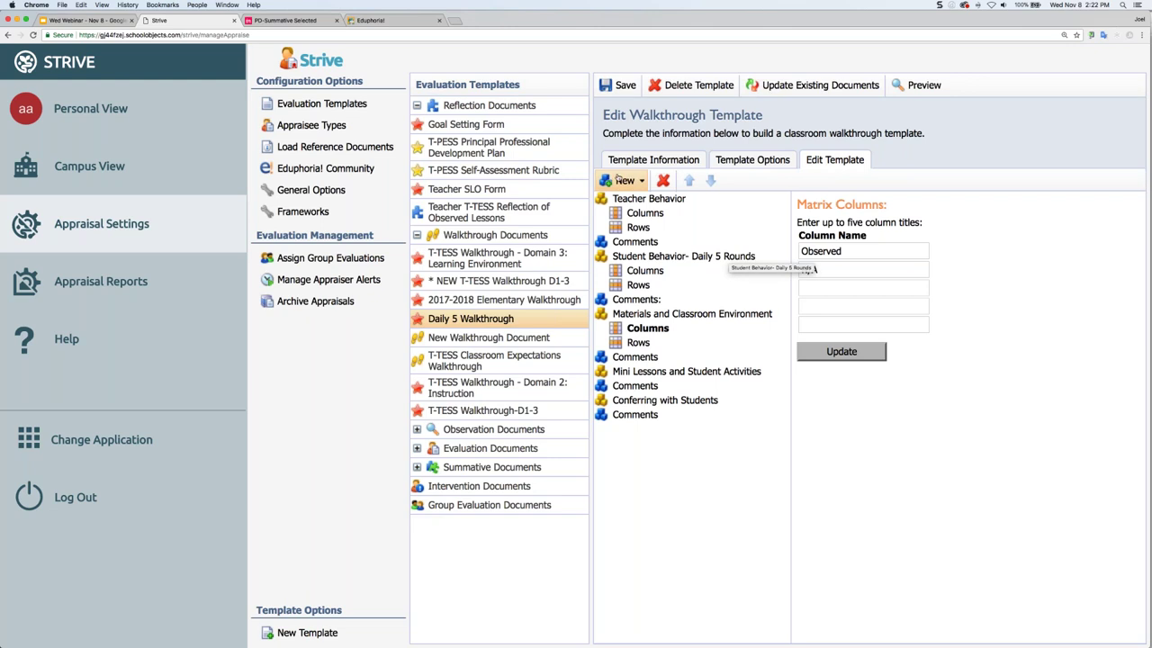
pyautogui.click(642, 181)
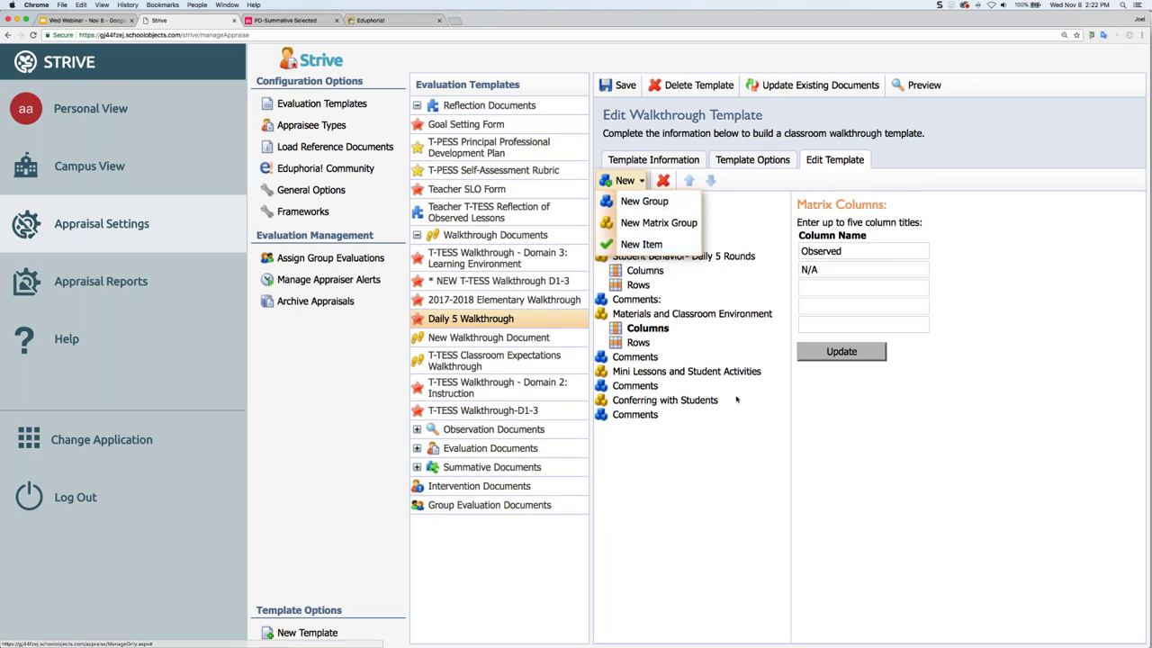
pyautogui.click(628, 243)
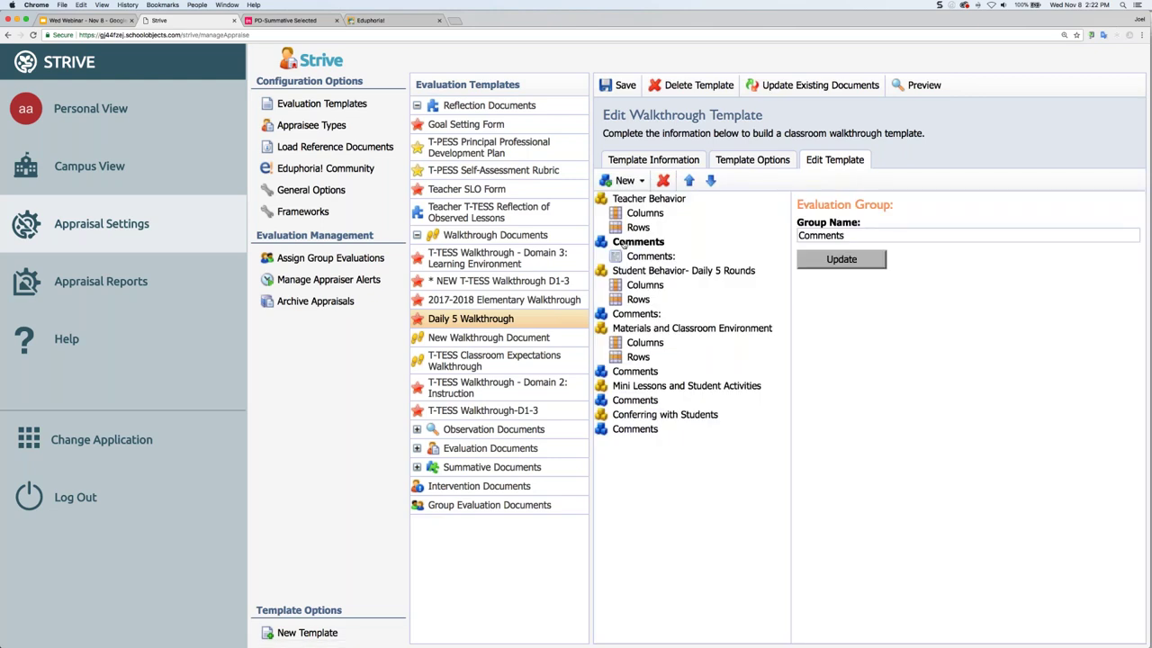
pyautogui.click(921, 85)
pyautogui.moveTo(459, 205); pyautogui.dragTo(158, 5)
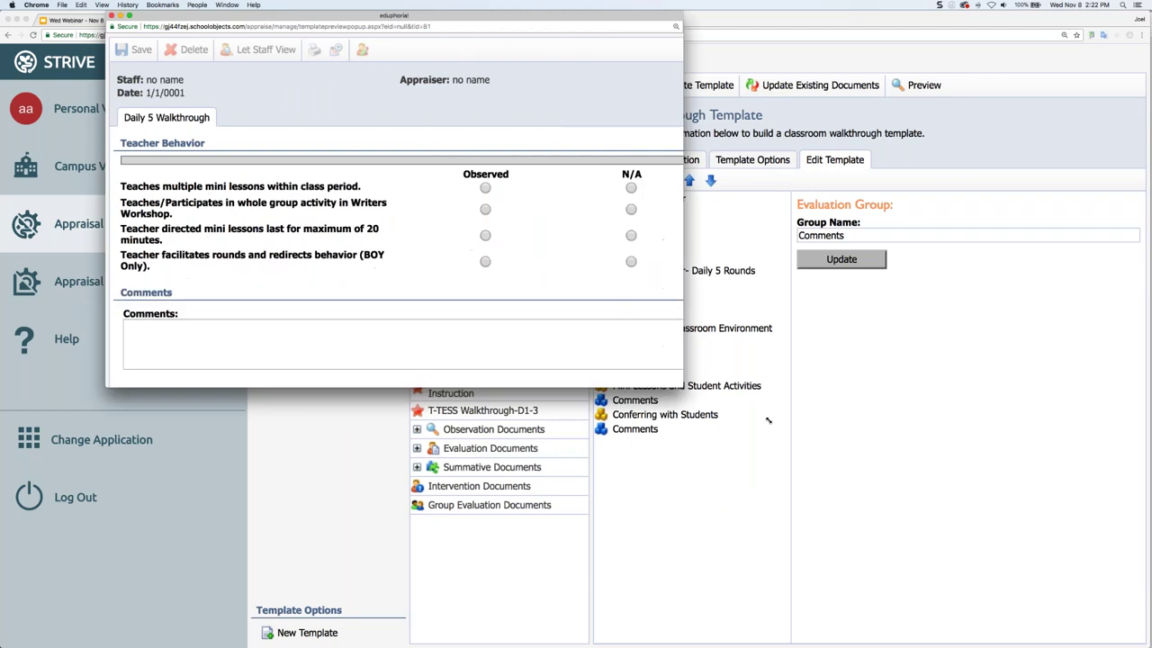
pyautogui.moveTo(172, 266); pyautogui.dragTo(121, 265)
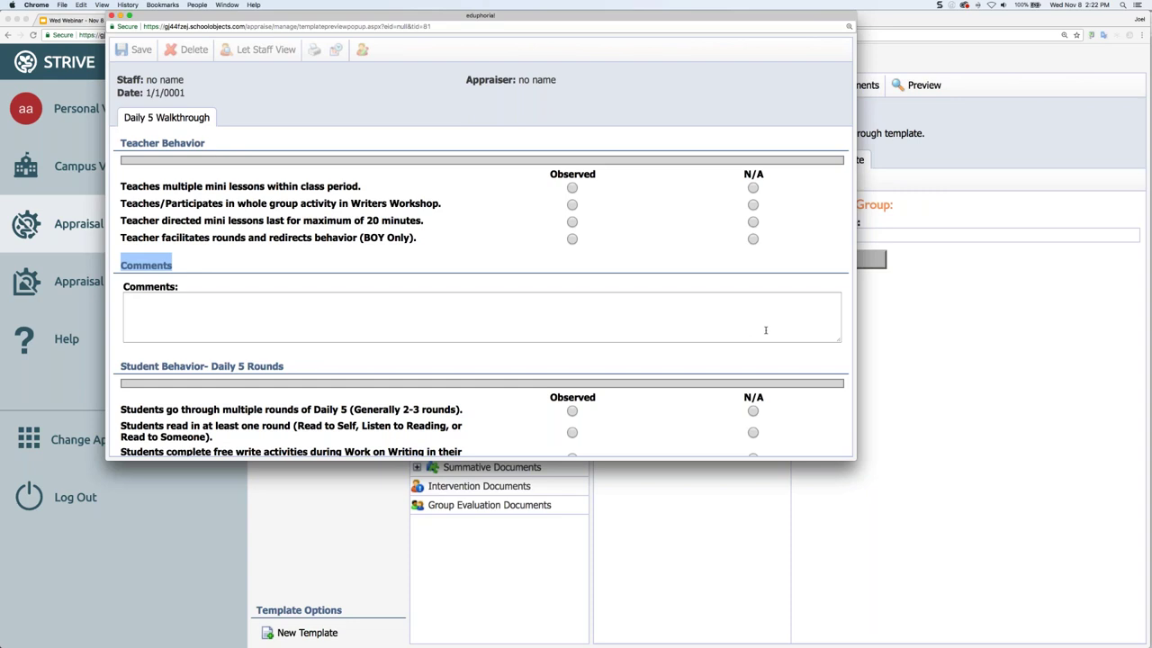
pyautogui.click(112, 16)
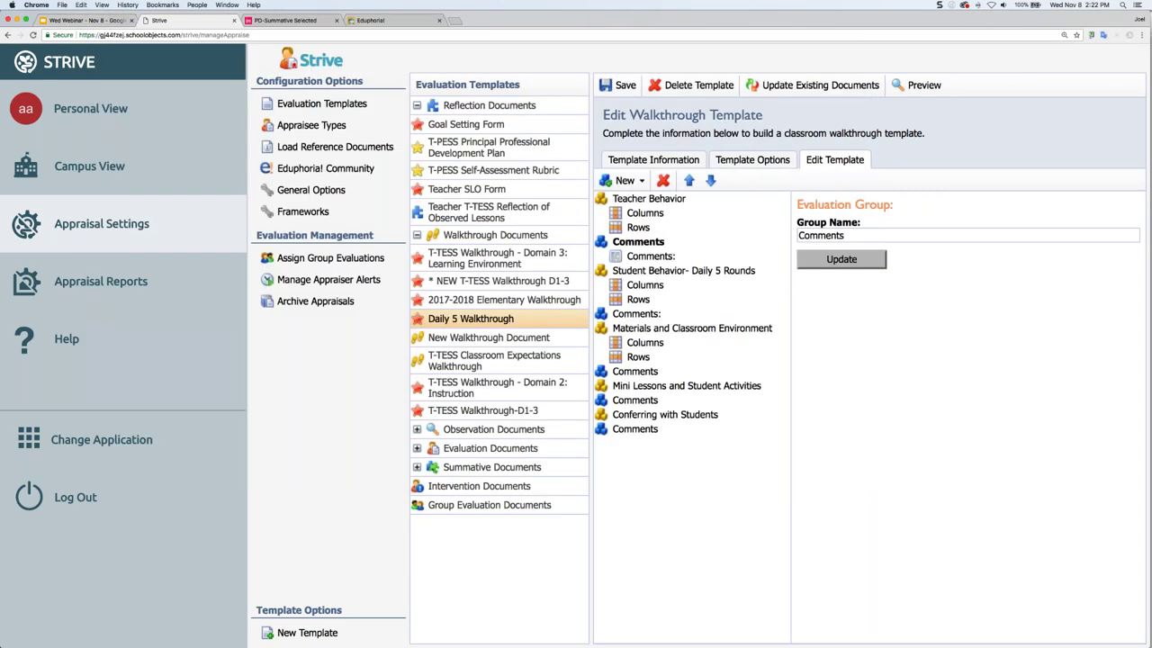
# Open the Comments: item in the Comments group below Teacher Behavior to examine its comment box settings.
pyautogui.click(629, 243)
pyautogui.click(645, 246)
pyautogui.click(648, 256)
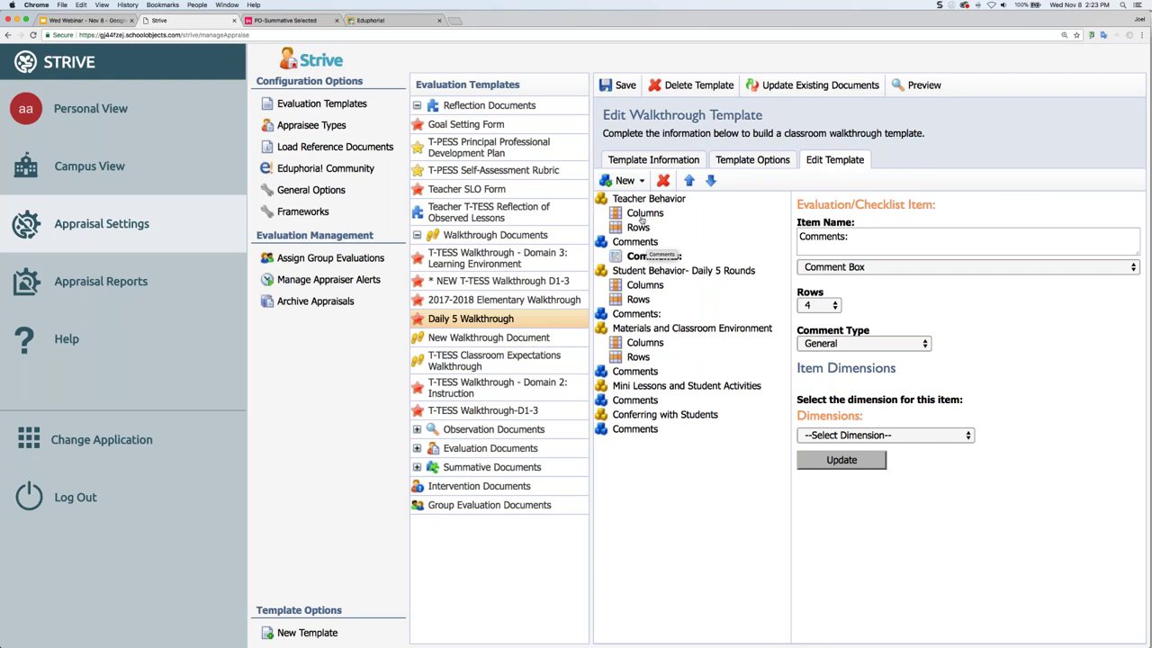
# Add a Check Box item named Checkbox to the Comments group below Teacher Behavior and apply the update.
pyautogui.click(642, 182)
pyautogui.click(650, 243)
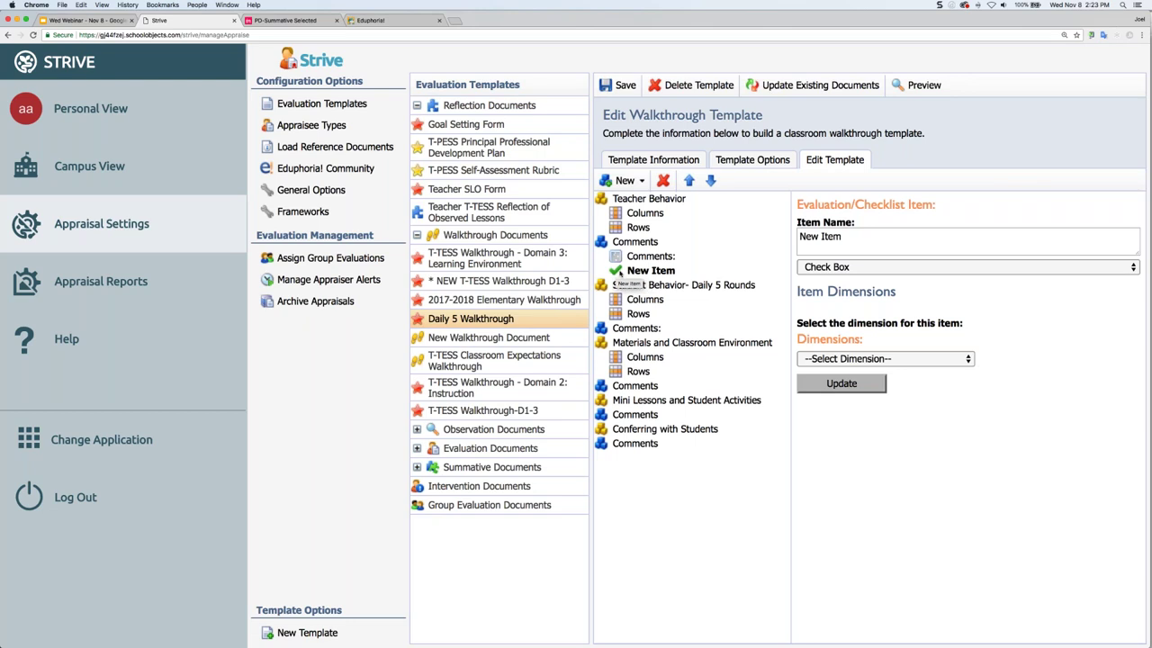
pyautogui.moveTo(844, 237); pyautogui.dragTo(799, 236)
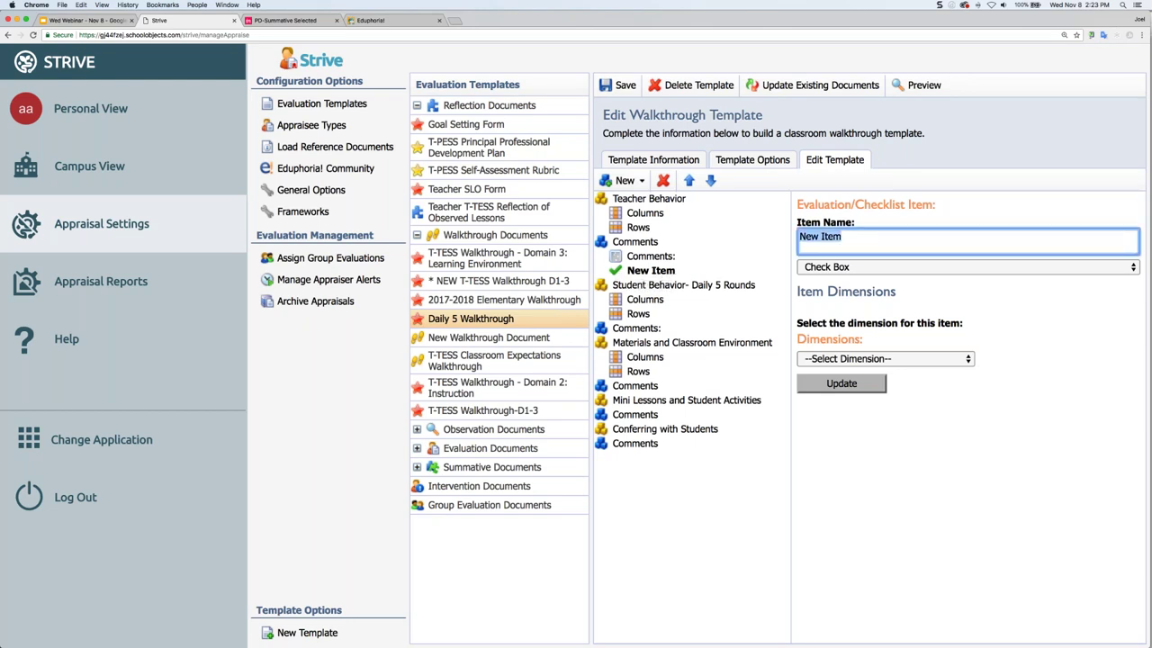
pyautogui.write('C')
pyautogui.press('BackSpace')
pyautogui.write('Checkbox')
pyautogui.click(856, 383)
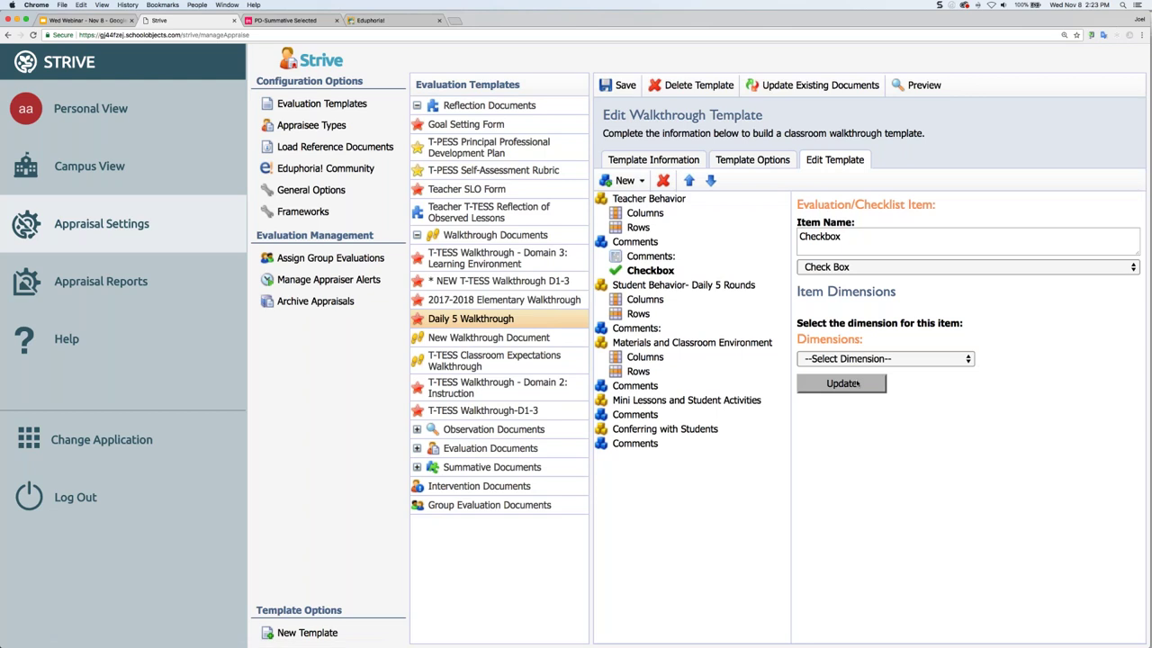
# Add an item of type Check Box with Text to the same Comments group, name it Check Box with Text, and apply the update.
pyautogui.click(624, 180)
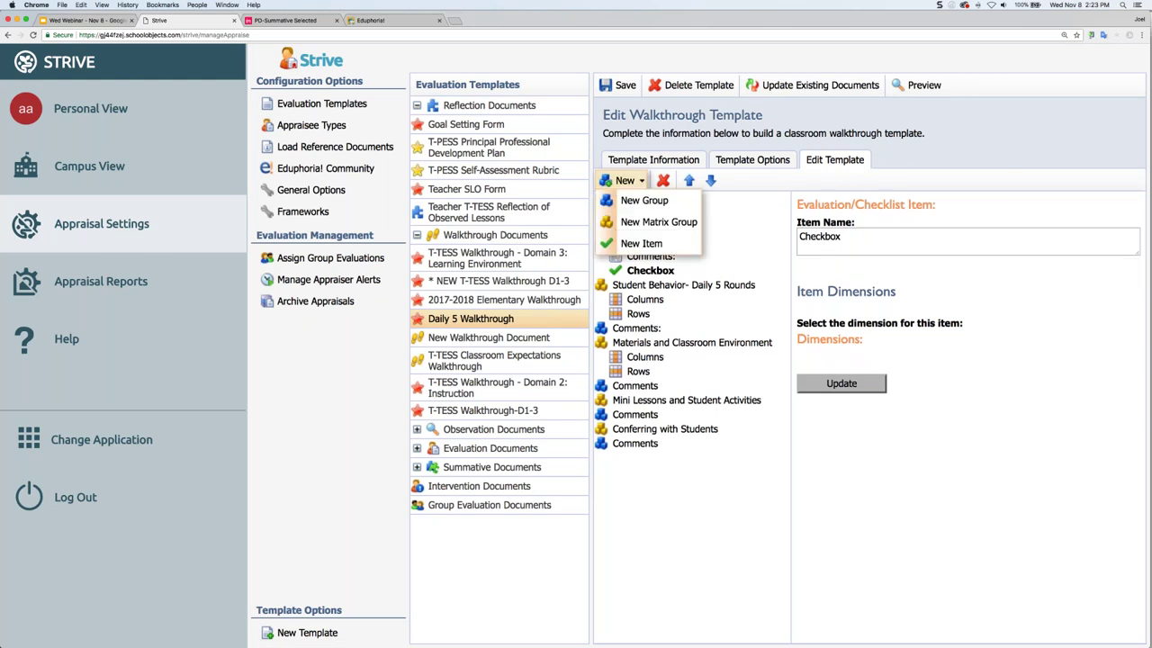
pyautogui.click(646, 241)
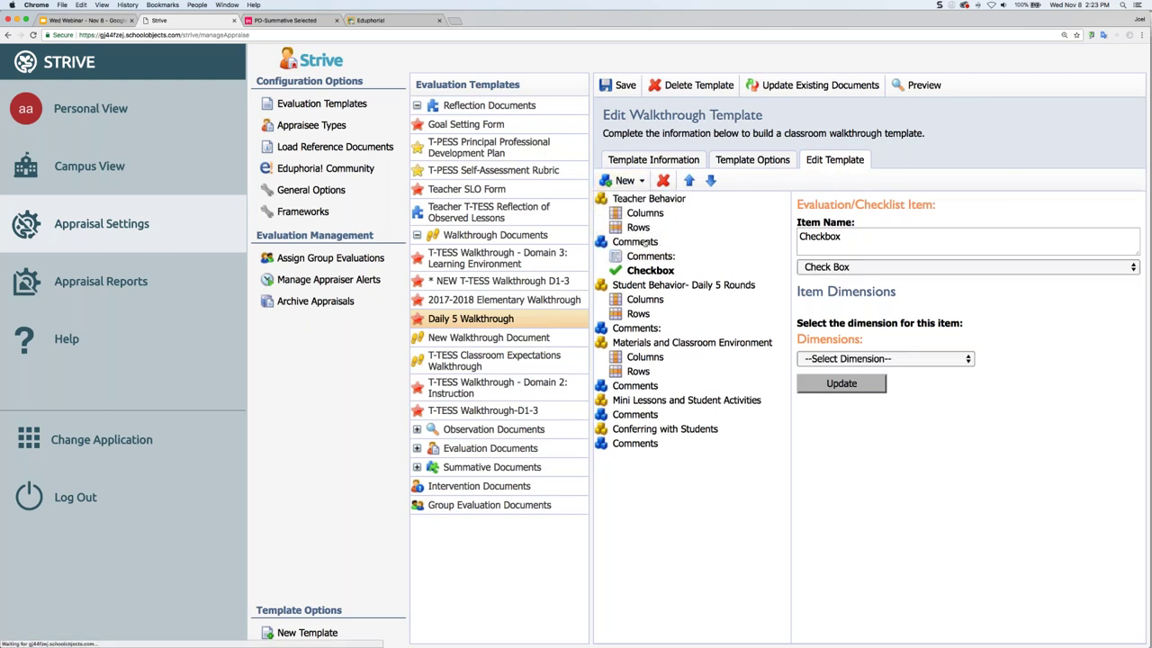
pyautogui.click(836, 267)
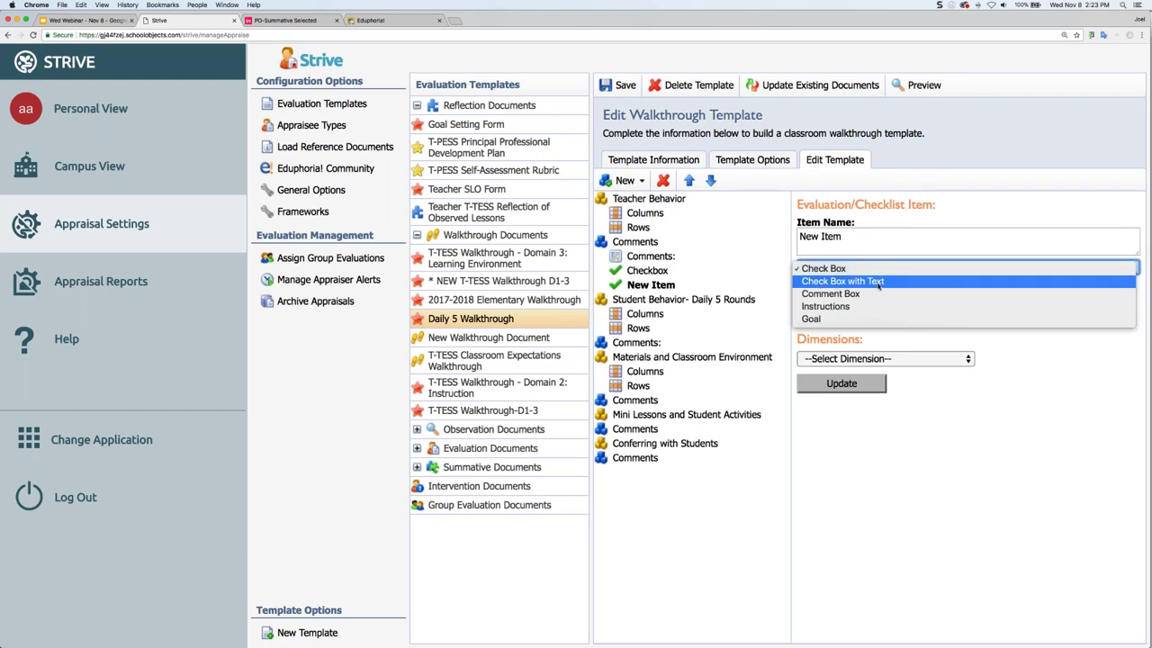
pyautogui.click(827, 269)
pyautogui.press('Down')
pyautogui.hotkey('shift', 'Tab')
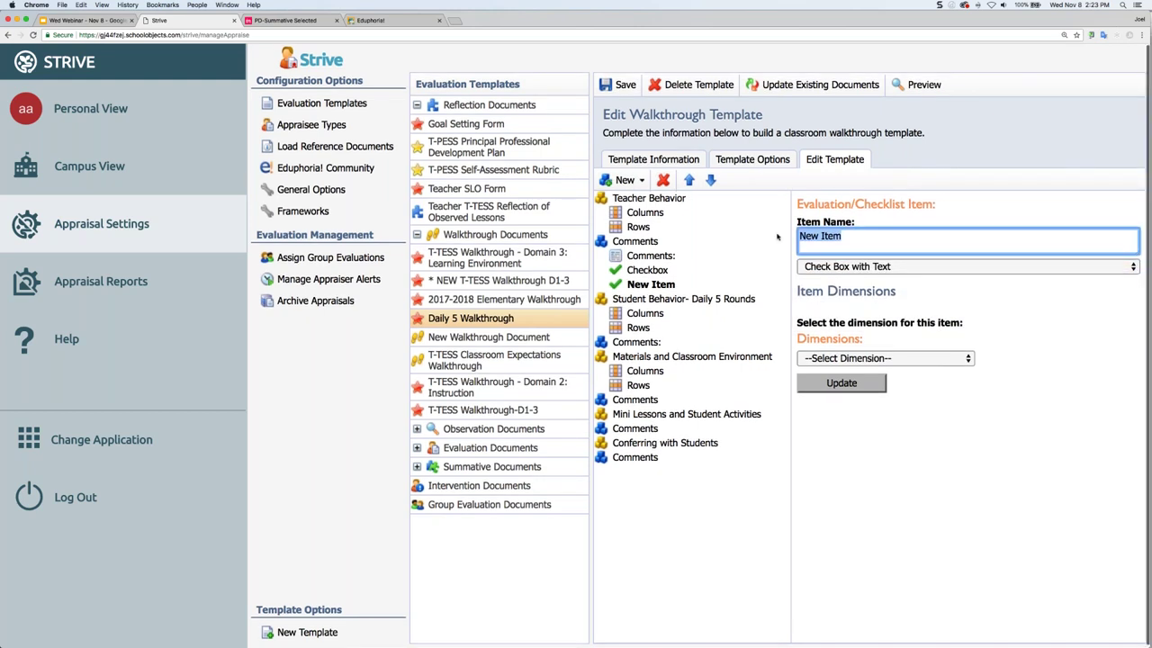
pyautogui.write('Check')
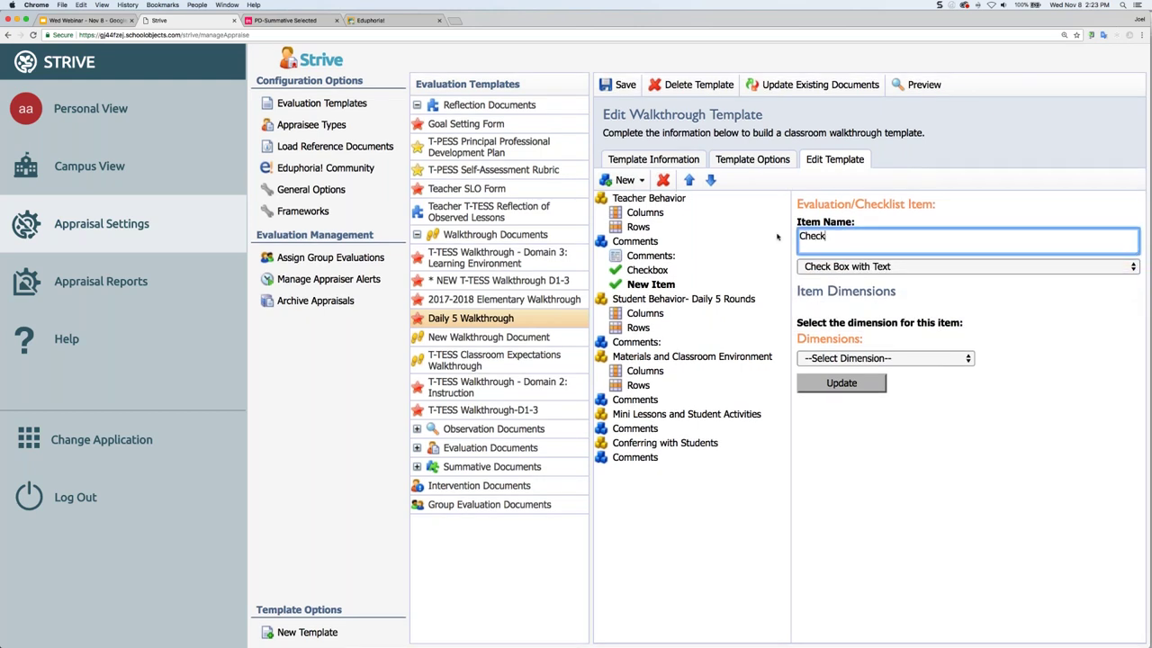
pyautogui.write(' Box with Text')
pyautogui.press('Tab')
pyautogui.press('Tab')
pyautogui.press('Tab')
pyautogui.press('Return')
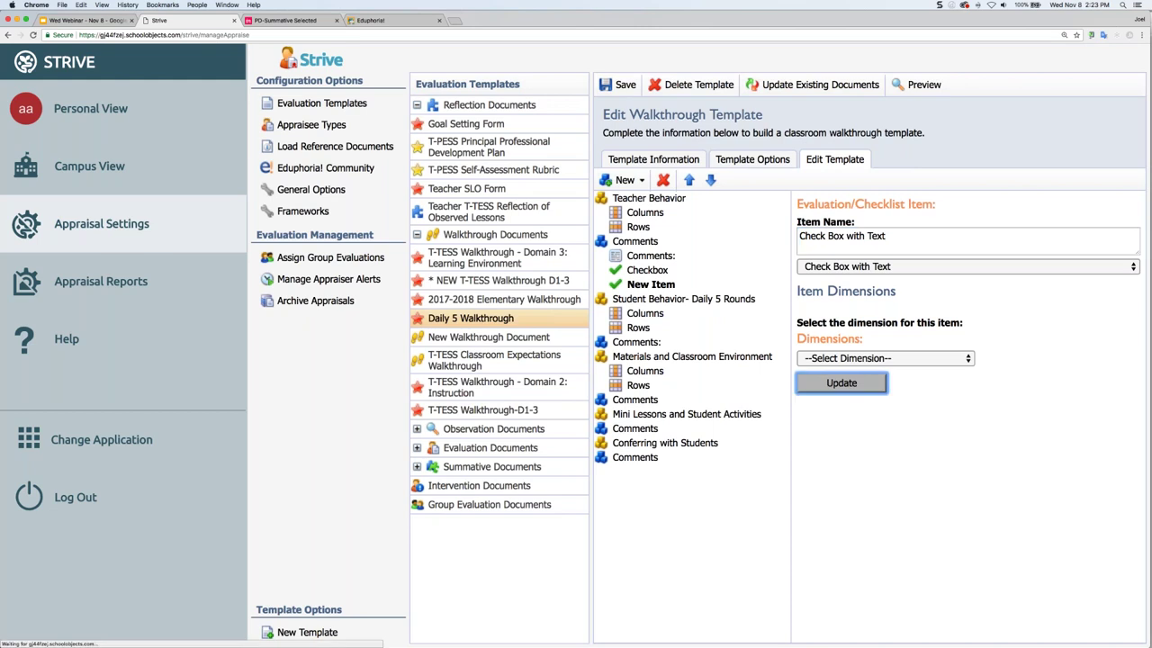
# Add an item of type Instructions to the same Comments group, name it Instructions, and apply the update.
pyautogui.click(625, 180)
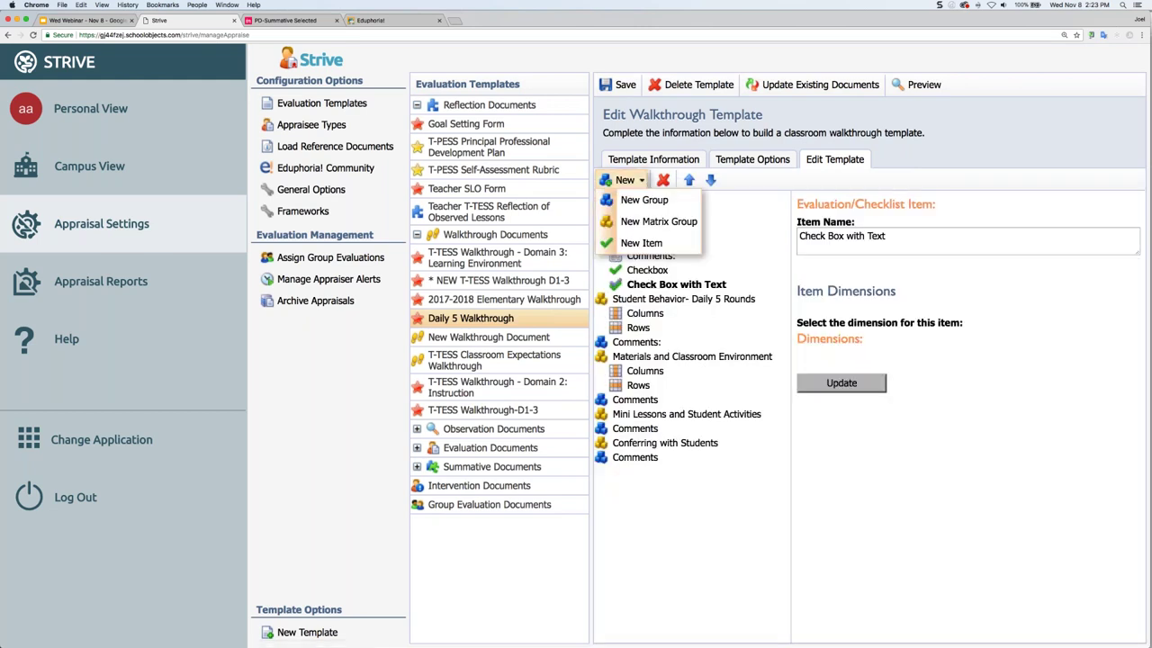
pyautogui.click(641, 243)
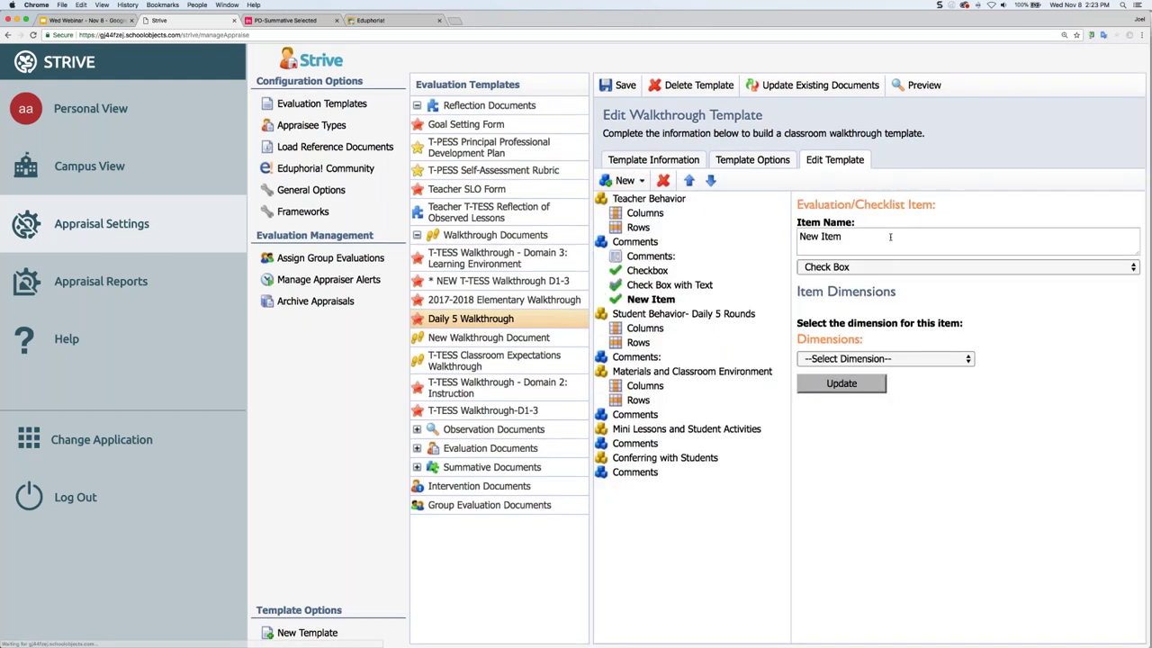
pyautogui.click(872, 266)
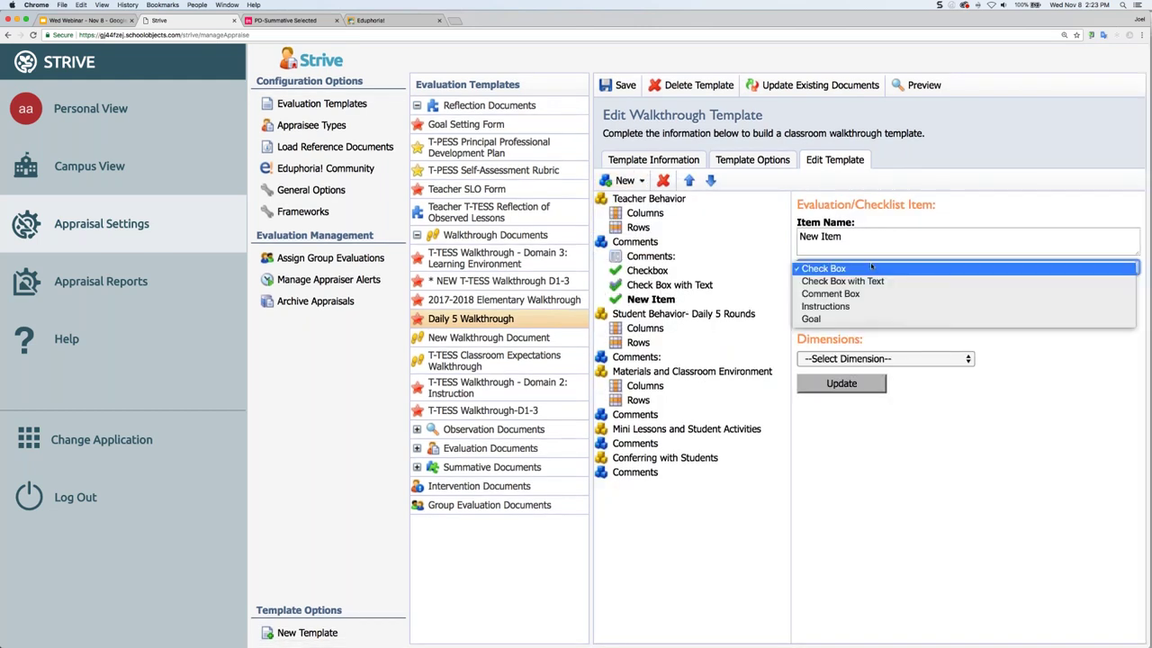
pyautogui.click(847, 306)
pyautogui.click(853, 236)
pyautogui.moveTo(843, 237); pyautogui.dragTo(786, 238)
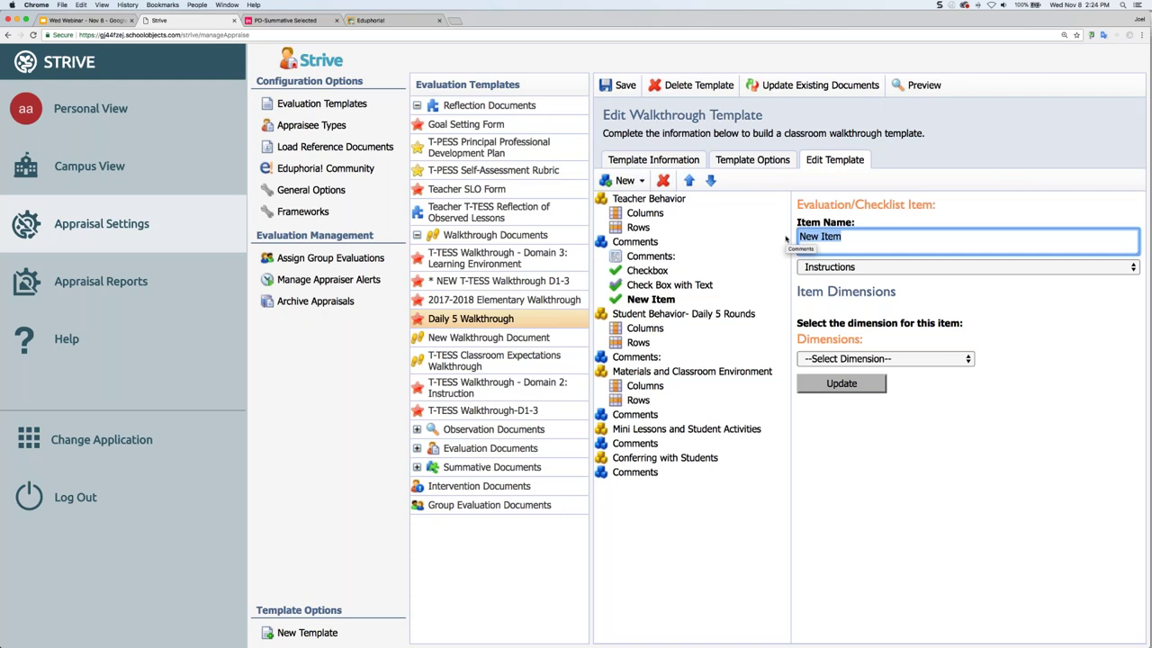
pyautogui.write('Instu')
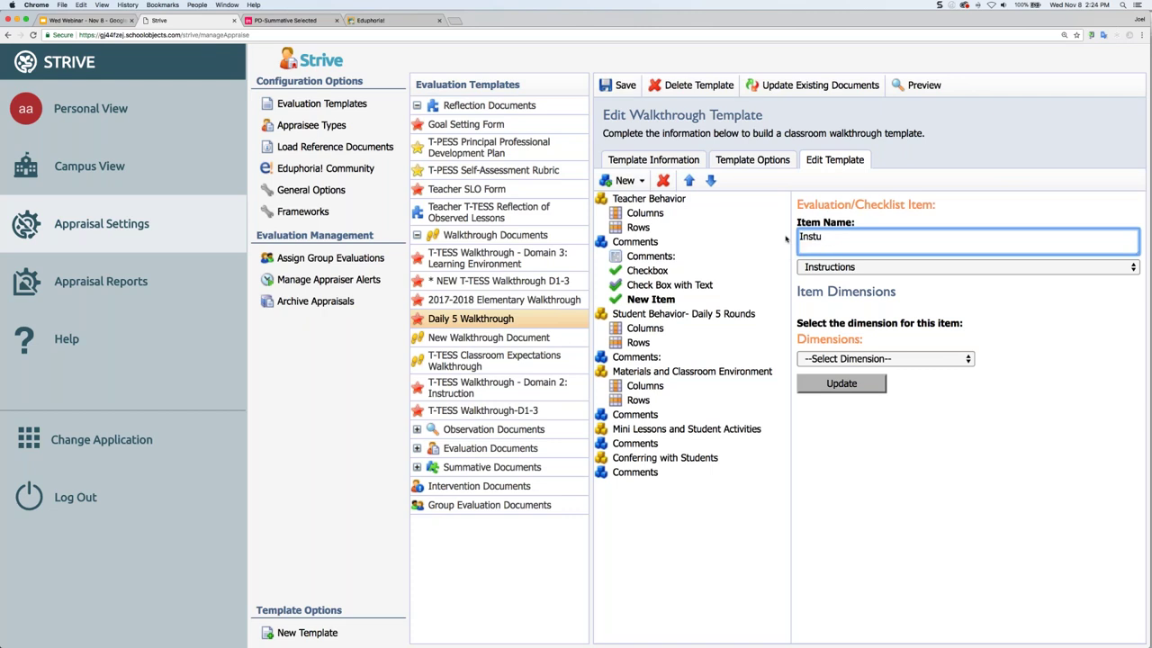
pyautogui.press('BackSpace')
pyautogui.write('ructions')
pyautogui.click(842, 384)
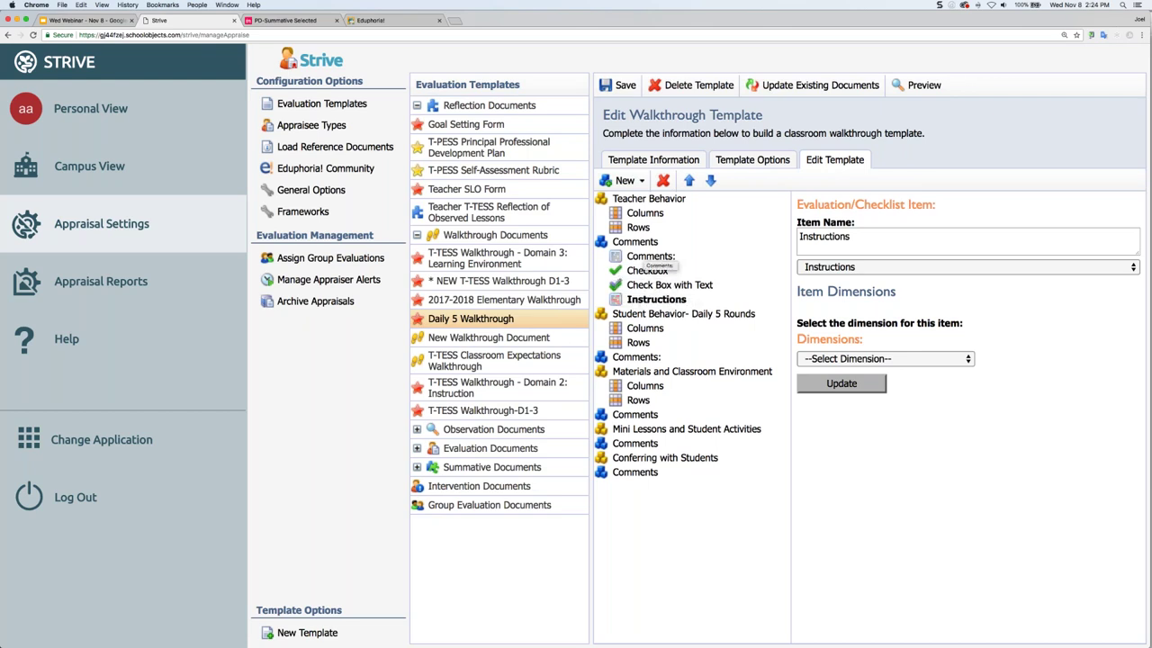
# Add an item of type Goal to the same Comments group, name it Goal, and apply the update.
pyautogui.click(625, 180)
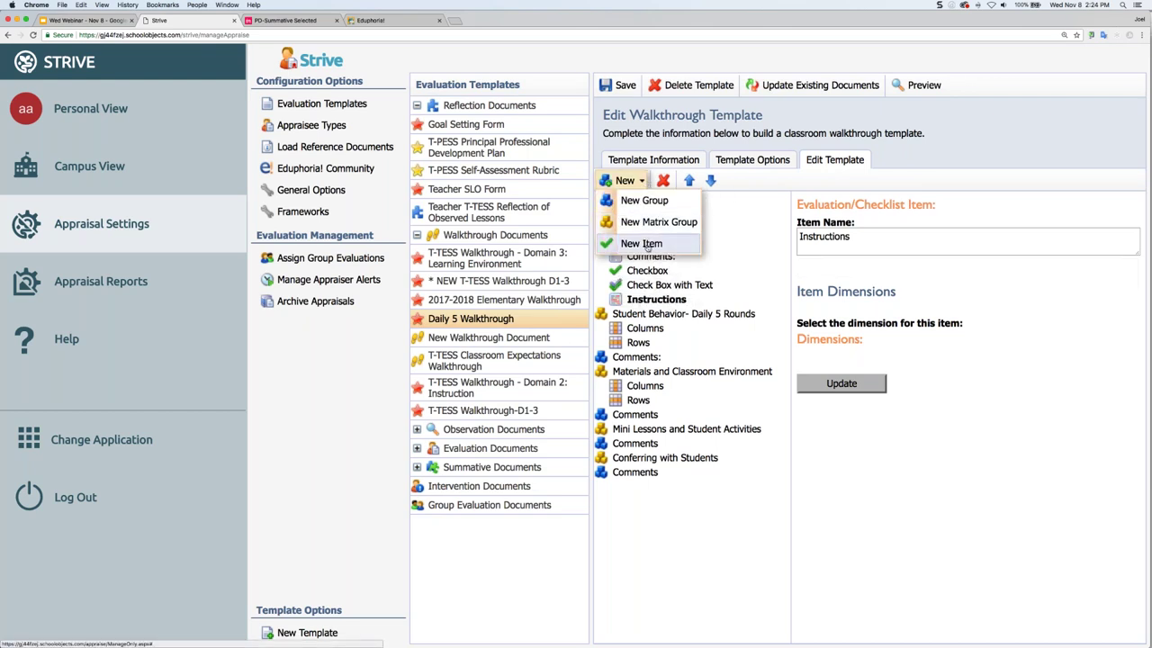
pyautogui.click(641, 243)
pyautogui.click(859, 268)
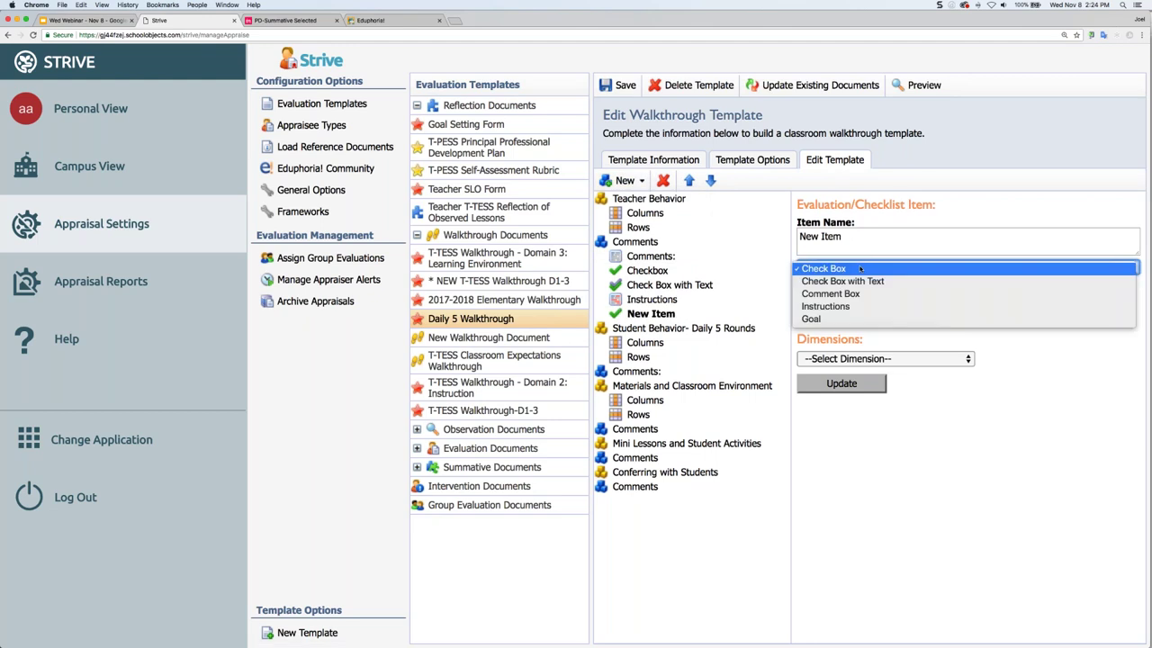
pyautogui.click(855, 318)
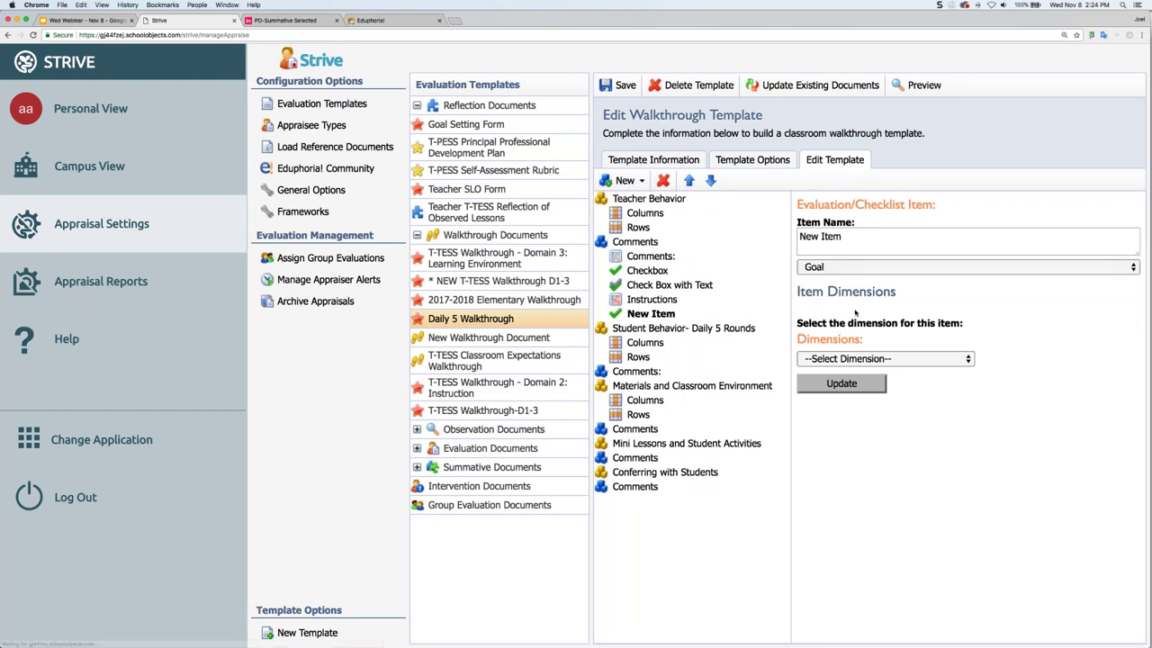
pyautogui.hotkey('shift', 'Tab')
pyautogui.write('Goal')
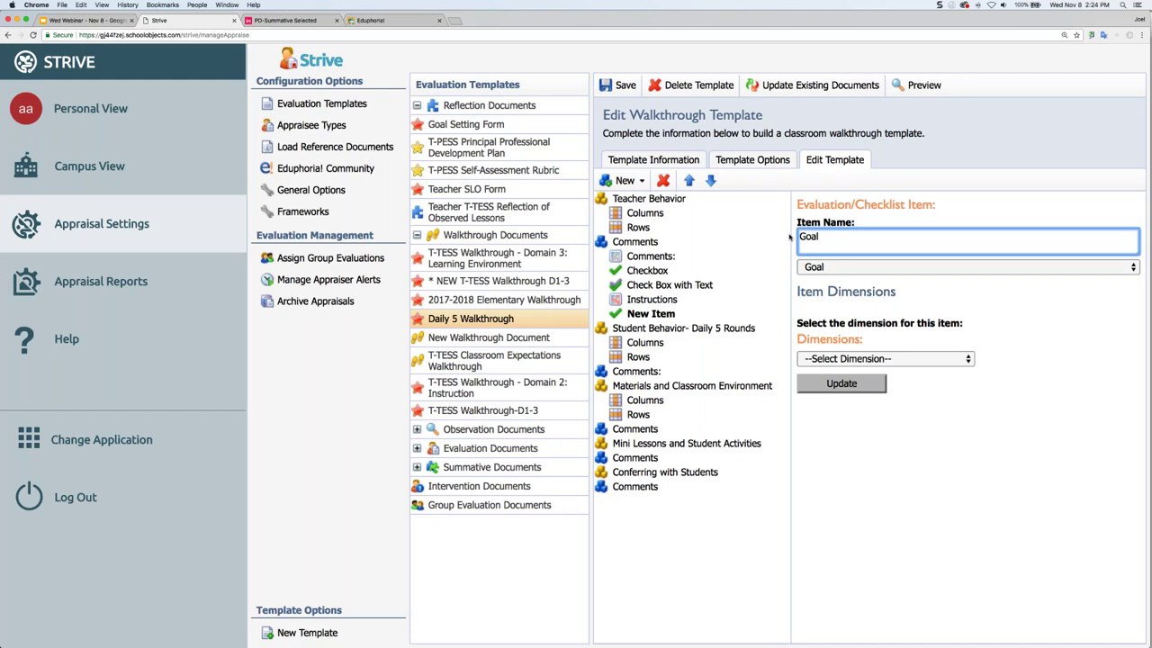
pyautogui.click(856, 388)
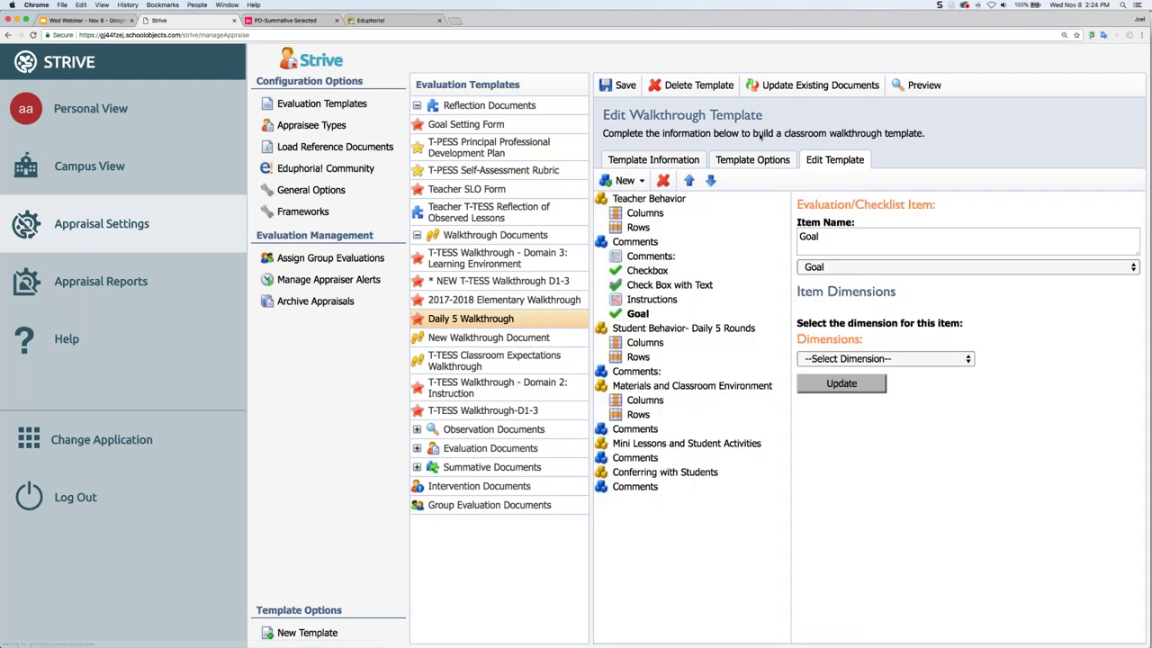
# Preview the Daily 5 Walkthrough and try out its Checkbox and Check Box with Text items in the Comments group.
pyautogui.click(921, 87)
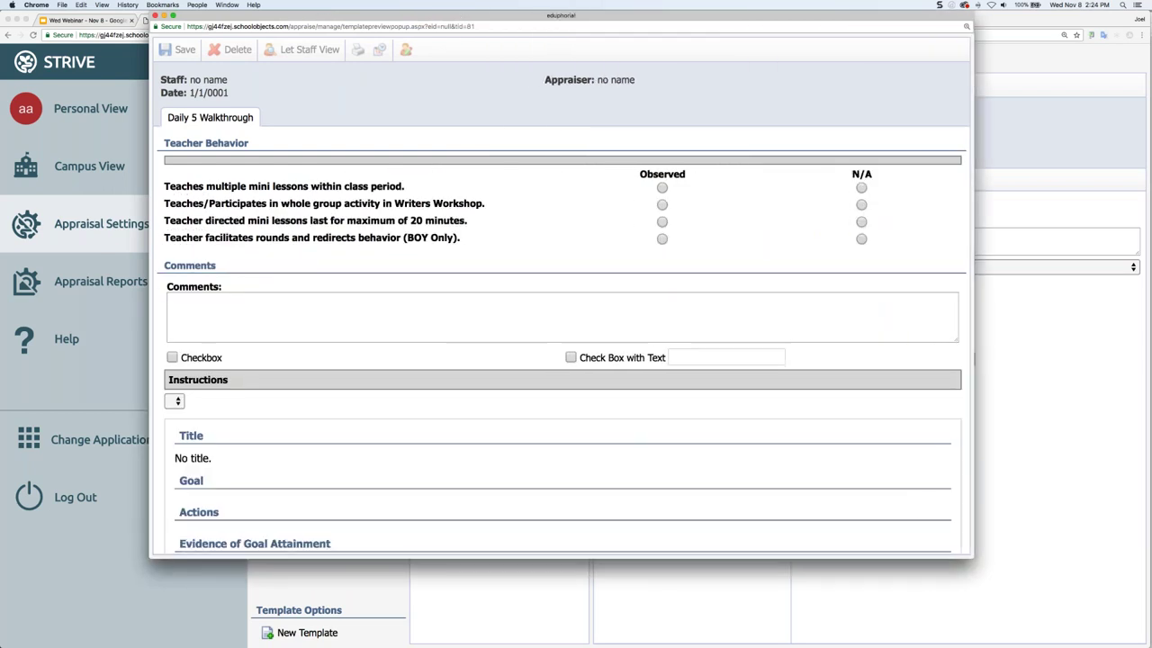
pyautogui.scroll(-3, 724, 457)
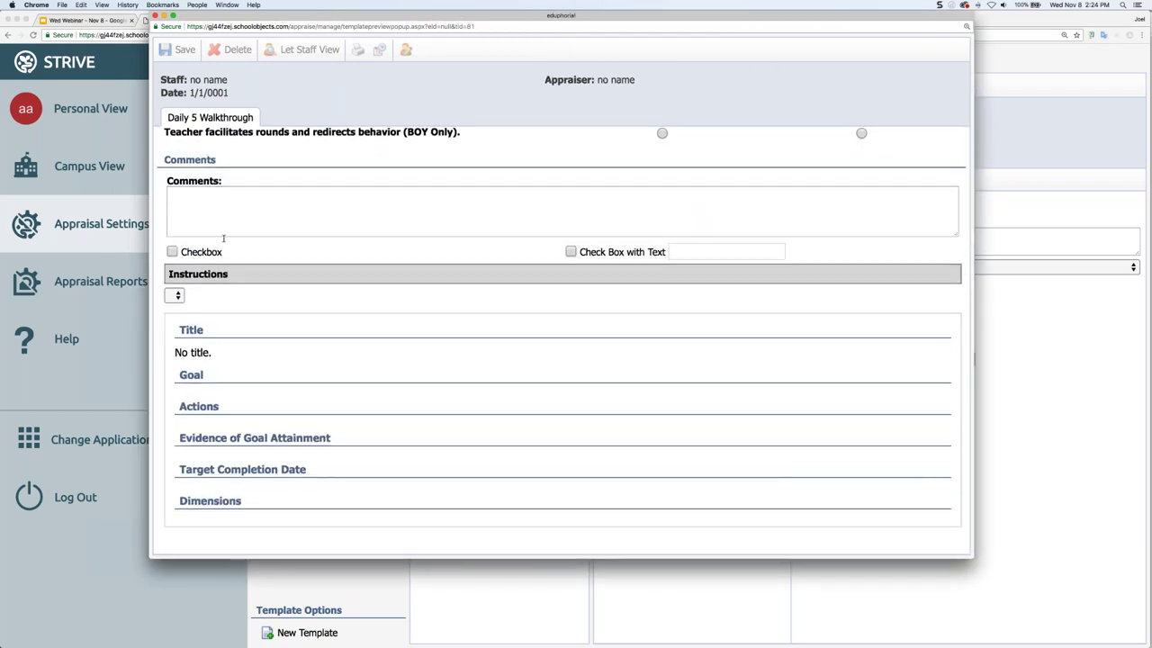
pyautogui.click(172, 253)
pyautogui.click(173, 254)
pyautogui.click(571, 252)
pyautogui.click(680, 253)
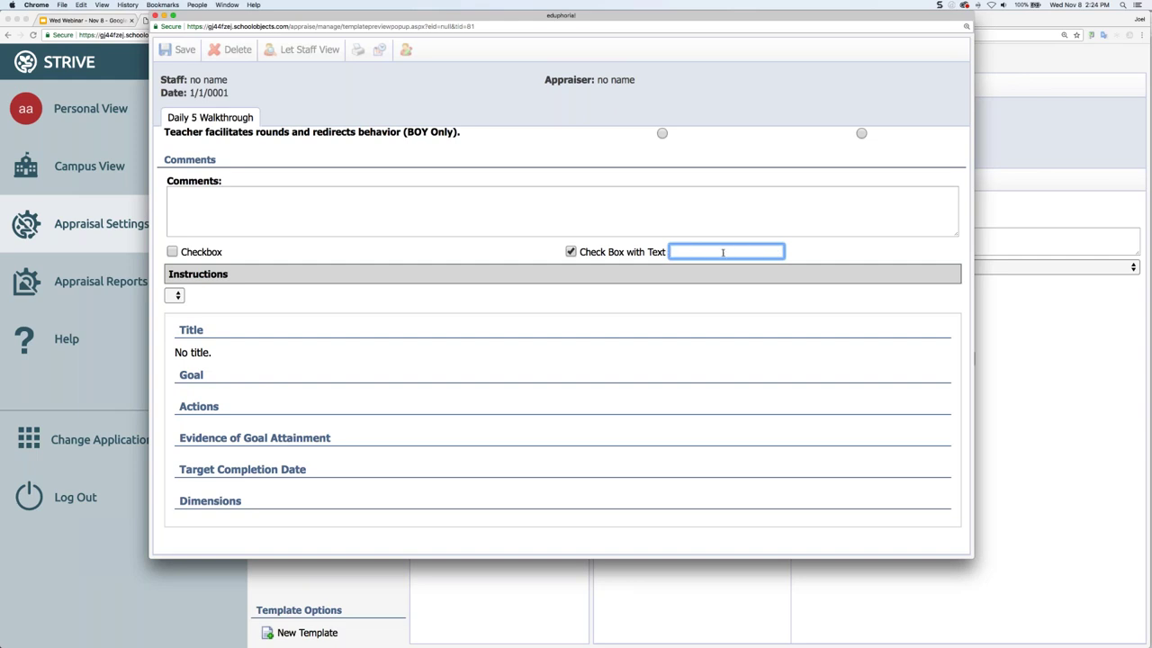
pyautogui.click(570, 251)
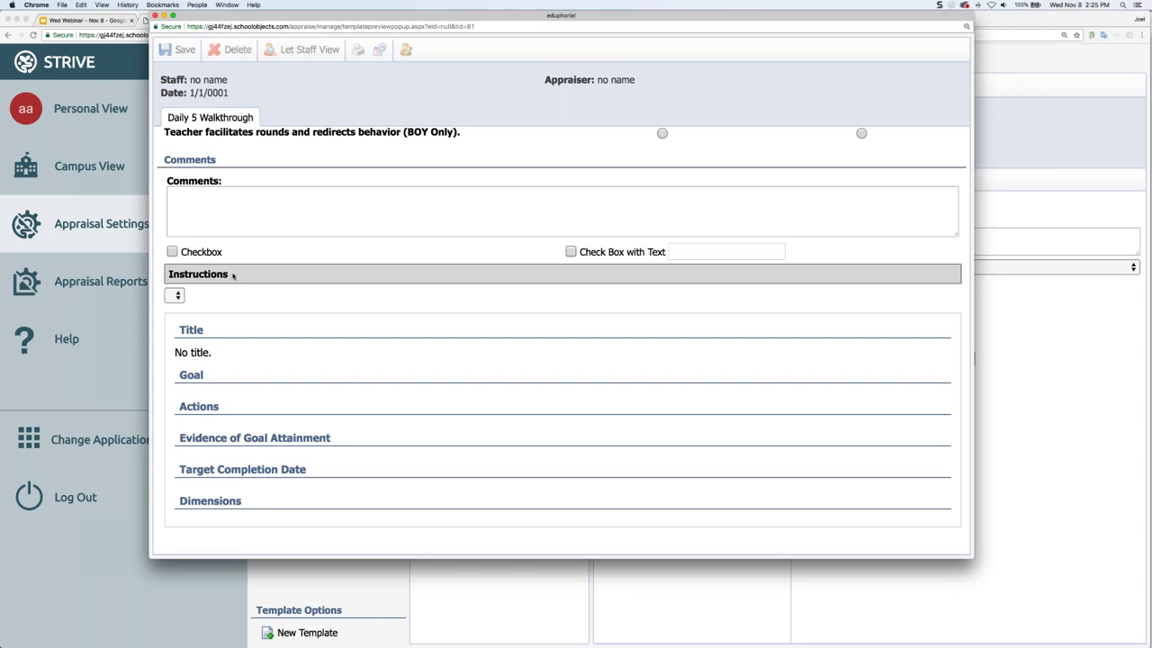
# Examine the Instructions and Goal items in the Daily 5 Walkthrough preview, including the goal selection list, and close the preview.
pyautogui.scroll(1, 198, 288)
pyautogui.click(176, 296)
pyautogui.click(172, 297)
pyautogui.scroll(-1, 178, 297)
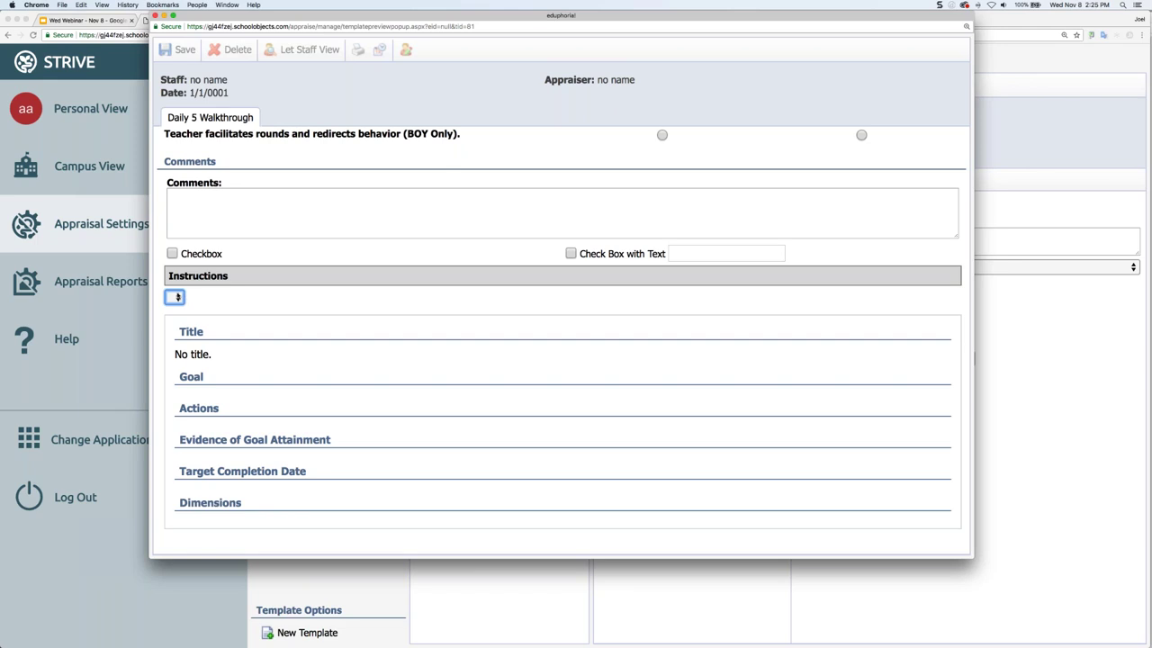
pyautogui.click(177, 298)
pyautogui.click(179, 297)
pyautogui.click(212, 356)
pyautogui.scroll(1, 219, 420)
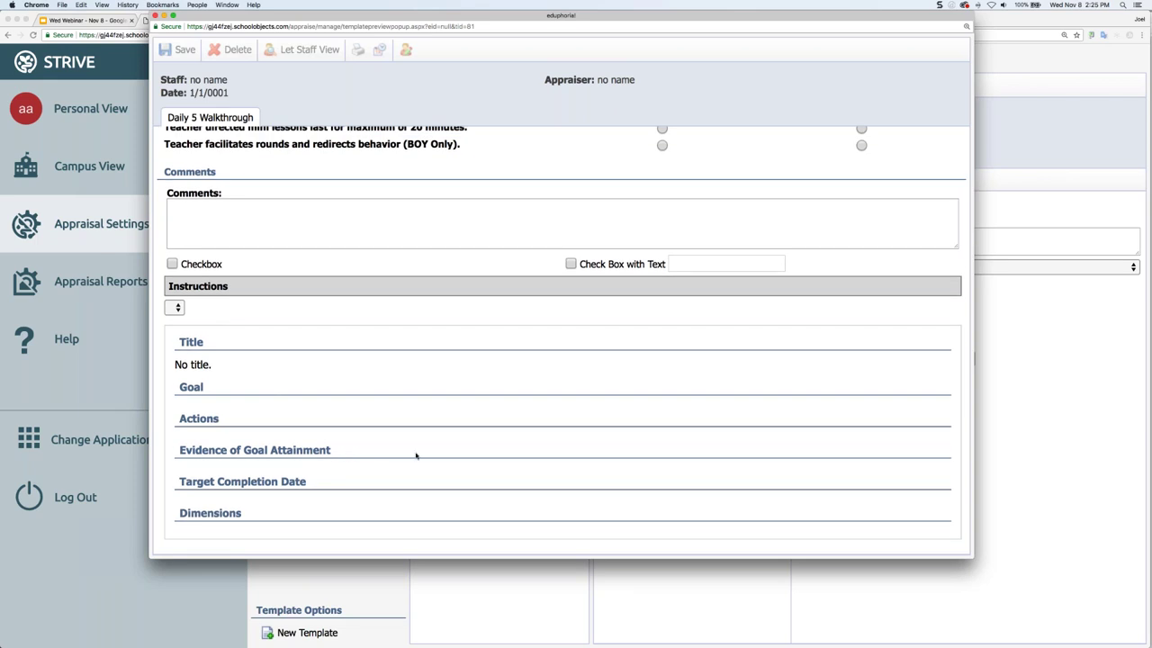
pyautogui.scroll(-2, 399, 480)
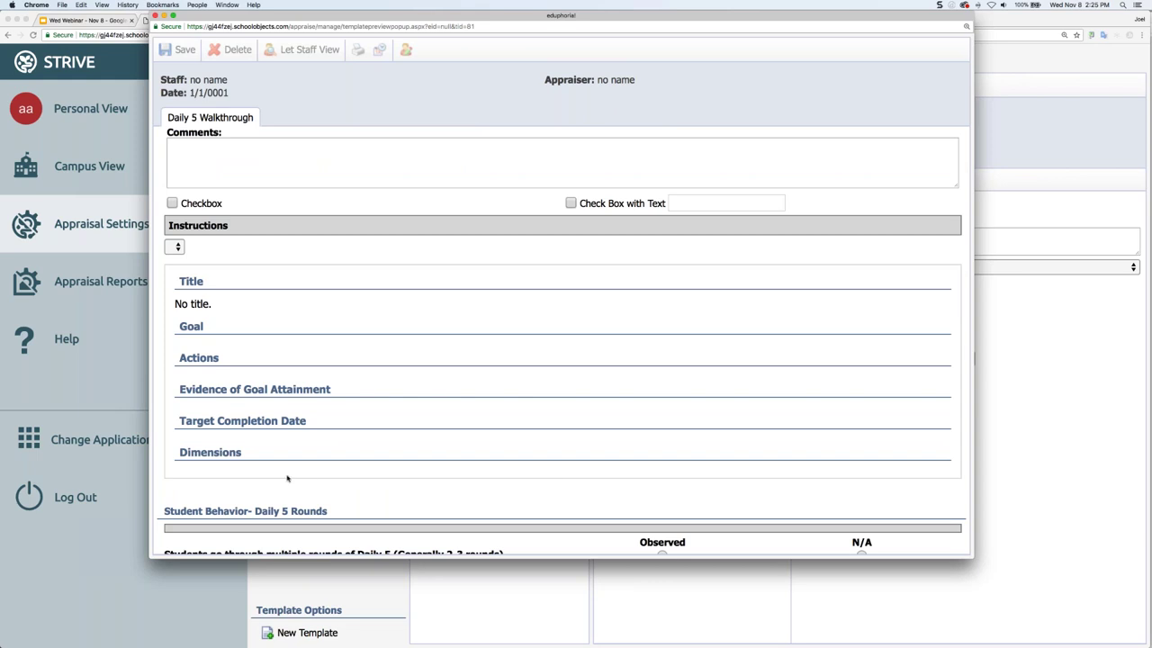
pyautogui.scroll(5, 373, 437)
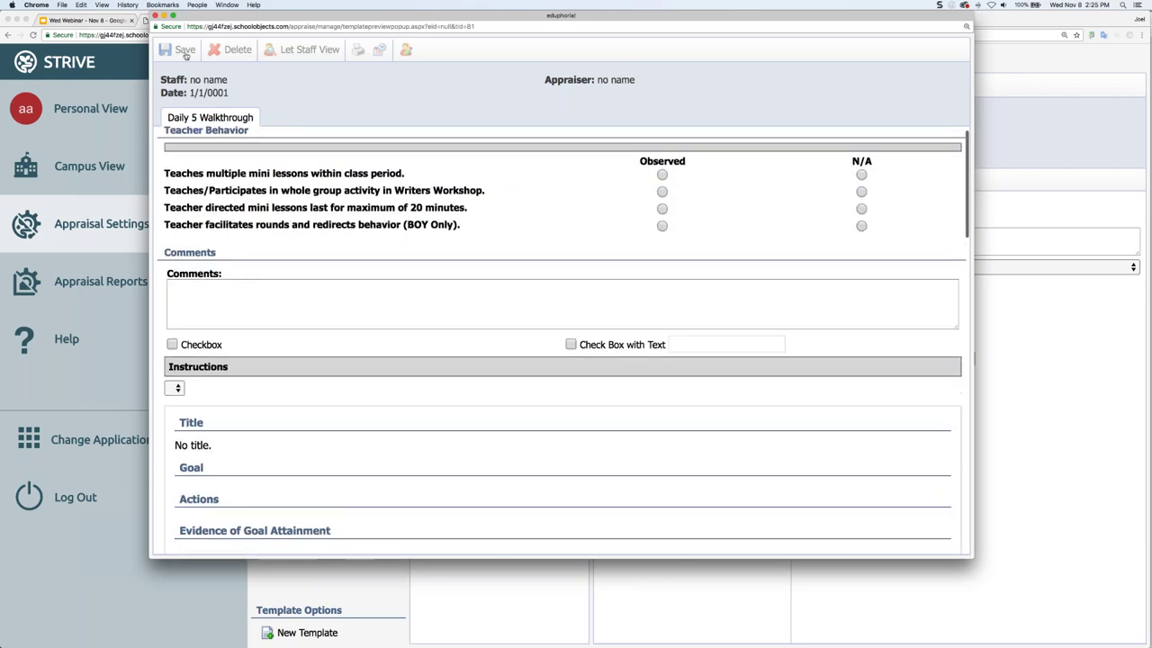
pyautogui.click(157, 17)
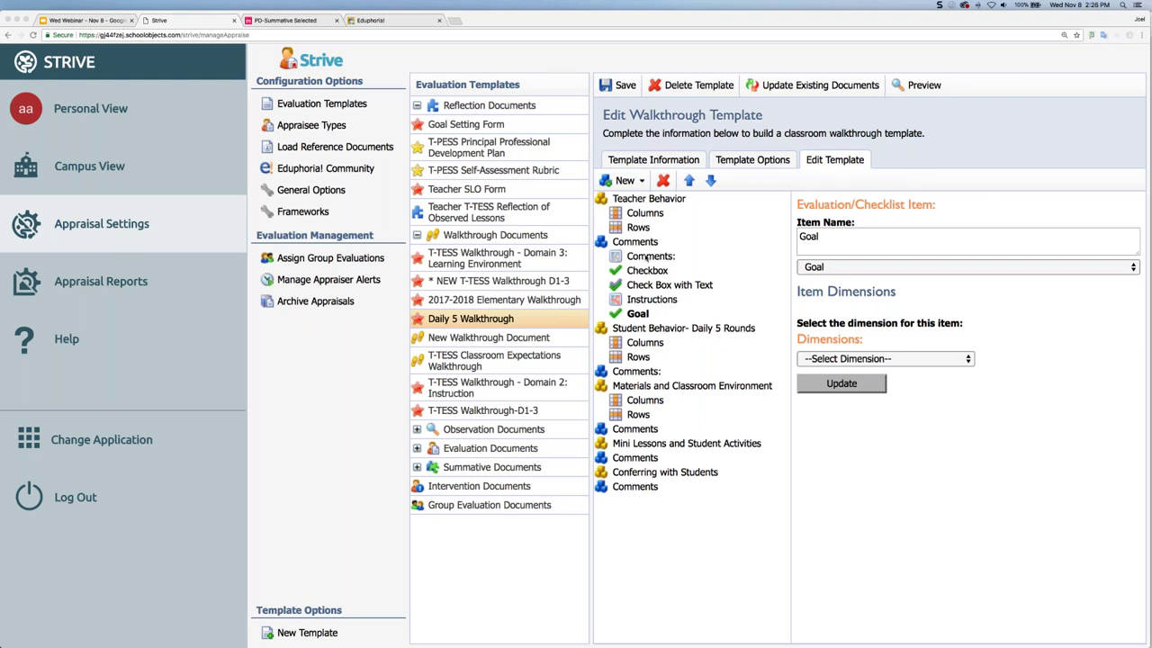
# Check the options for adding new elements and review the Teacher Behavior matrix's columns and rows.
pyautogui.click(642, 181)
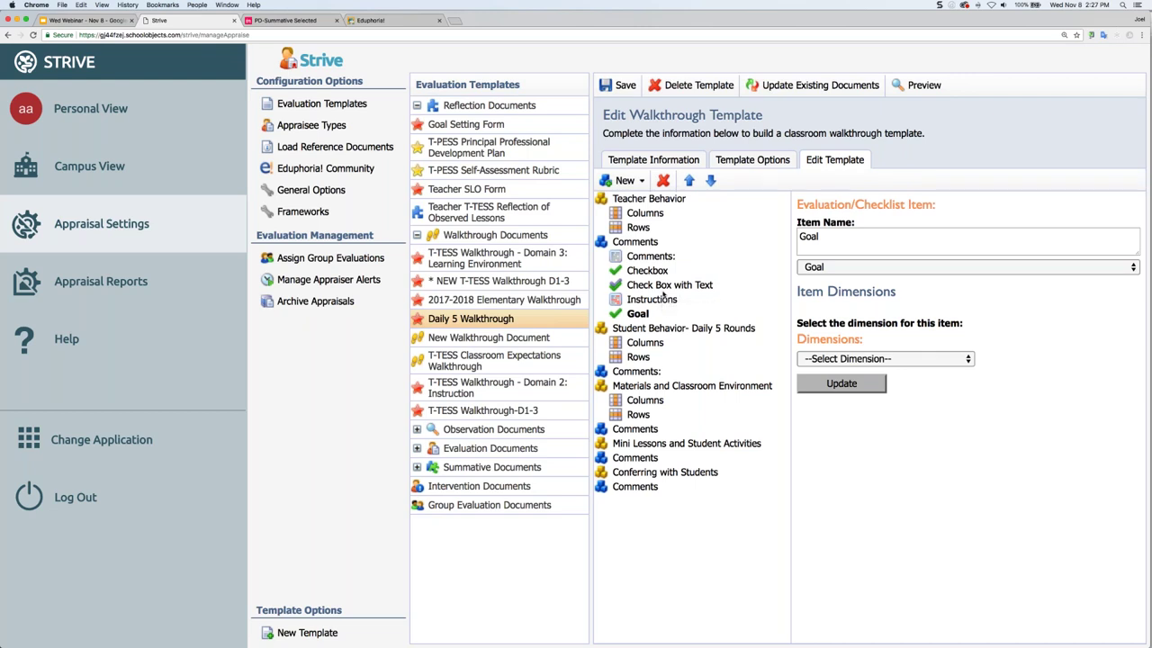
pyautogui.click(627, 180)
pyautogui.click(644, 214)
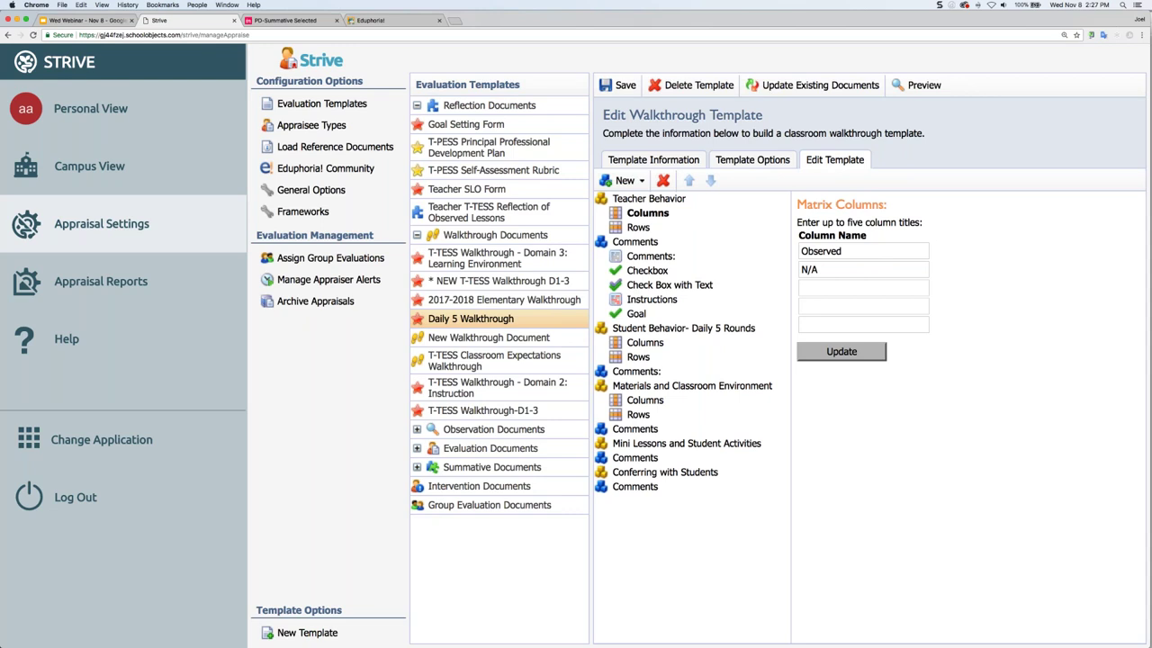
pyautogui.click(638, 227)
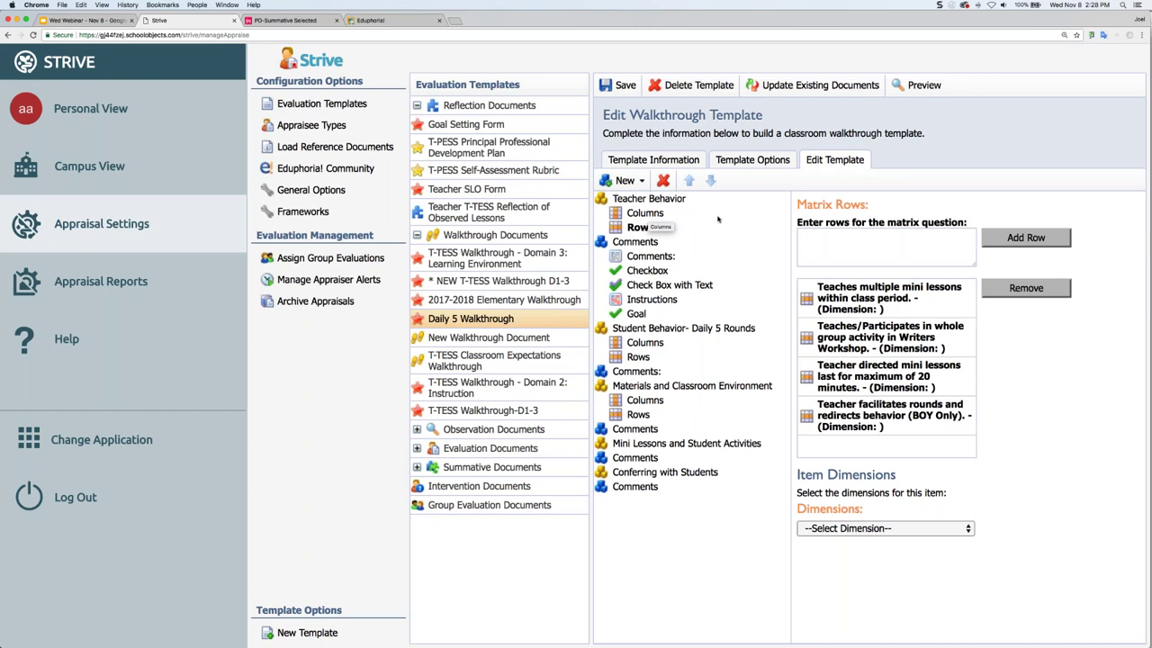
# Preview the template in an enlarged window, highlight the first Teacher Behavior row, and close the preview.
pyautogui.click(924, 85)
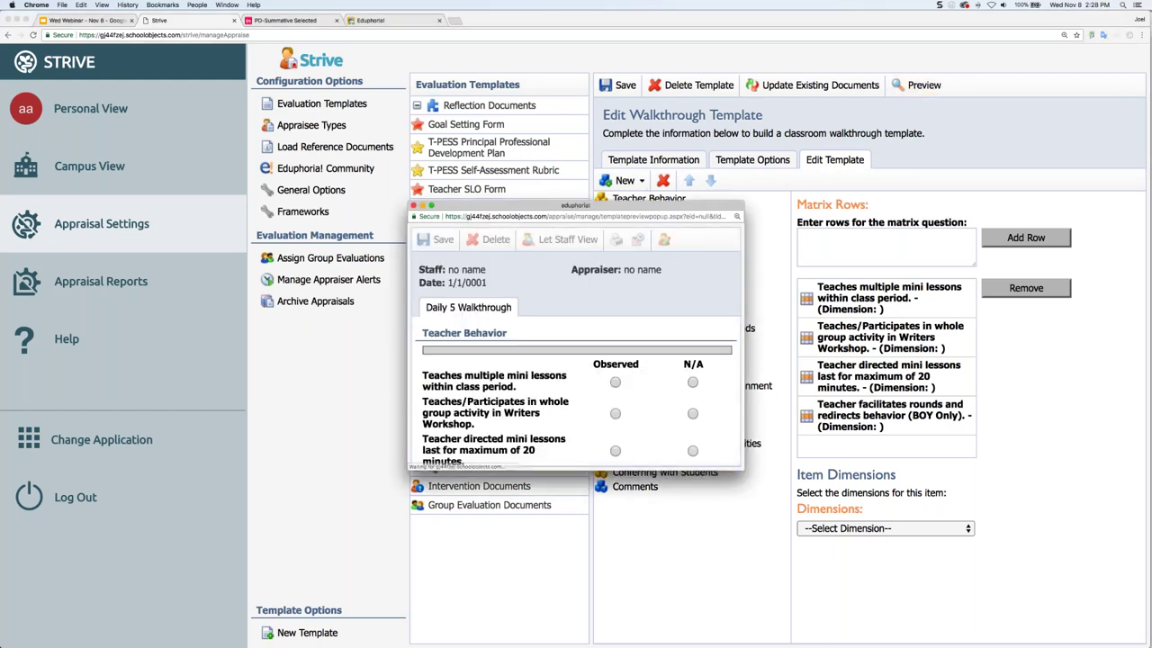
pyautogui.moveTo(576, 206); pyautogui.dragTo(241, 40)
pyautogui.moveTo(400, 302); pyautogui.dragTo(878, 501)
pyautogui.moveTo(85, 210); pyautogui.dragTo(325, 211)
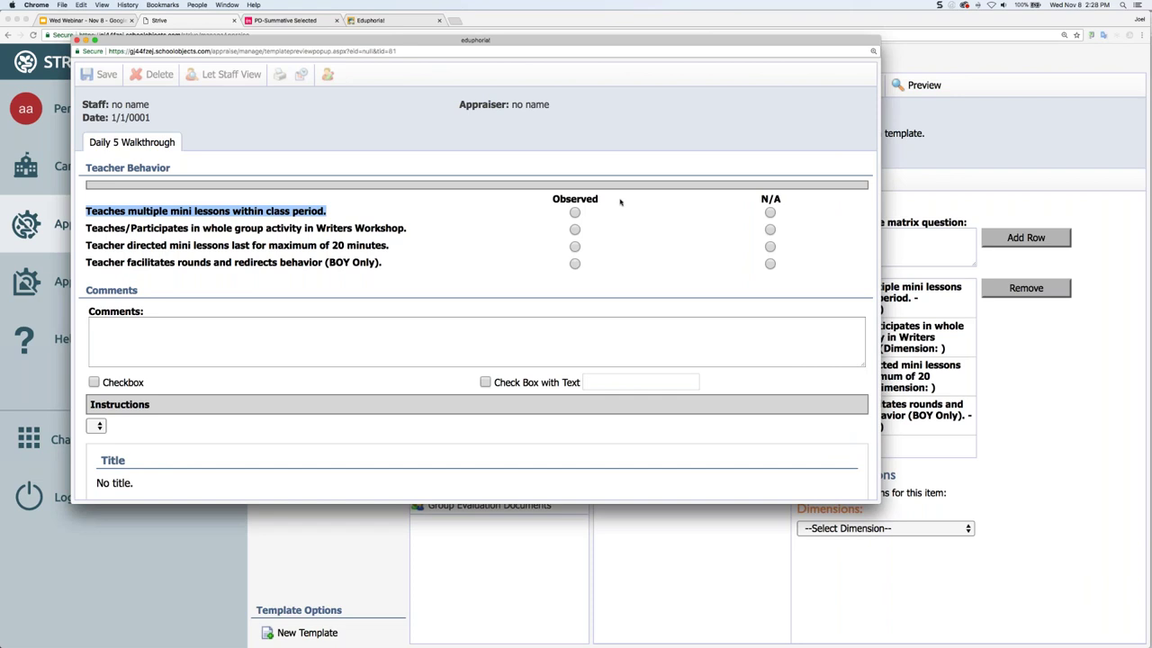
pyautogui.click(77, 40)
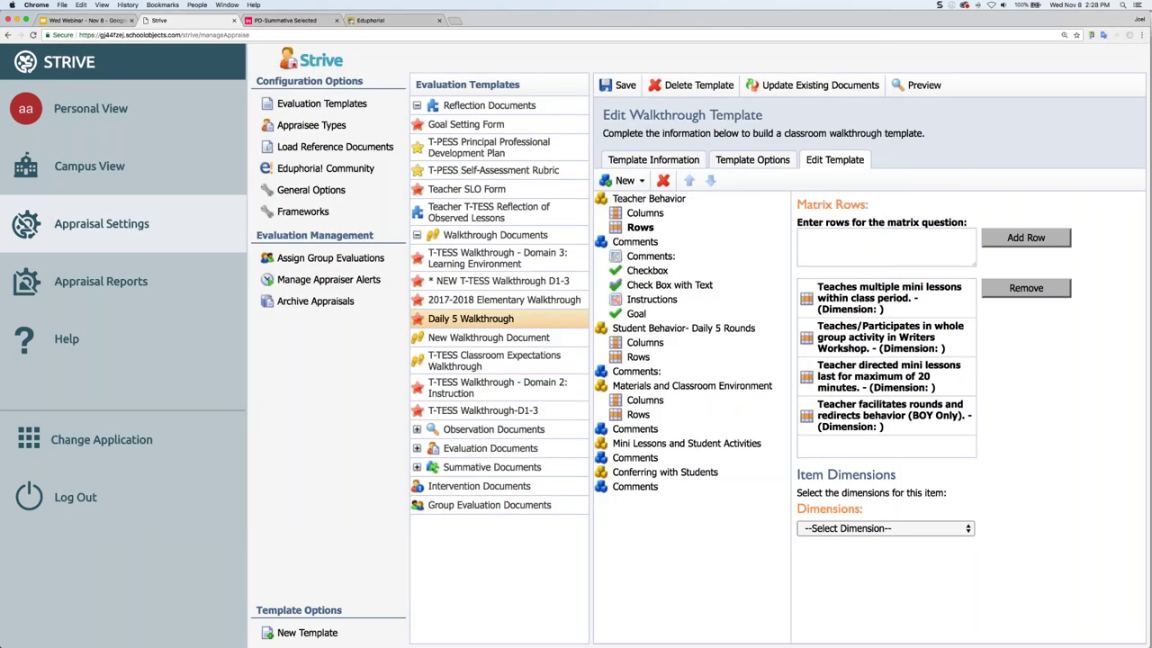
# Show the Daily 5 Walkthrough's general template information and look through its preview from Teacher Behavior to the groups below.
pyautogui.click(634, 199)
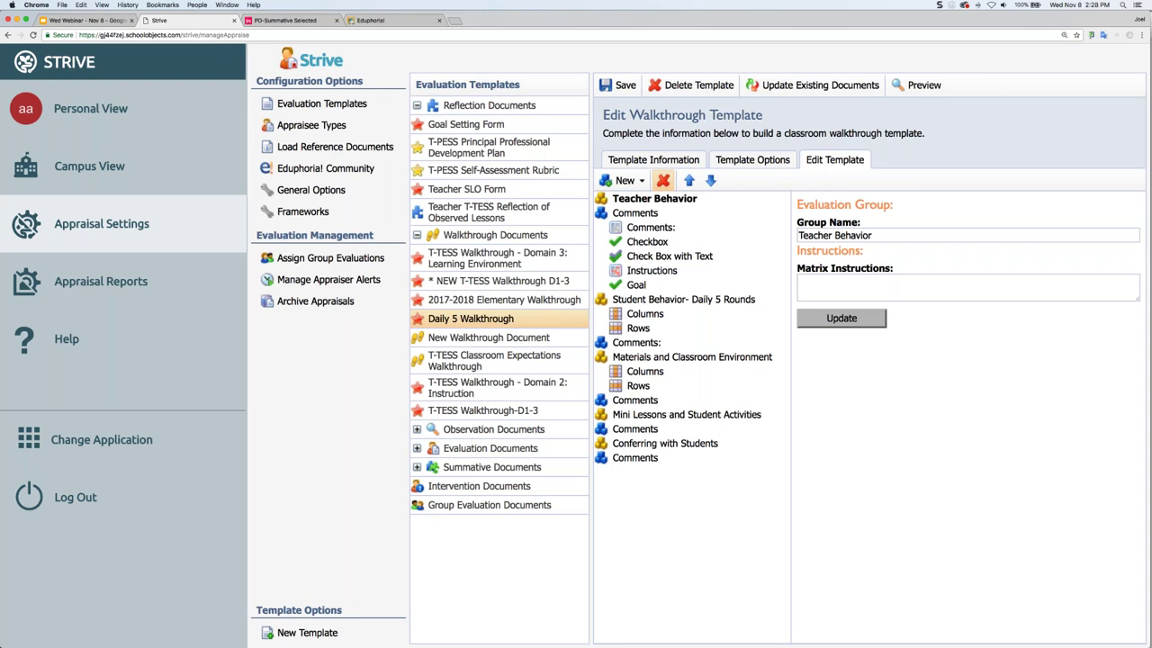
pyautogui.click(650, 162)
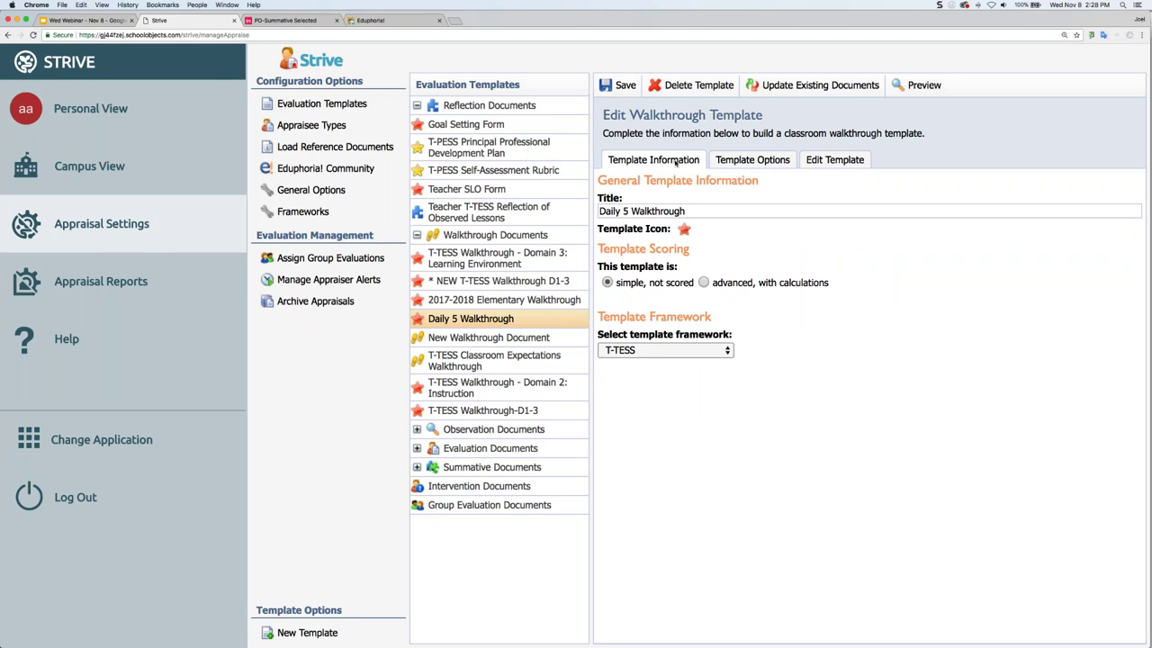
pyautogui.click(922, 85)
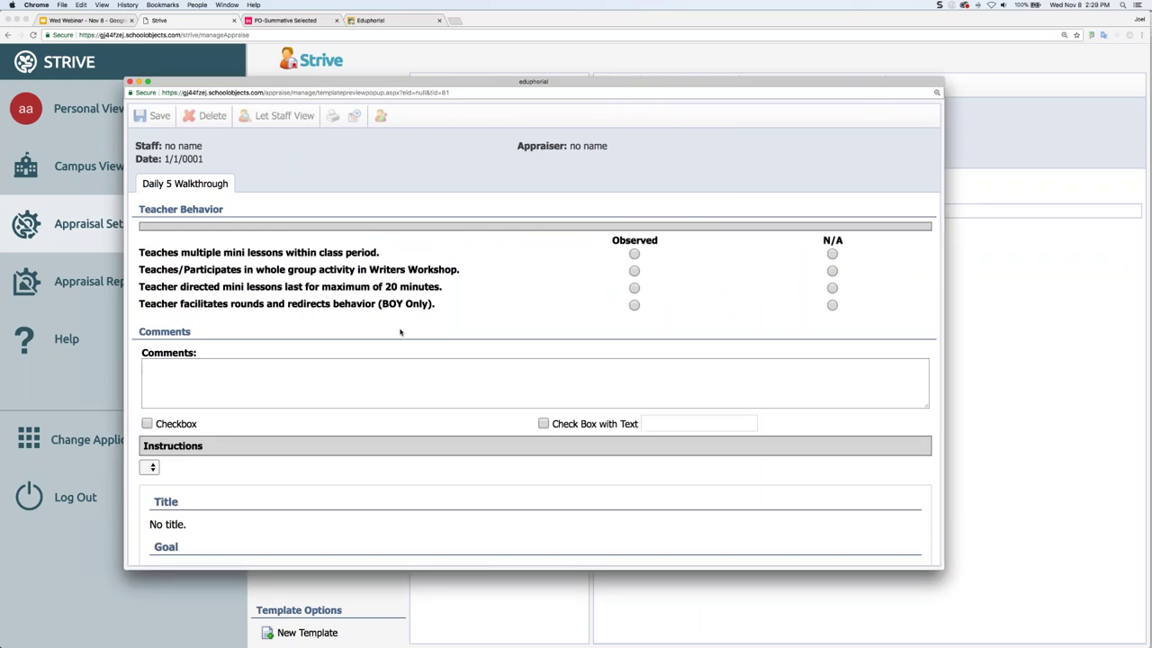
pyautogui.scroll(-8, 401, 331)
pyautogui.scroll(-4, 412, 335)
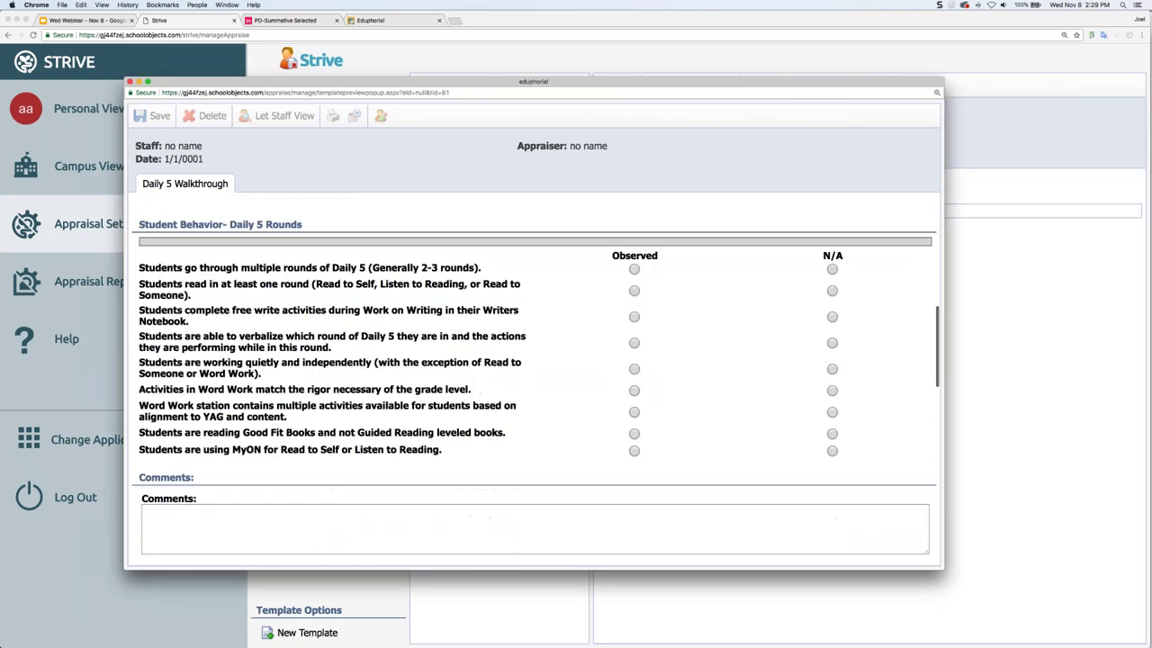
pyautogui.scroll(-3, 531, 377)
pyautogui.click(129, 82)
# Reset the Daily 5 Walkthrough's template framework to --Select Framework-- and save the template.
pyautogui.click(638, 351)
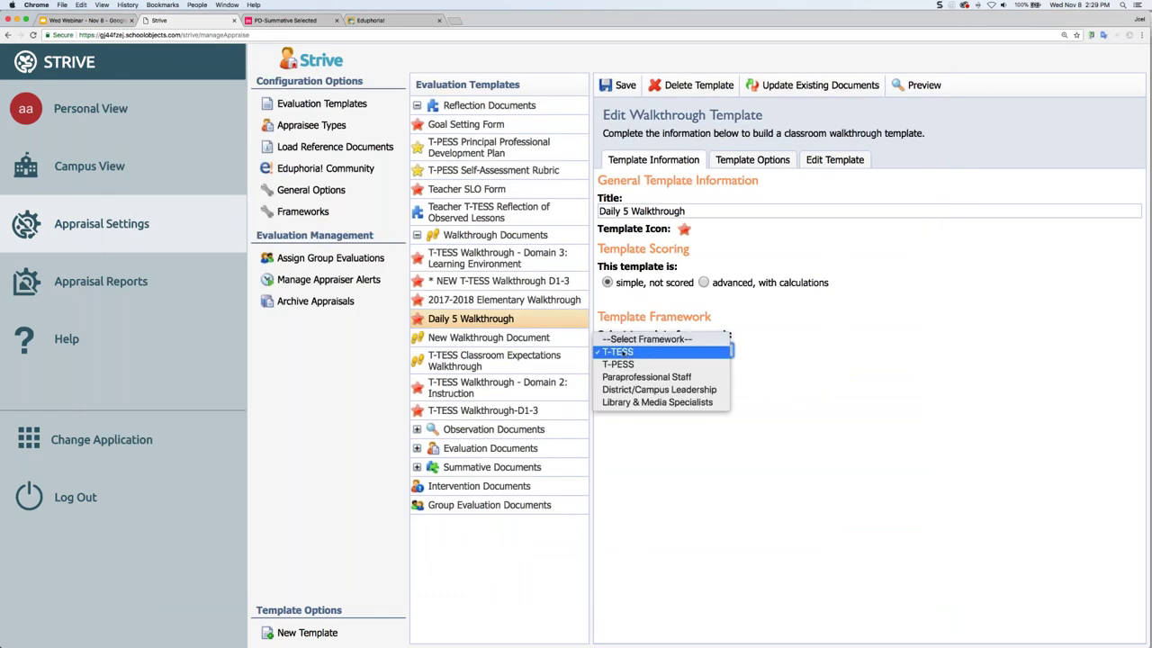
pyautogui.click(641, 339)
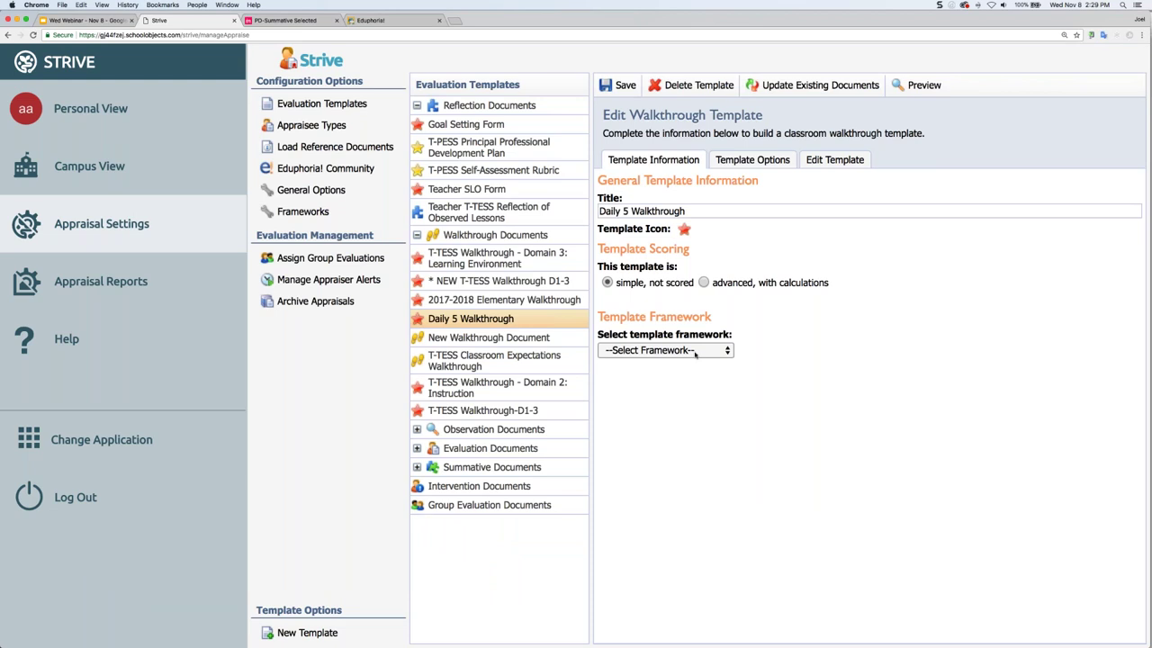
pyautogui.click(627, 86)
# Open the T-TESS Post Conference template under Observation Documents and check its framework choices, keeping T-TESS.
pyautogui.click(501, 430)
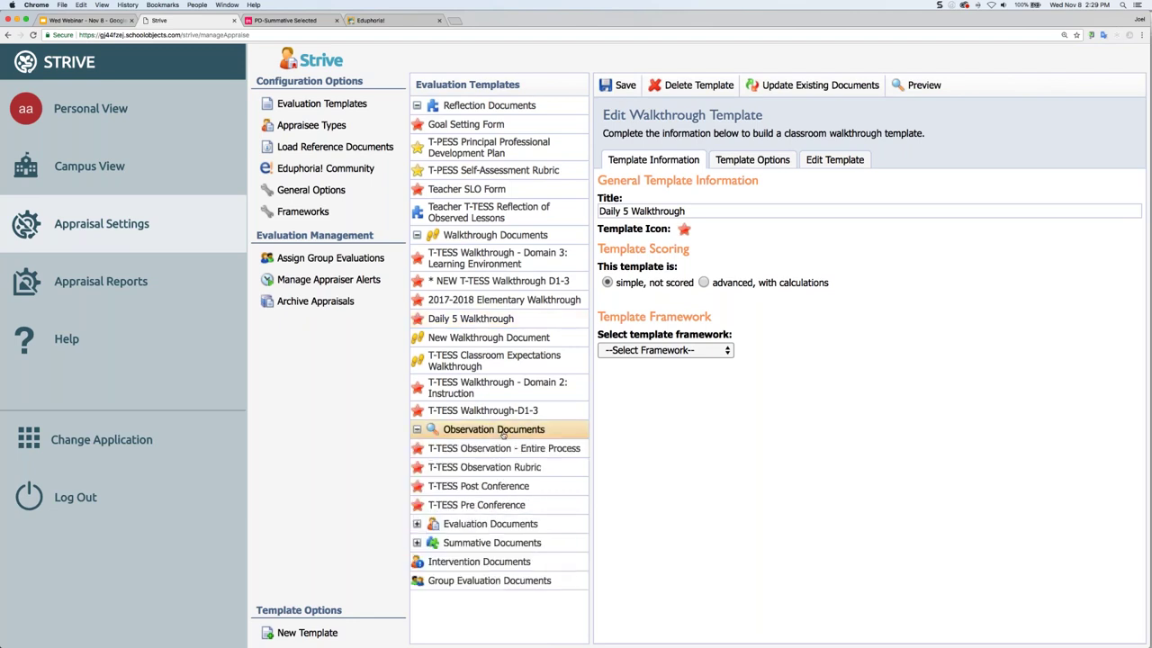
pyautogui.click(487, 487)
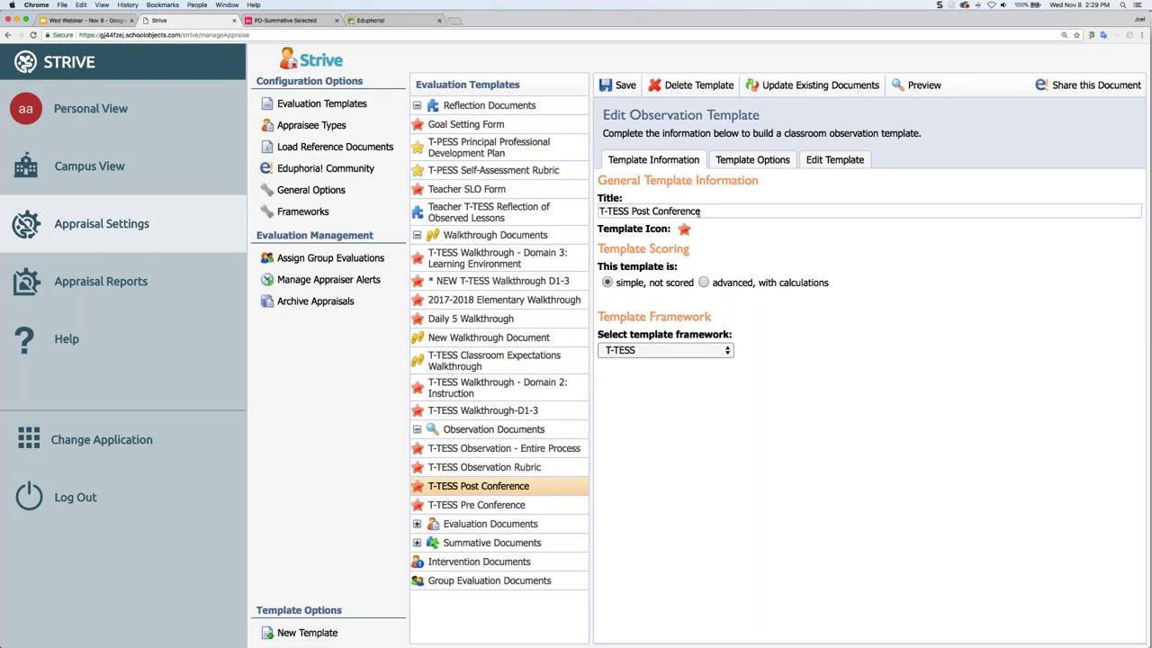
pyautogui.click(727, 352)
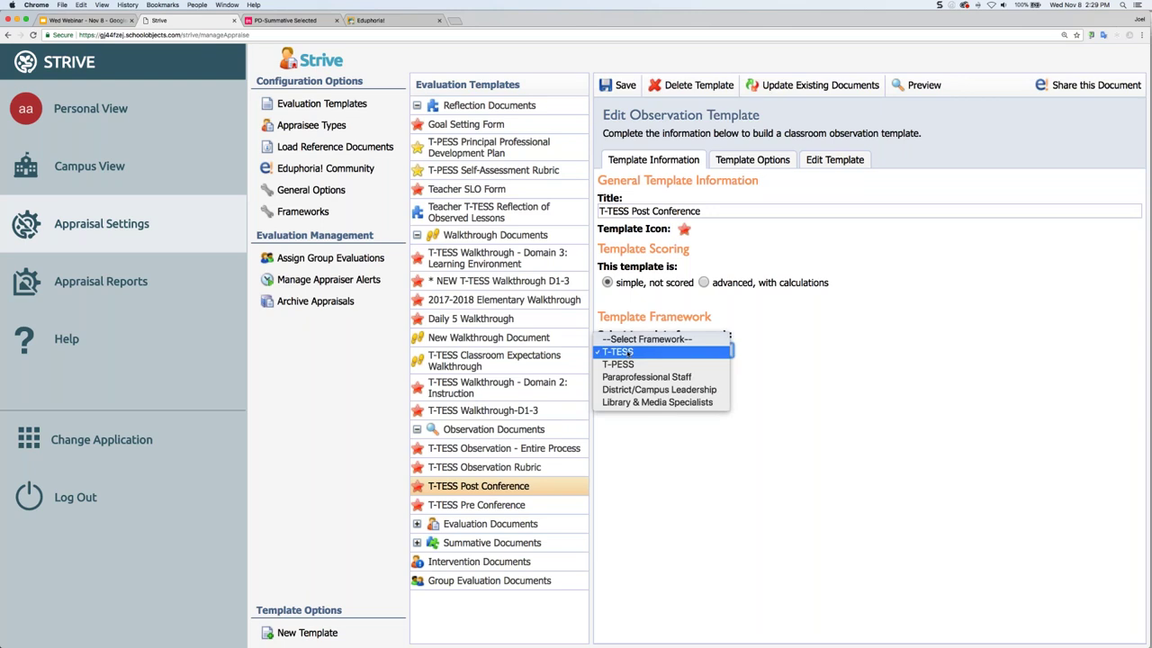
pyautogui.click(617, 351)
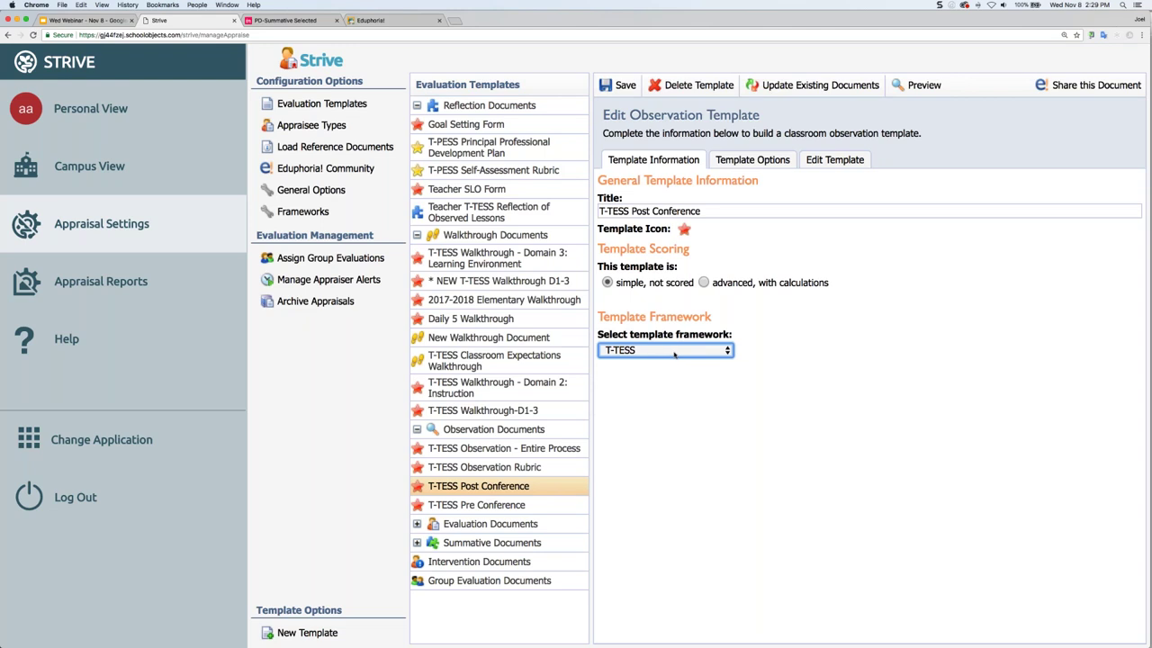
# Expand the T-TESS Post Conference groups Observation Information, Area of Reinforcement, Area of Refinement and Recommendations to view their items.
pyautogui.click(855, 161)
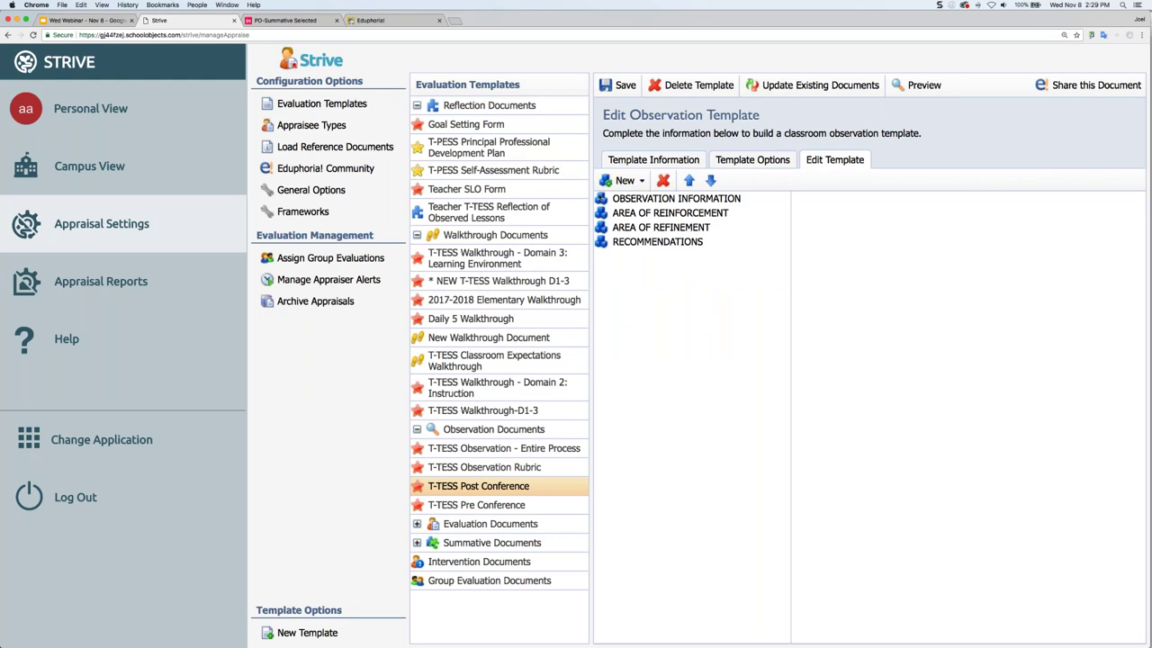
pyautogui.click(601, 199)
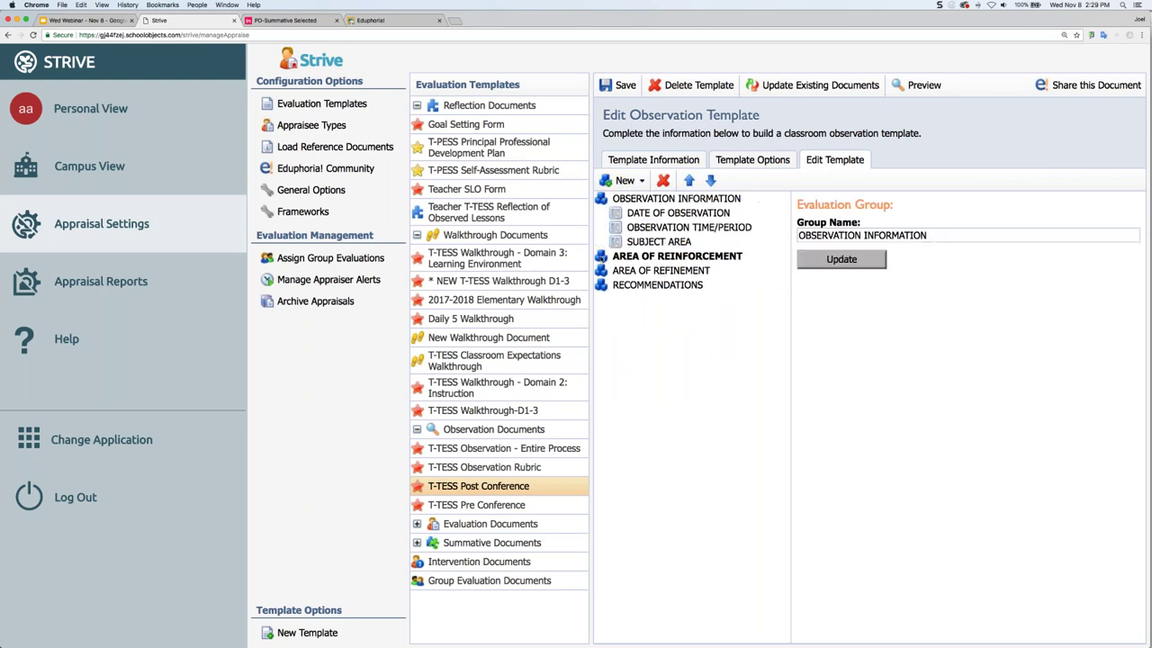
pyautogui.click(601, 256)
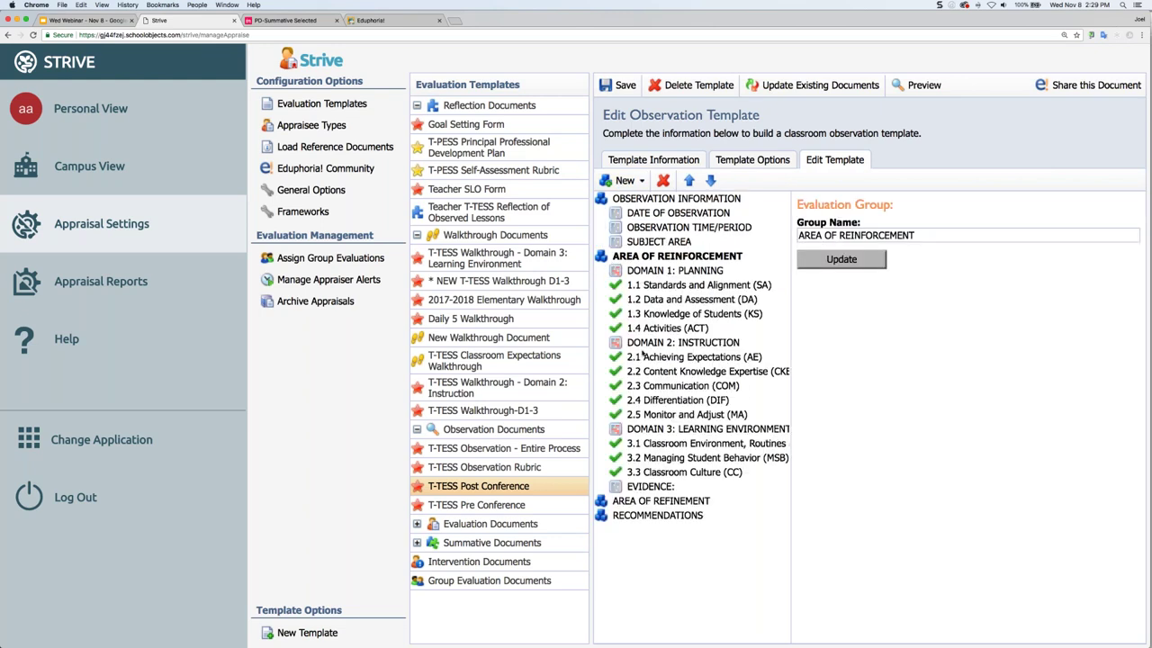
pyautogui.click(605, 501)
pyautogui.scroll(-3, 604, 501)
pyautogui.click(657, 632)
pyautogui.scroll(-1, 691, 414)
pyautogui.scroll(5, 706, 601)
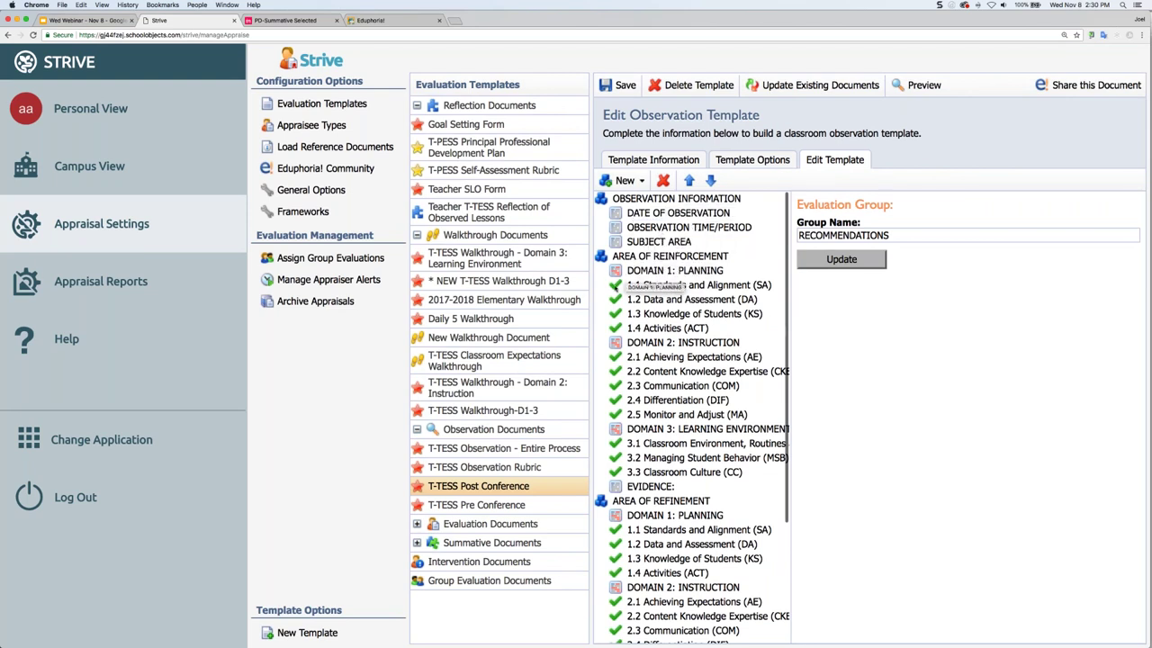
# Compare the item types and dimensions of the Observation Information items, DOMAIN 1: PLANNING and 1.1 Standards and Alignment (SA).
pyautogui.click(647, 286)
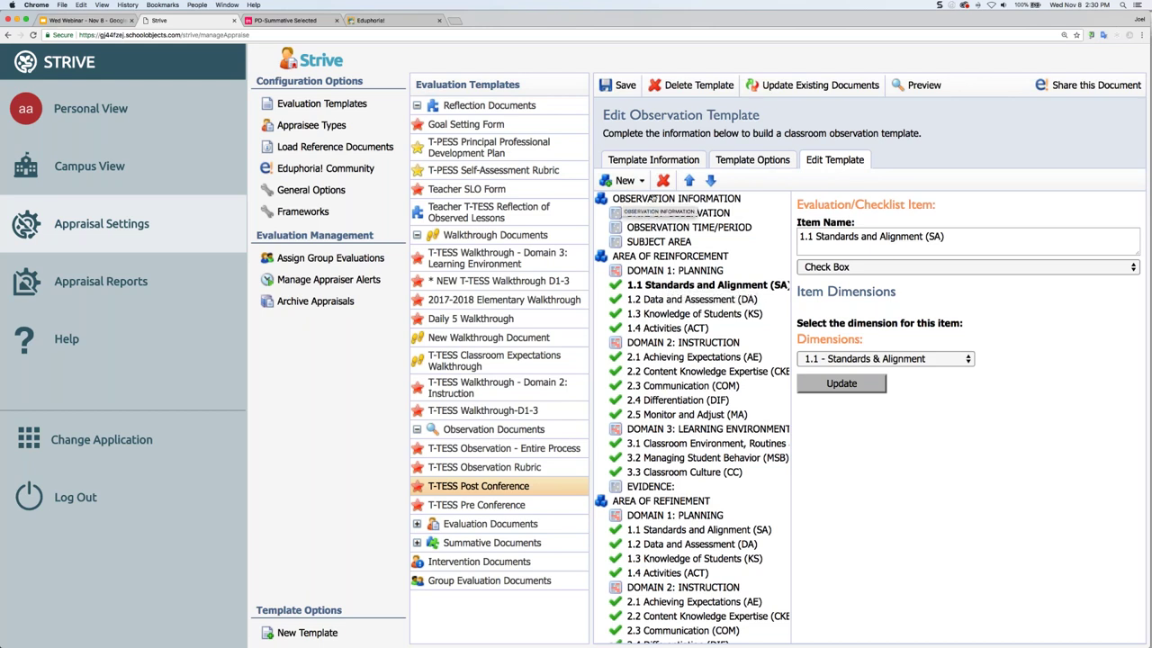
pyautogui.click(677, 213)
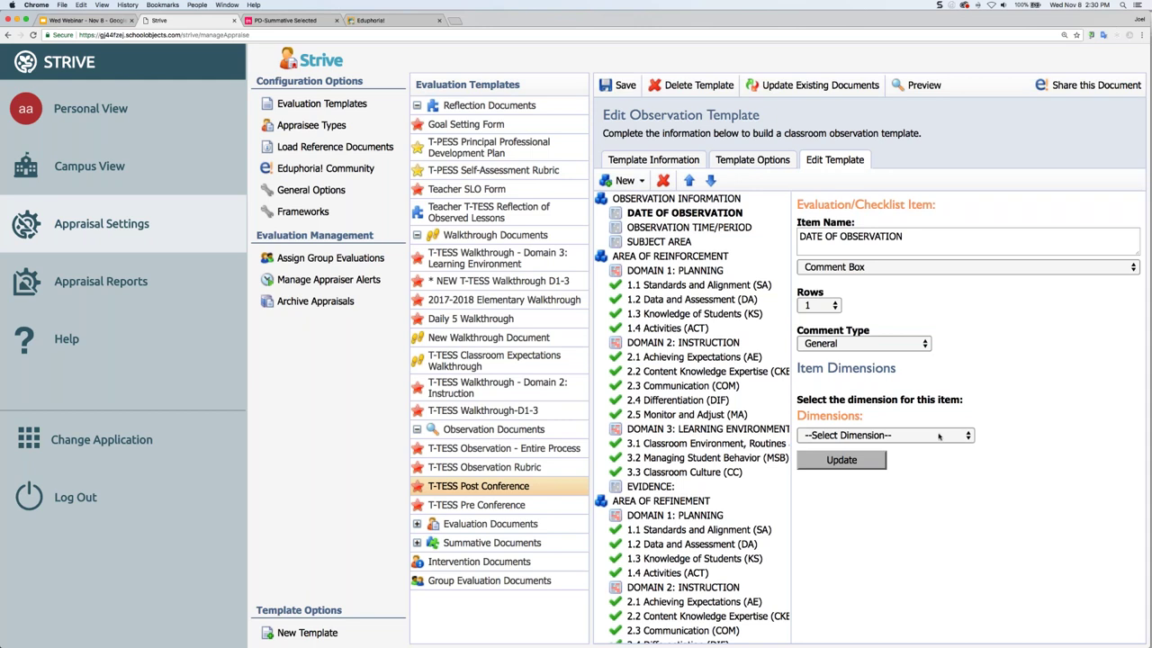
pyautogui.click(641, 228)
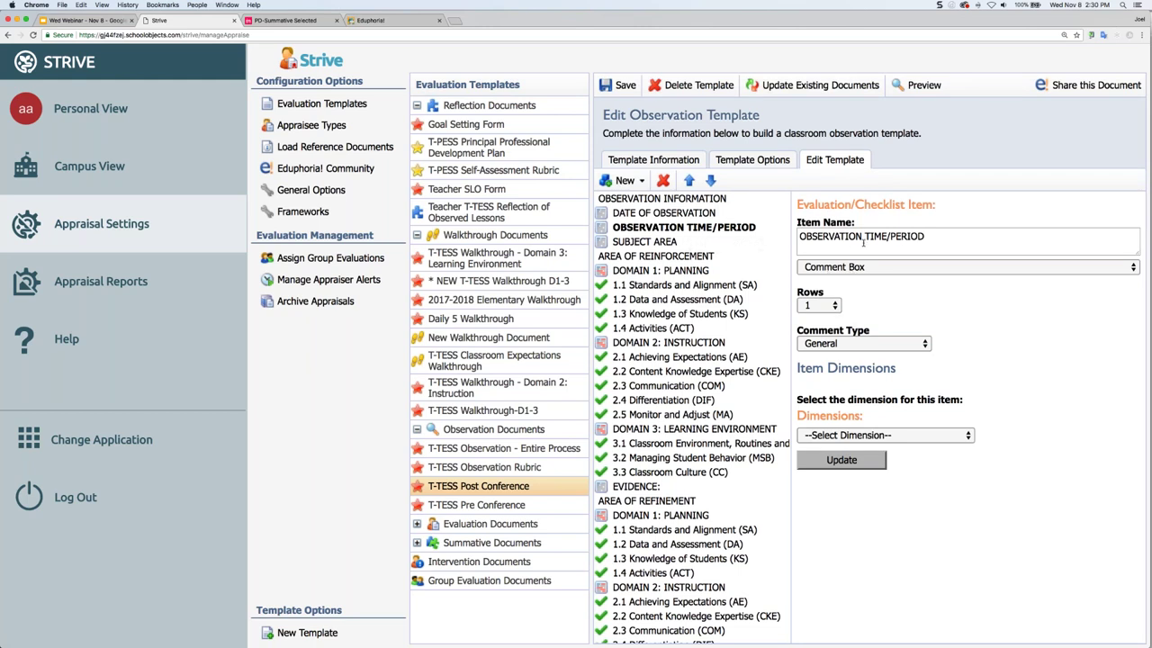
pyautogui.click(674, 243)
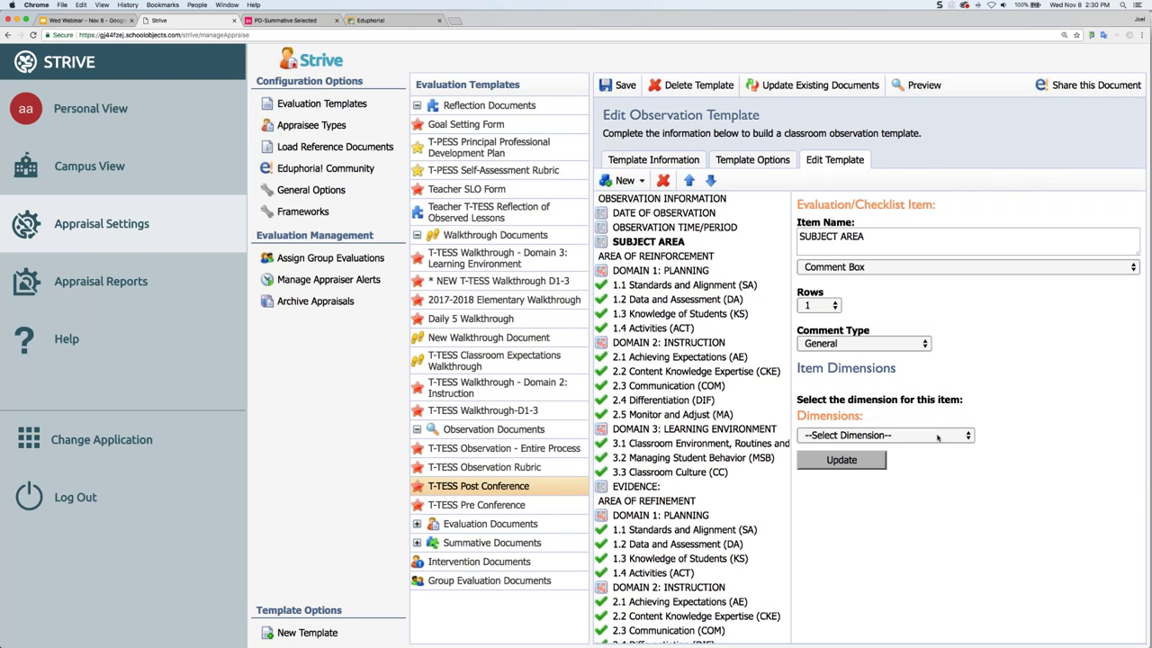
pyautogui.click(652, 272)
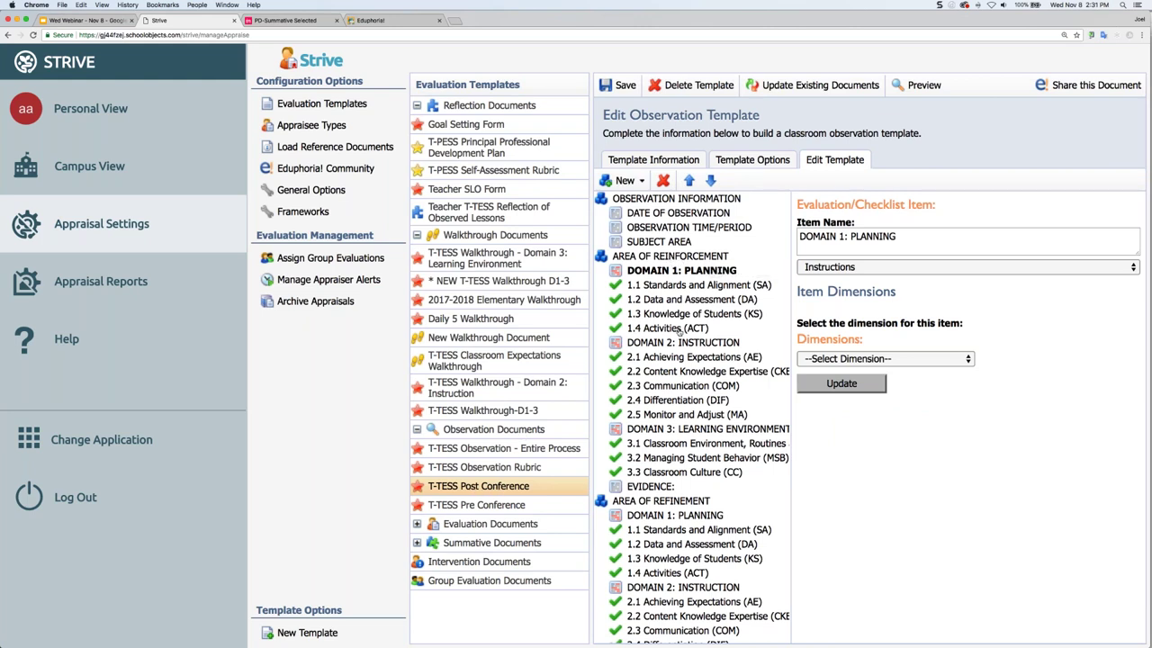
pyautogui.click(654, 283)
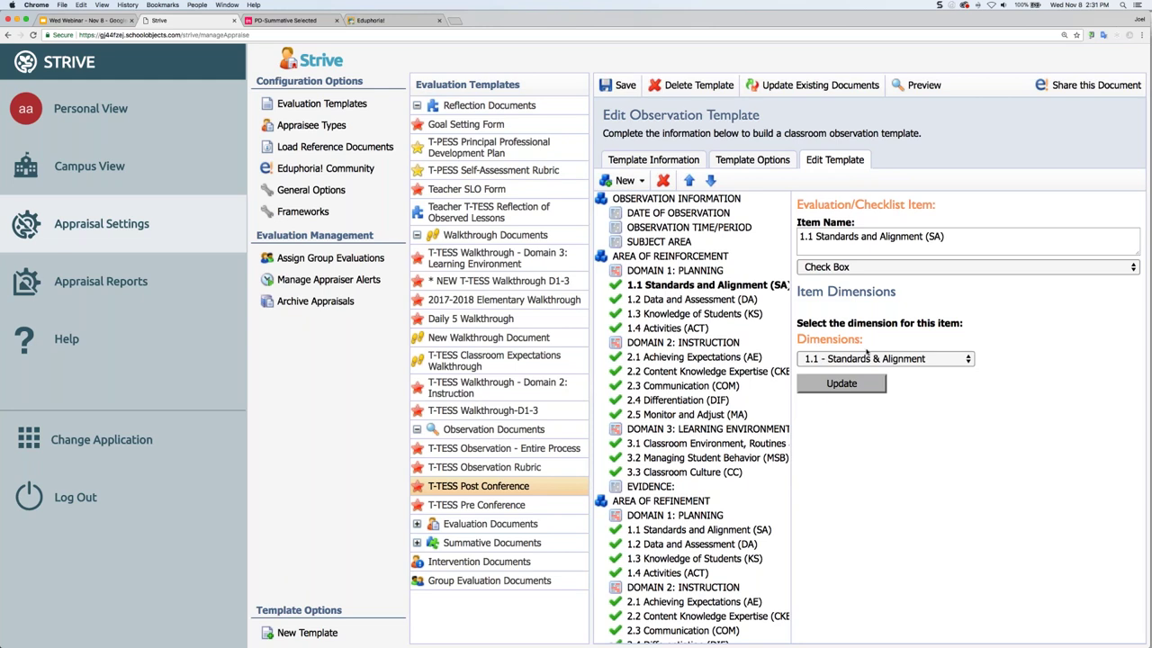
# Set the dimension of item 1.1 Standards and Alignment (SA) to --Select Dimension-- and view the available dimensions.
pyautogui.click(823, 359)
pyautogui.click(828, 349)
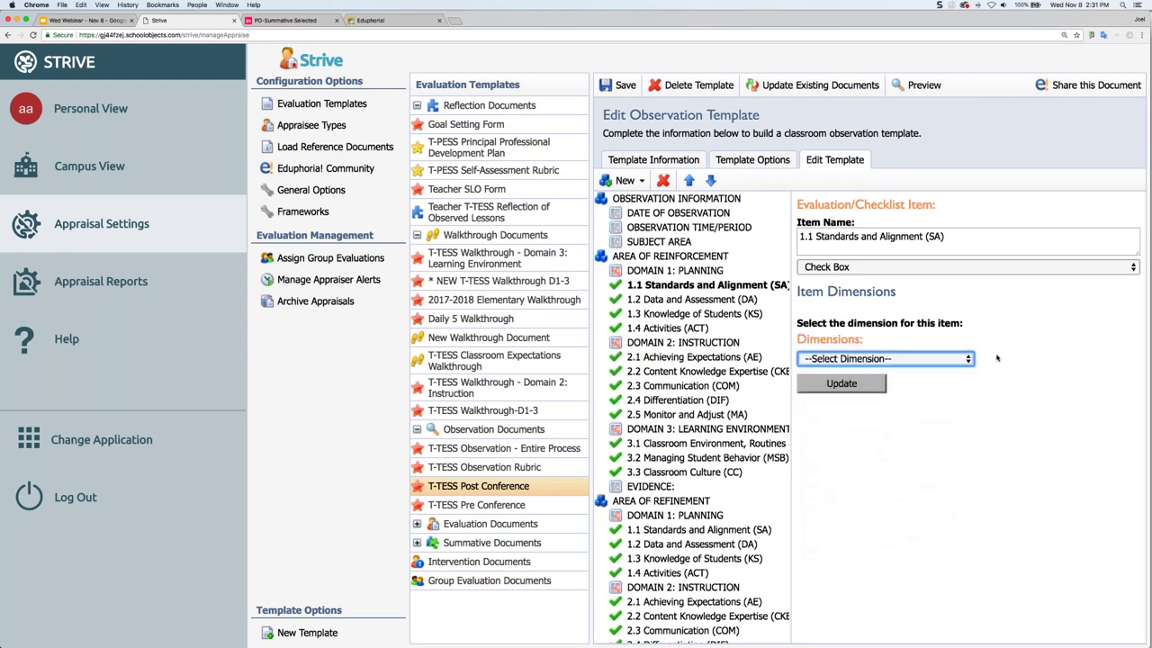
pyautogui.click(855, 360)
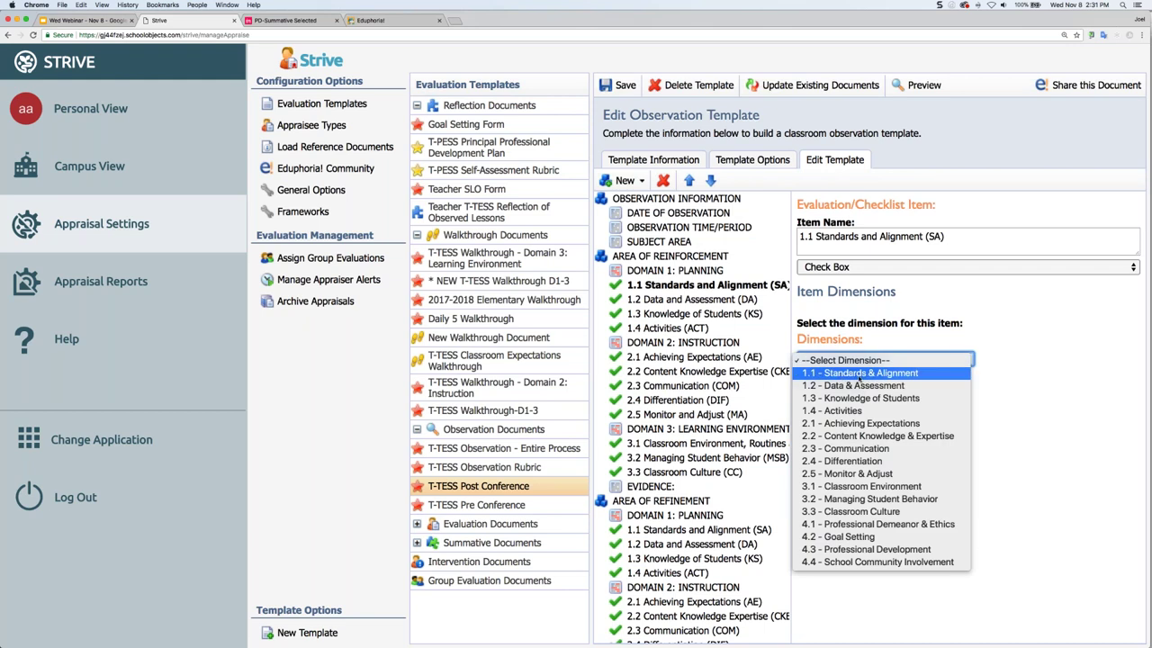
pyautogui.click(846, 360)
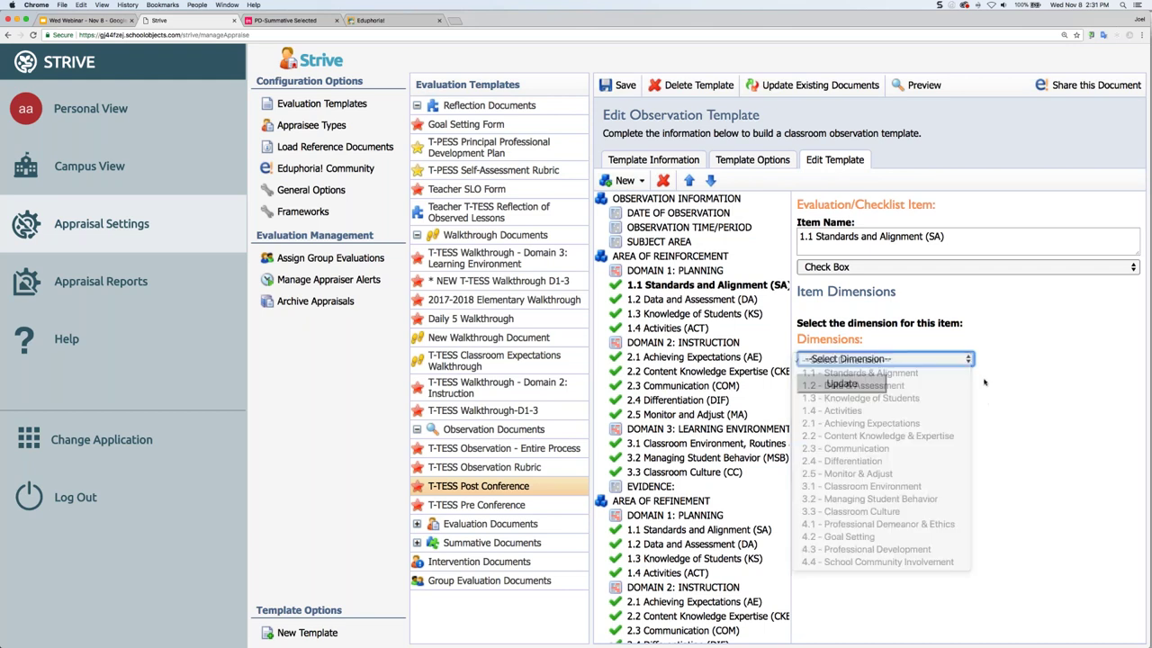
# Compare the template's selected framework with the dimension choices offered for item 1.1 Standards and Alignment (SA).
pyautogui.click(663, 161)
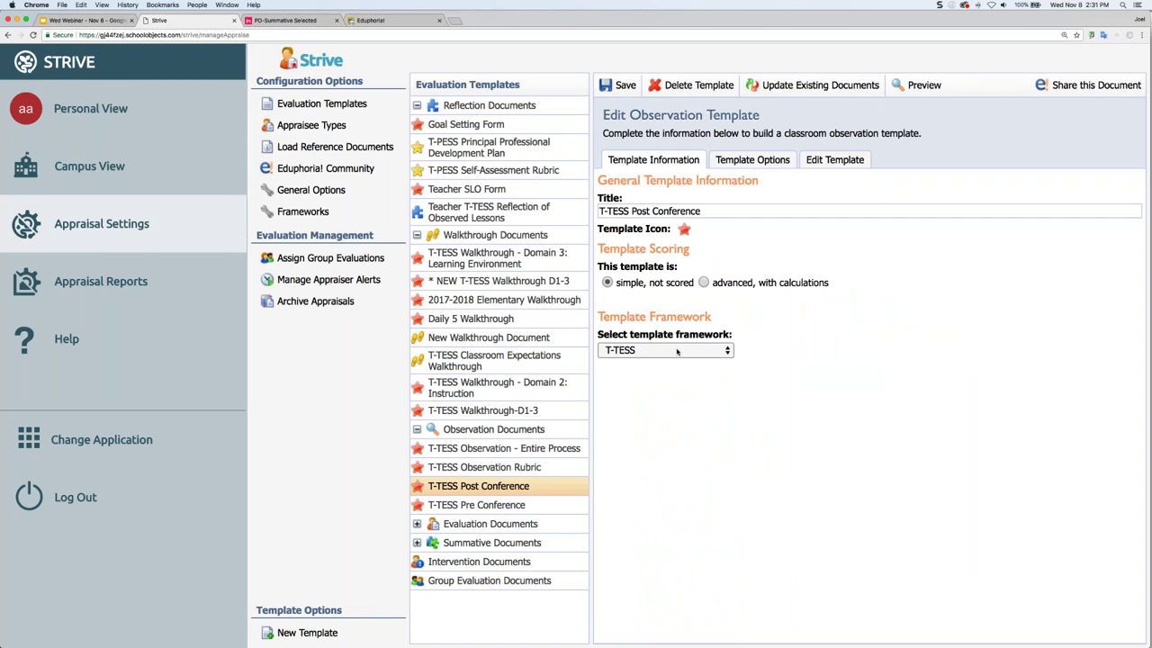
pyautogui.click(836, 159)
pyautogui.click(911, 360)
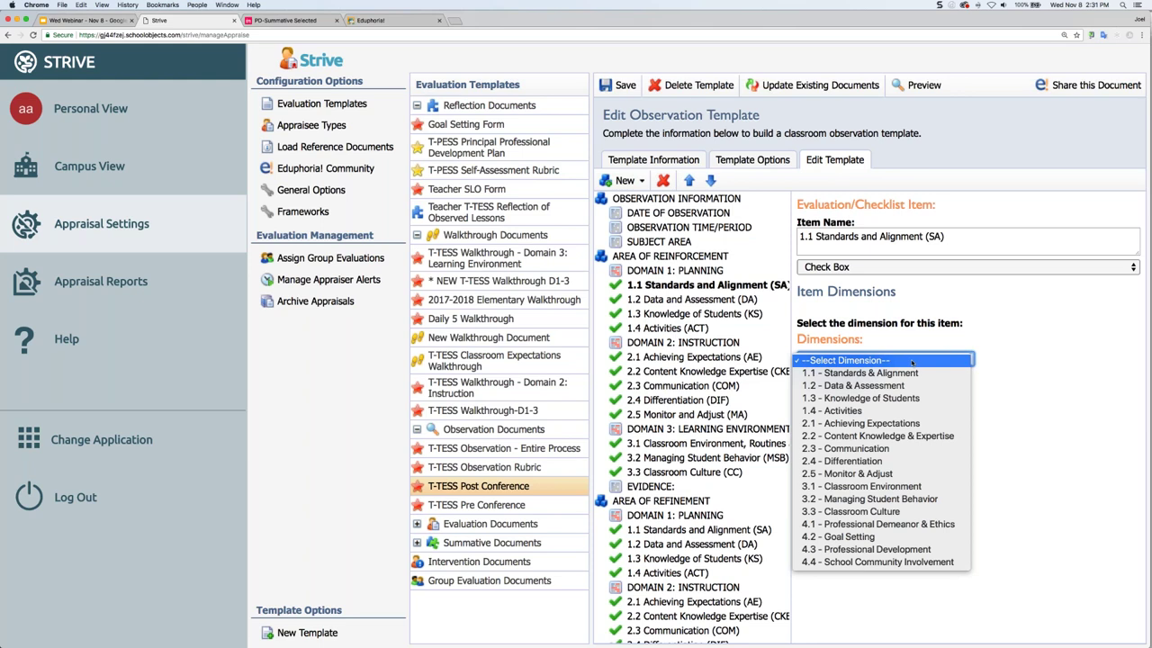
pyautogui.click(1042, 379)
# Choose T-TESS as the T-TESS Post Conference template's framework and save the template.
pyautogui.click(673, 161)
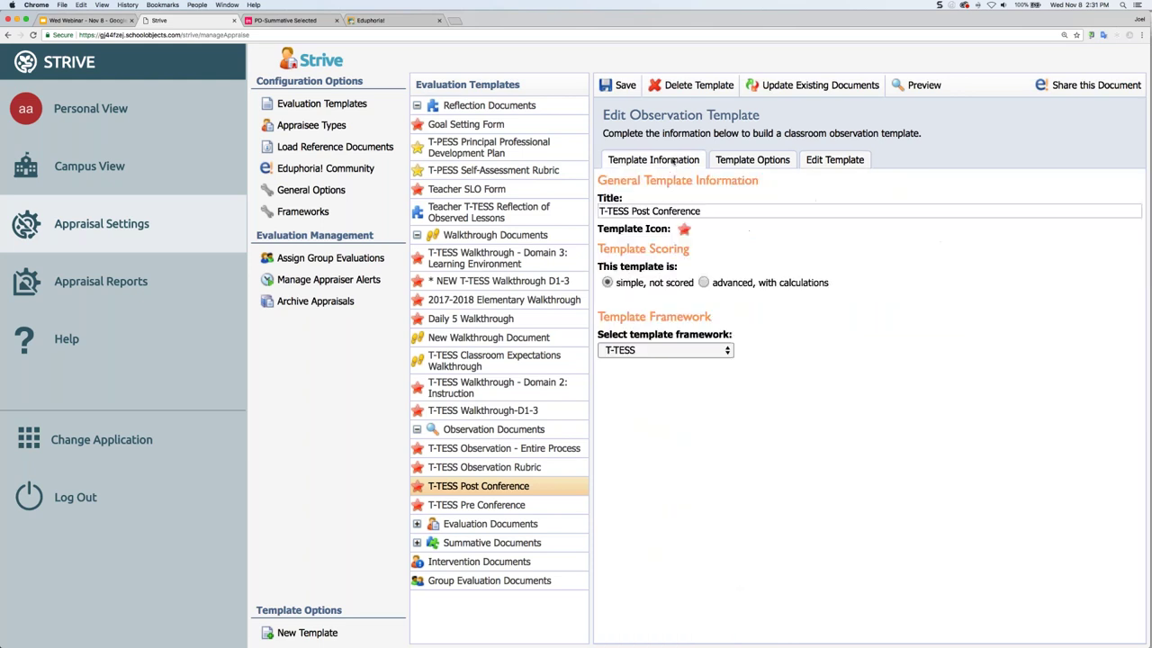
pyautogui.click(649, 352)
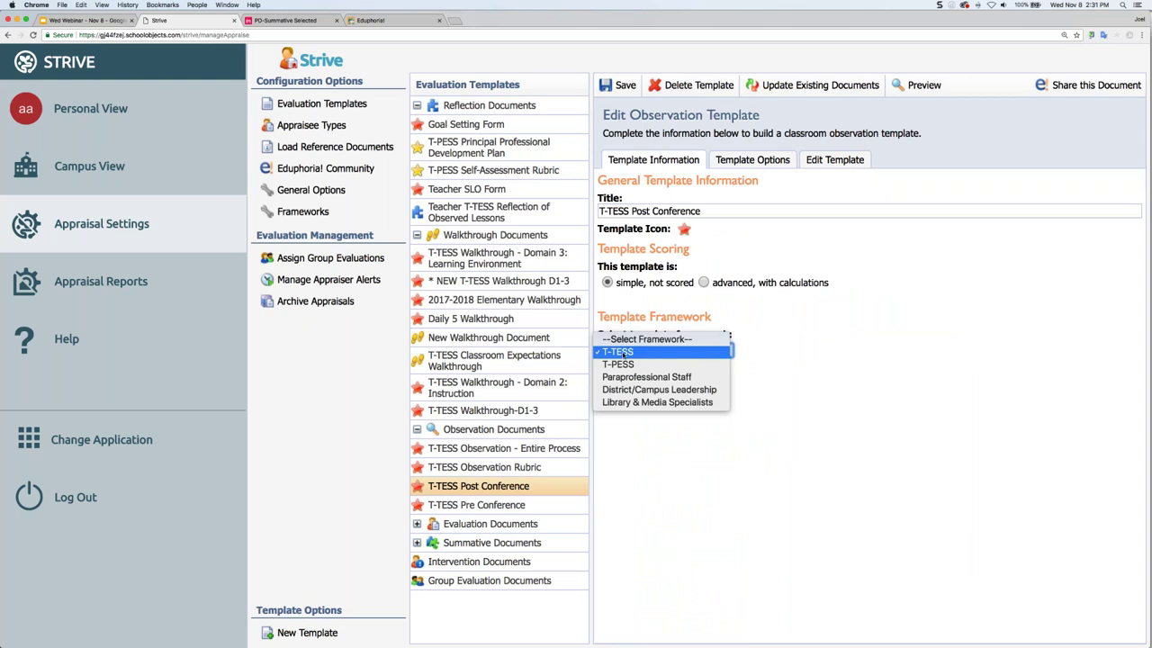
pyautogui.click(630, 352)
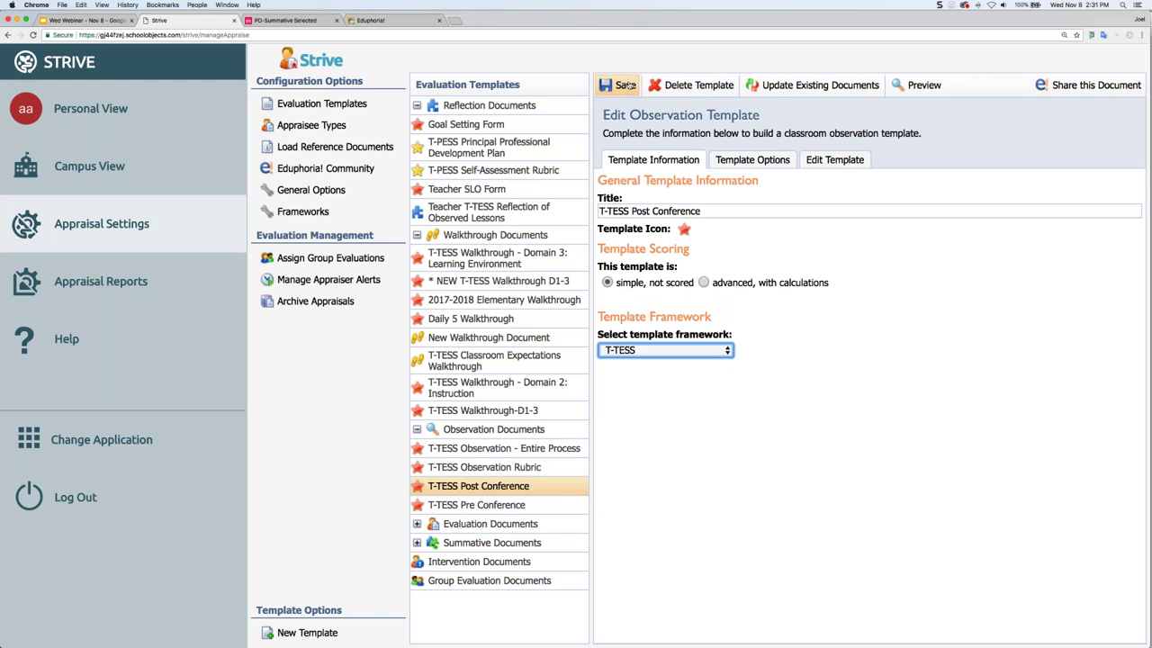
pyautogui.click(628, 85)
# Link item 1.1 Standards and Alignment (SA) under Area of Reinforcement to dimension 1.1 - Standards & Alignment and update the item.
pyautogui.click(837, 160)
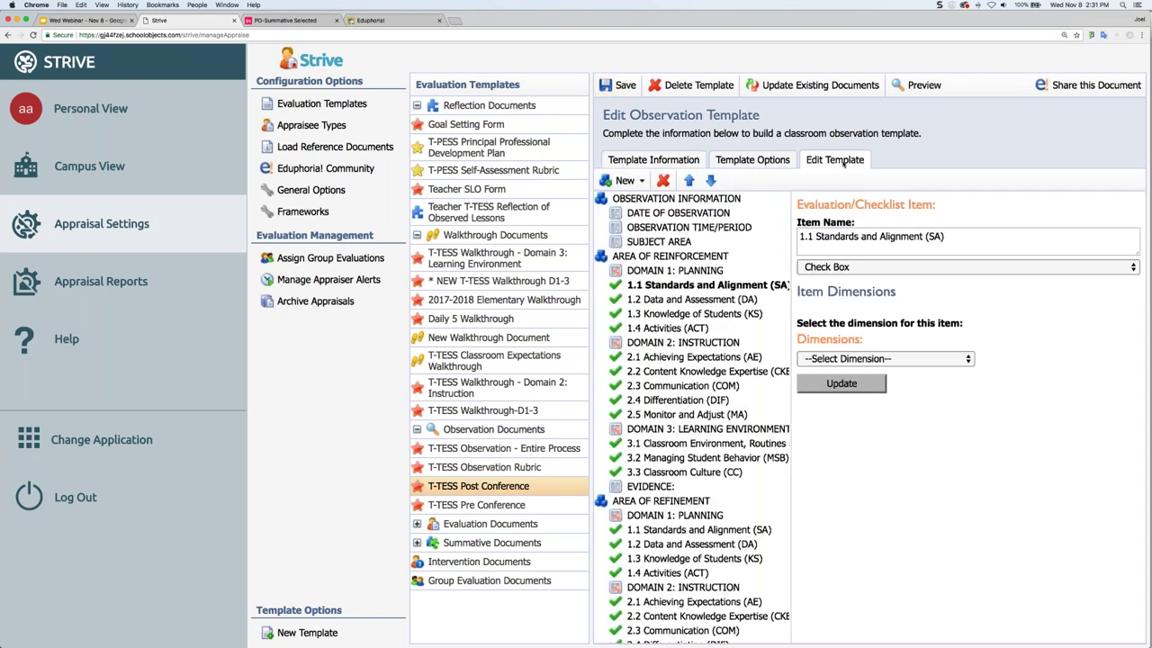
pyautogui.click(905, 358)
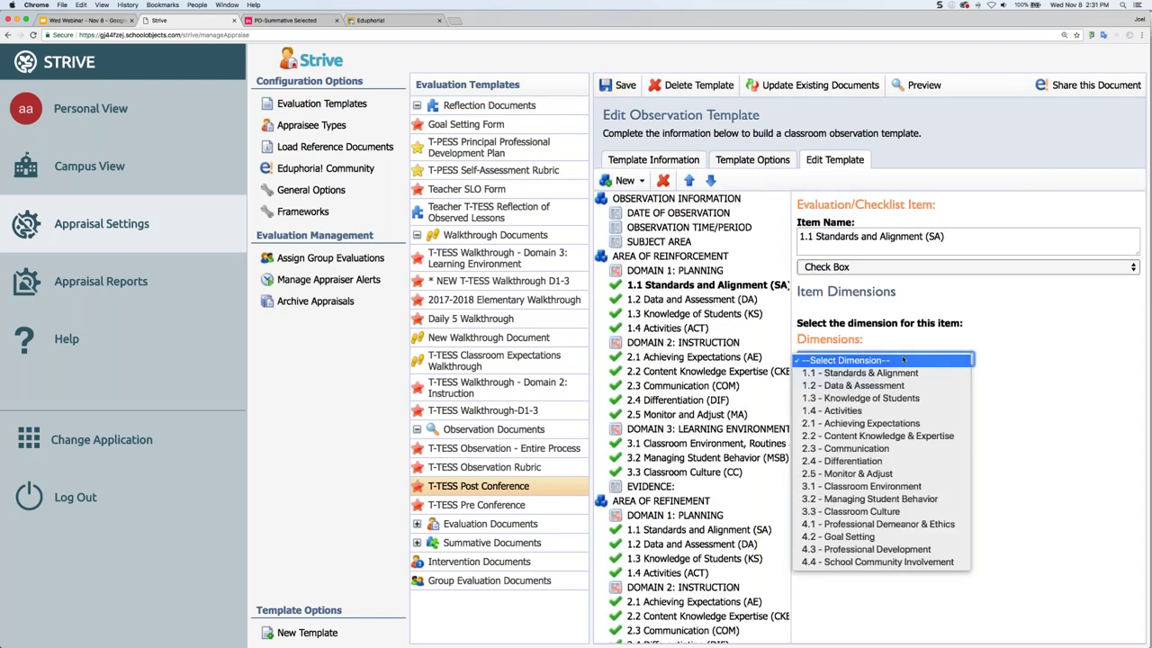
pyautogui.click(1032, 370)
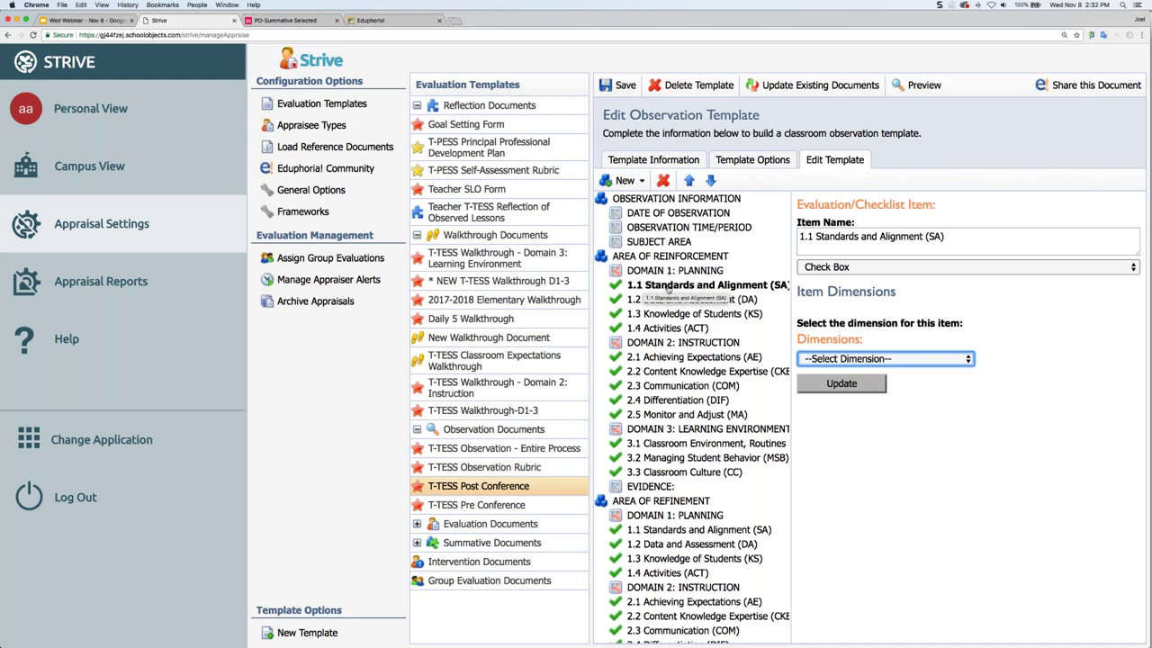
pyautogui.click(848, 360)
pyautogui.click(850, 372)
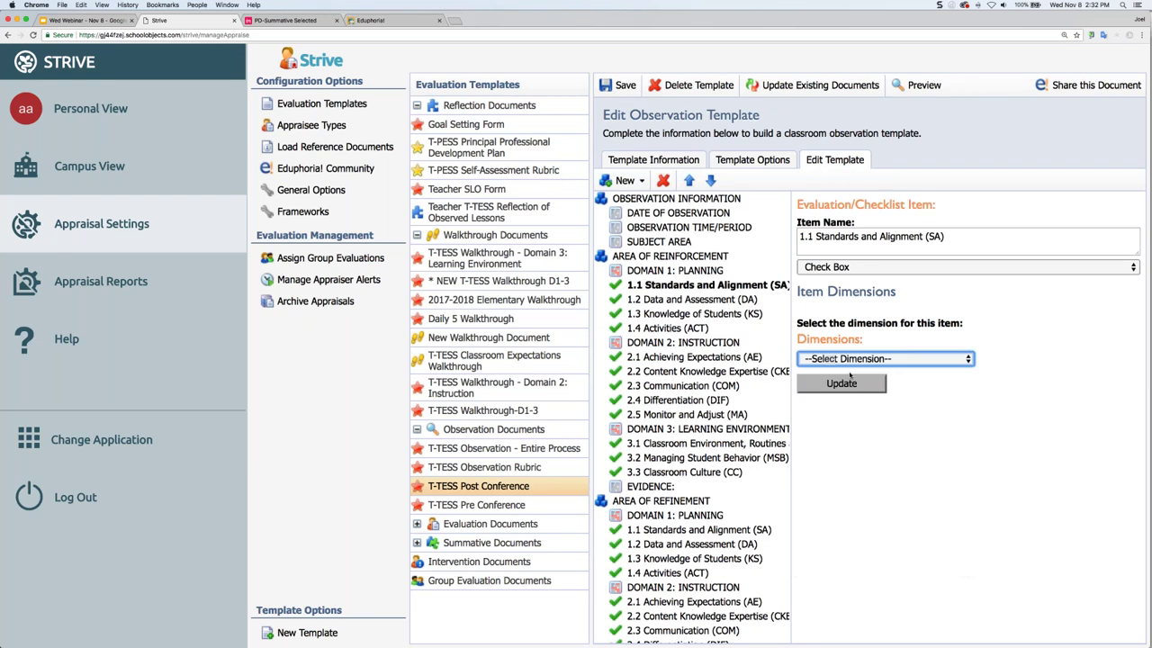
pyautogui.click(853, 384)
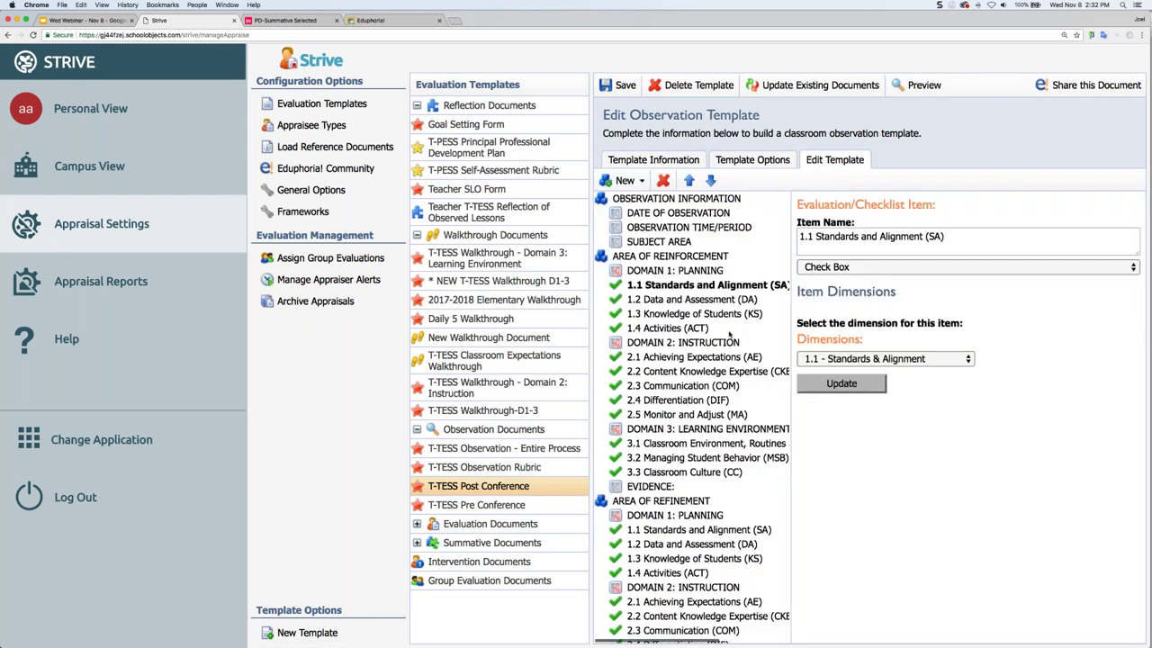
# Link item 1.2 Data and Assessment (DA) to dimension 1.2 - Data & Assessment and update the item.
pyautogui.click(669, 302)
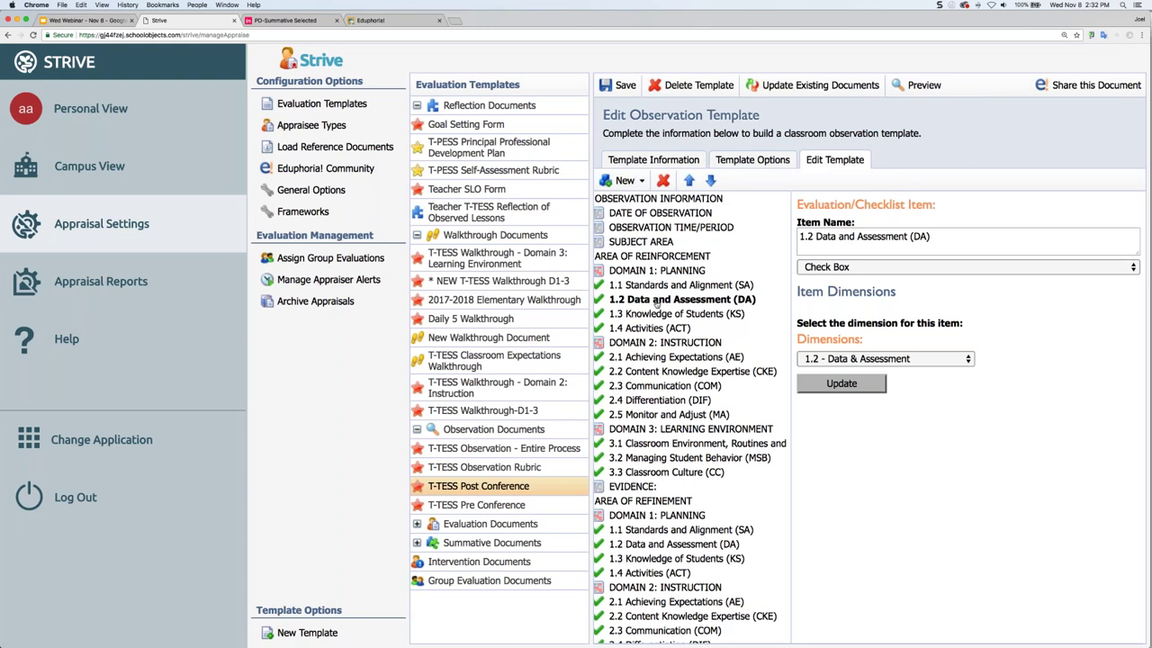
pyautogui.click(885, 358)
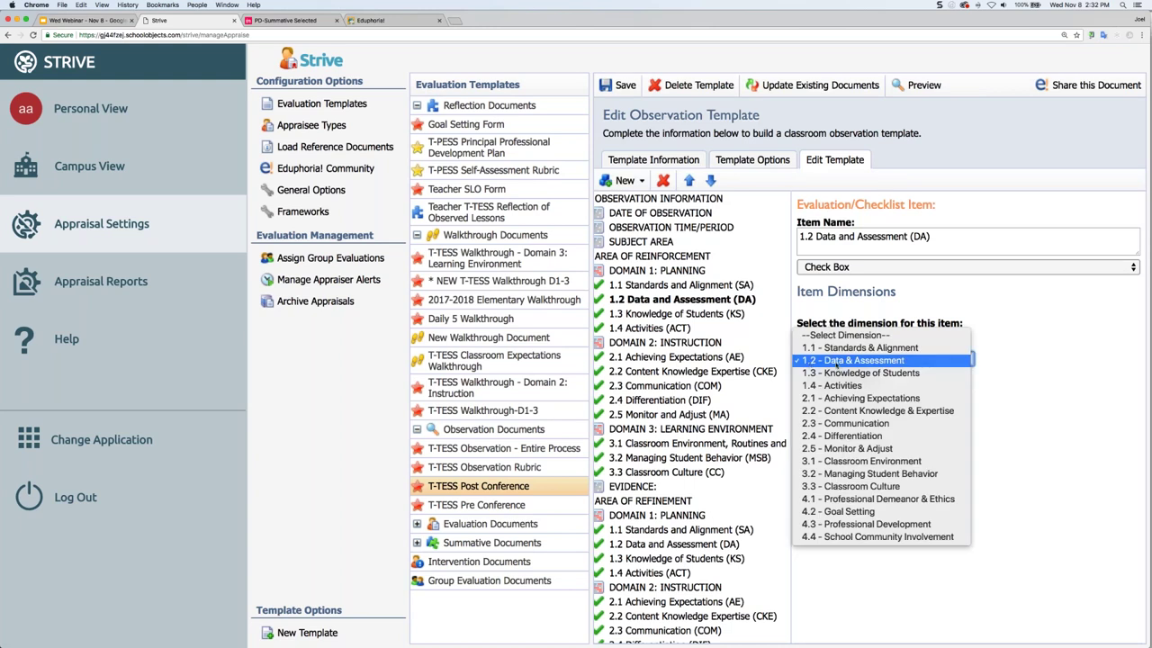
pyautogui.click(837, 361)
pyautogui.click(841, 383)
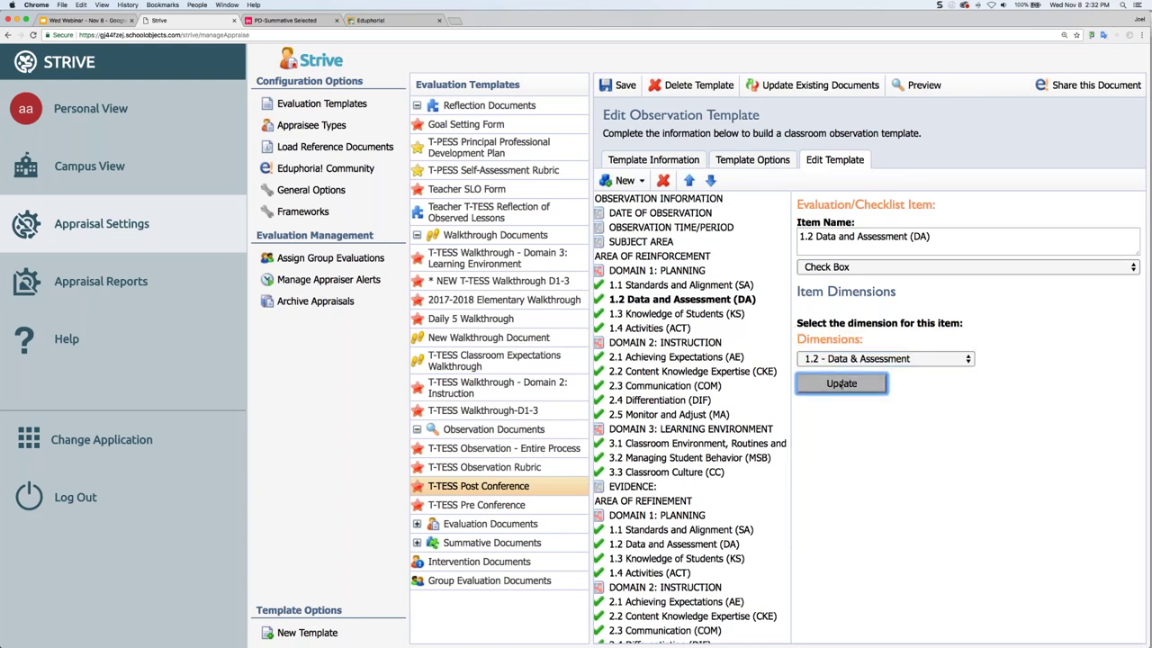
# Link item 1.3 Knowledge of Students (KS) to dimension 1.3 - Knowledge of Students and update the item.
pyautogui.click(659, 314)
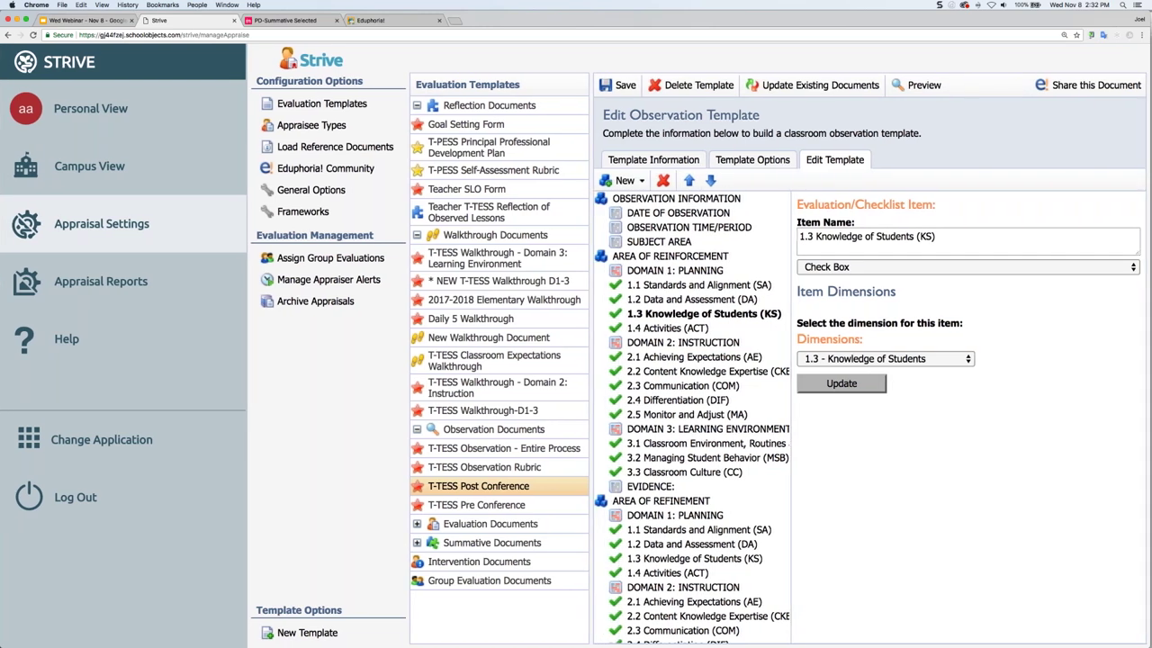
pyautogui.scroll(-5, 692, 418)
pyautogui.scroll(3, 692, 418)
pyautogui.scroll(2, 665, 316)
pyautogui.click(850, 359)
pyautogui.click(850, 360)
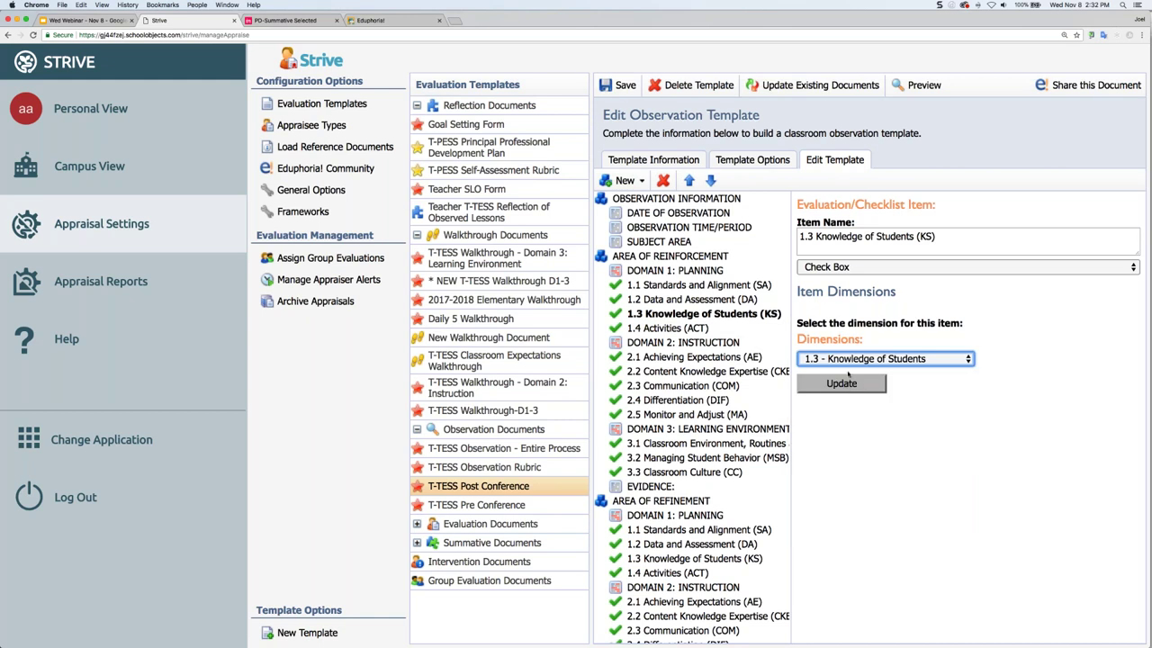
pyautogui.click(842, 383)
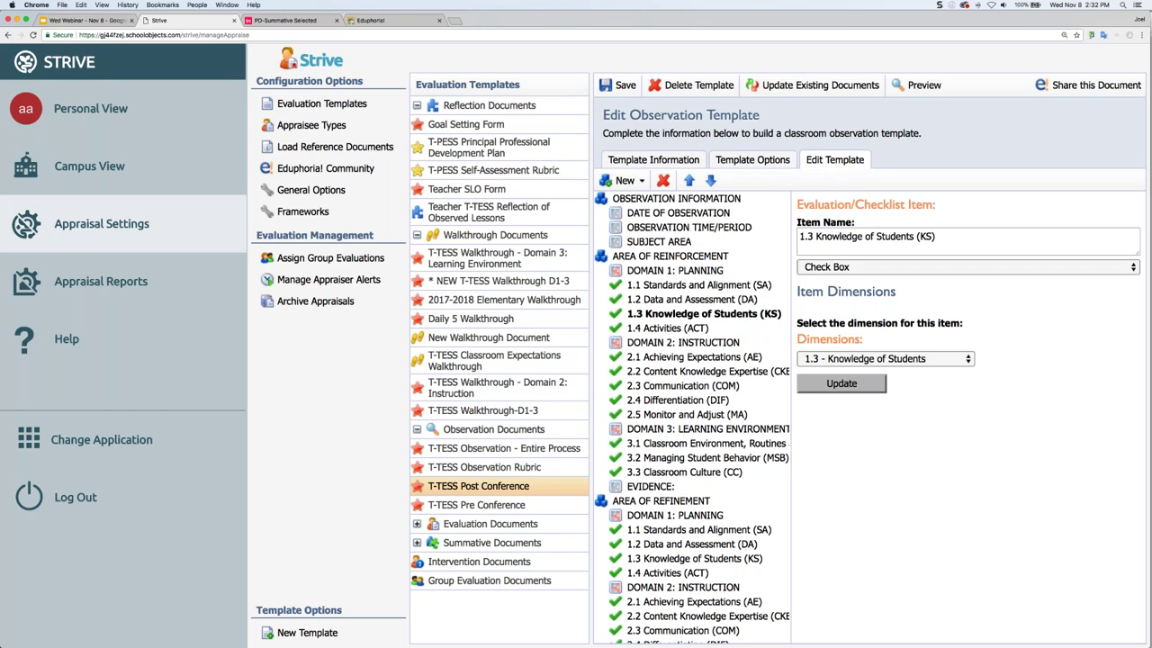
# Preview the T-TESS Post Conference template, look through its reinforcement and refinement checkboxes, and close the preview.
pyautogui.click(918, 85)
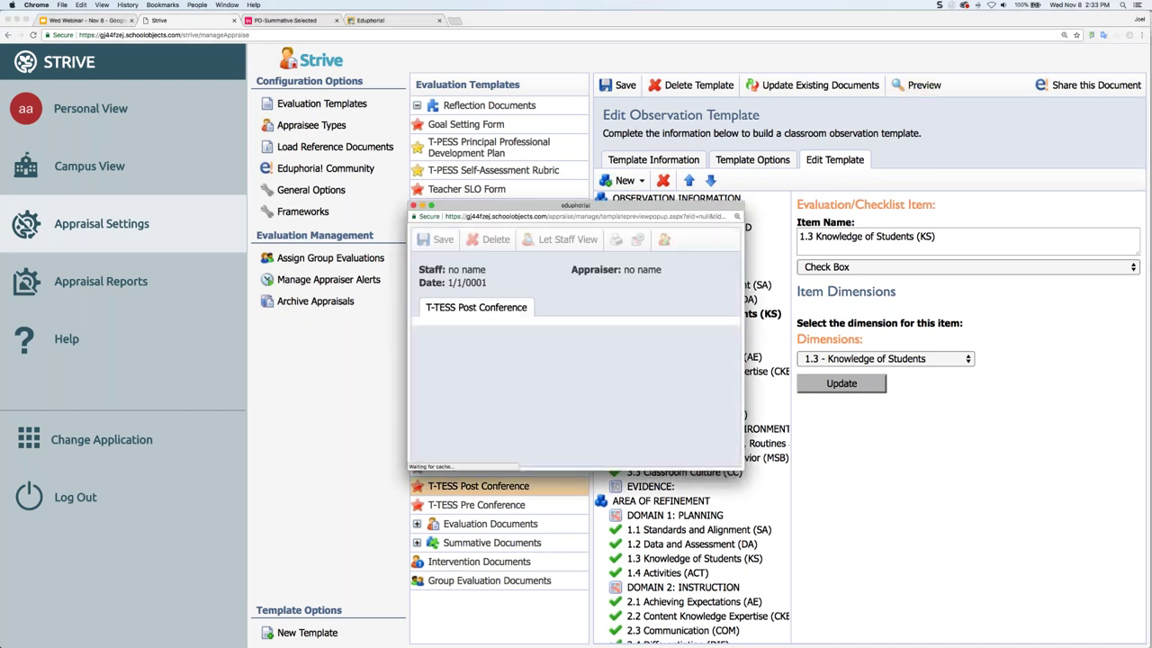
pyautogui.moveTo(576, 205); pyautogui.dragTo(276, 90)
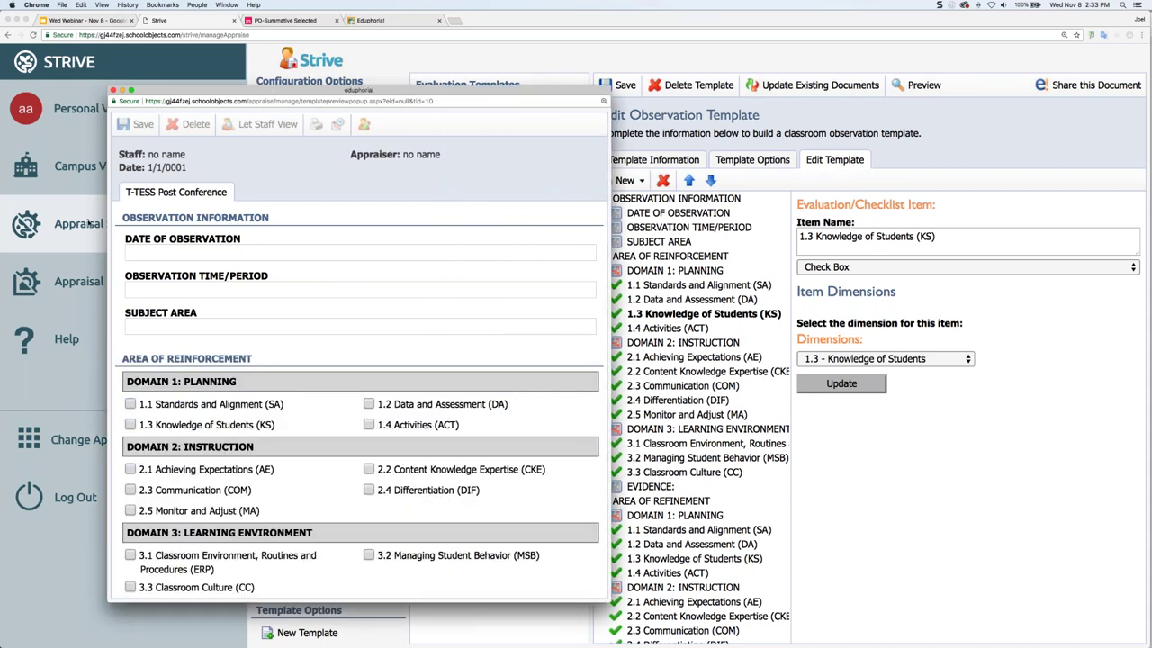
pyautogui.moveTo(319, 92); pyautogui.dragTo(244, 27)
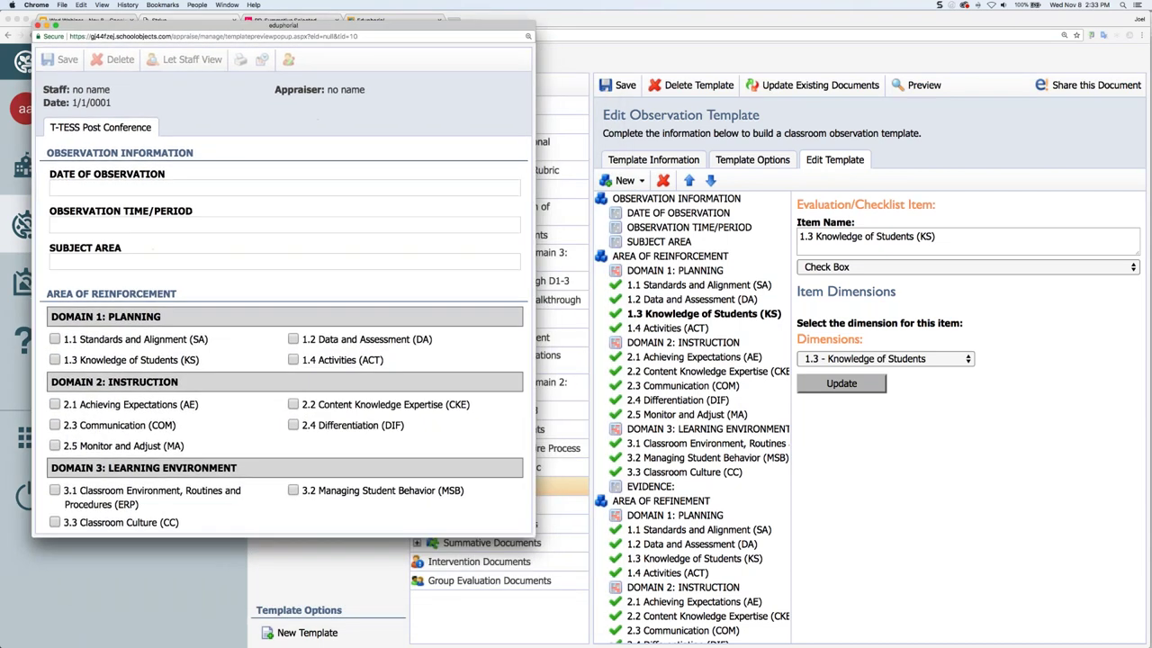
pyautogui.scroll(-10, 416, 308)
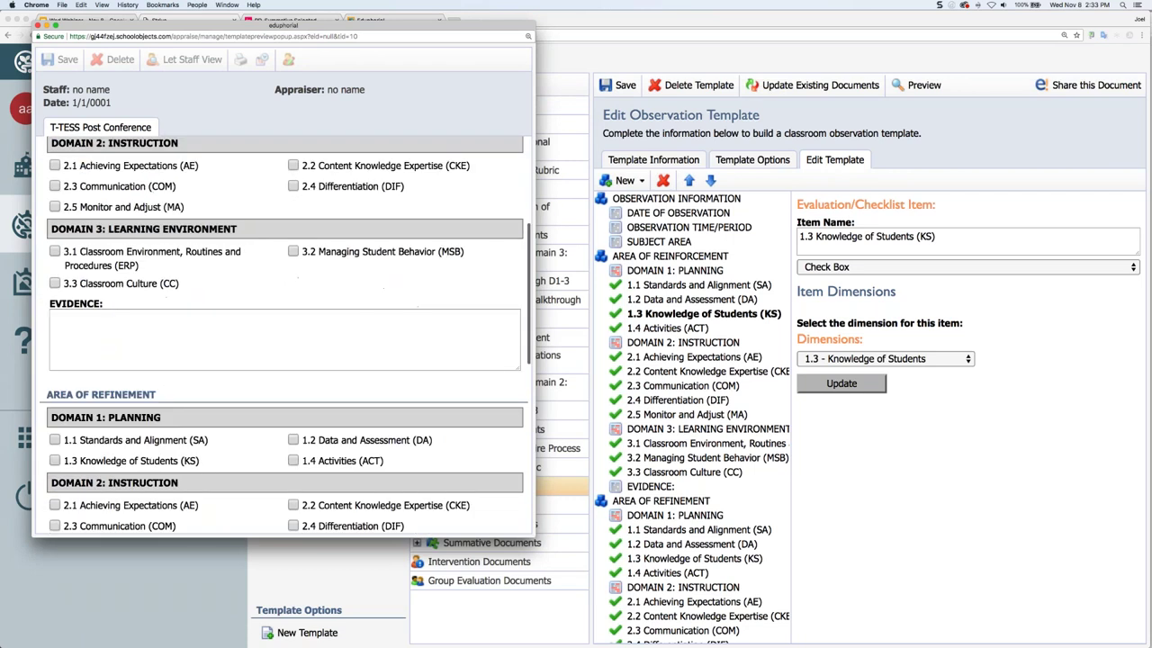
pyautogui.scroll(5, 419, 308)
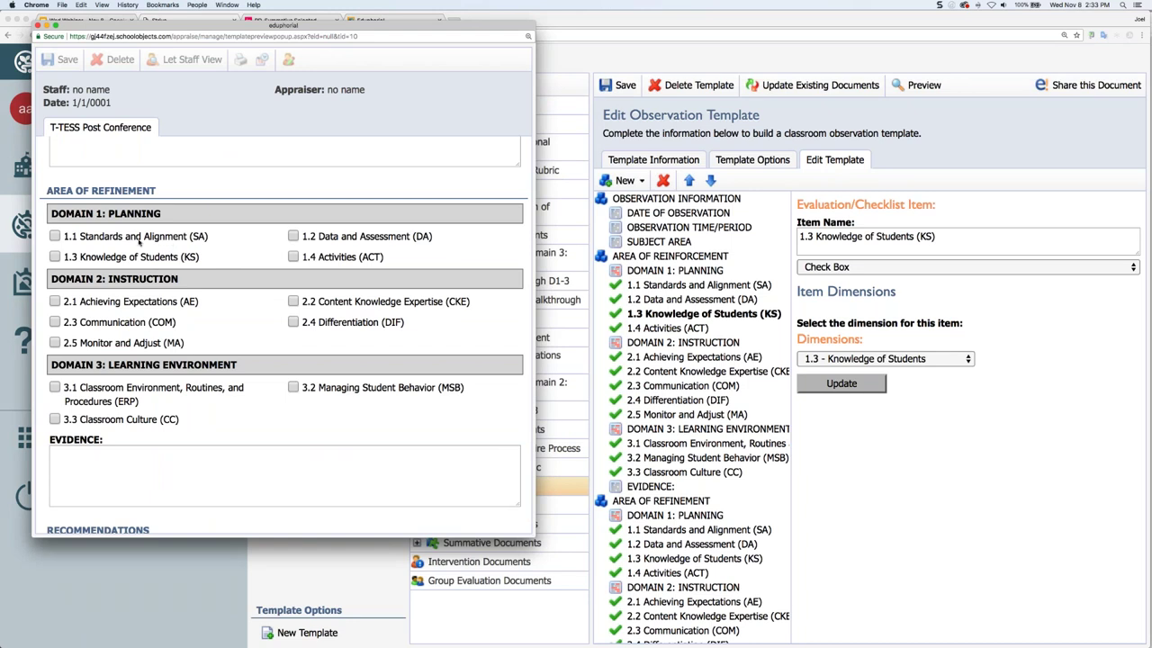
pyautogui.click(38, 25)
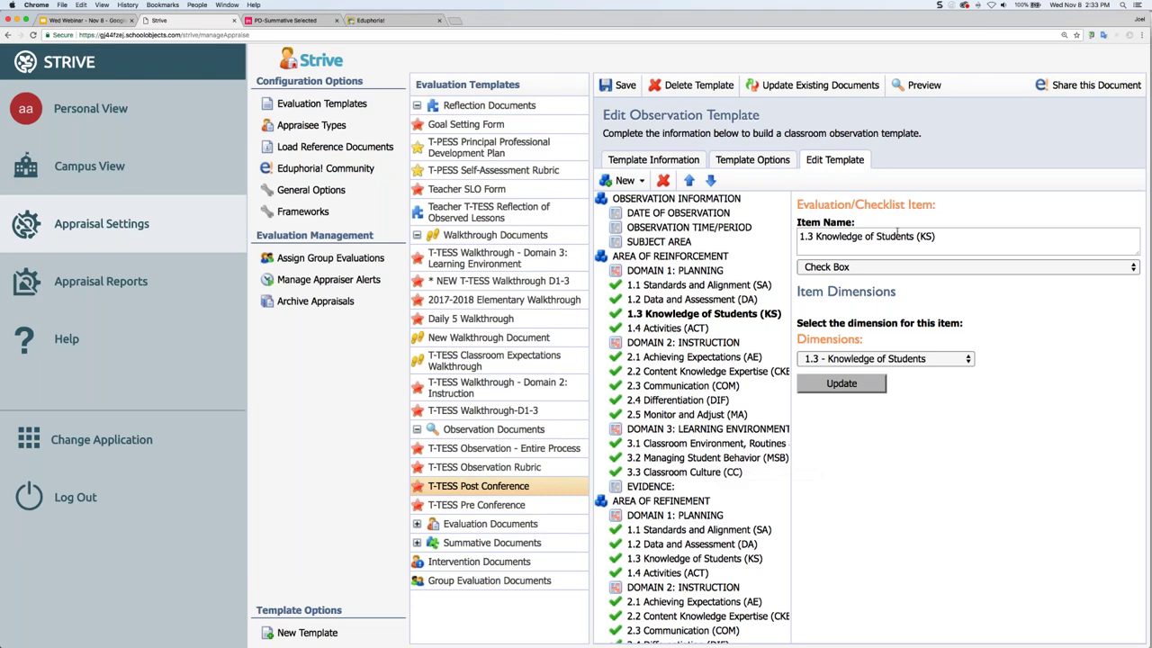
# Look over the T-TESS Post Conference item list and open the groups of the New Walkthrough Document template.
pyautogui.scroll(-3, 693, 414)
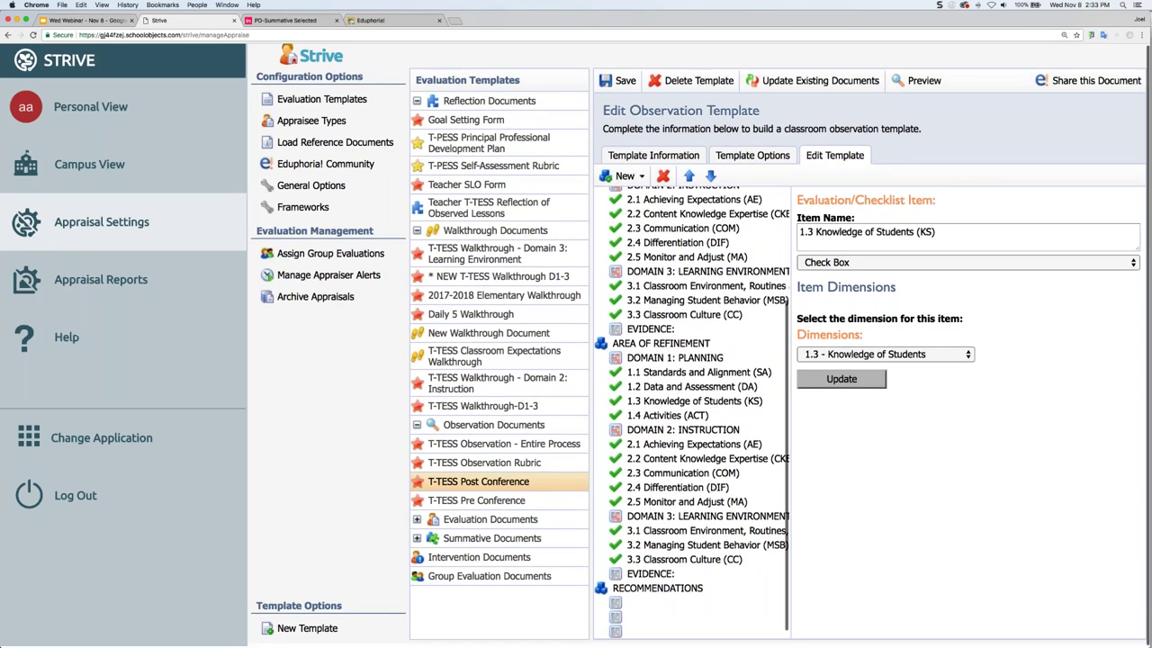
pyautogui.scroll(2, 692, 414)
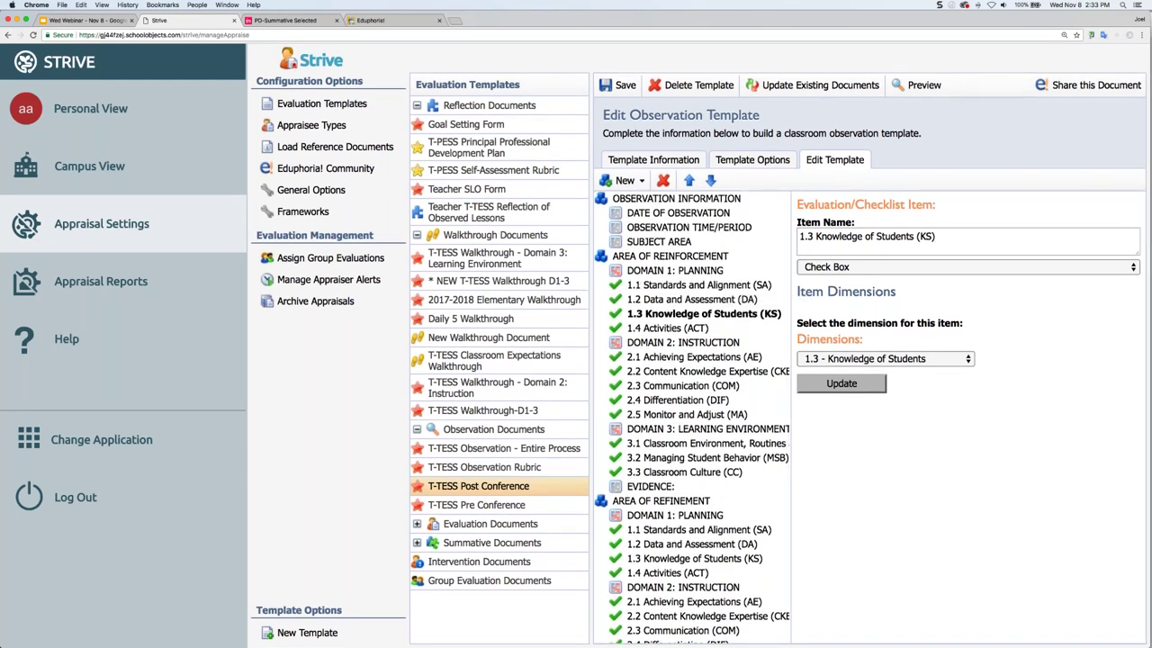
pyautogui.click(489, 344)
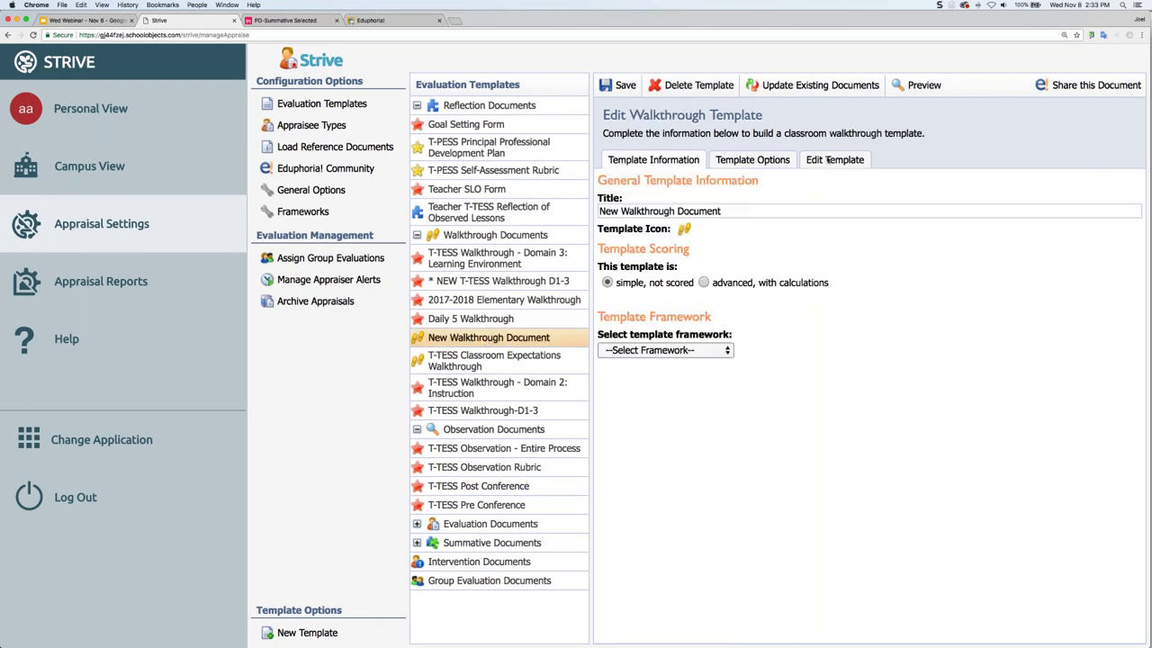
pyautogui.click(828, 159)
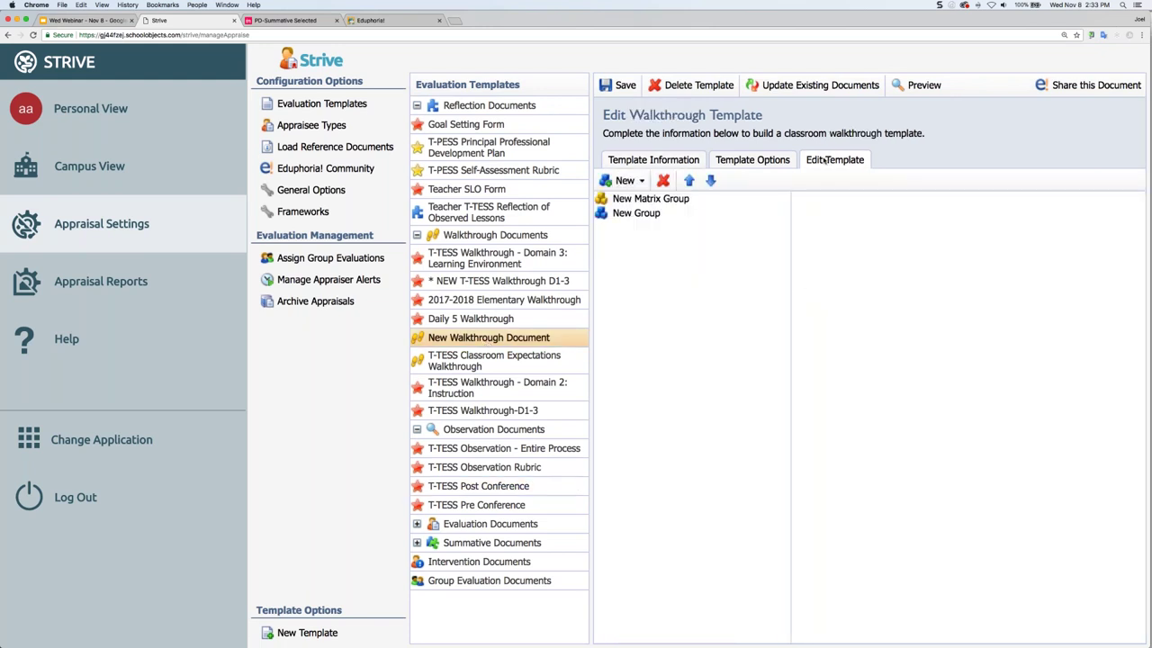
# Preview the 2017-2018 Elementary Walkthrough template, enlarge the preview to look through all its domains, and close it.
pyautogui.click(490, 322)
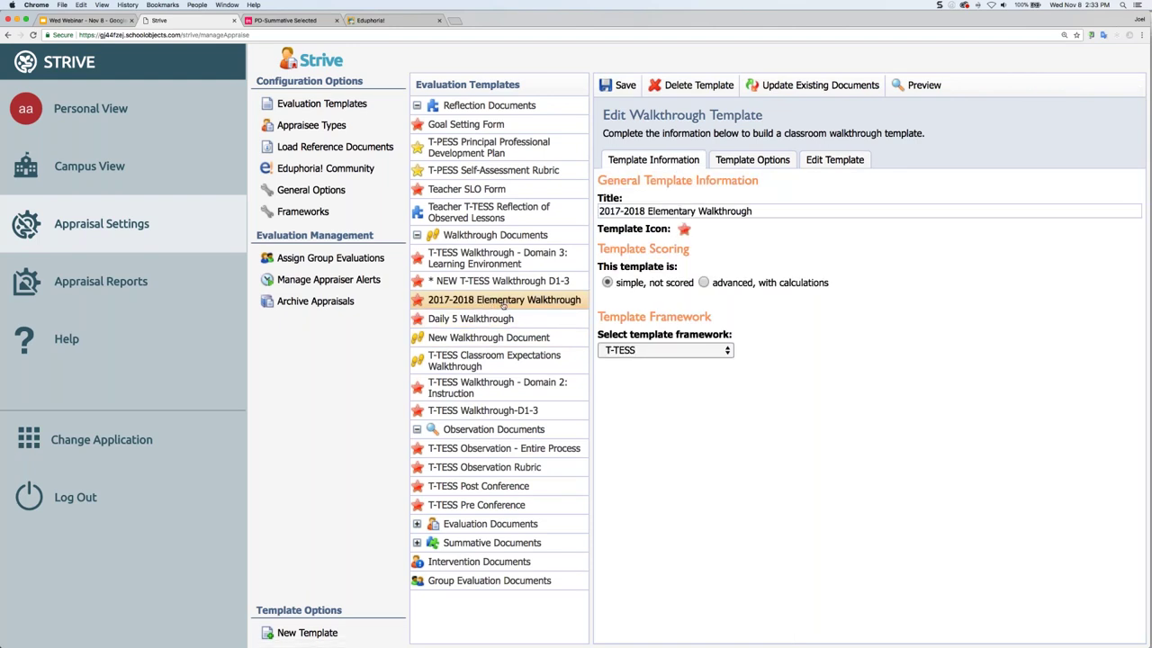
pyautogui.click(826, 160)
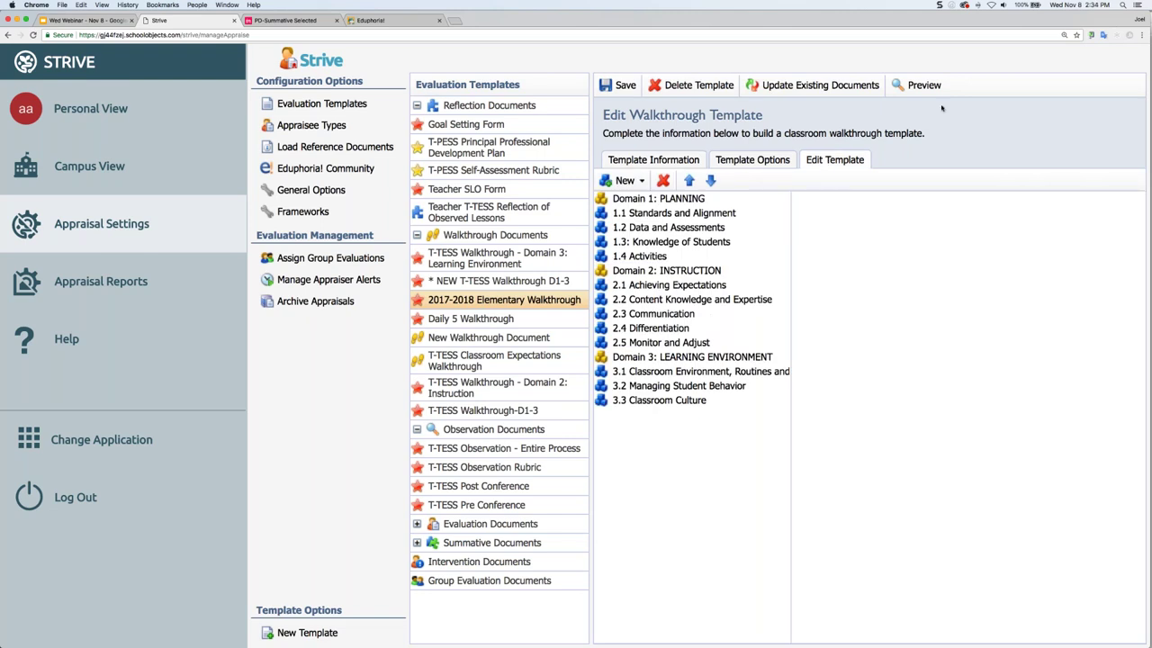
pyautogui.click(920, 85)
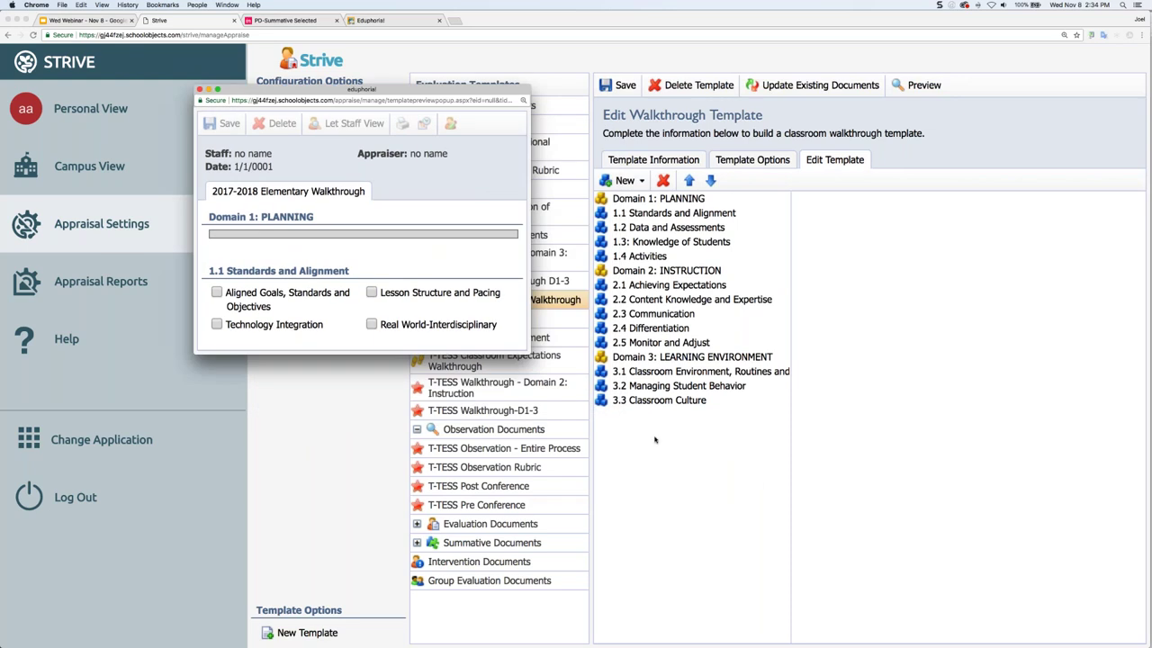
pyautogui.moveTo(531, 355); pyautogui.dragTo(652, 489)
pyautogui.scroll(-10, 652, 489)
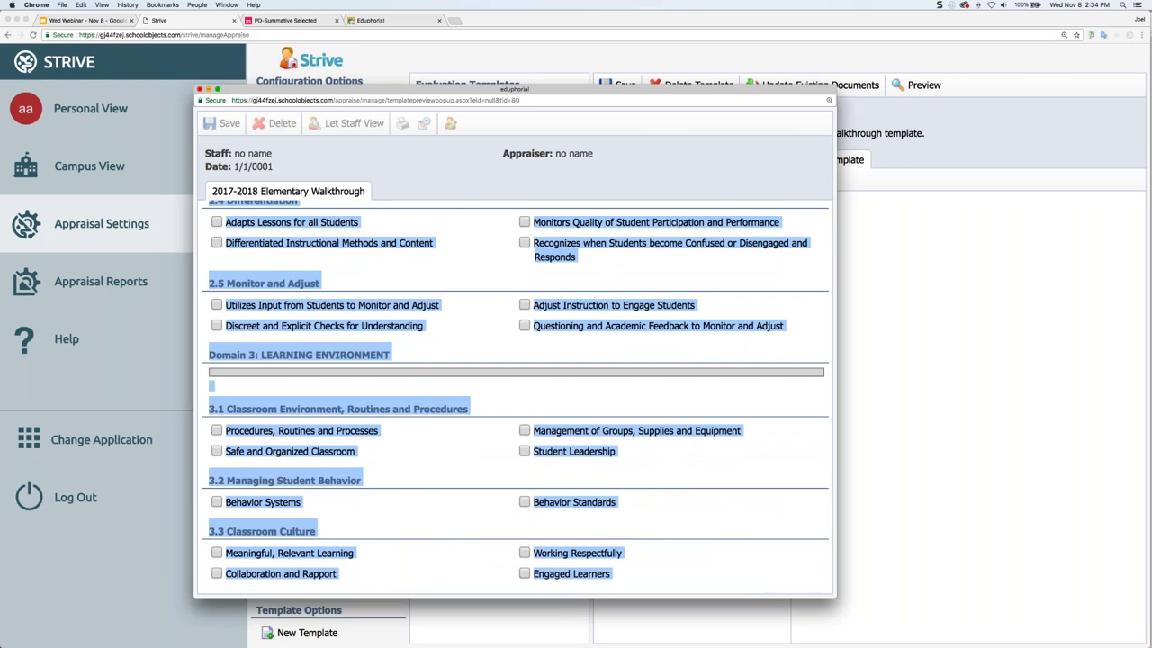
pyautogui.click(200, 90)
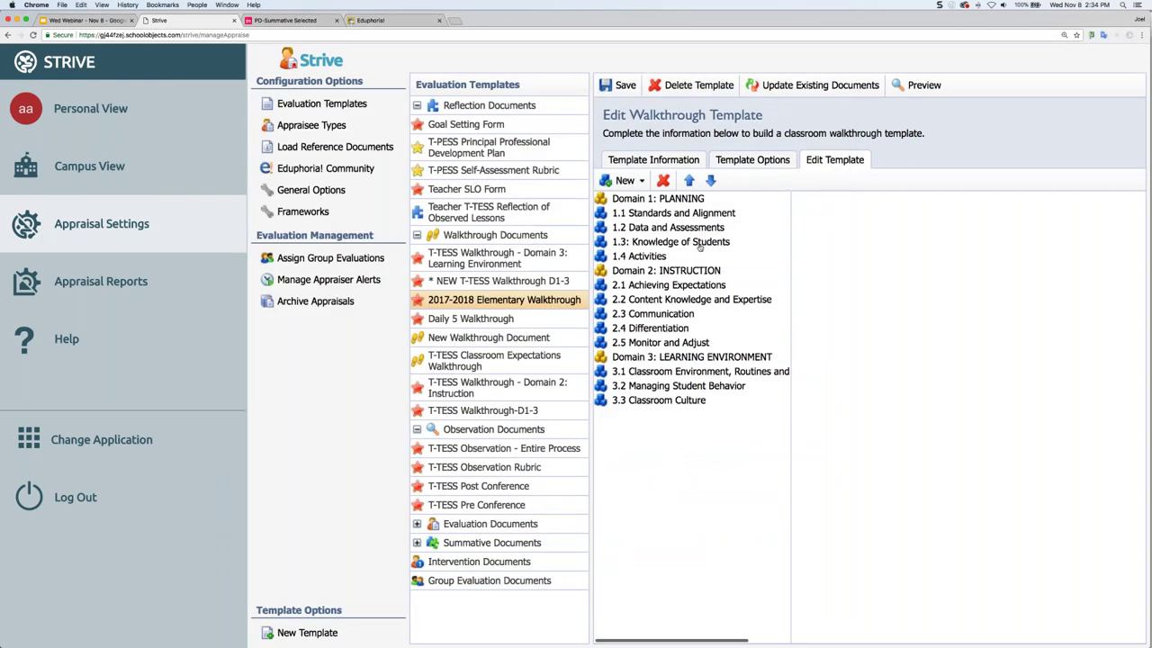
# Look at the matrix columns and rows of the Domain 1: PLANNING group in the 2017-2018 Elementary Walkthrough template.
pyautogui.click(676, 200)
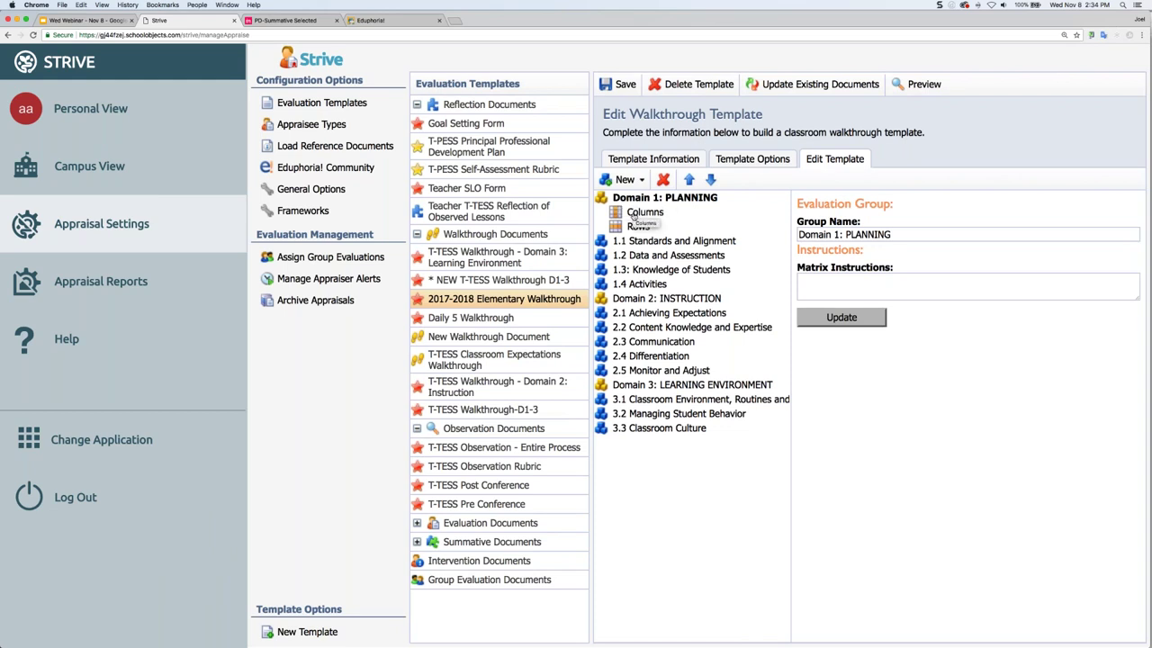
pyautogui.click(637, 213)
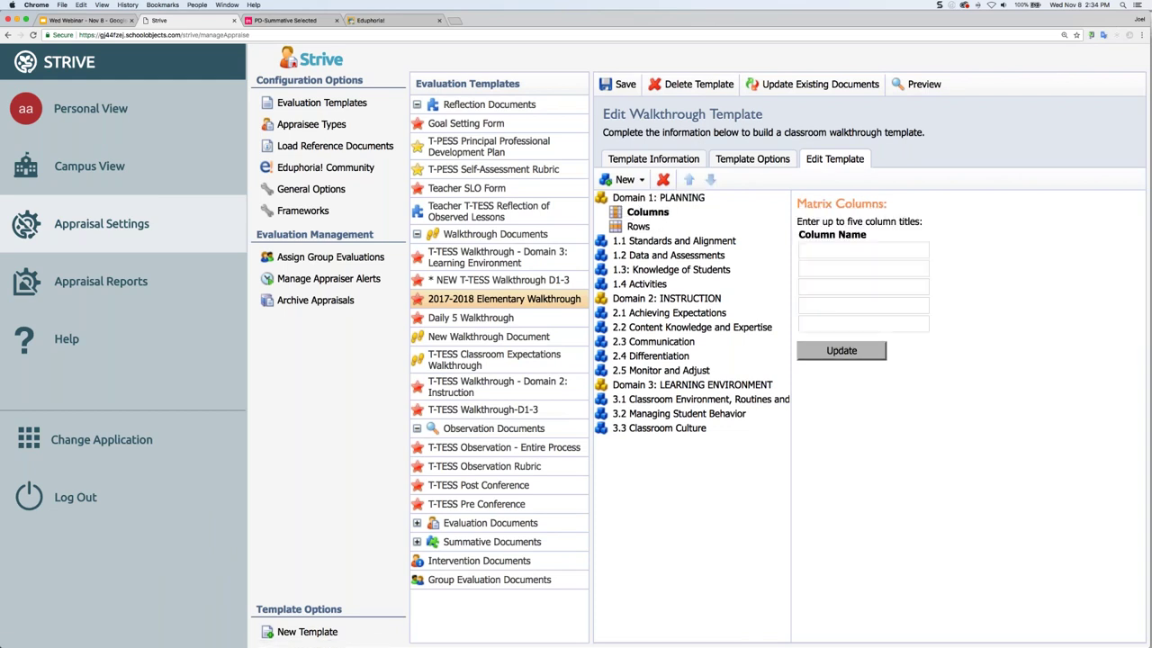
pyautogui.click(638, 226)
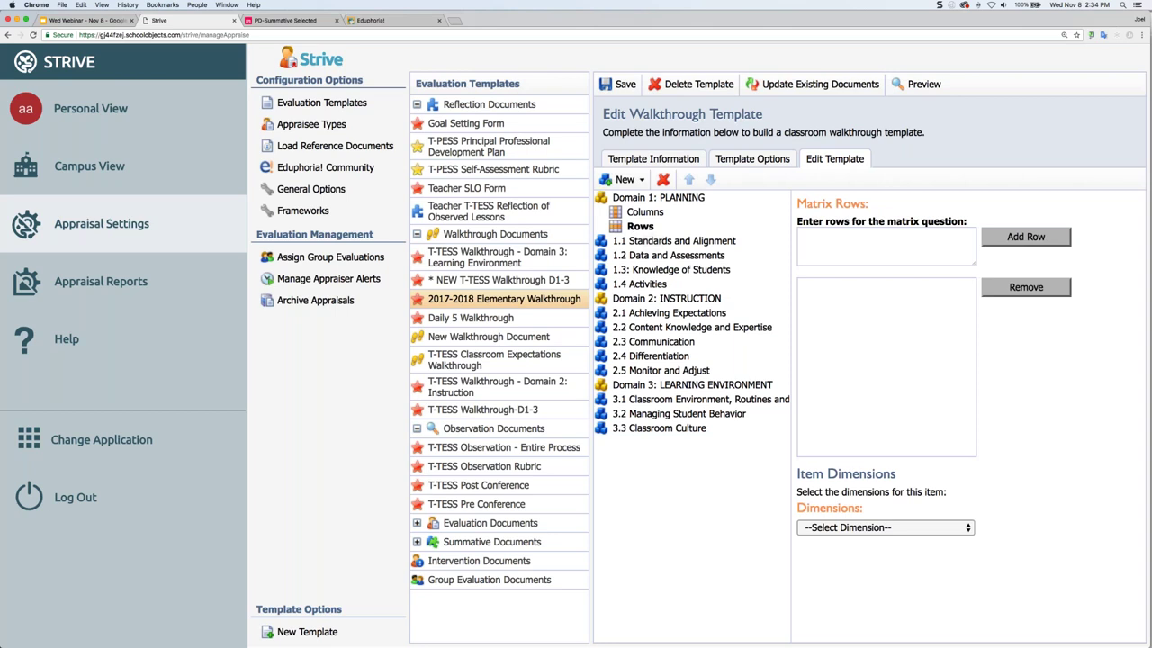
# View the item lists of the T-TESS Walkthrough - Domain 3: Learning Environment and T-TESS Post Conference templates.
pyautogui.click(487, 259)
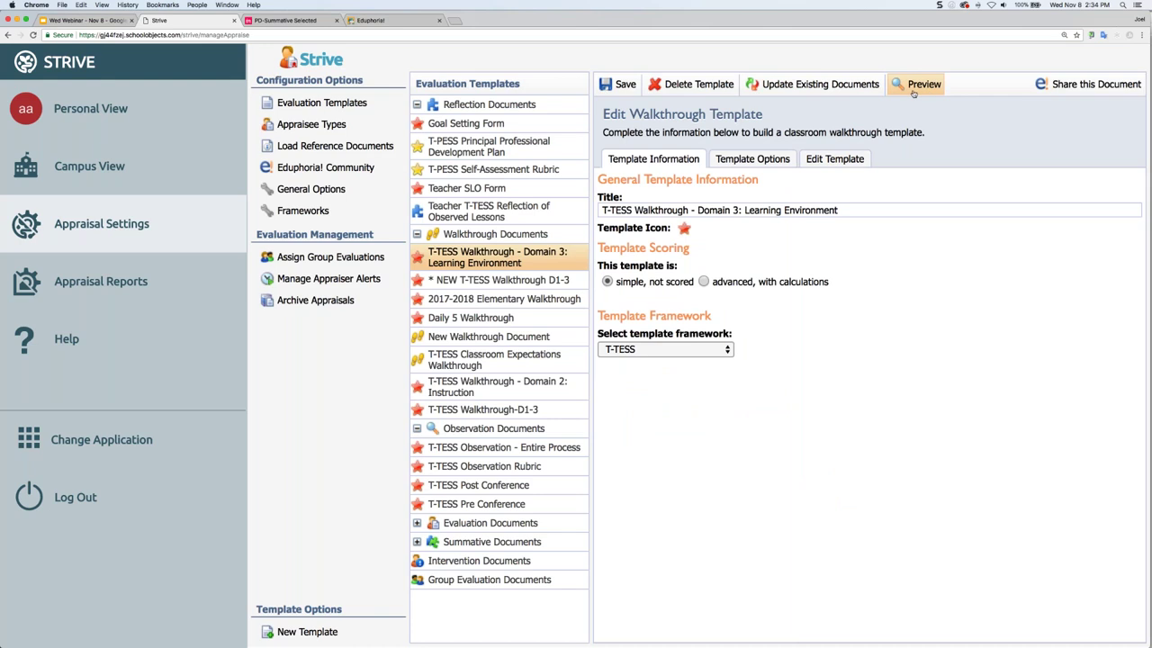
pyautogui.click(842, 160)
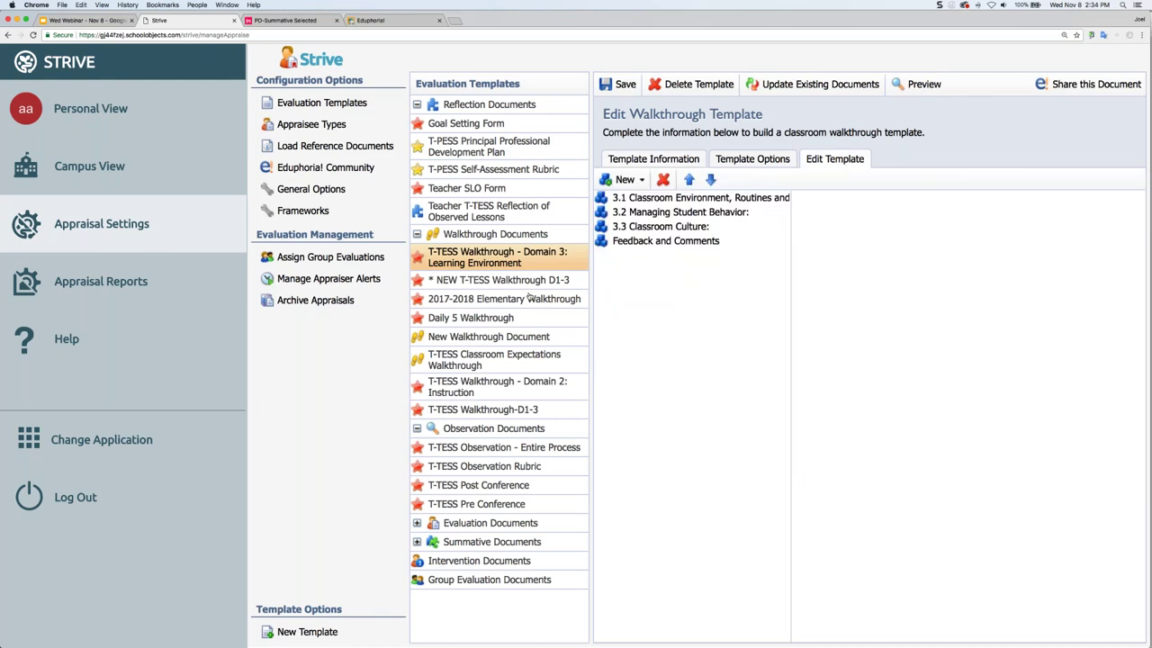
pyautogui.click(491, 485)
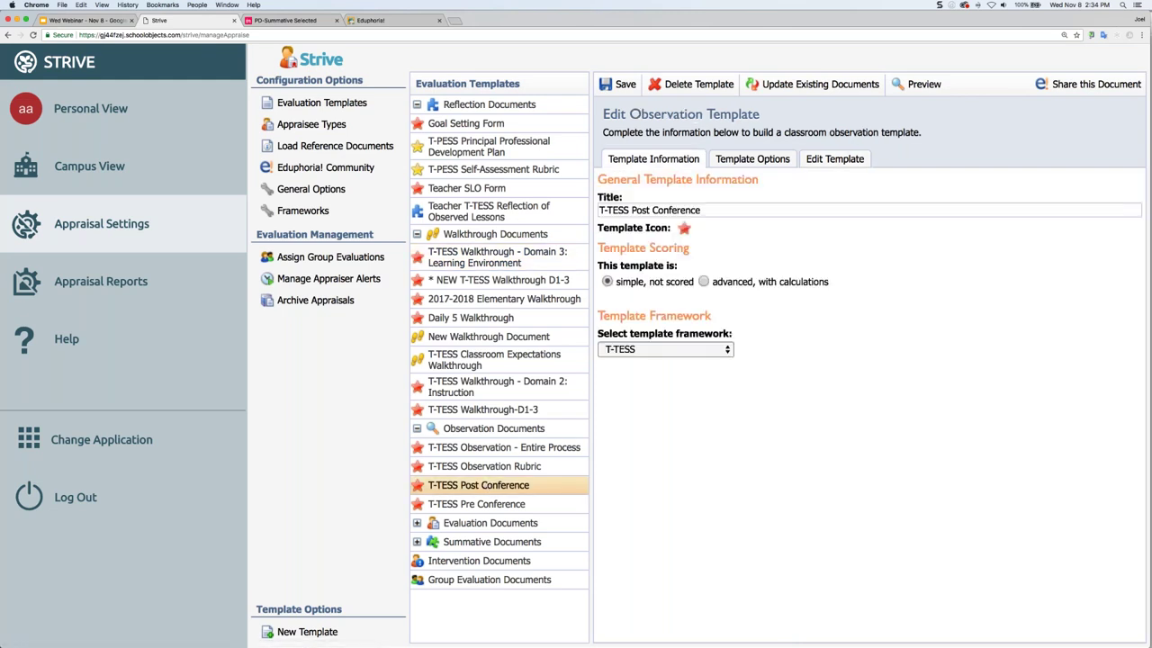
pyautogui.click(837, 159)
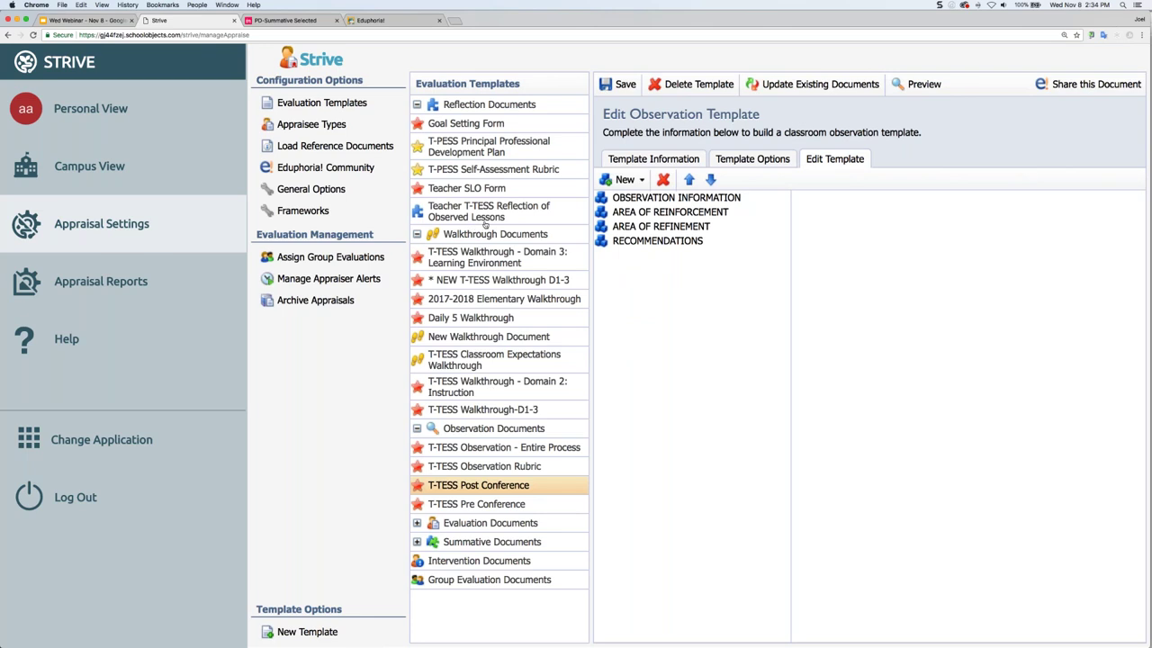
# Open the T-TESS Observation Rubric template's items and view the matrix columns and rows of DOMAIN 1: PLANNING.
pyautogui.click(495, 468)
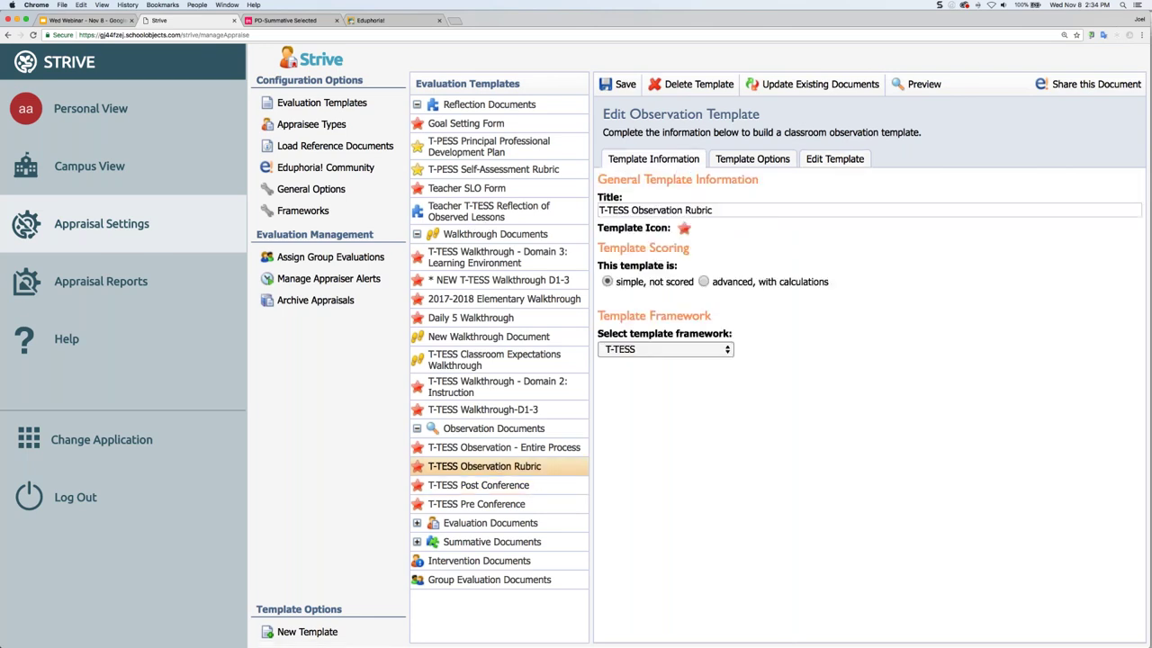
pyautogui.click(844, 160)
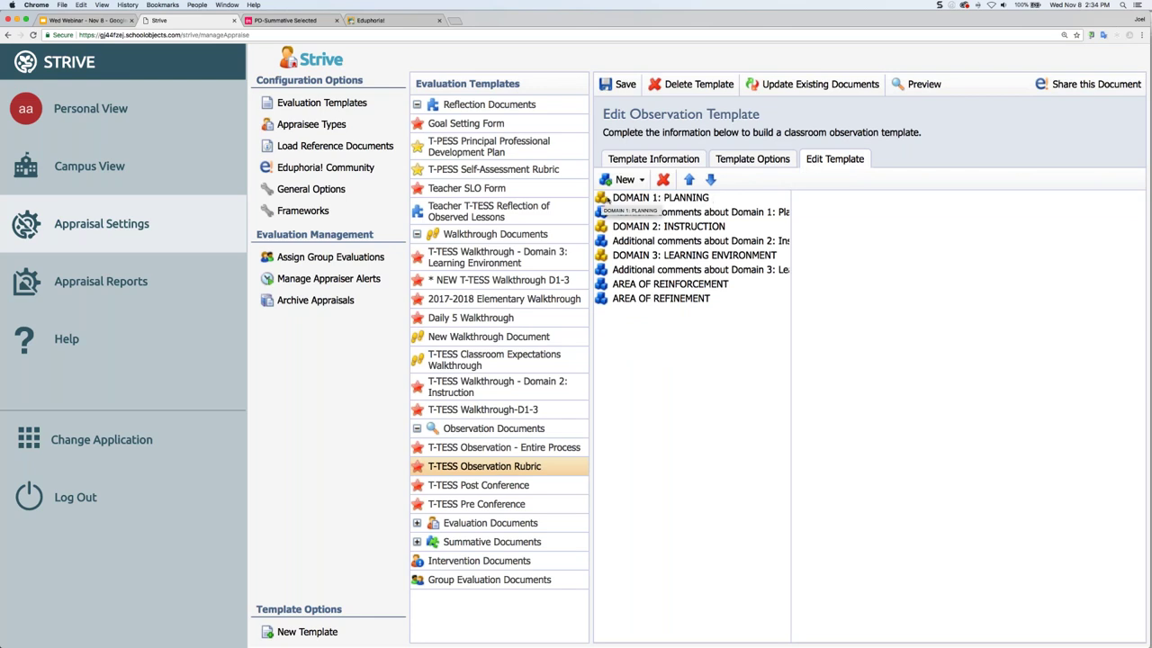
pyautogui.click(624, 198)
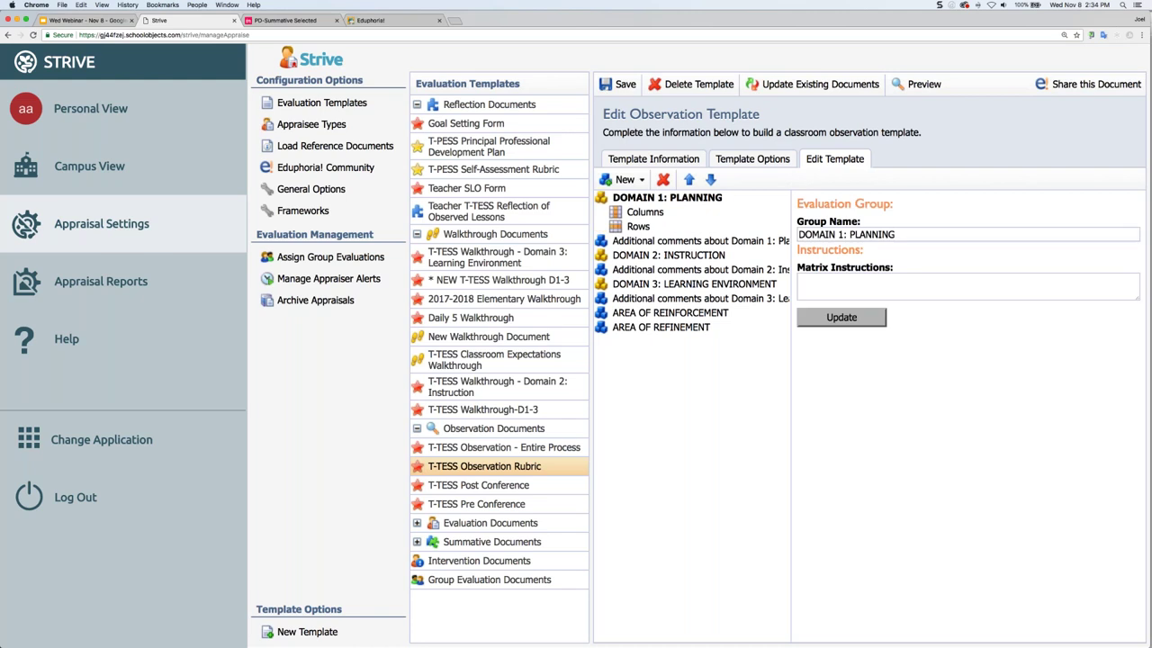
pyautogui.click(644, 212)
pyautogui.click(641, 227)
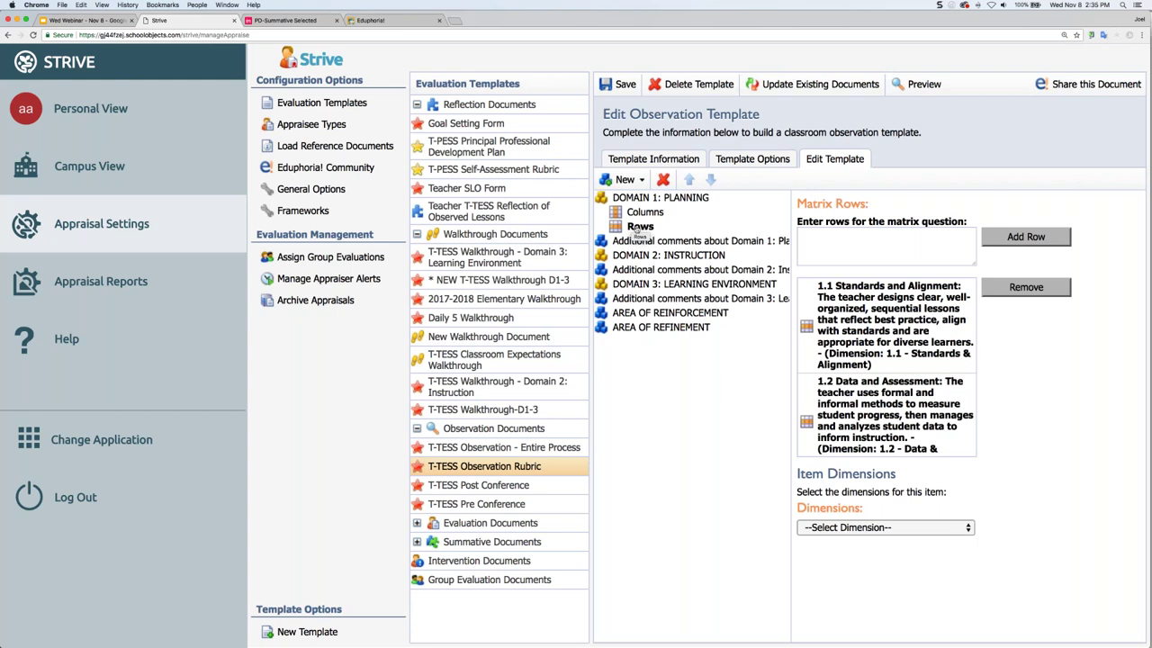
# Preview the T-TESS Observation Rubric, enlarge the preview to see the full rating matrix, and close it.
pyautogui.click(920, 84)
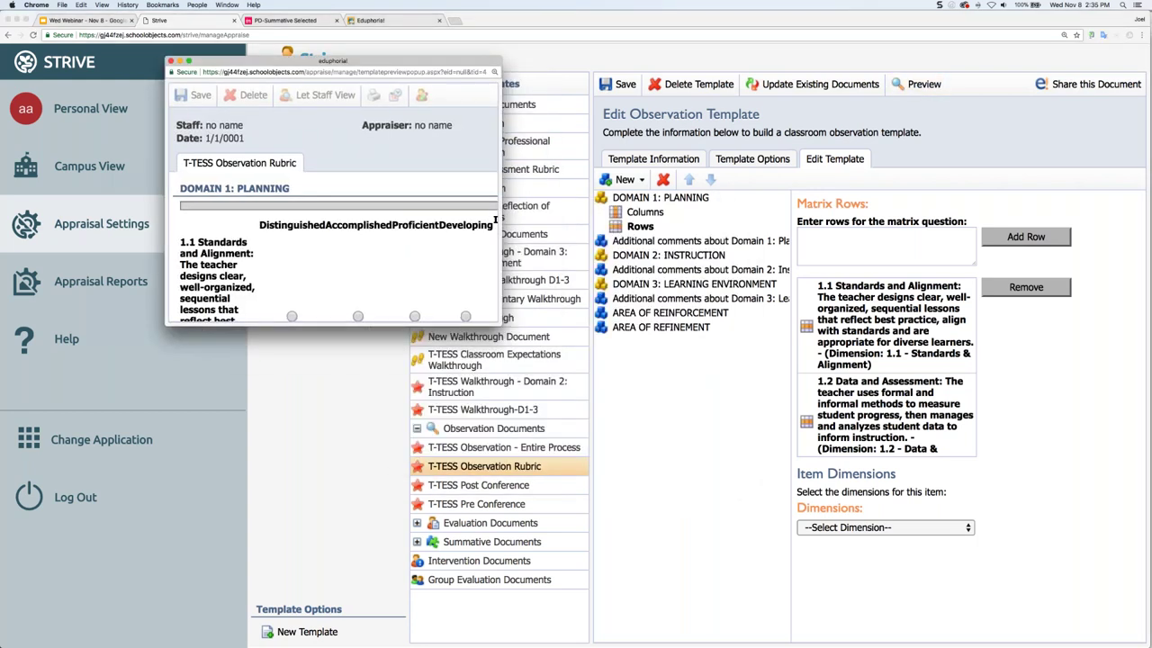
pyautogui.moveTo(498, 322); pyautogui.dragTo(1027, 534)
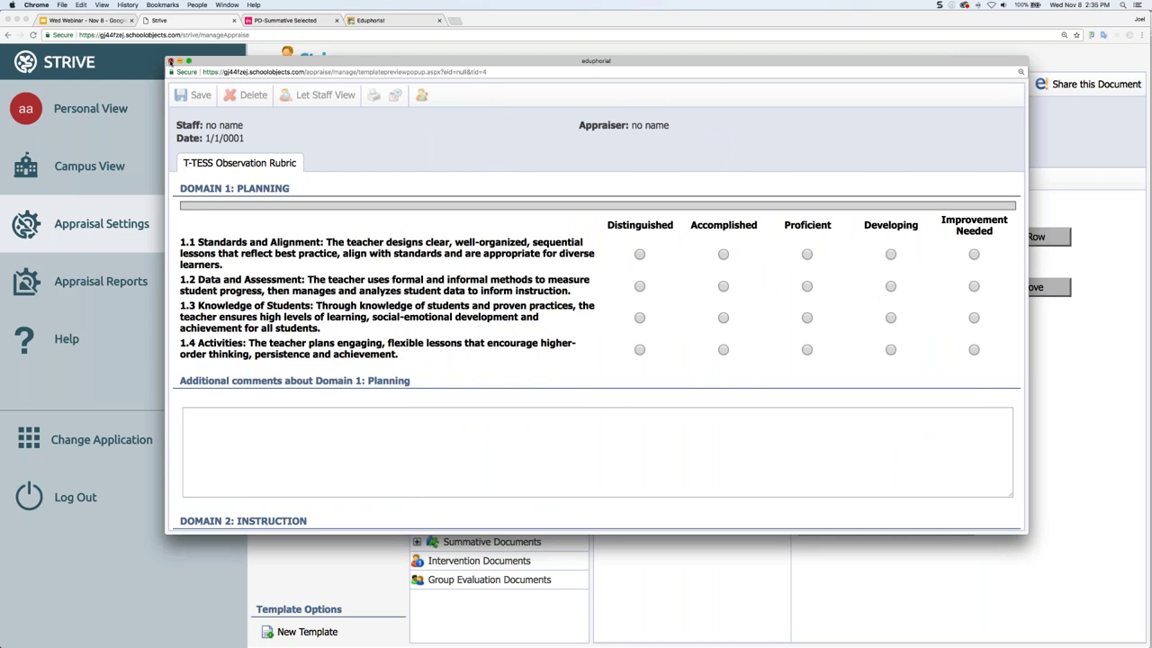
pyautogui.click(171, 61)
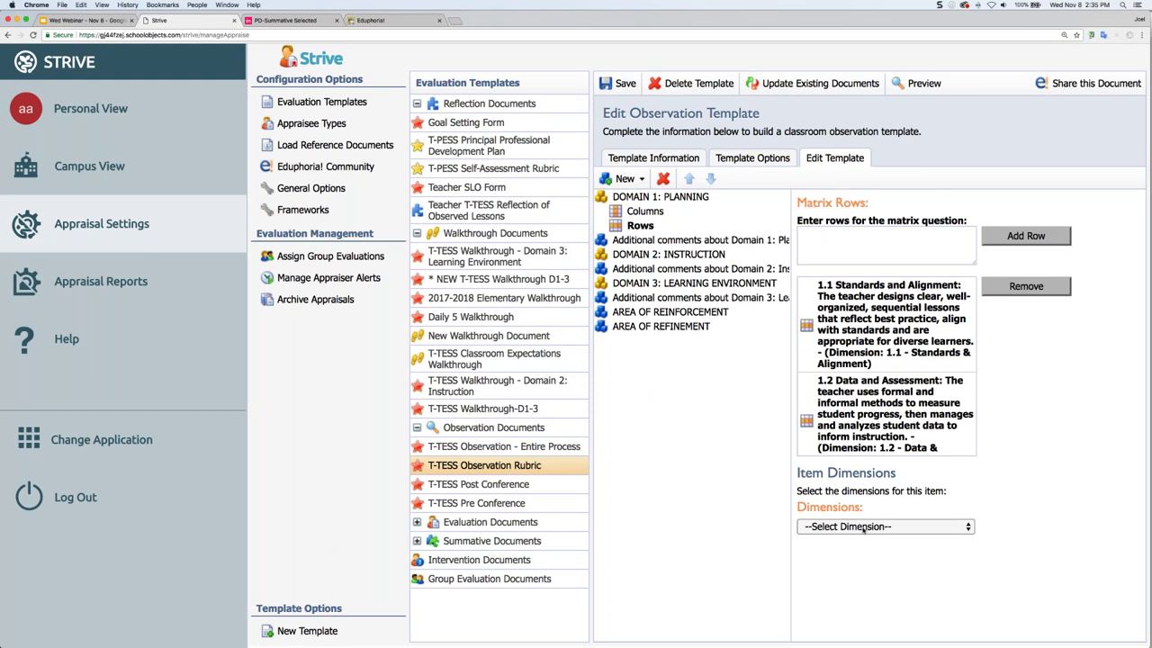
# Review the Domain 1 matrix rows, assign dimension 1.1 - Standards & Alignment to the Standards and Alignment row, and update it.
pyautogui.scroll(-5, 871, 376)
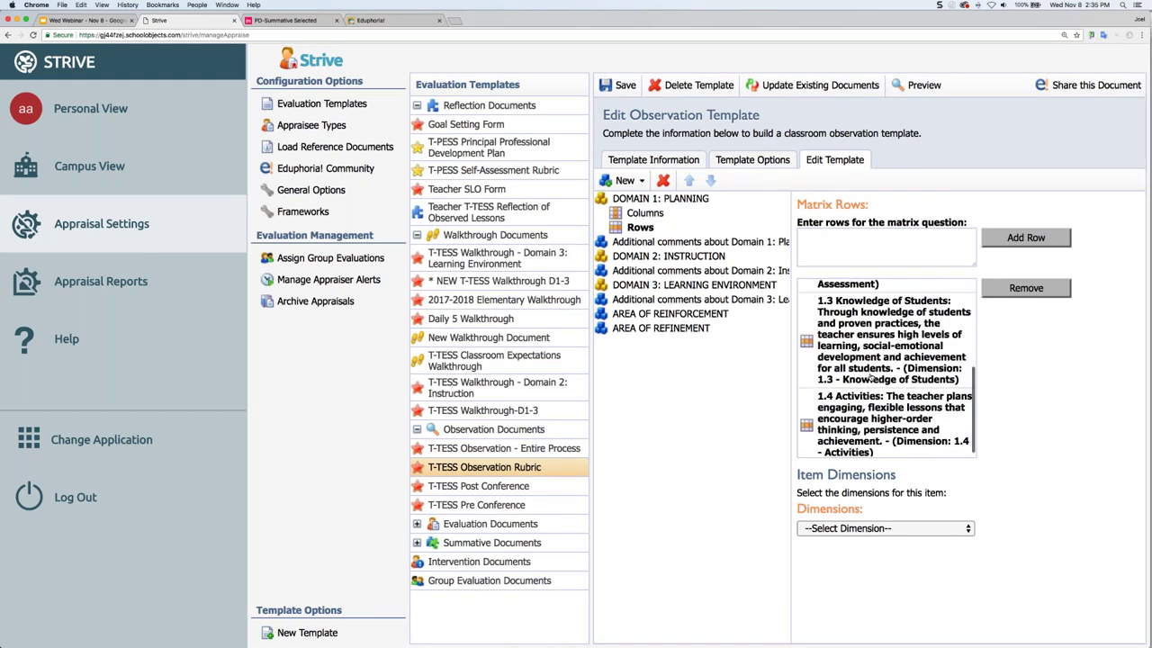
pyautogui.scroll(5, 870, 377)
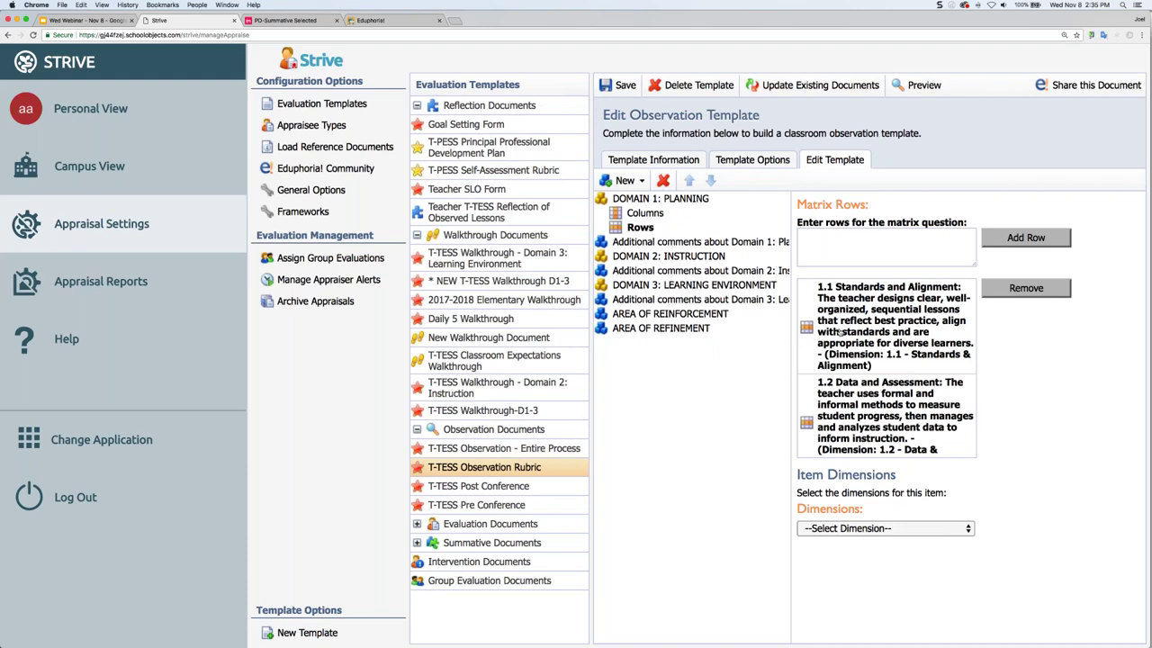
pyautogui.click(838, 331)
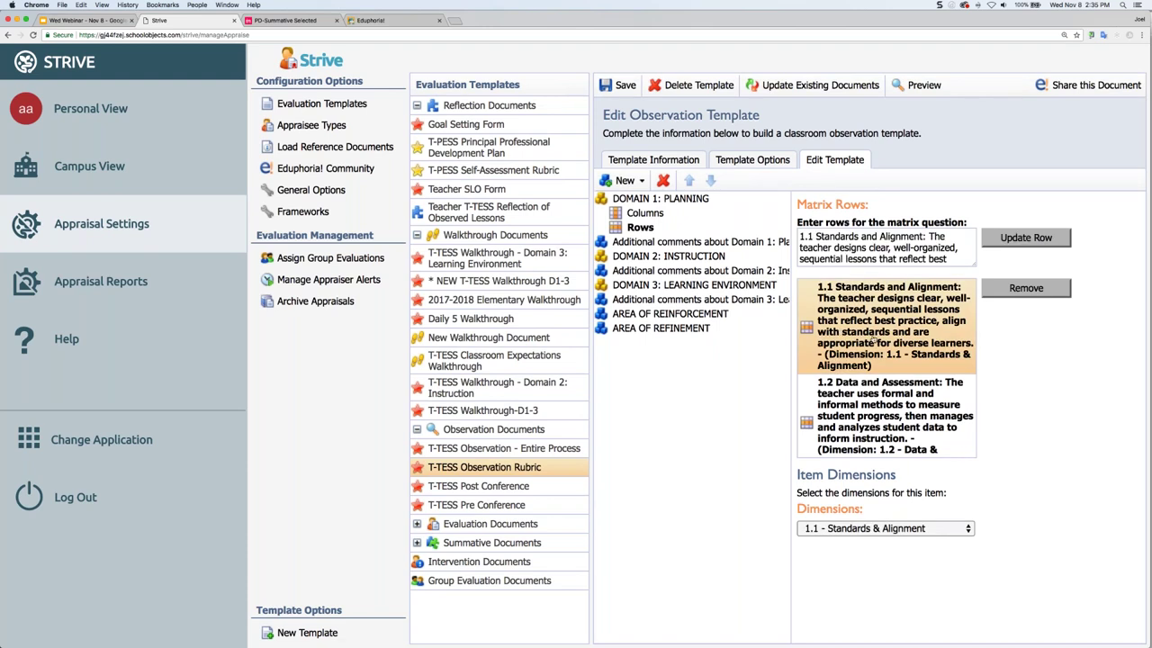
pyautogui.click(826, 240)
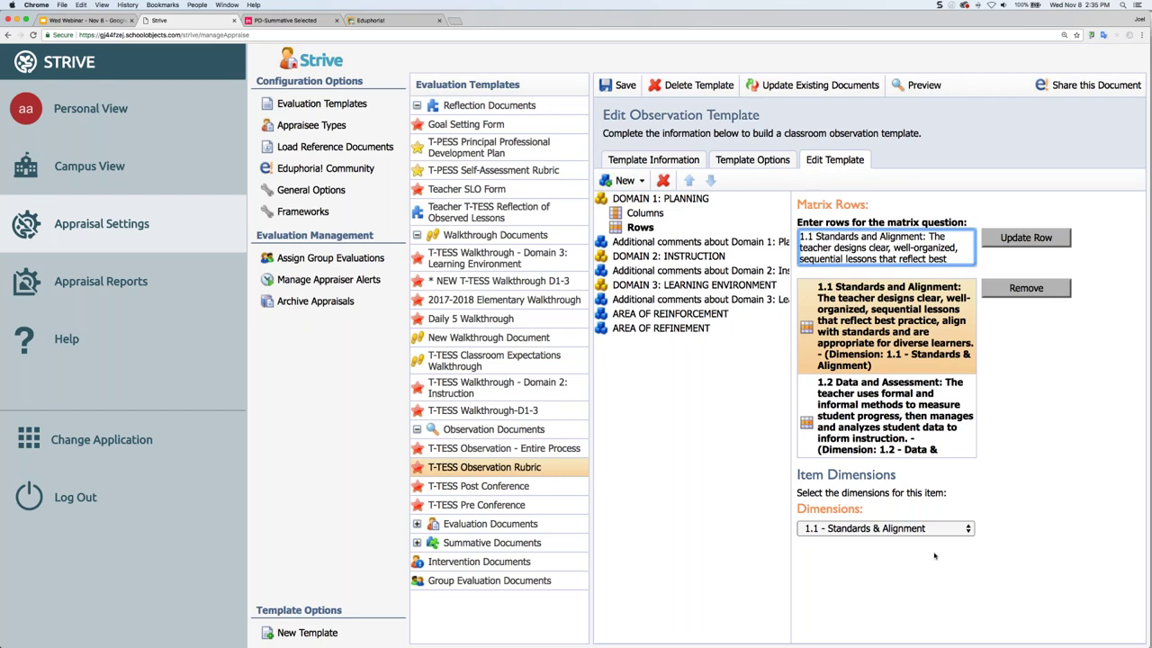
pyautogui.click(906, 532)
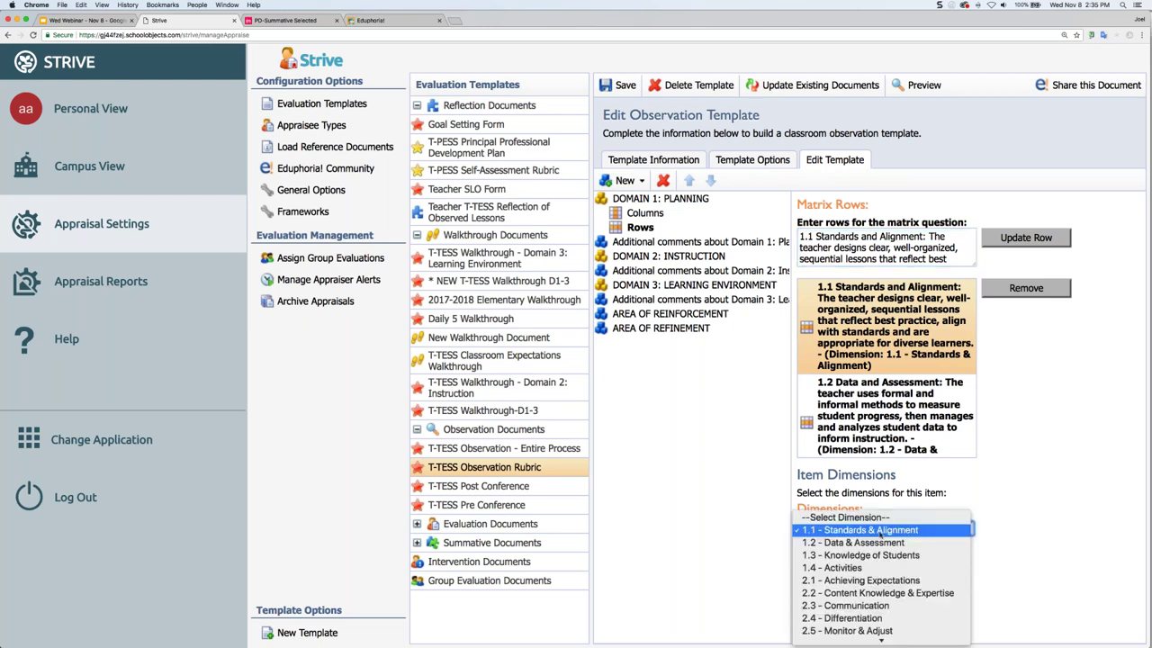
pyautogui.click(882, 531)
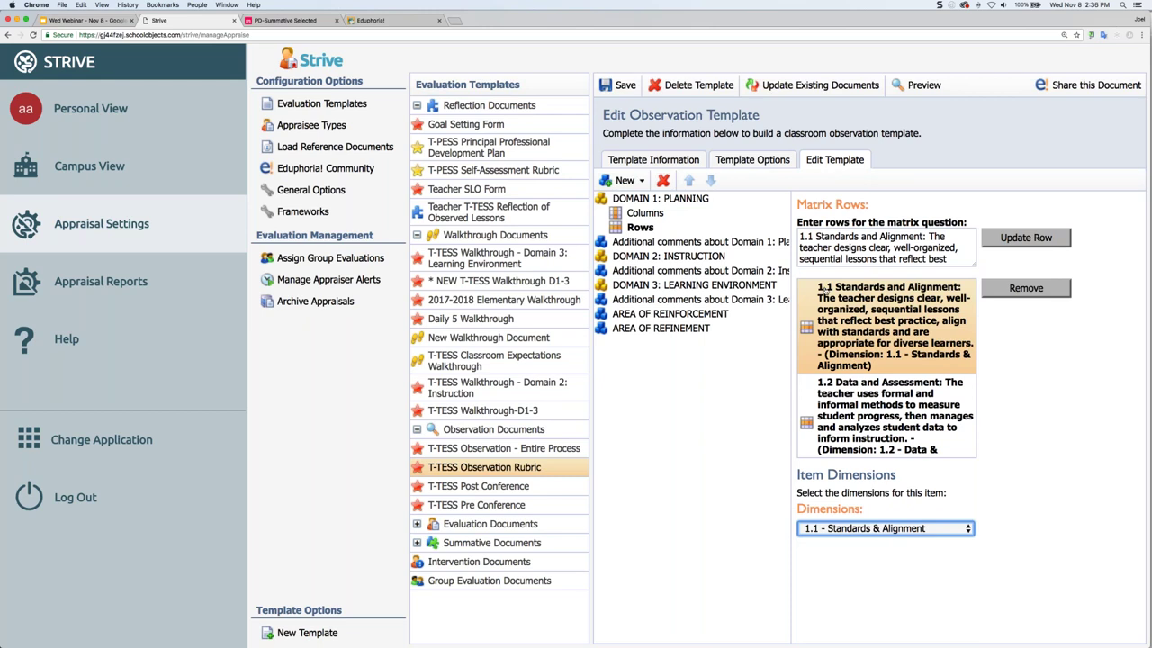
pyautogui.click(1026, 238)
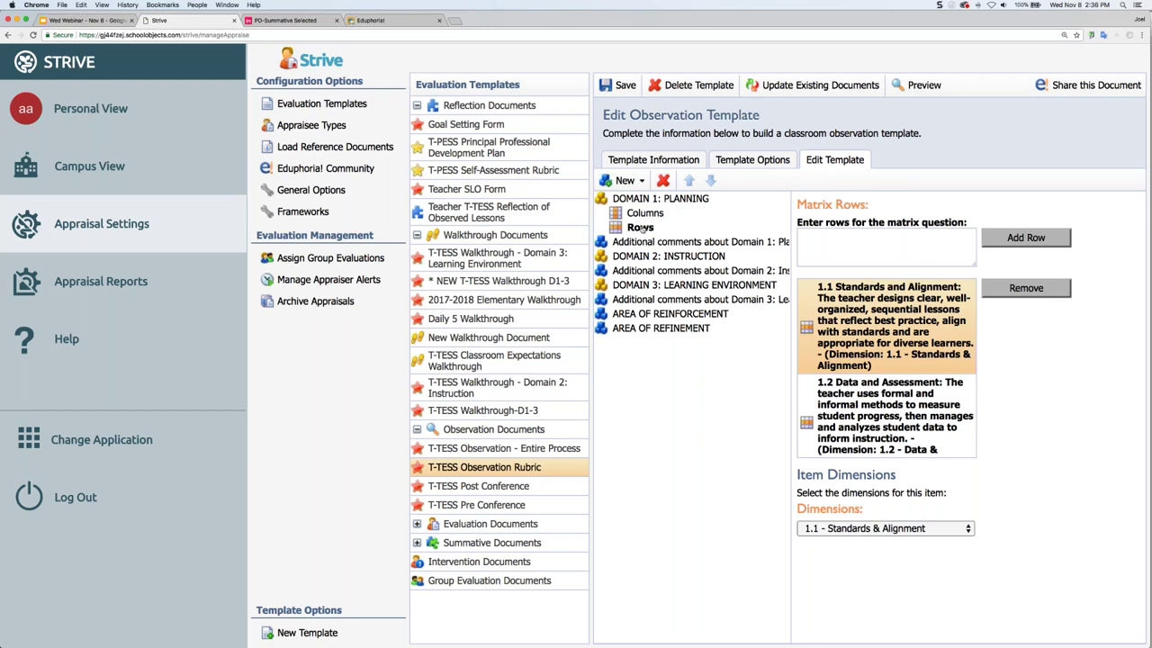
# Expand the DOMAIN 2: INSTRUCTION and DOMAIN 3: LEARNING ENVIRONMENT groups and return to the rows of DOMAIN 1: PLANNING.
pyautogui.click(669, 255)
pyautogui.click(646, 314)
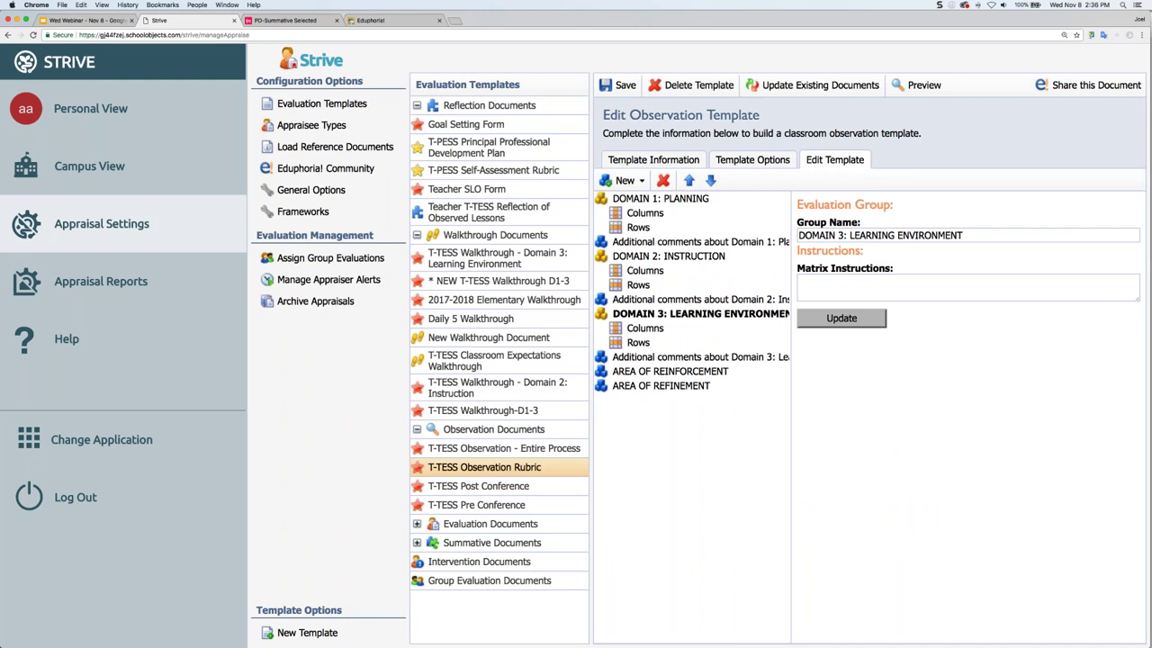
pyautogui.click(639, 227)
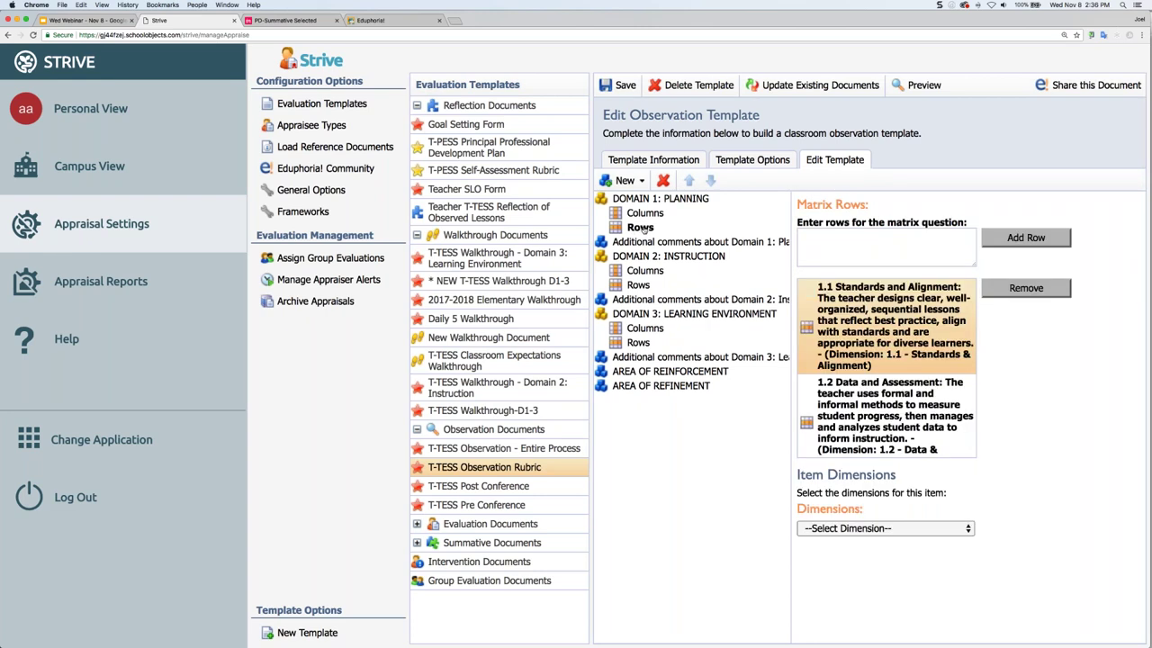
# Assign dimension 1.2 - Data & Assessment to the Data and Assessment row and update the row.
pyautogui.click(855, 396)
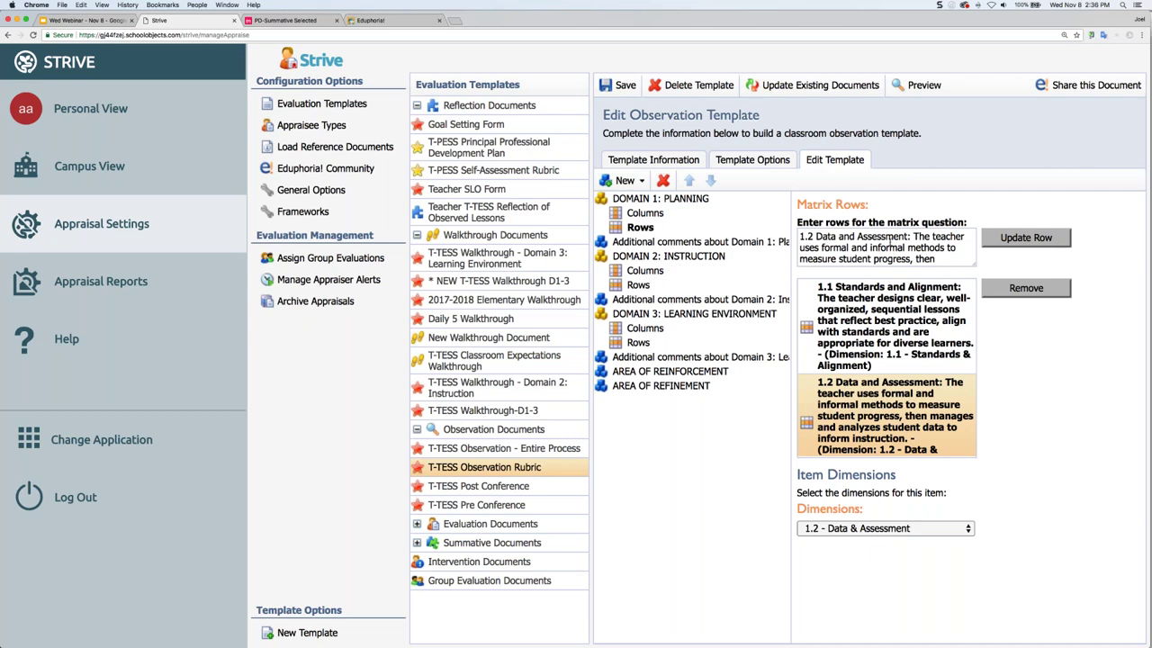
pyautogui.click(902, 531)
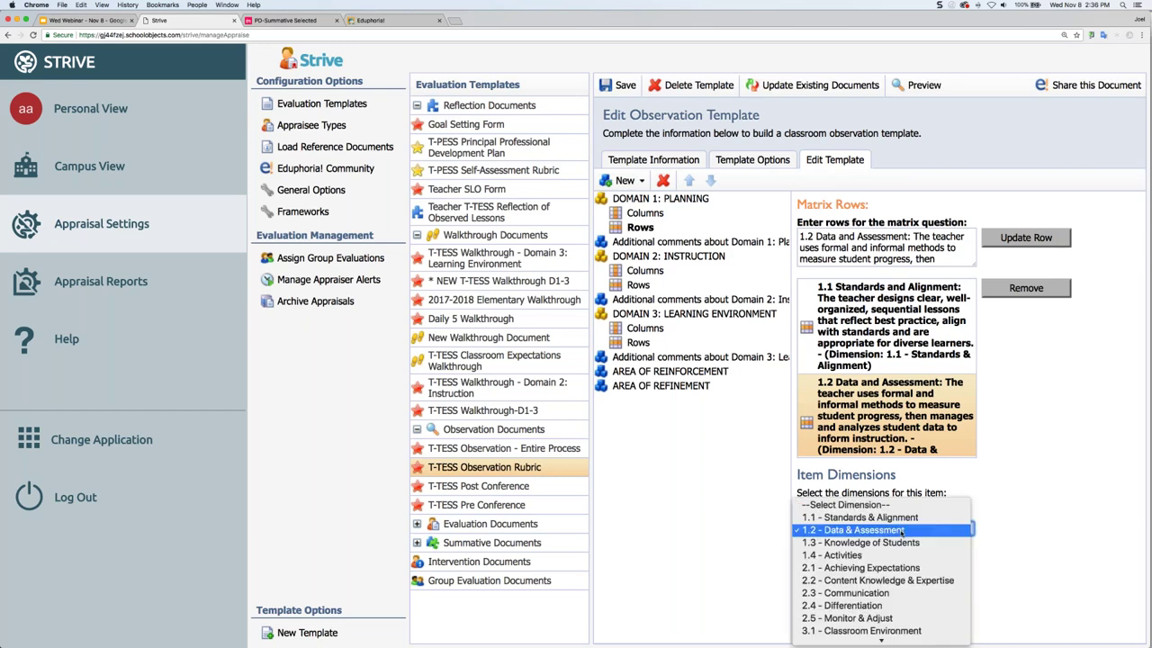
pyautogui.click(865, 531)
pyautogui.click(1026, 238)
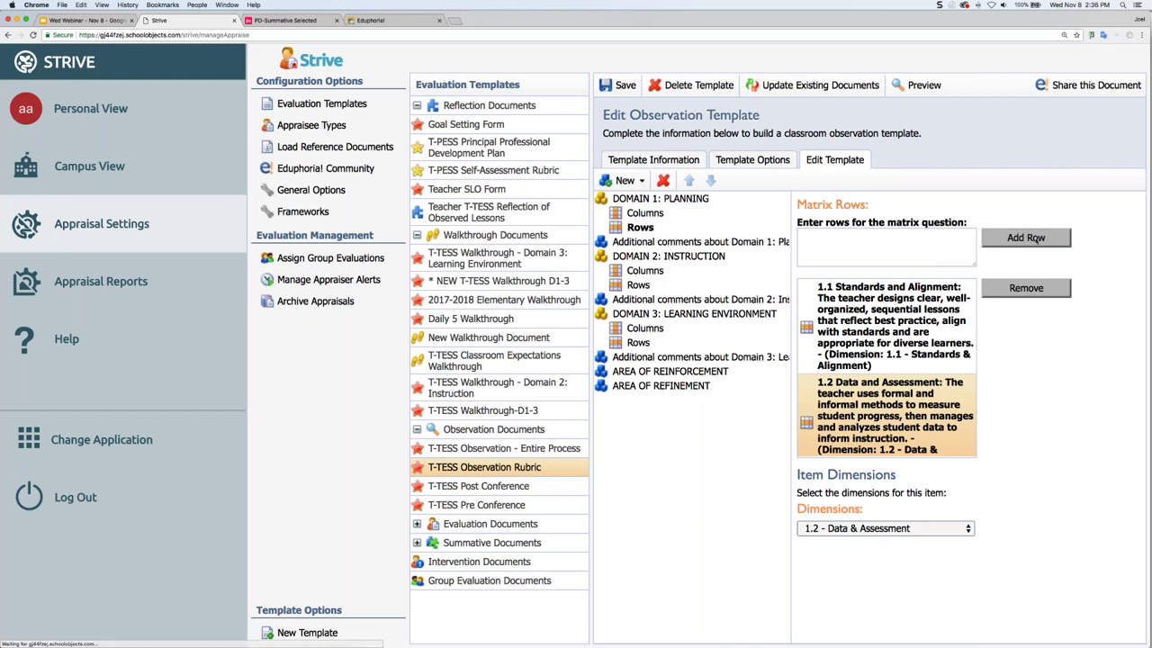
# Assign dimension 1.3 - Knowledge of Students to the Knowledge of Students row and update the row.
pyautogui.scroll(-3, 894, 396)
pyautogui.click(895, 396)
pyautogui.click(913, 530)
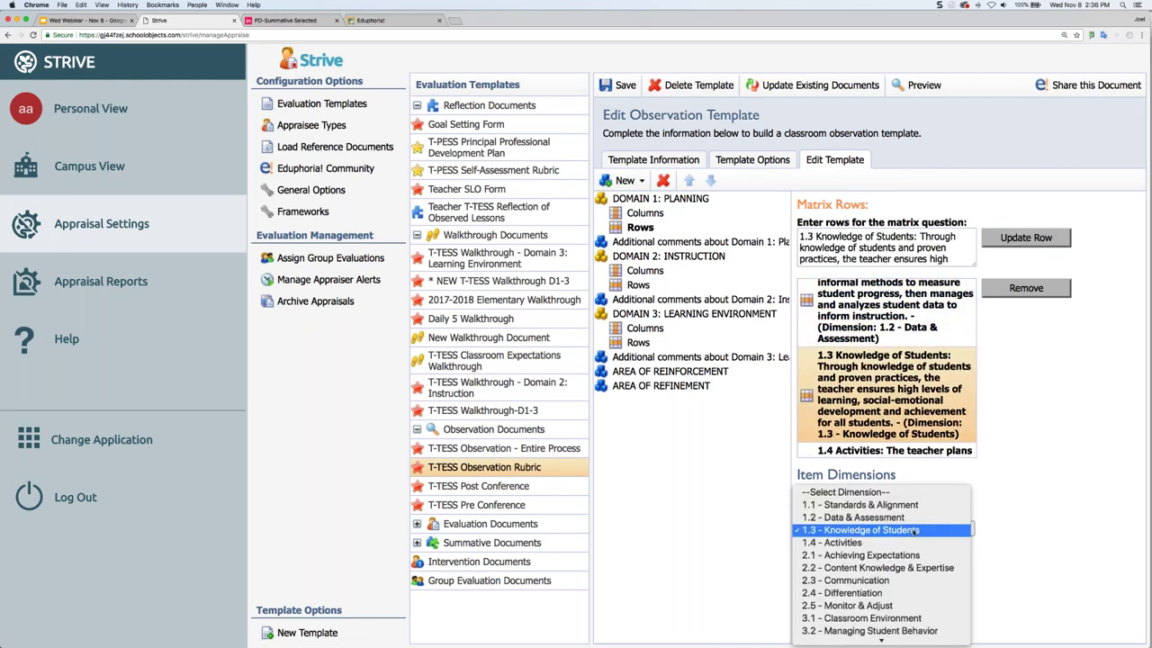
pyautogui.click(913, 530)
pyautogui.click(1026, 237)
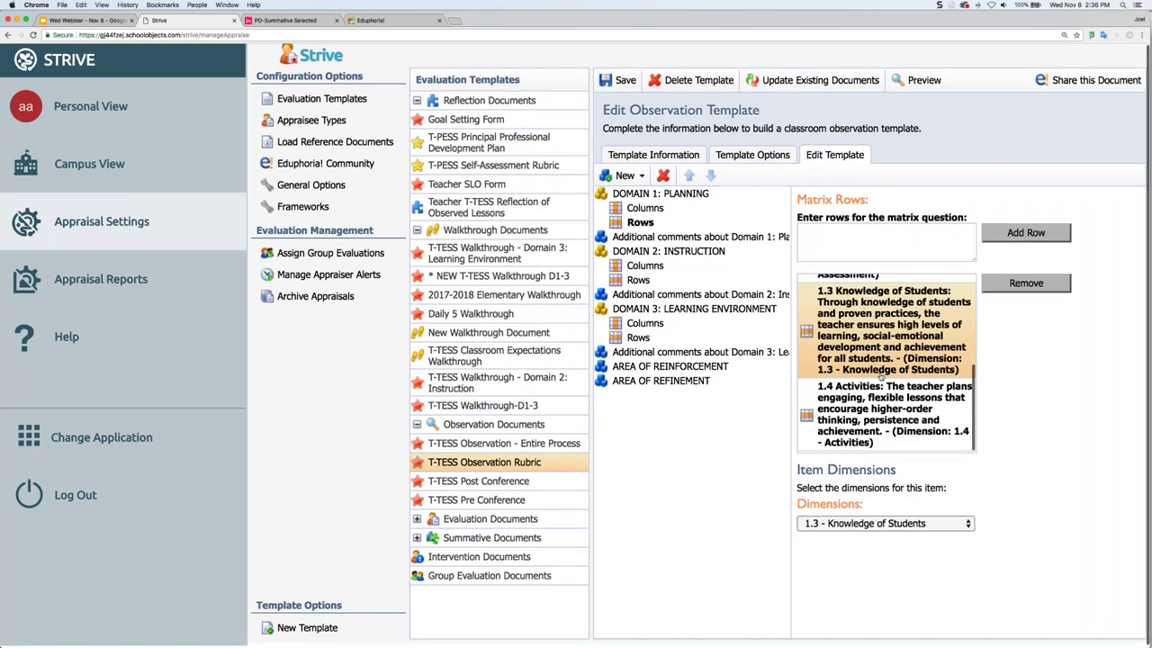
# Clear the dimension of the 1.2 Data and Assessment row, update the row, and check the available dimensions without choosing one.
pyautogui.scroll(2, 911, 361)
pyautogui.scroll(1, 888, 360)
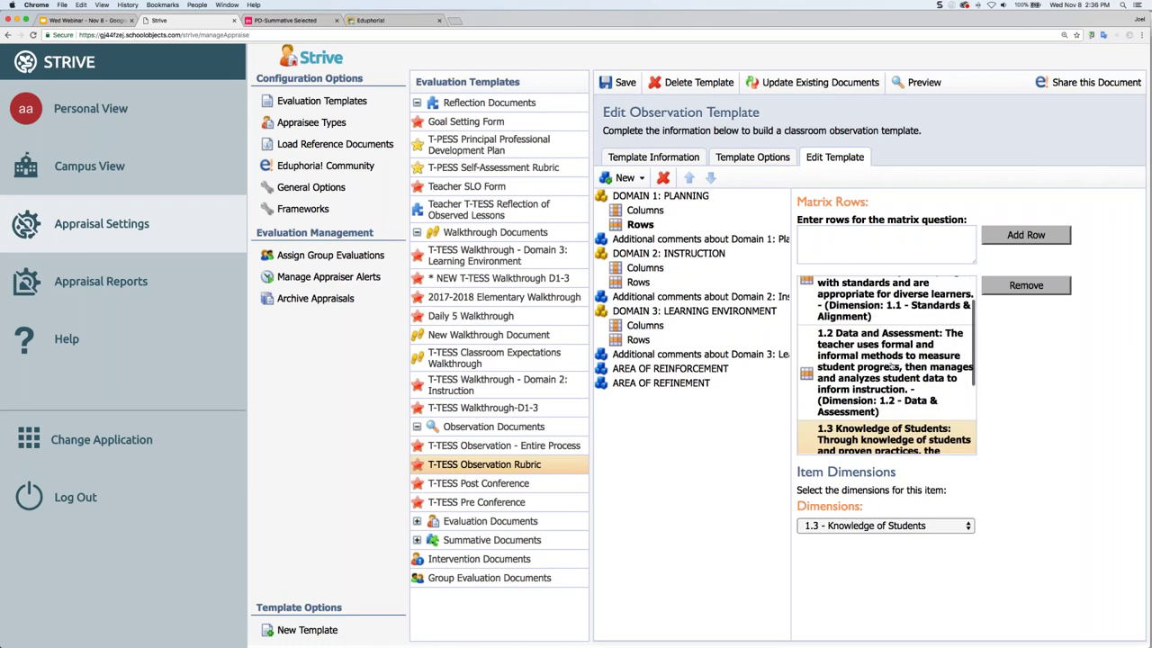
pyautogui.click(887, 364)
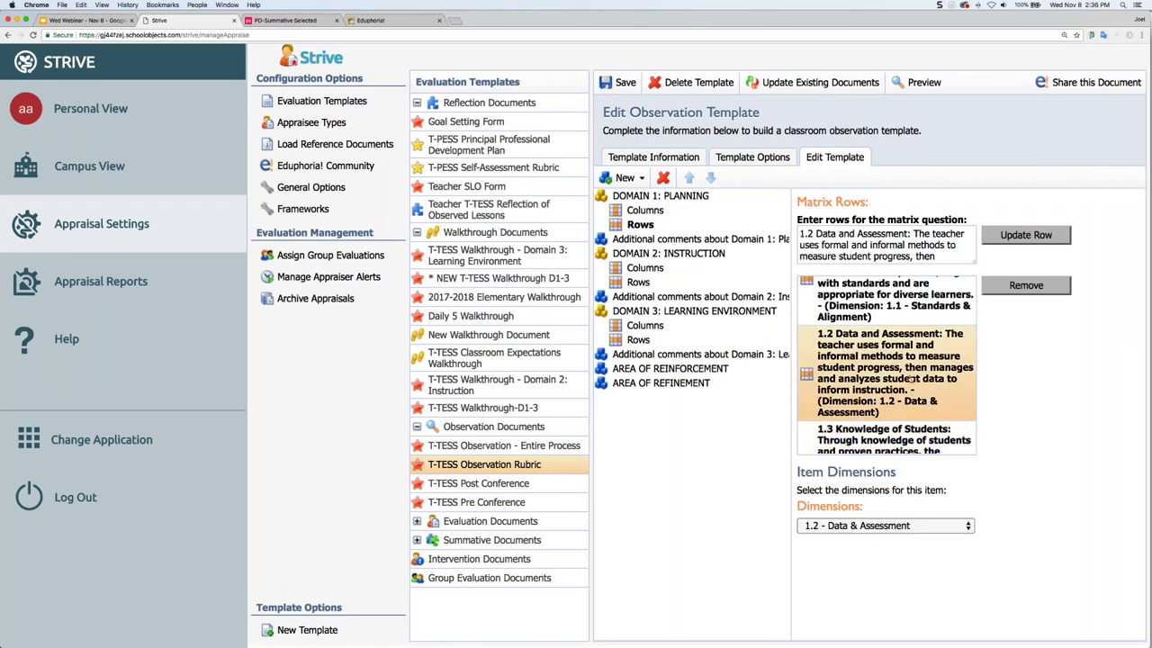
pyautogui.click(922, 529)
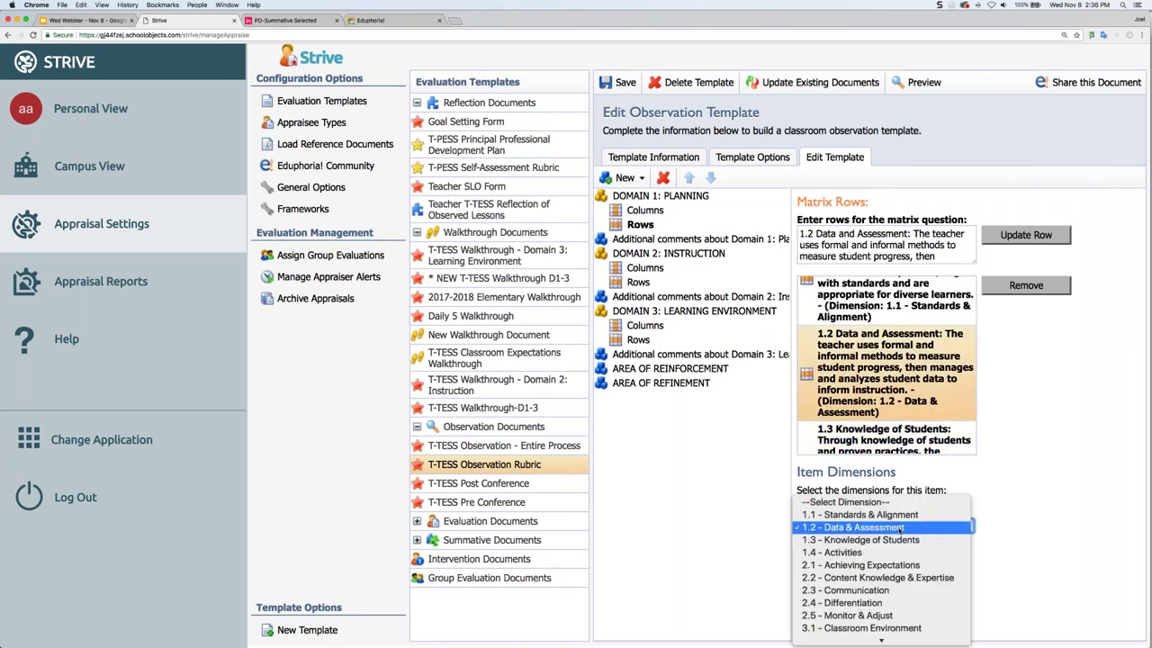
pyautogui.click(857, 504)
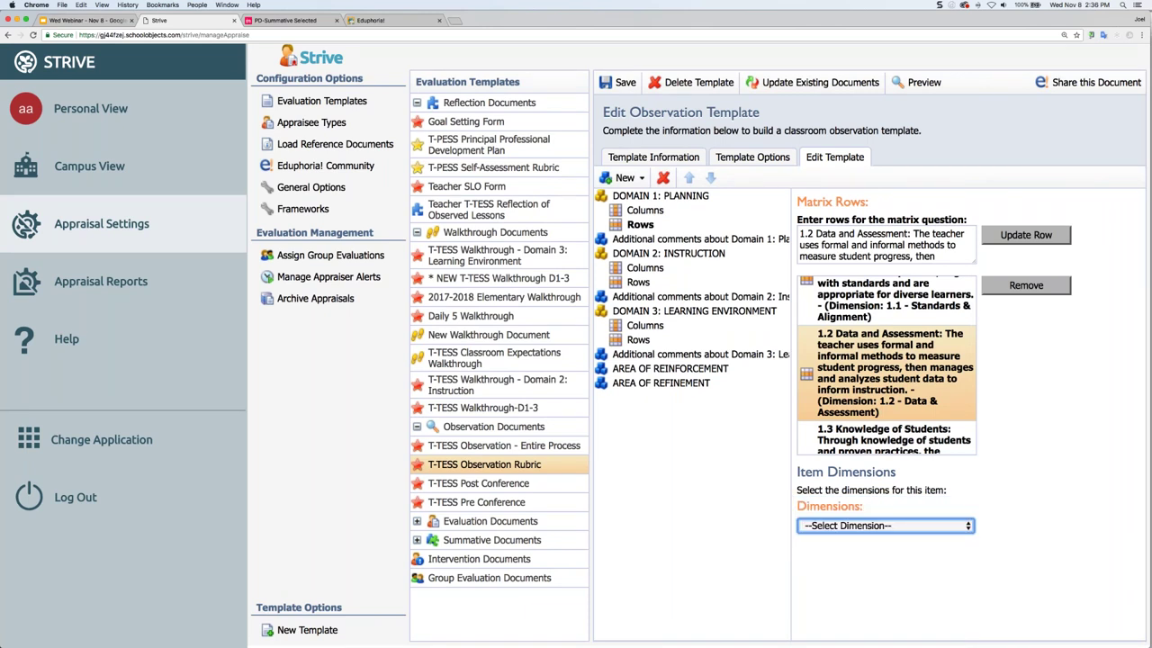
pyautogui.click(1025, 235)
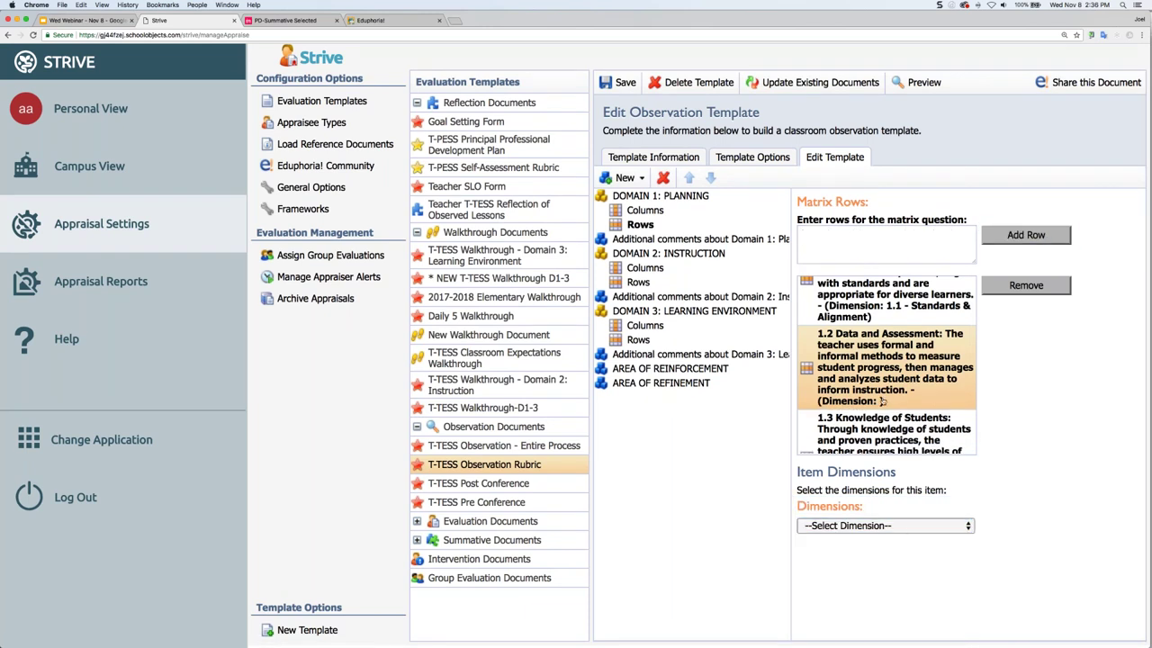
pyautogui.click(883, 532)
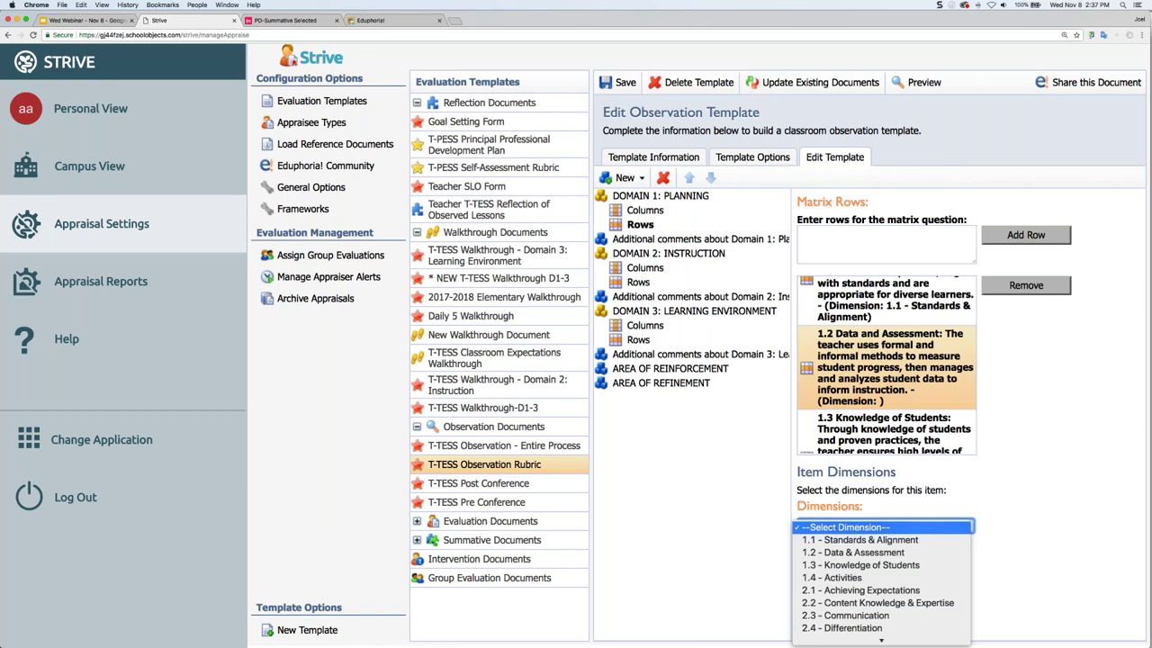
pyautogui.click(869, 402)
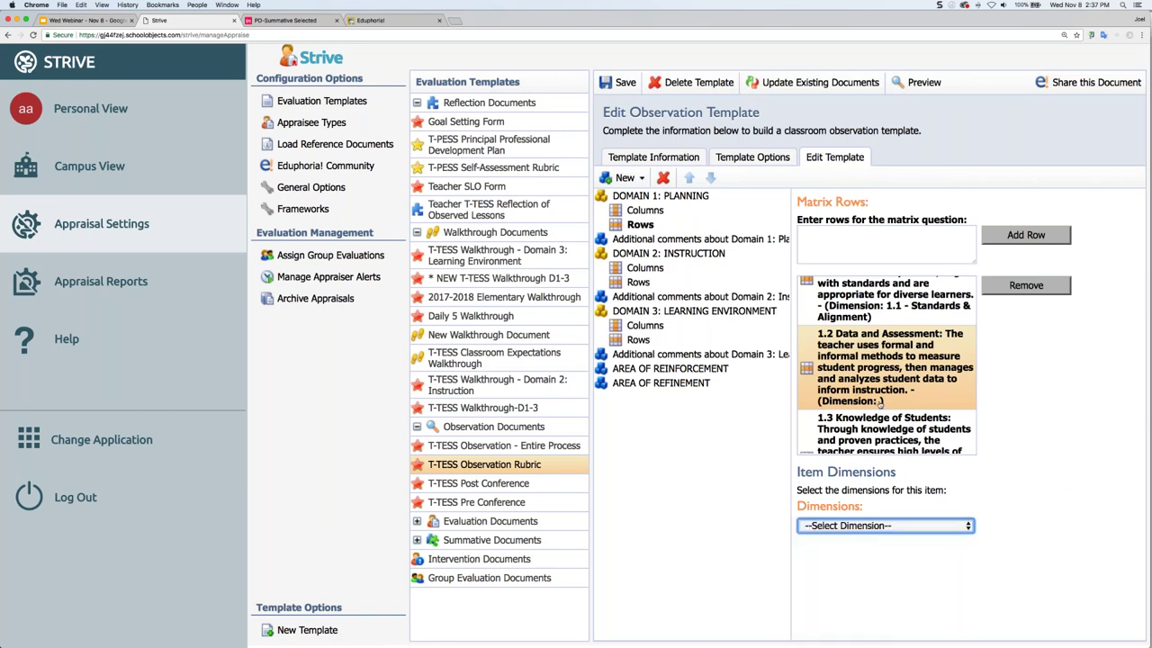
# Assign dimension 1.2 - Data & Assessment to the 1.2 Data and Assessment row, update the row and save the template.
pyautogui.click(884, 527)
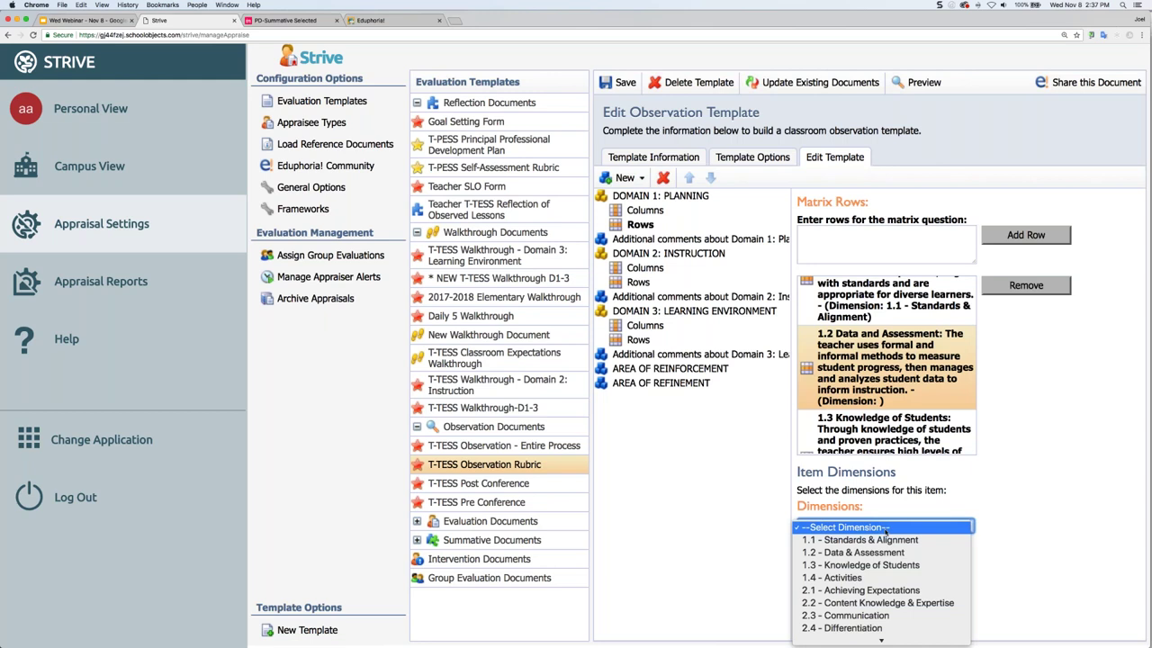
pyautogui.click(880, 552)
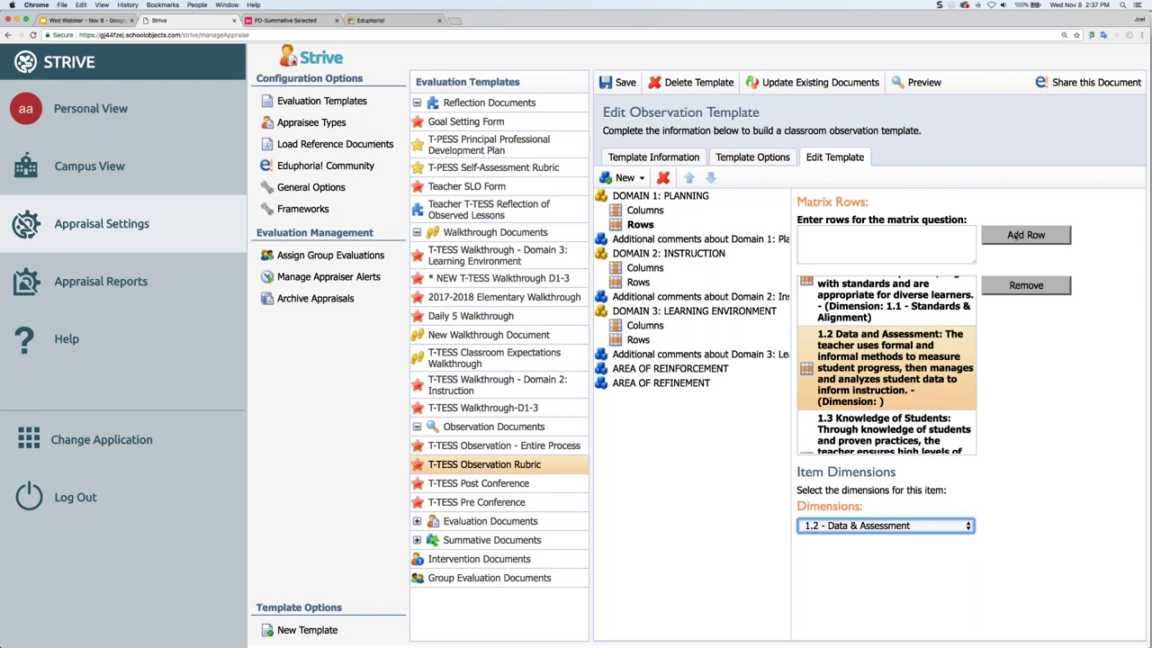
pyautogui.click(868, 377)
pyautogui.click(865, 378)
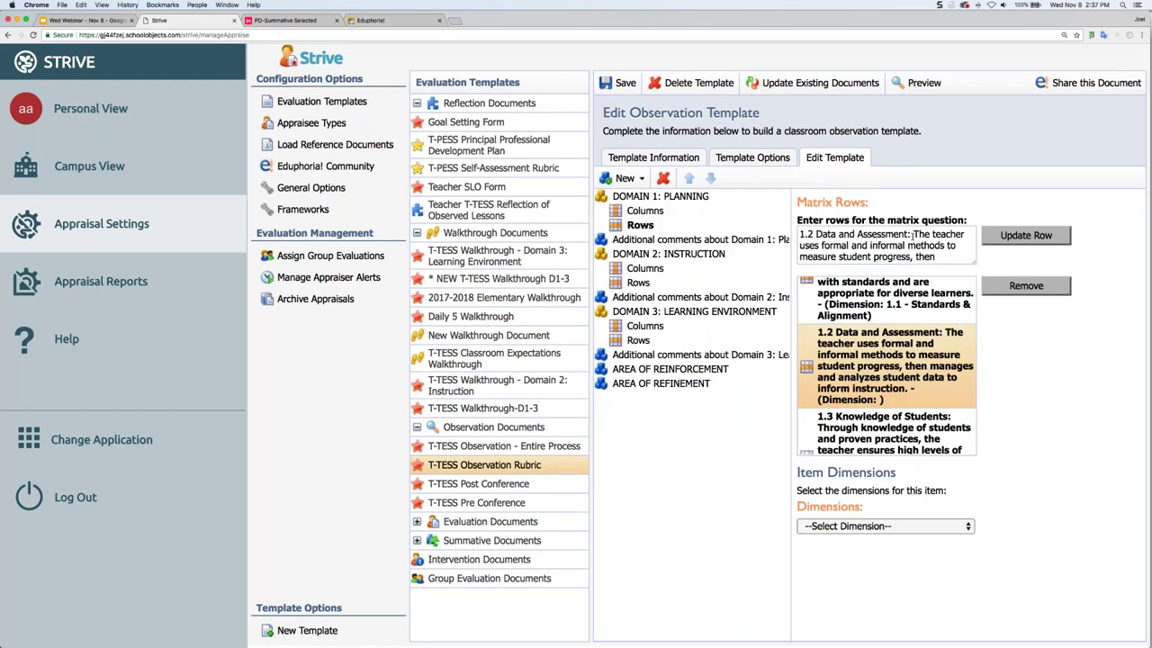
pyautogui.click(918, 525)
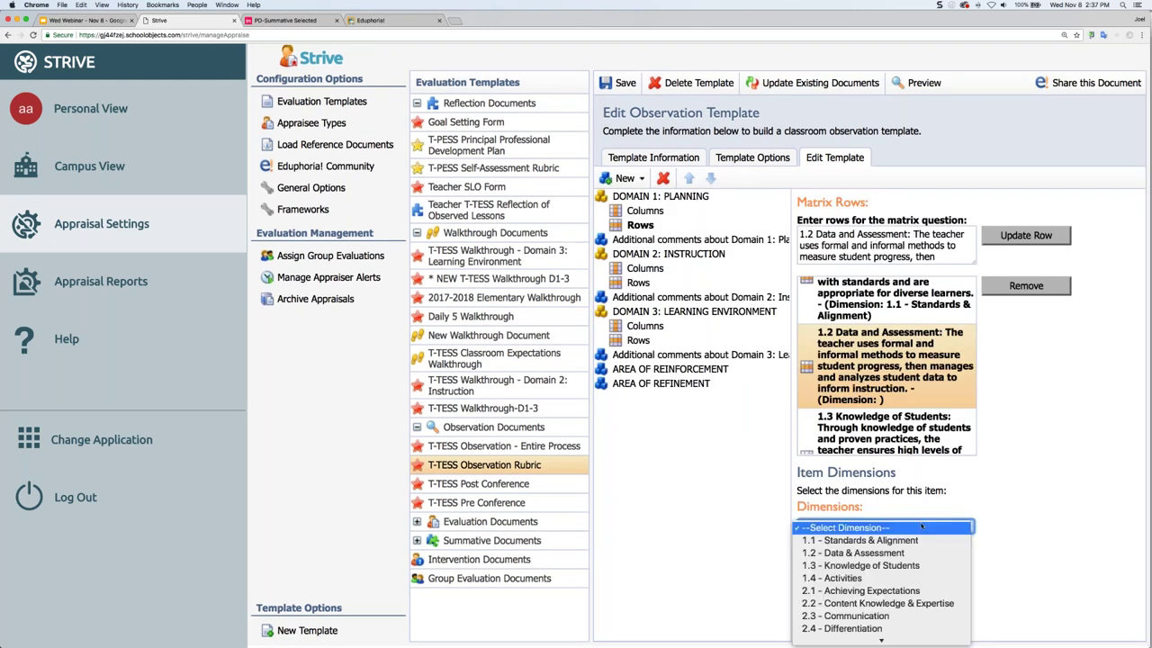
pyautogui.click(913, 553)
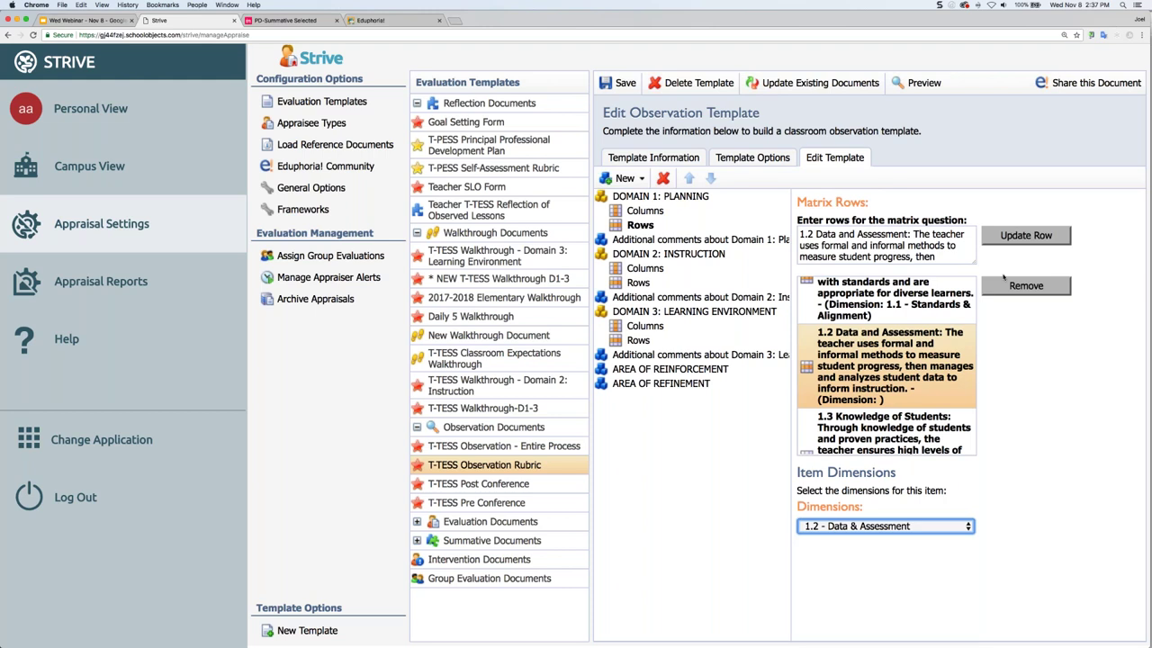
pyautogui.click(1025, 236)
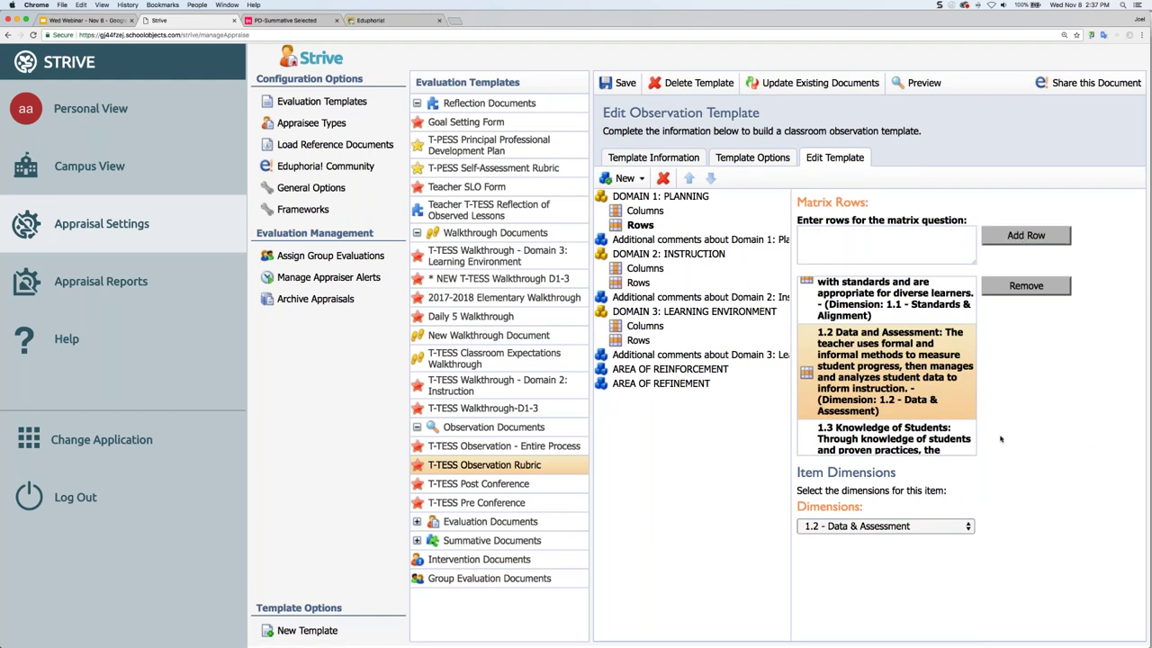
pyautogui.click(624, 83)
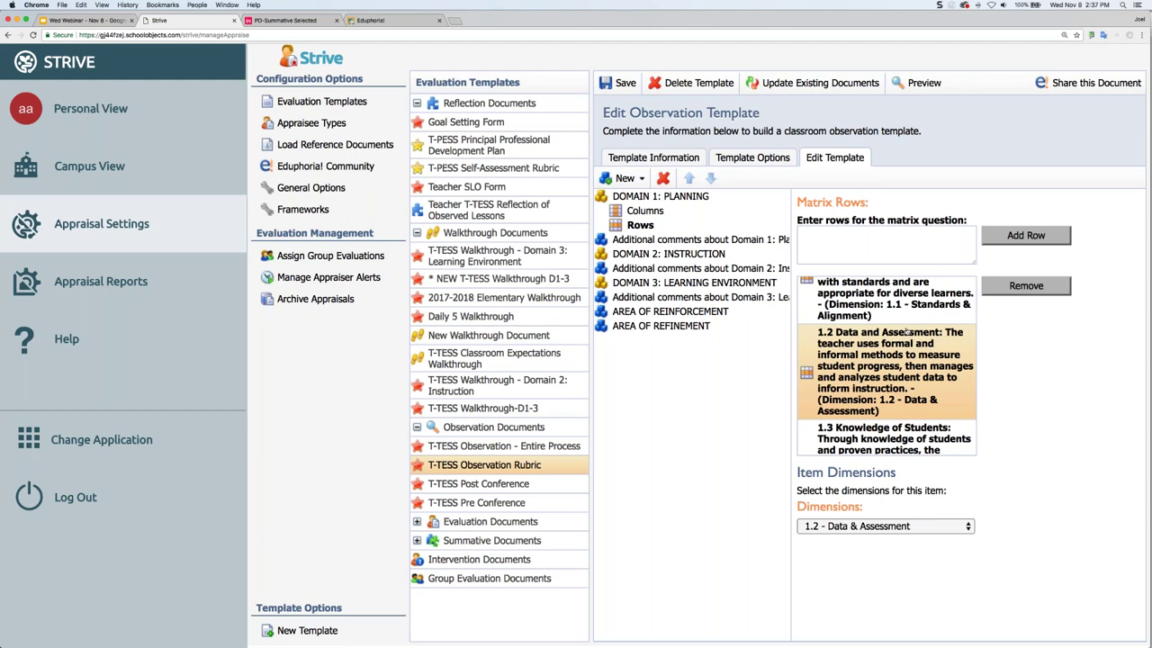
# Review the rows of DOMAIN 2: INSTRUCTION and the dimension of the 1.1 Standards and Alignment (SA) check box under AREA OF REINFORCEMENT.
pyautogui.scroll(-2, 873, 369)
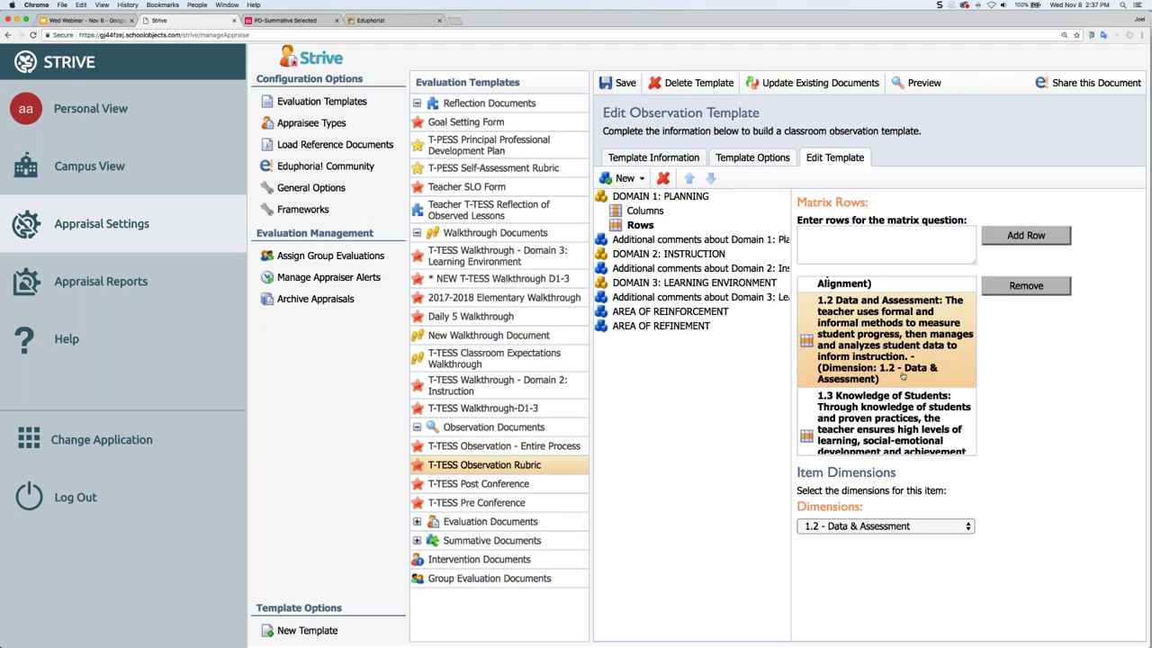
pyautogui.click(634, 255)
pyautogui.click(642, 284)
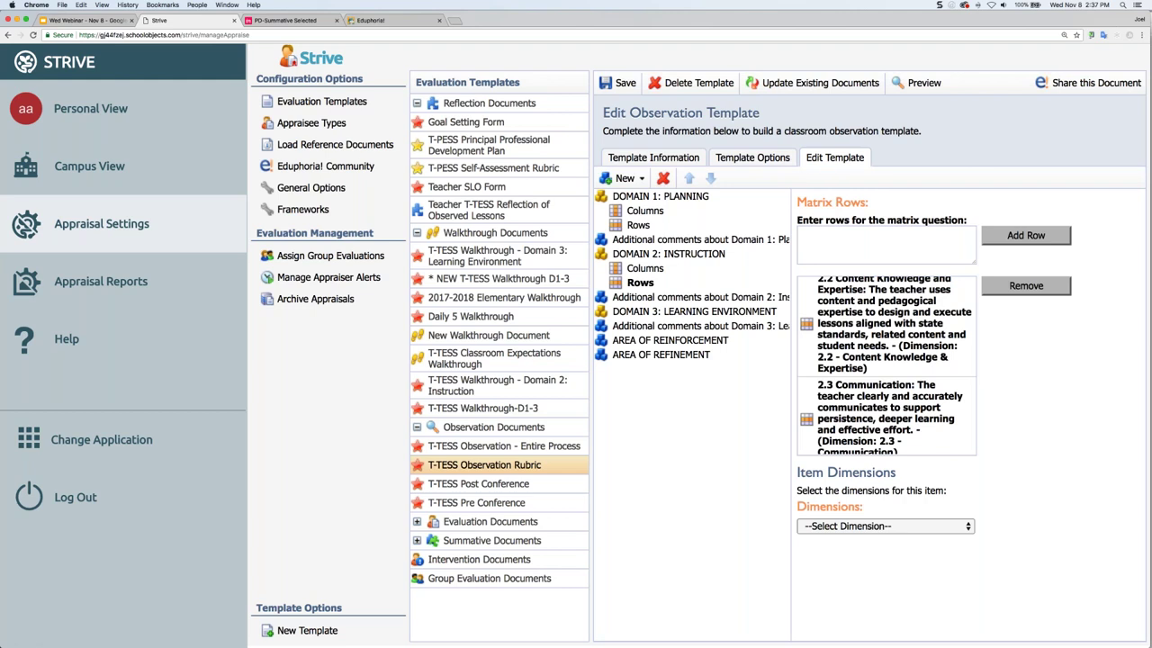
pyautogui.click(677, 339)
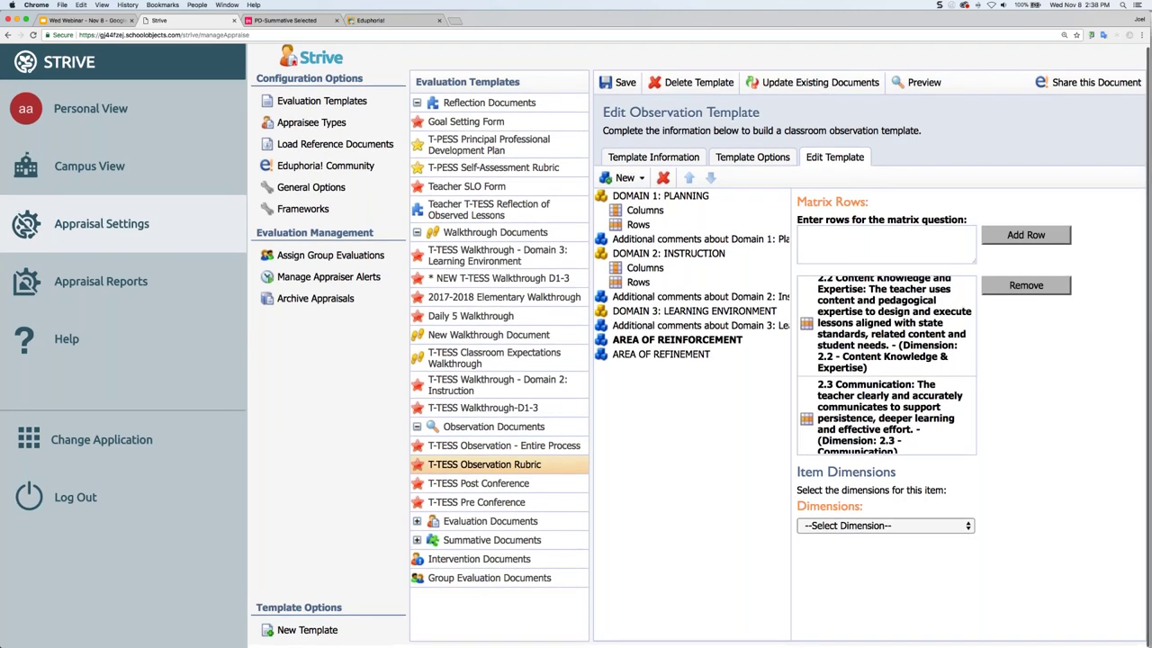
pyautogui.scroll(-1, 684, 378)
pyautogui.click(675, 354)
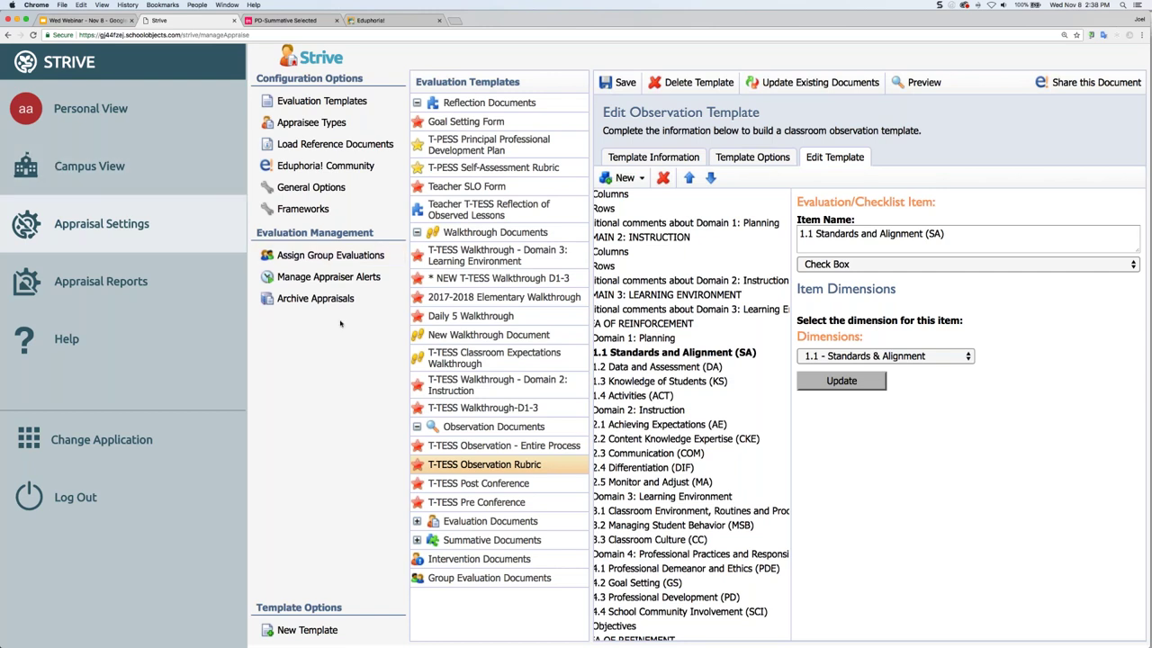
# Browse the Walkthrough and Observation folders of the Eduphoria! Community and preview the * NEW T-TESS Observation - Entire Process template.
pyautogui.click(349, 168)
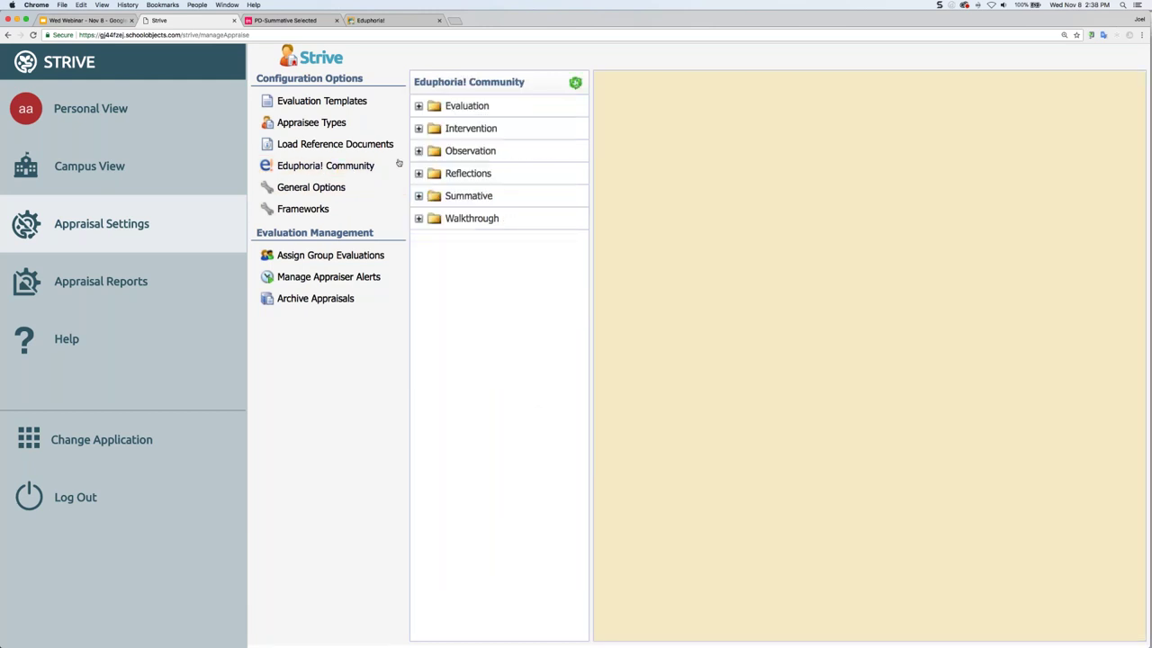
pyautogui.click(419, 218)
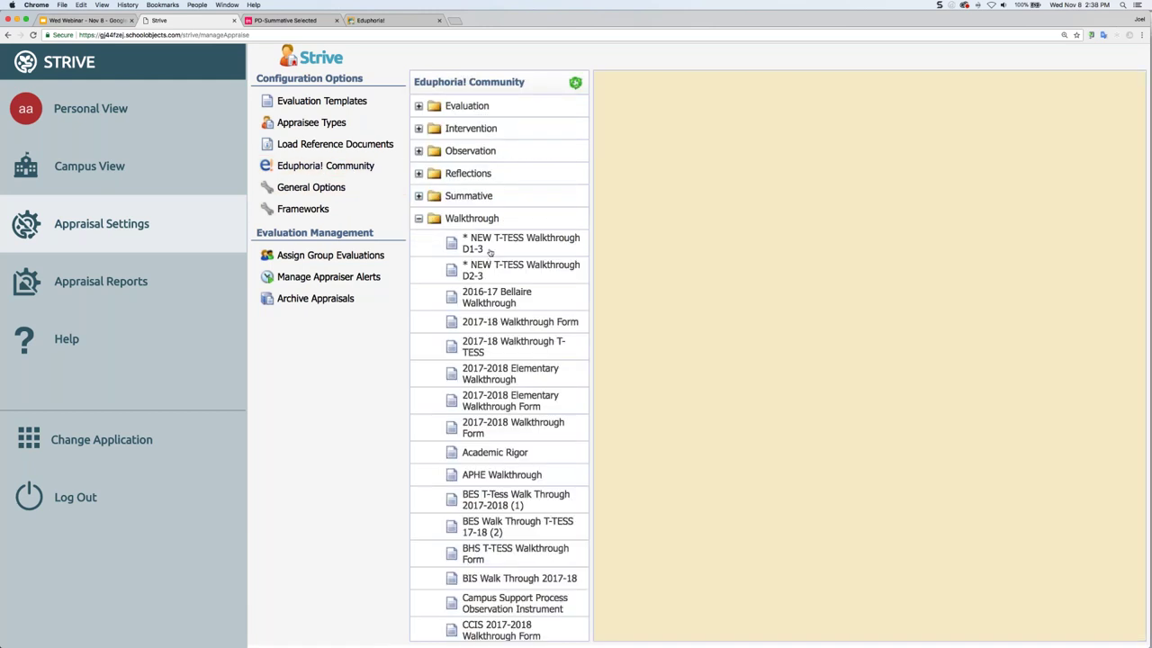
pyautogui.click(419, 151)
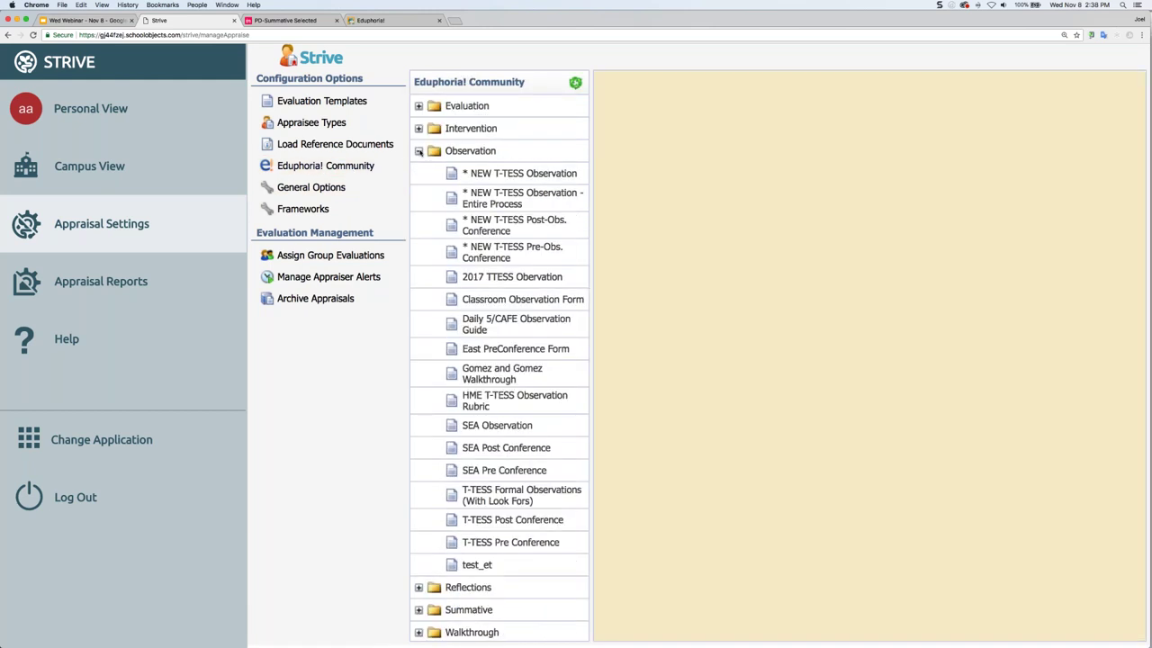
pyautogui.click(505, 199)
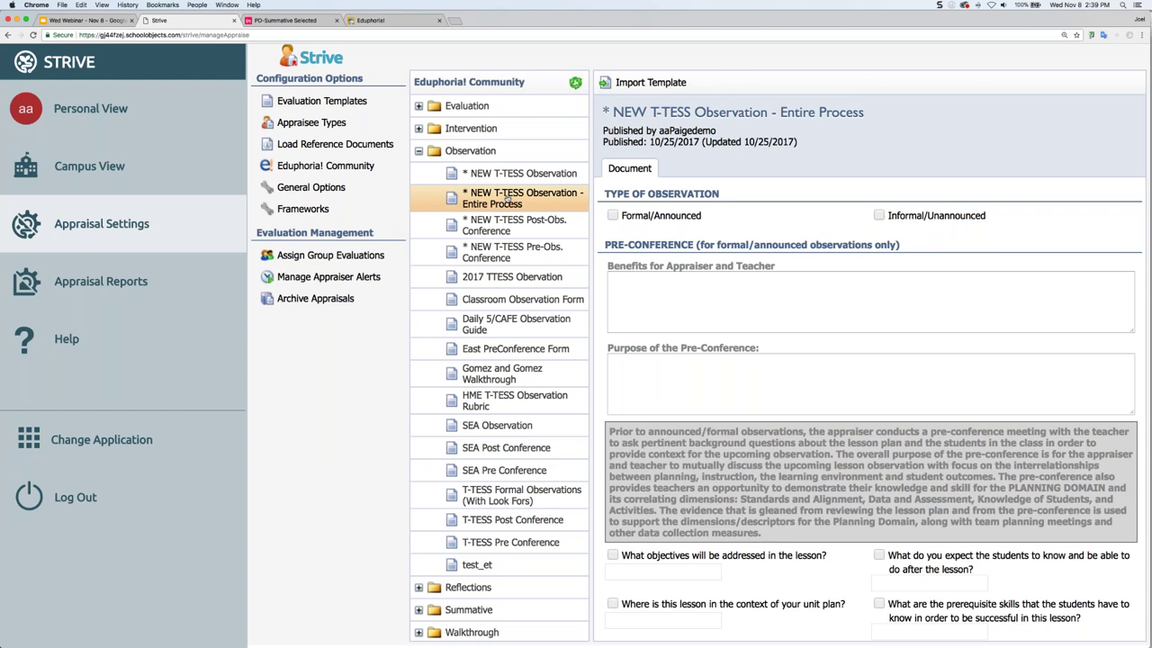
# Preview the * NEW T-TESS Walkthrough D1-3 community template, highlight part of its publisher name and collapse the Walkthrough folder.
pyautogui.scroll(-1, 508, 199)
pyautogui.click(471, 629)
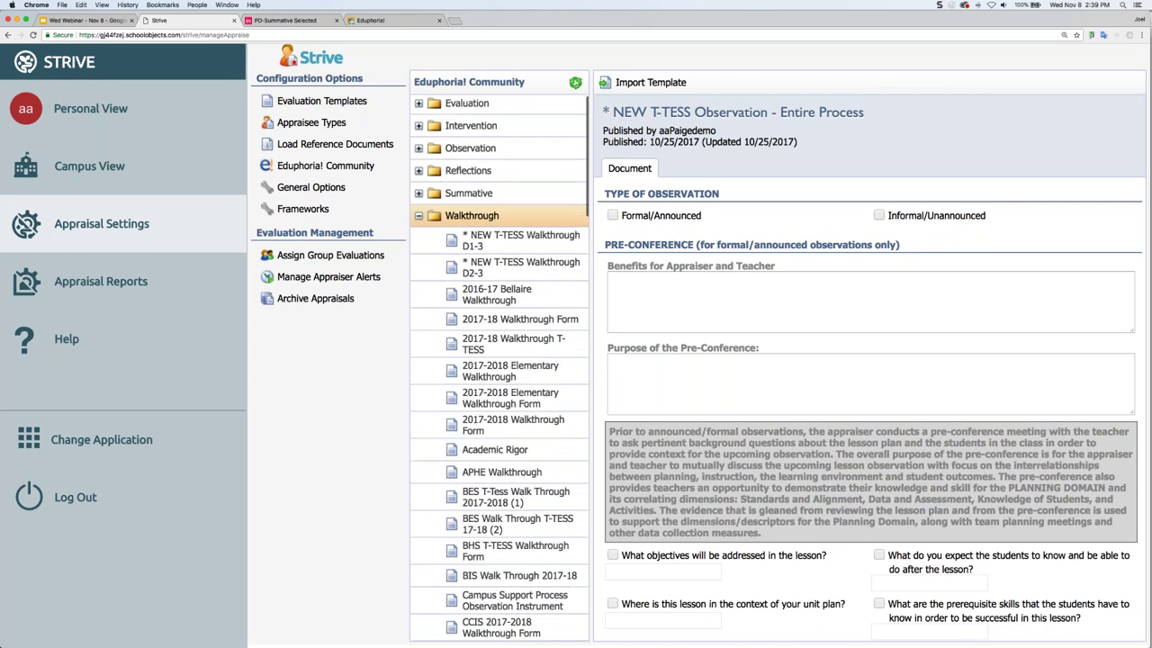
pyautogui.click(475, 243)
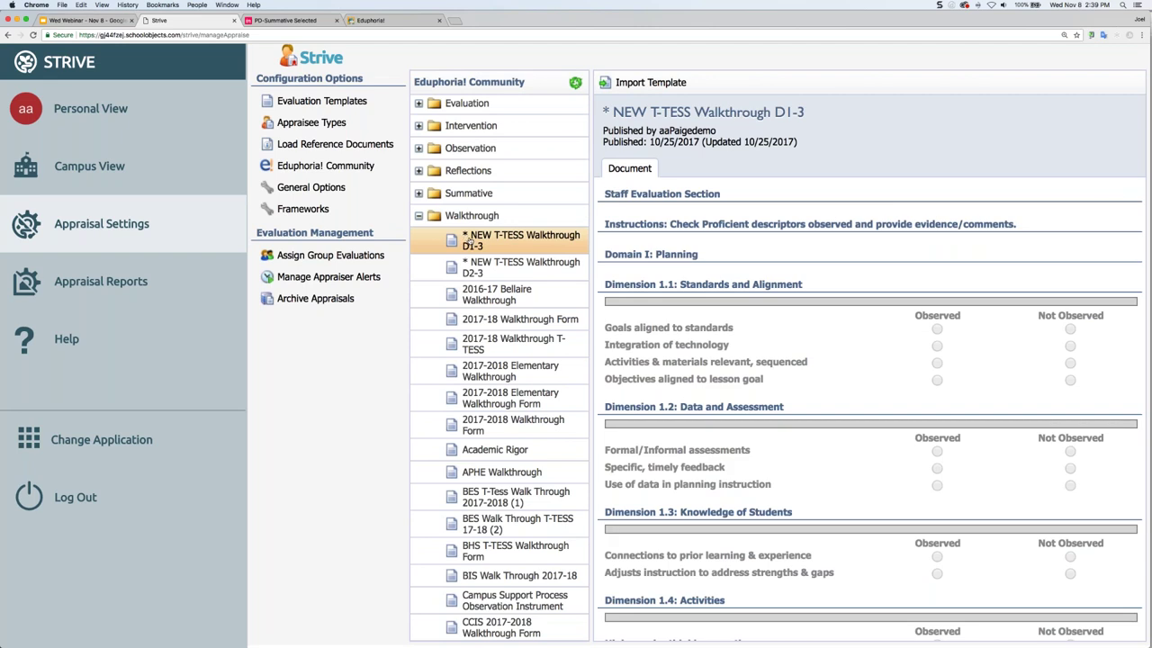
pyautogui.moveTo(670, 132); pyautogui.dragTo(691, 131)
pyautogui.click(419, 217)
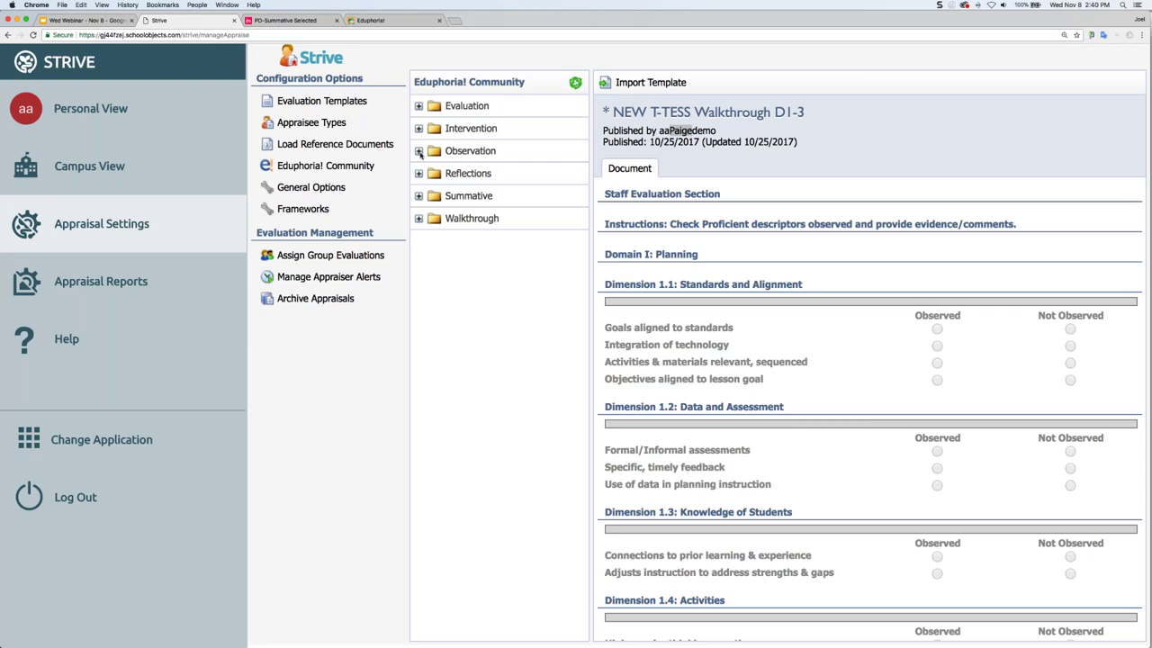
pyautogui.click(701, 164)
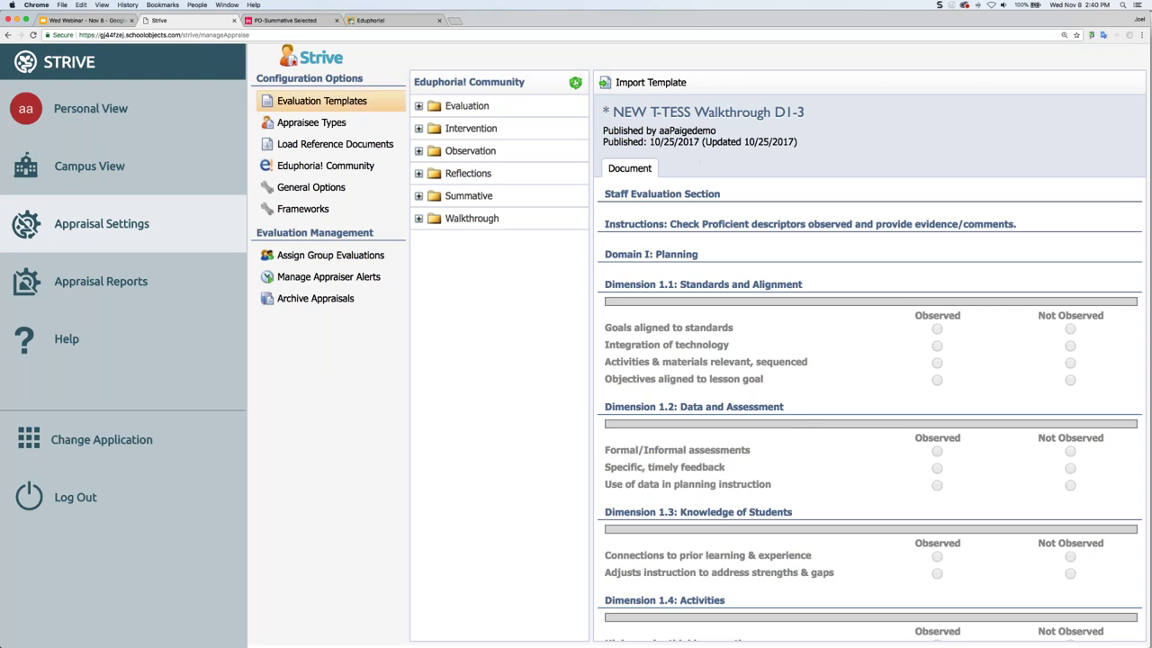
# Open the Daily 5 Walkthrough evaluation template for editing and view the matrix columns of its Teacher Behavior group.
pyautogui.click(372, 107)
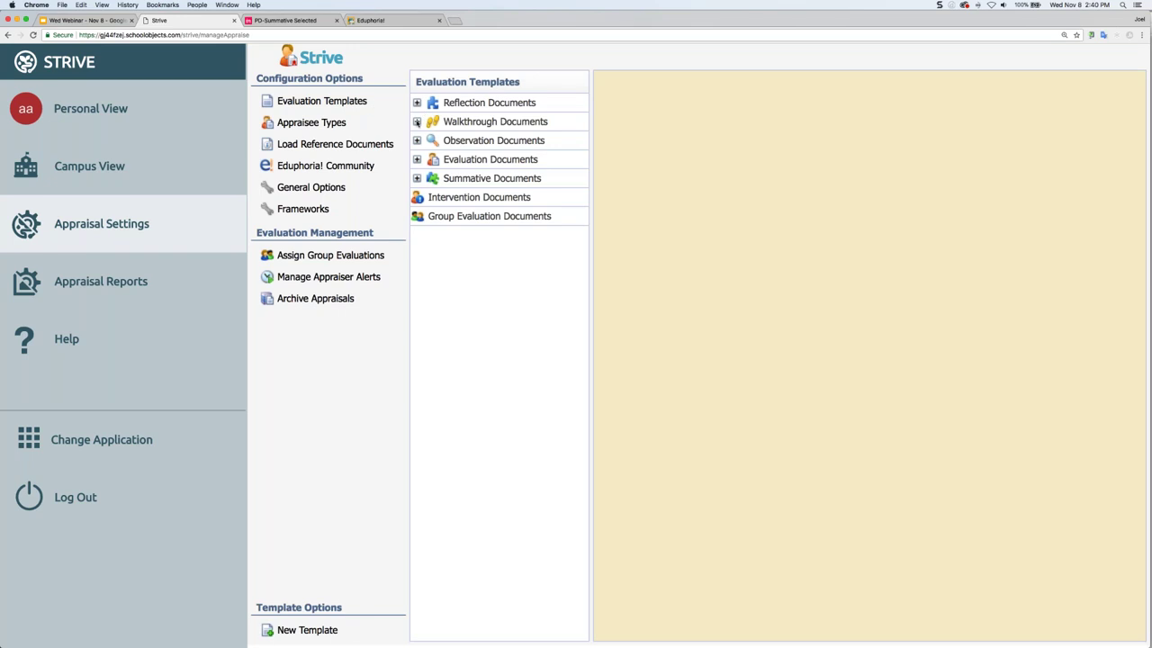
pyautogui.click(418, 122)
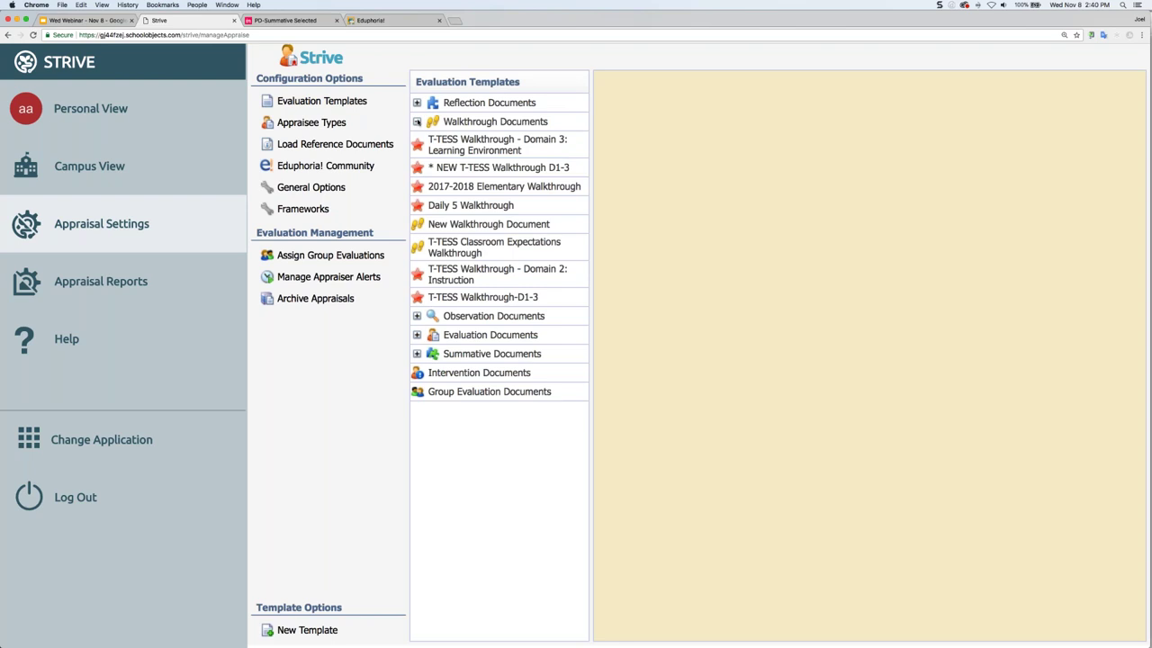
pyautogui.click(505, 210)
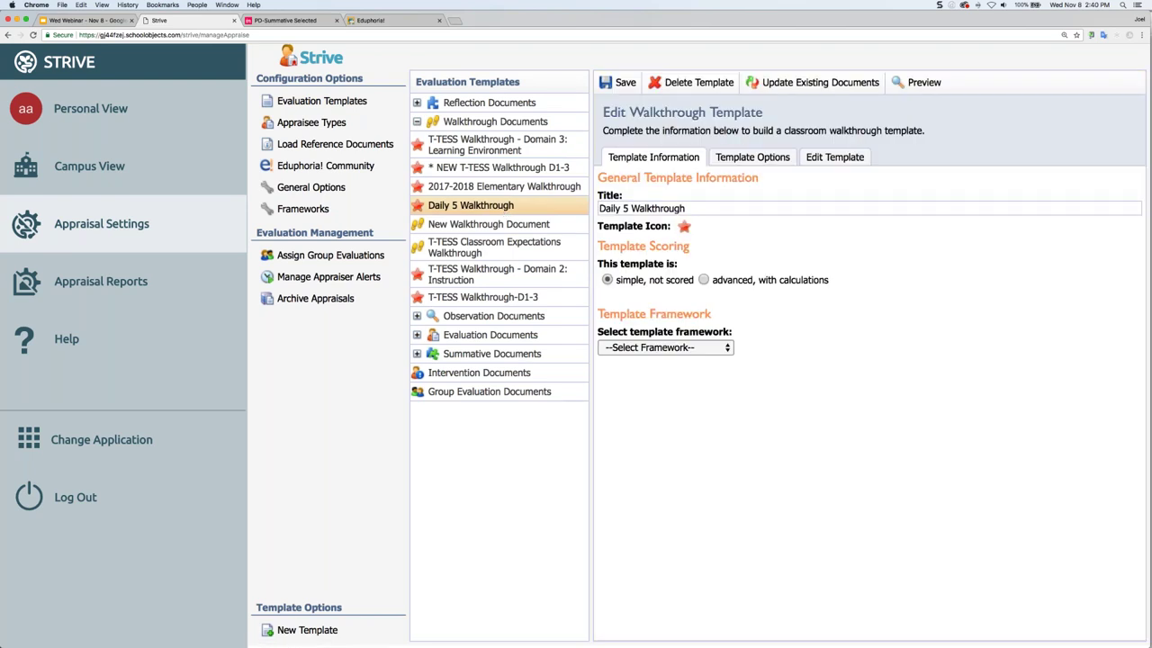
pyautogui.click(835, 161)
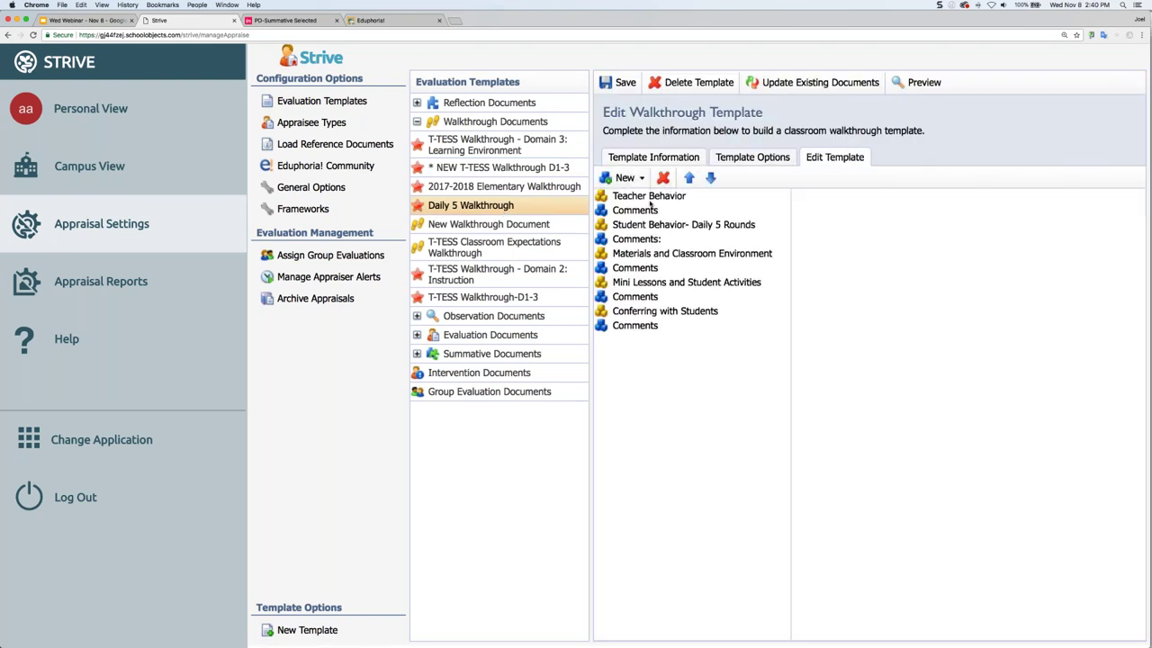
pyautogui.click(650, 200)
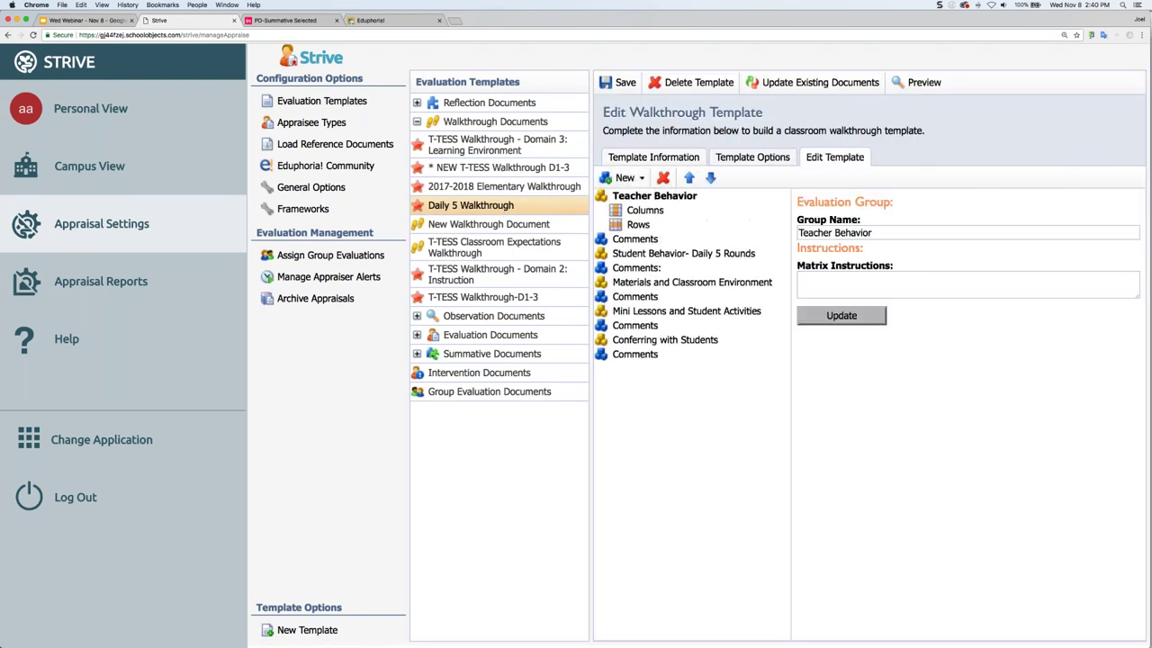
pyautogui.click(645, 210)
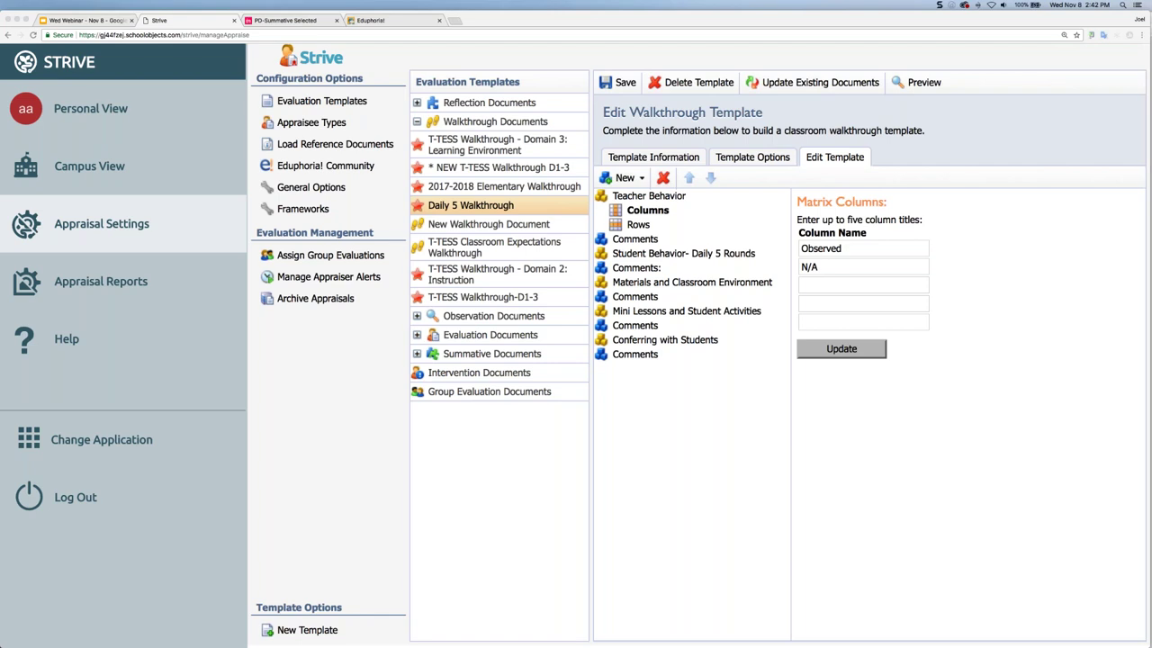
# Open the Comments: item in the first Comments group and check which dimensions it offers.
pyautogui.click(649, 238)
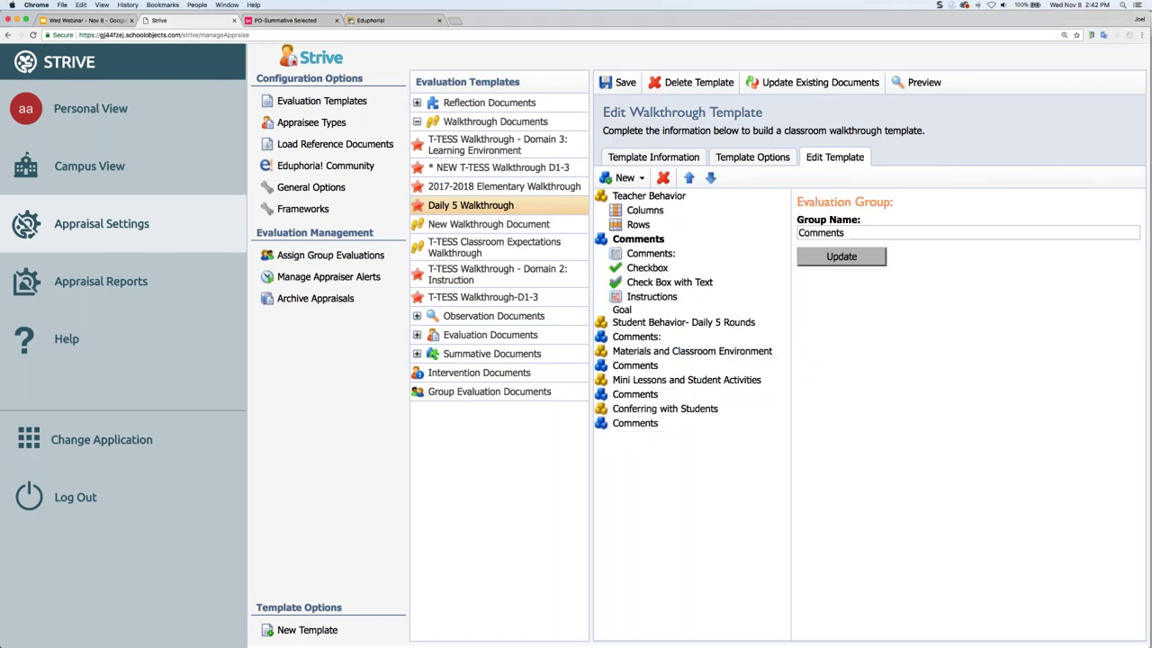
pyautogui.click(645, 256)
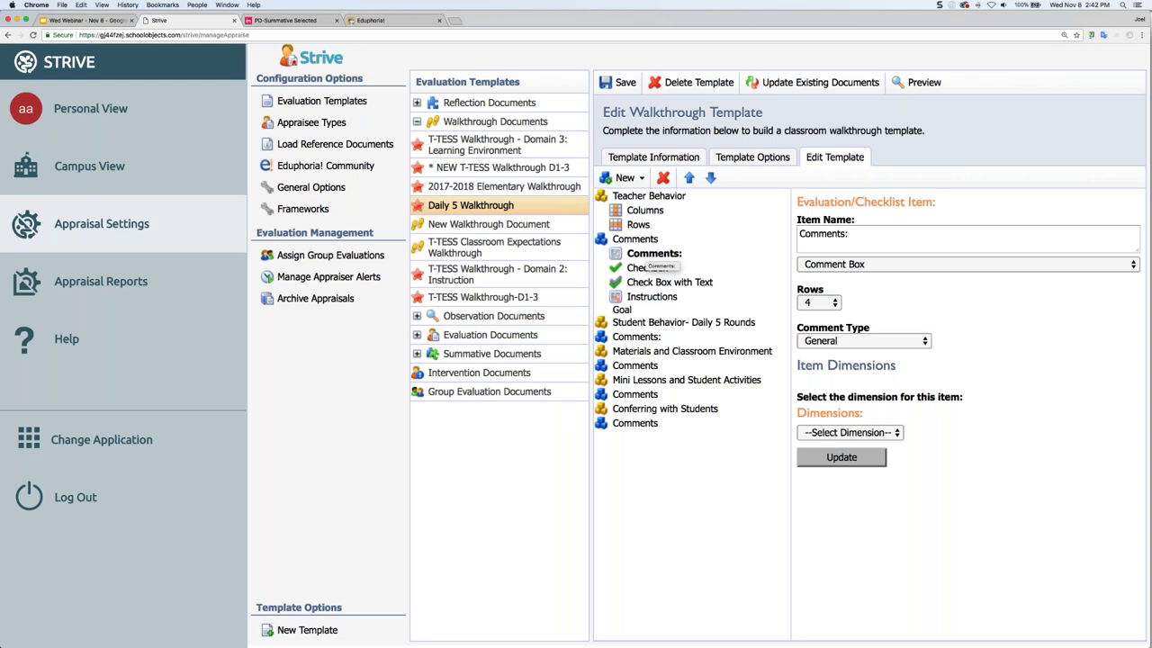
pyautogui.click(868, 434)
pyautogui.click(871, 434)
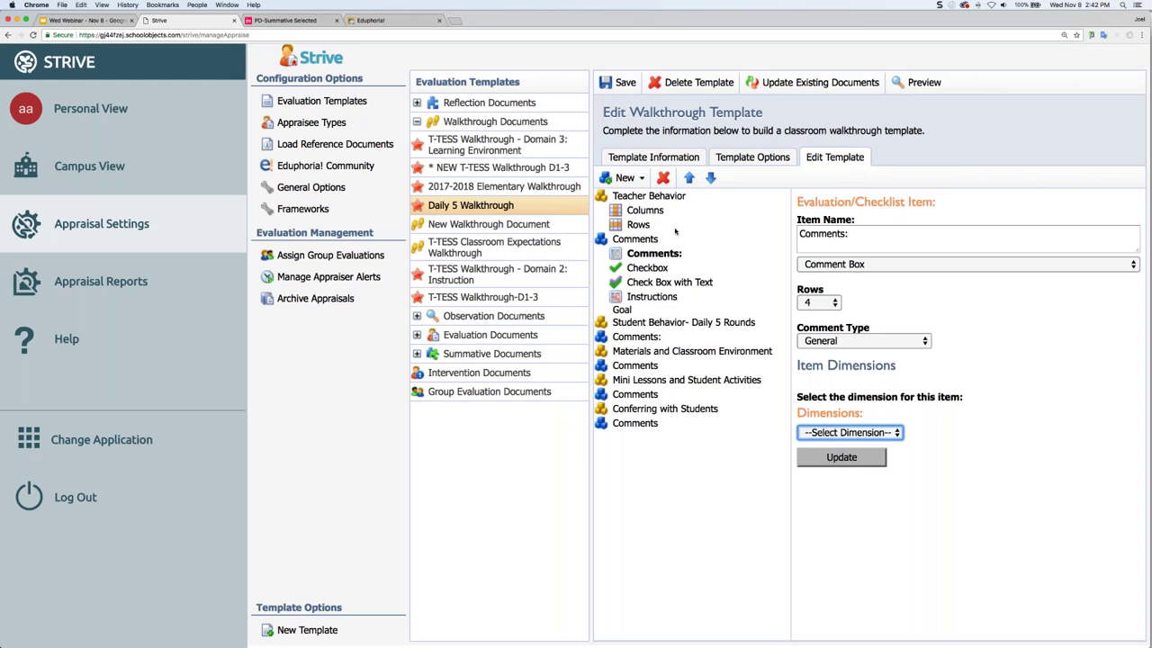
# Set the Daily 5 Walkthrough template's framework to T-TESS.
pyautogui.click(667, 160)
pyautogui.click(709, 348)
pyautogui.click(618, 361)
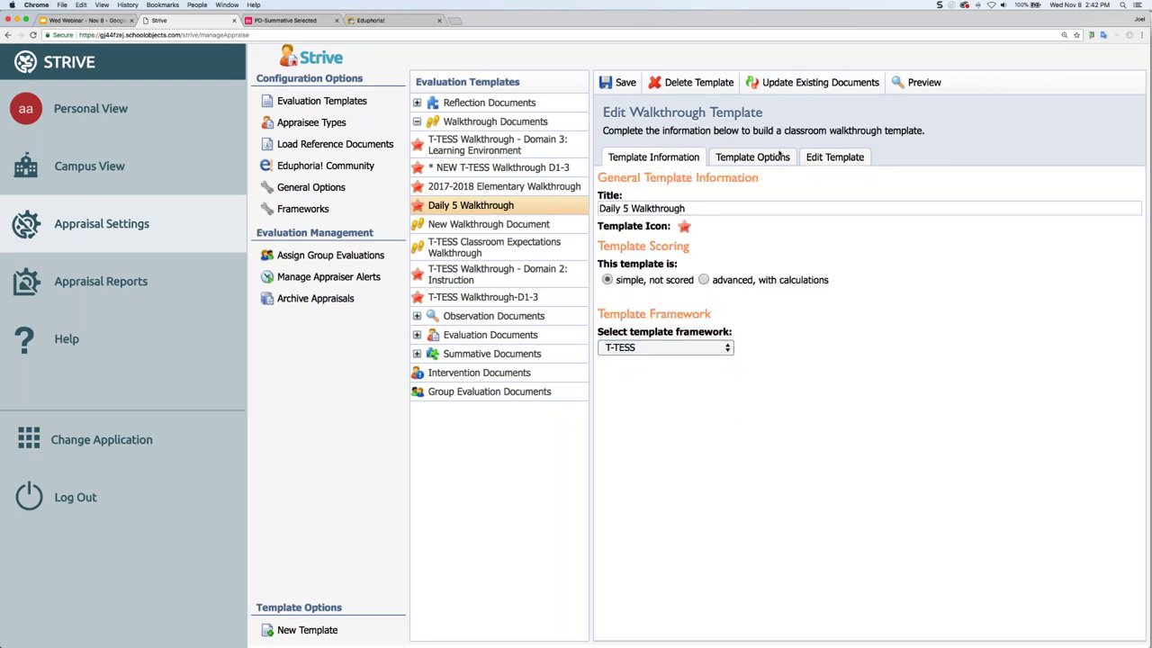
# Return to the Comments: item and examine its list of T-TESS dimensions without choosing one.
pyautogui.click(829, 157)
pyautogui.click(904, 434)
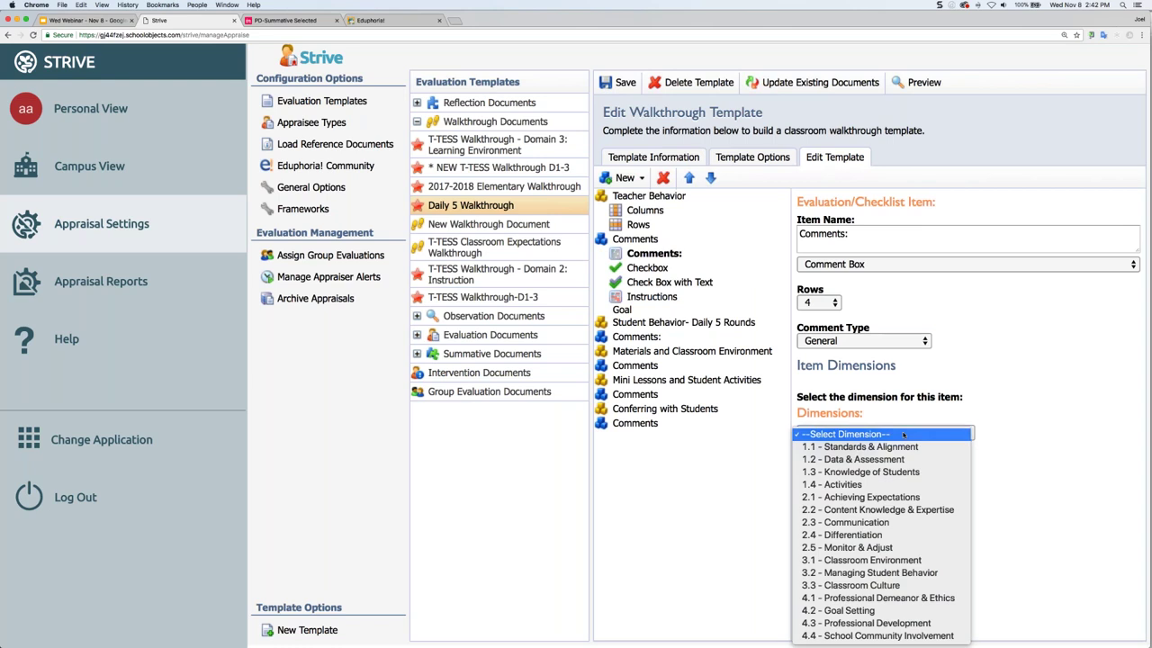
pyautogui.click(902, 434)
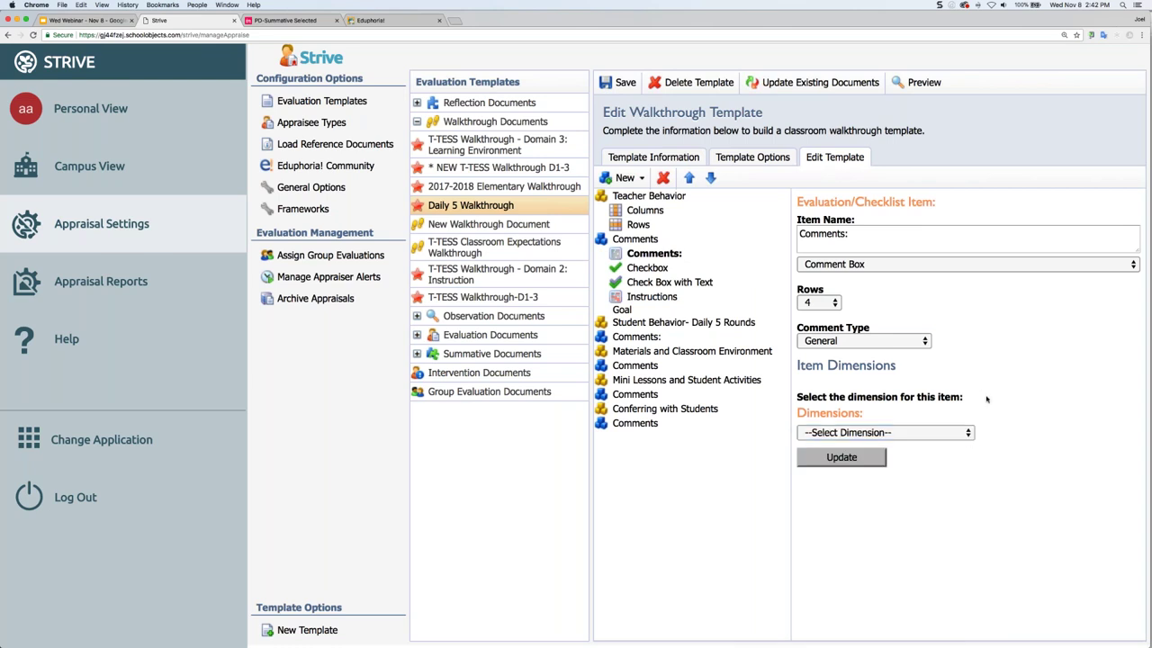
pyautogui.click(957, 432)
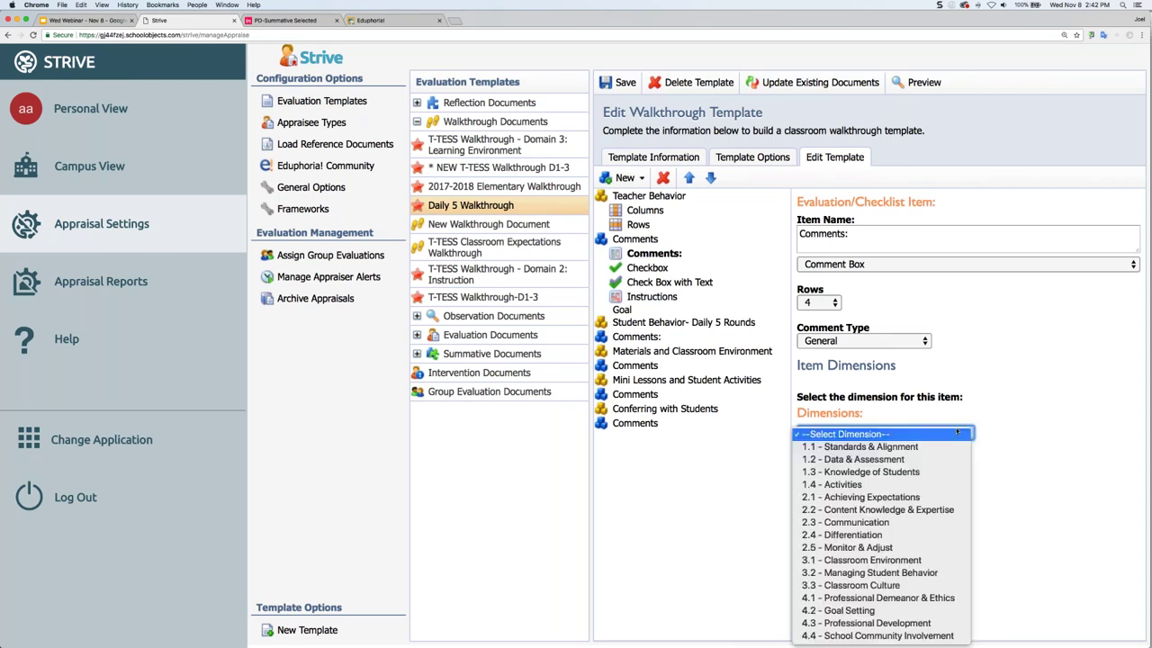
# Open the T-TESS framework and view the dimensions of its Instruction and Planning domains.
pyautogui.click(322, 213)
pyautogui.click(475, 112)
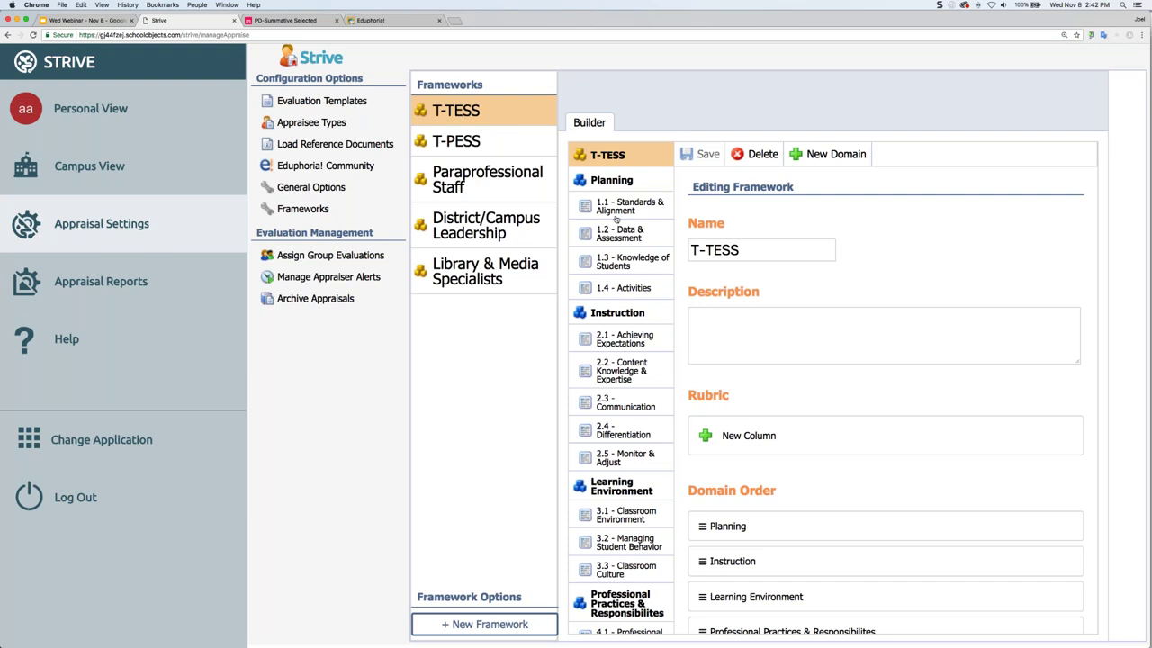
pyautogui.click(619, 315)
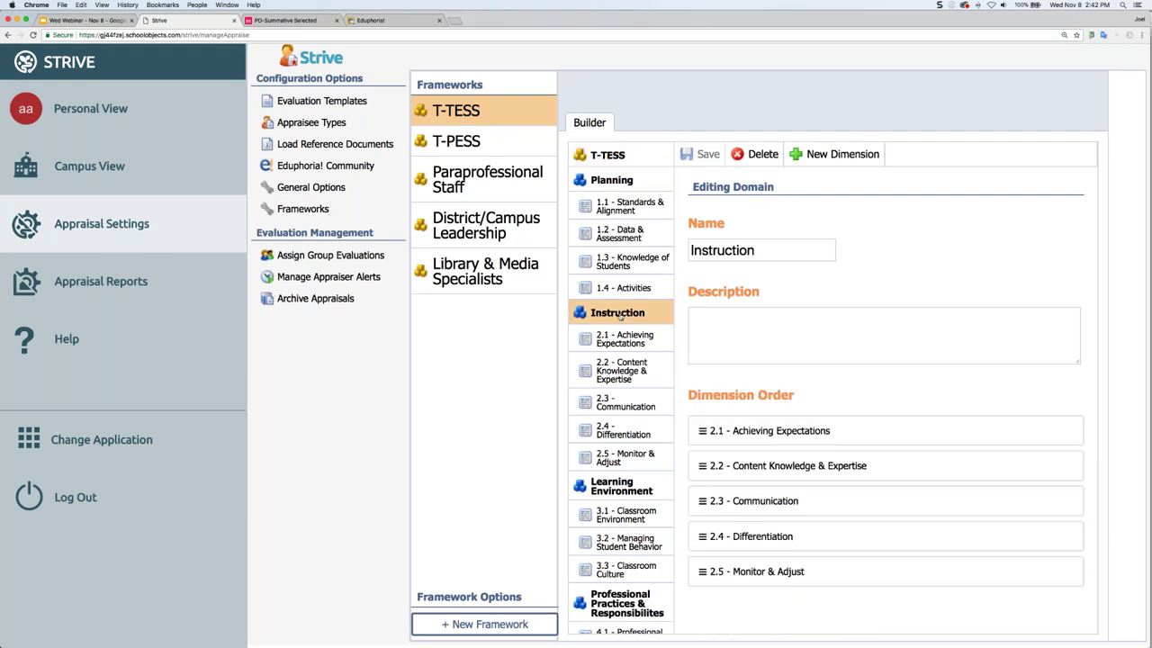
pyautogui.click(628, 185)
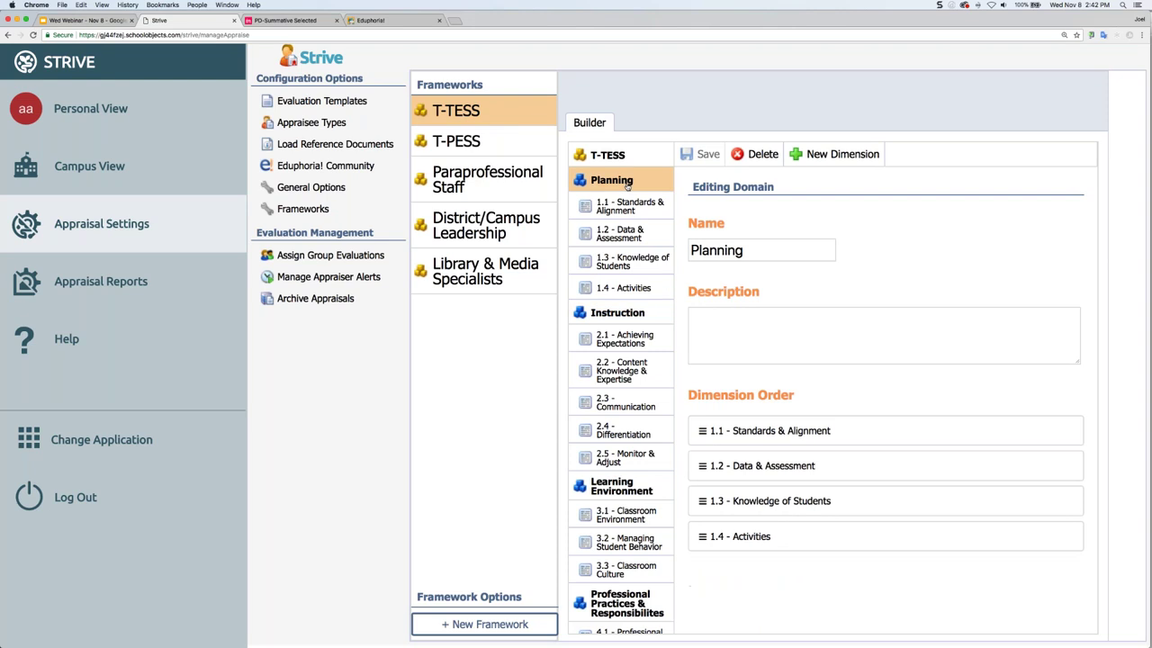
# View the dimension order of the T-TESS framework's Instruction domain and its Learning Environment domain.
pyautogui.click(627, 308)
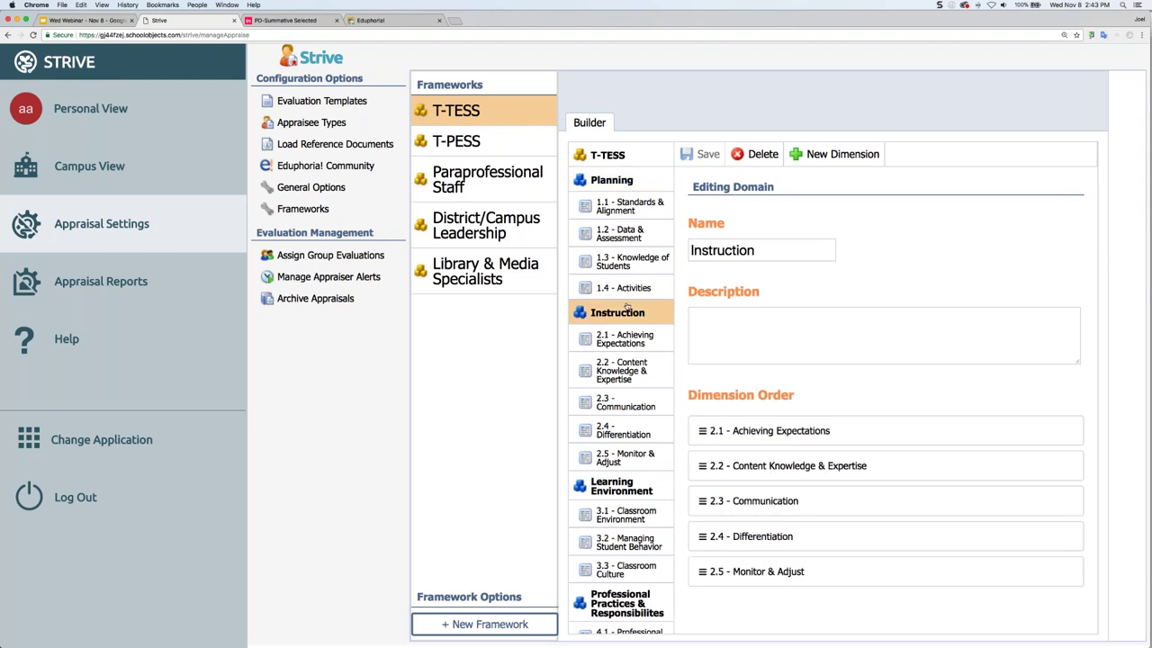
pyautogui.click(635, 478)
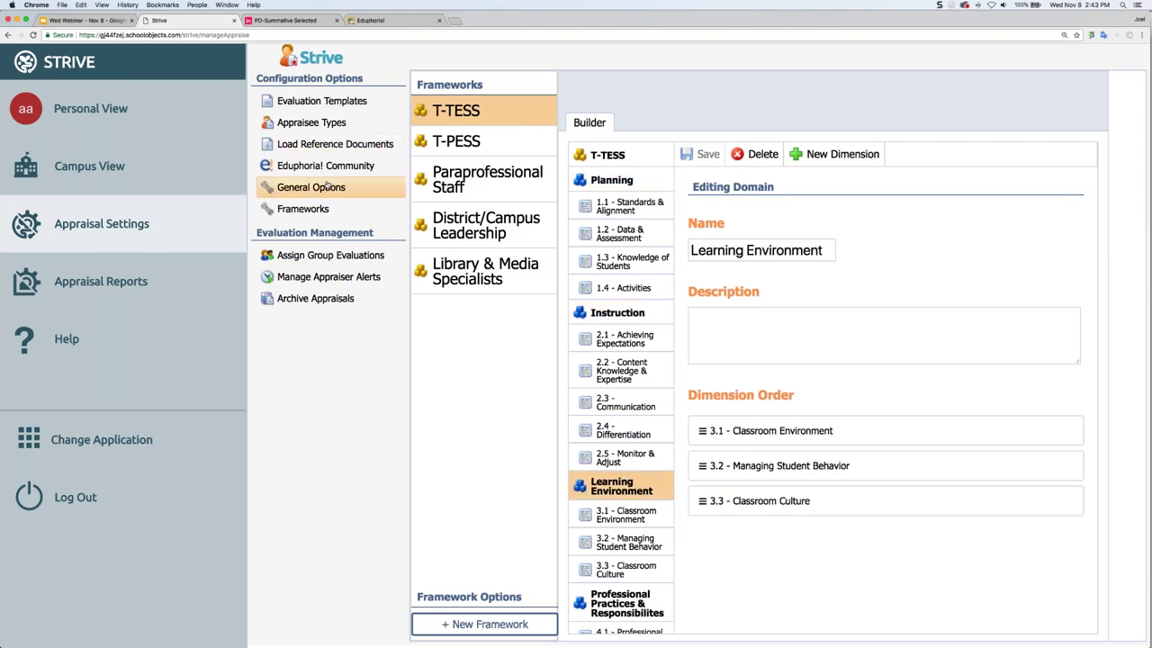
# Open the structure of the T-TESS Post Conference observation template and check the dimension assigned to the 1.2 Data and Assessment item.
pyautogui.click(335, 104)
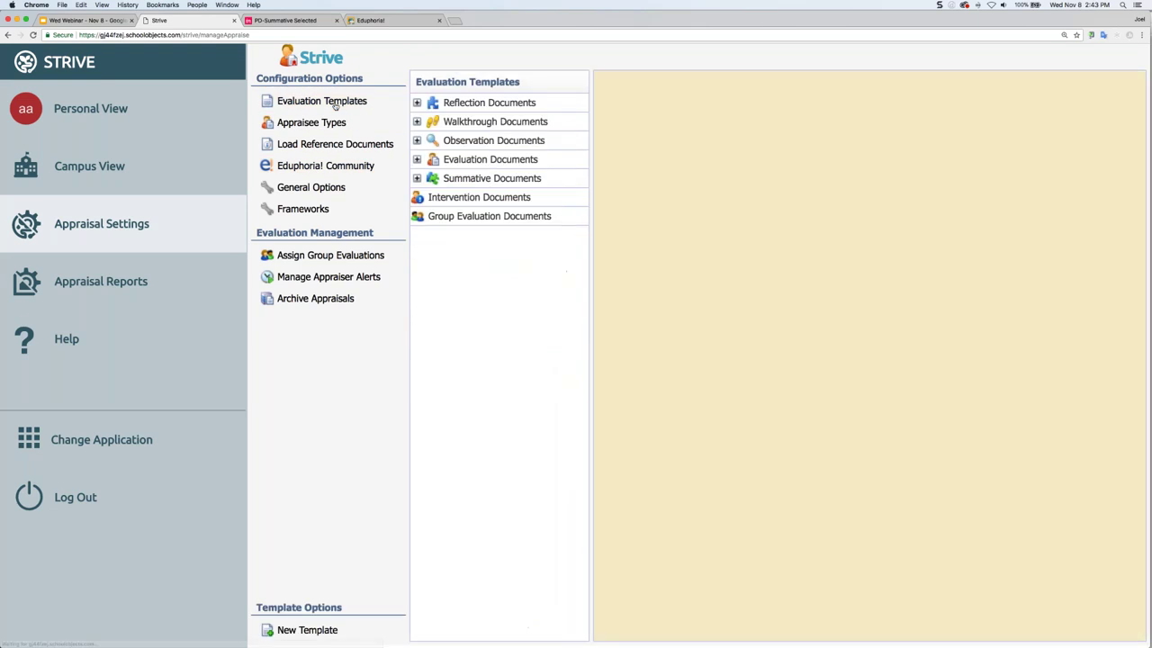
pyautogui.click(417, 140)
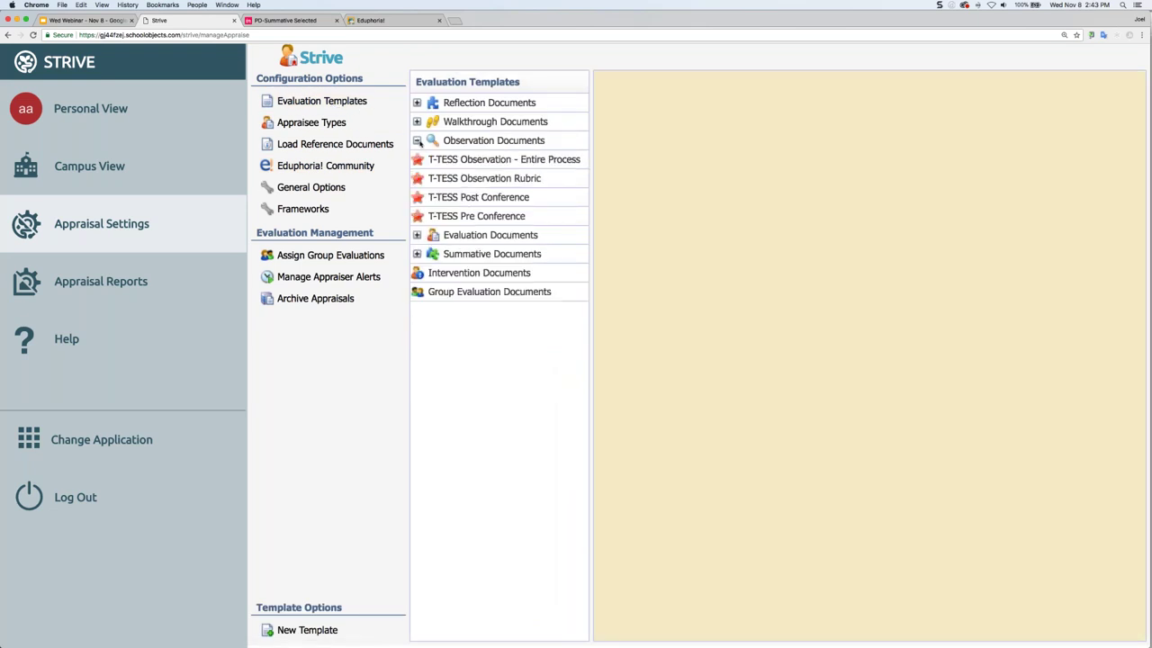
pyautogui.click(441, 197)
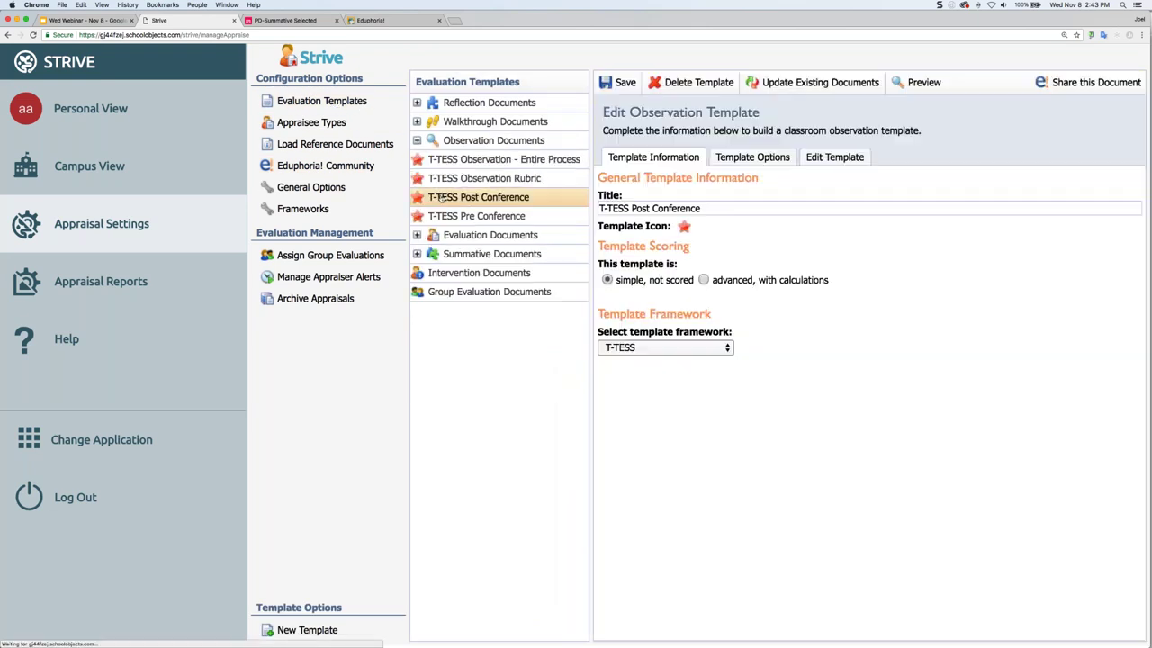
pyautogui.click(846, 160)
pyautogui.click(704, 212)
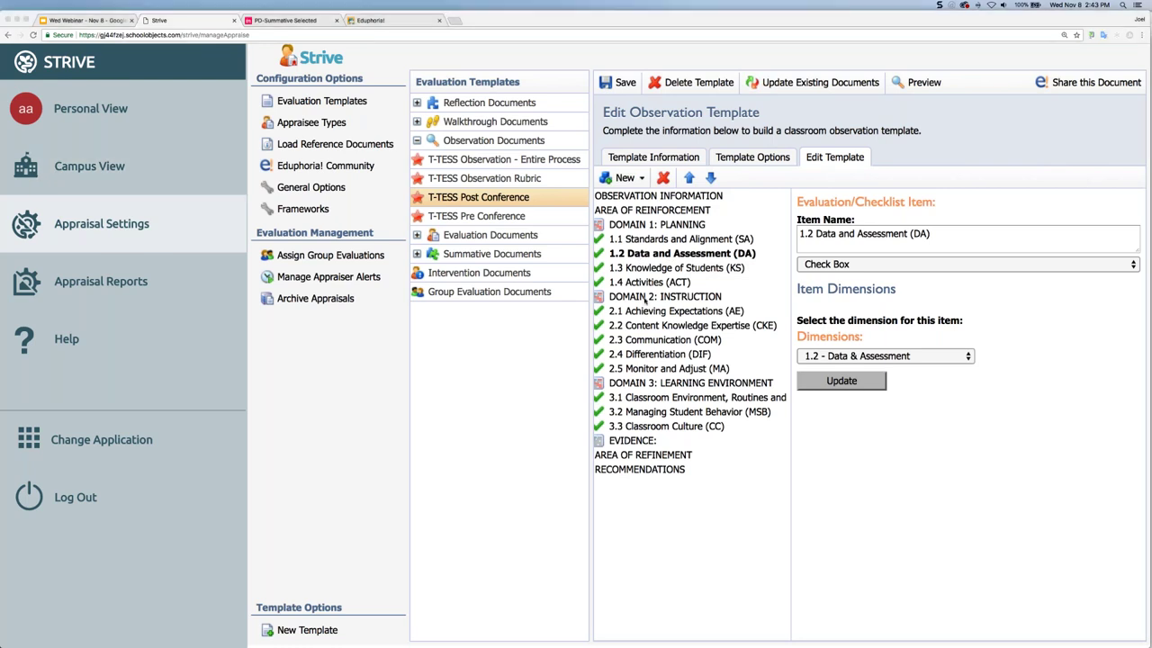
# Examine the dimensions offered for the DOMAIN 1: PLANNING item without choosing one, and view the AREA OF REINFORCEMENT group.
pyautogui.click(659, 225)
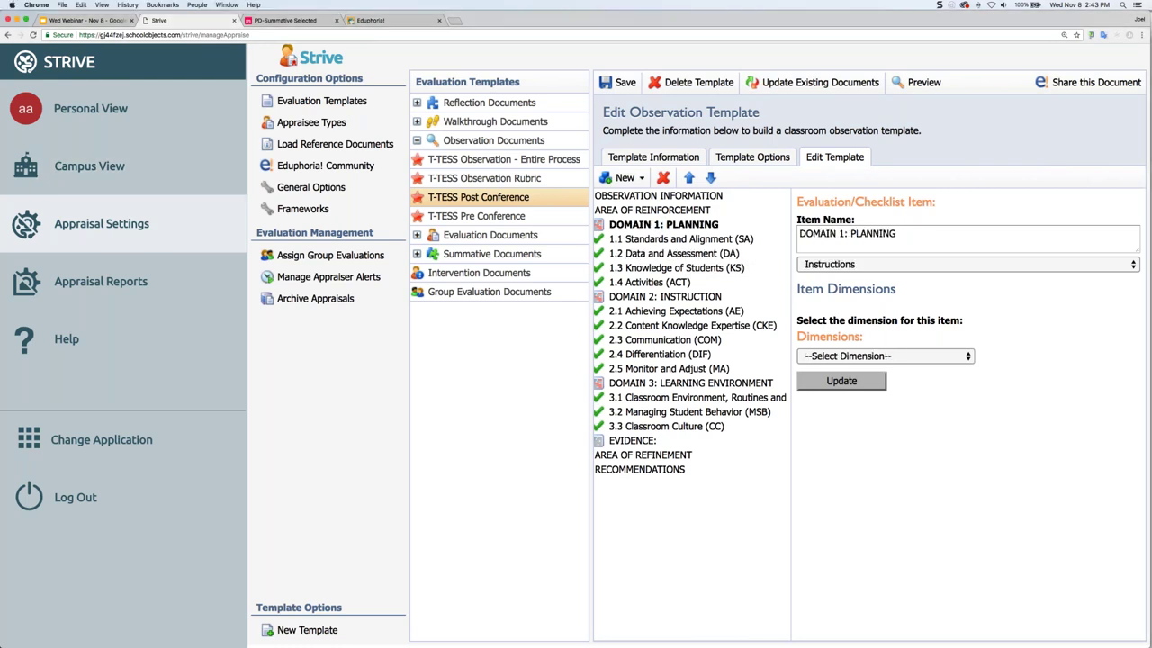
pyautogui.click(873, 356)
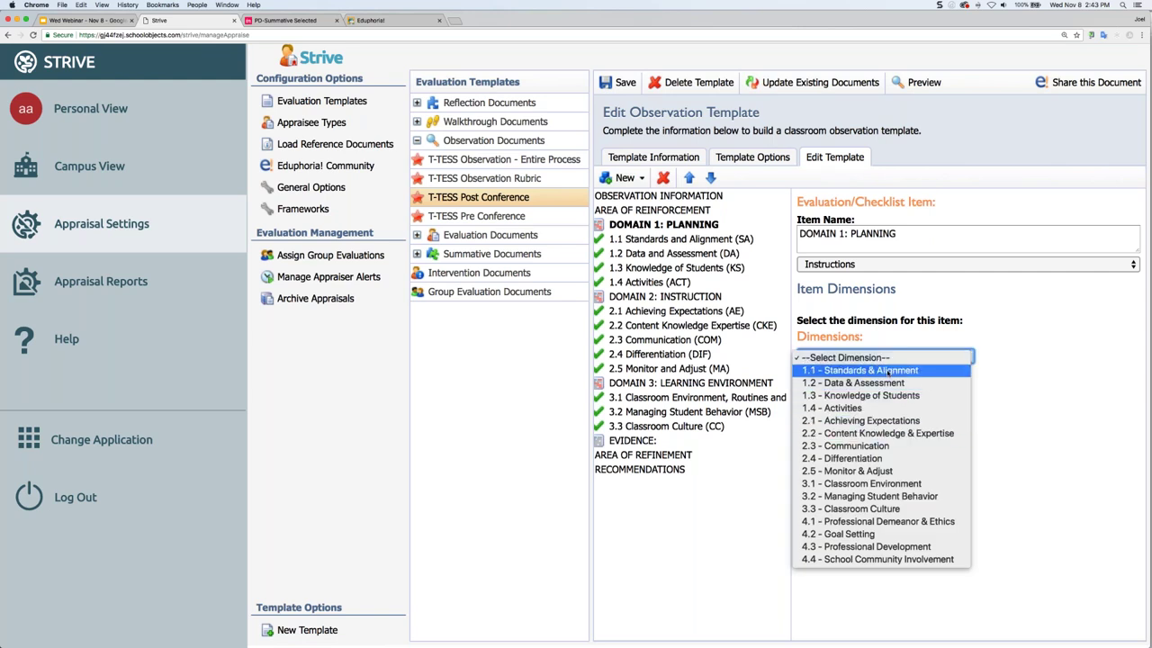
pyautogui.click(1074, 368)
pyautogui.click(653, 210)
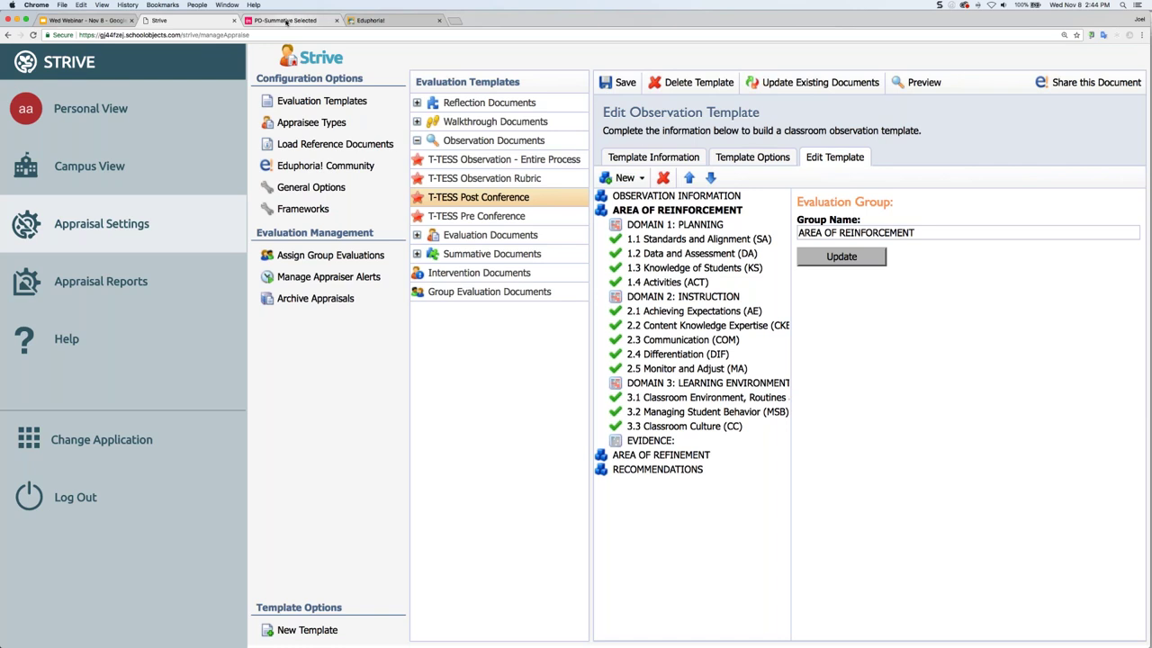
# Switch to the PD-Summative Selected mockup in InVision and view the T-TESS Summative form with its dimension list.
pyautogui.click(286, 21)
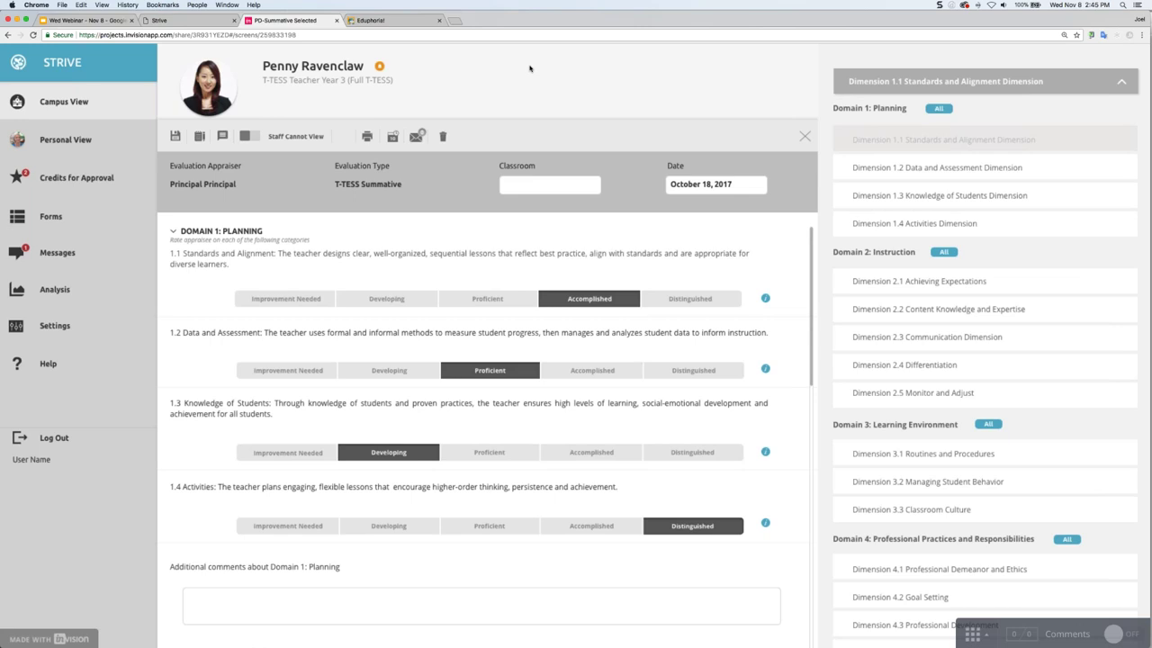
pyautogui.scroll(-1, 530, 69)
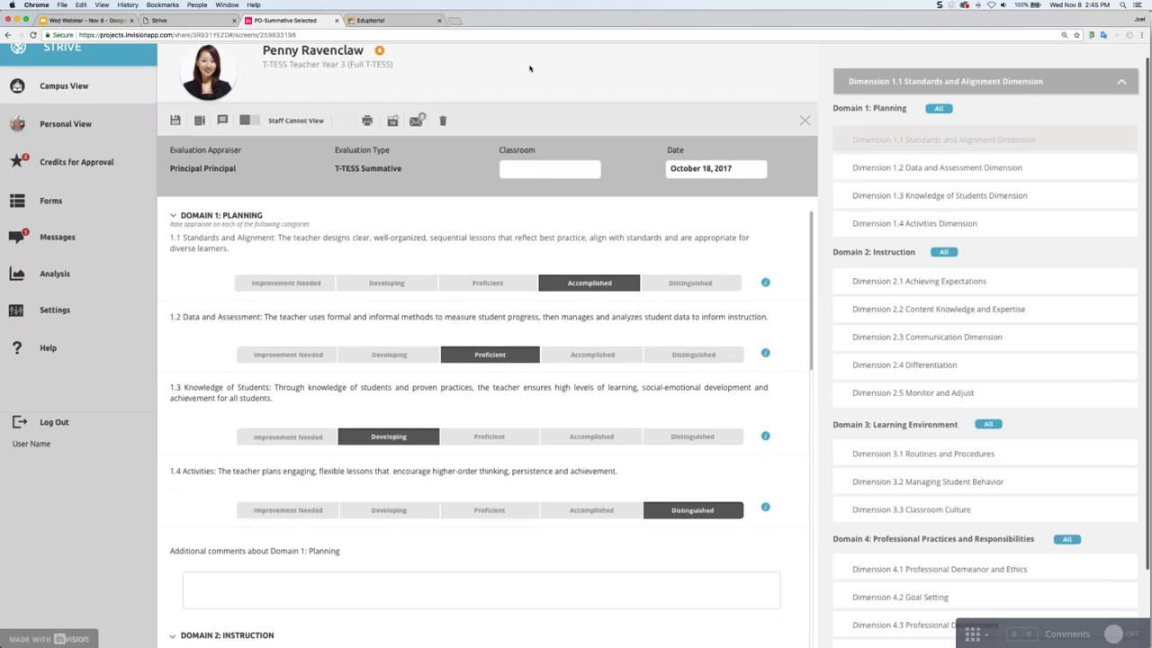
pyautogui.scroll(1, 530, 68)
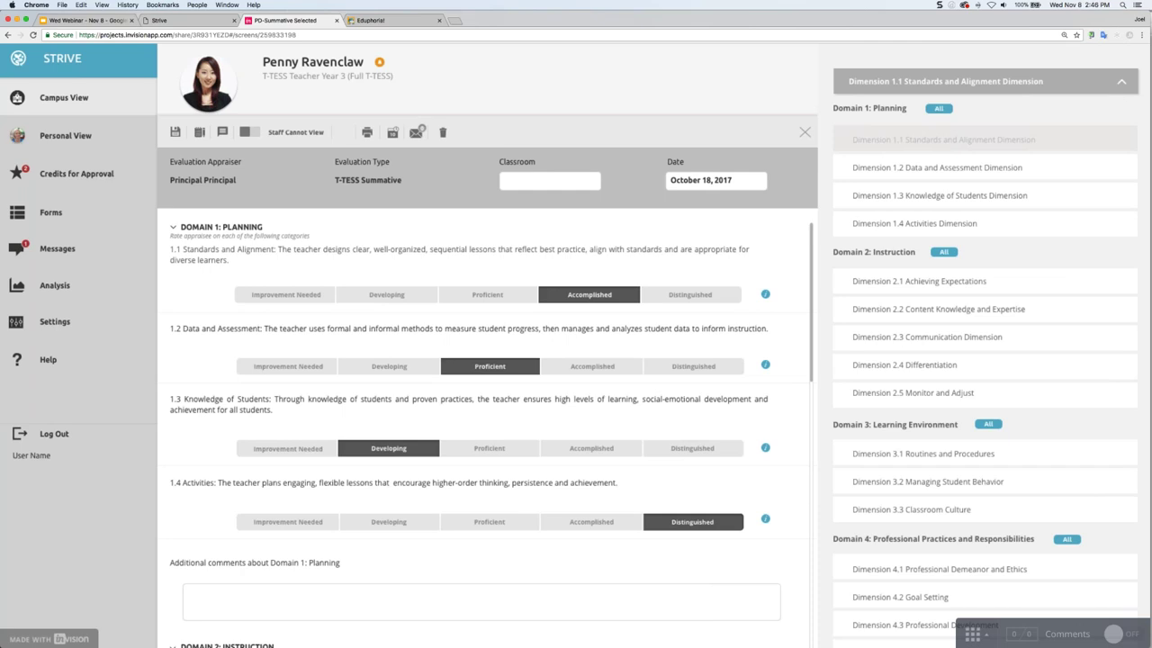
# Collapse the mockup's dimension list to show the goals and walkthroughs for Dimension 1.1 Standards and Alignment.
pyautogui.click(1122, 81)
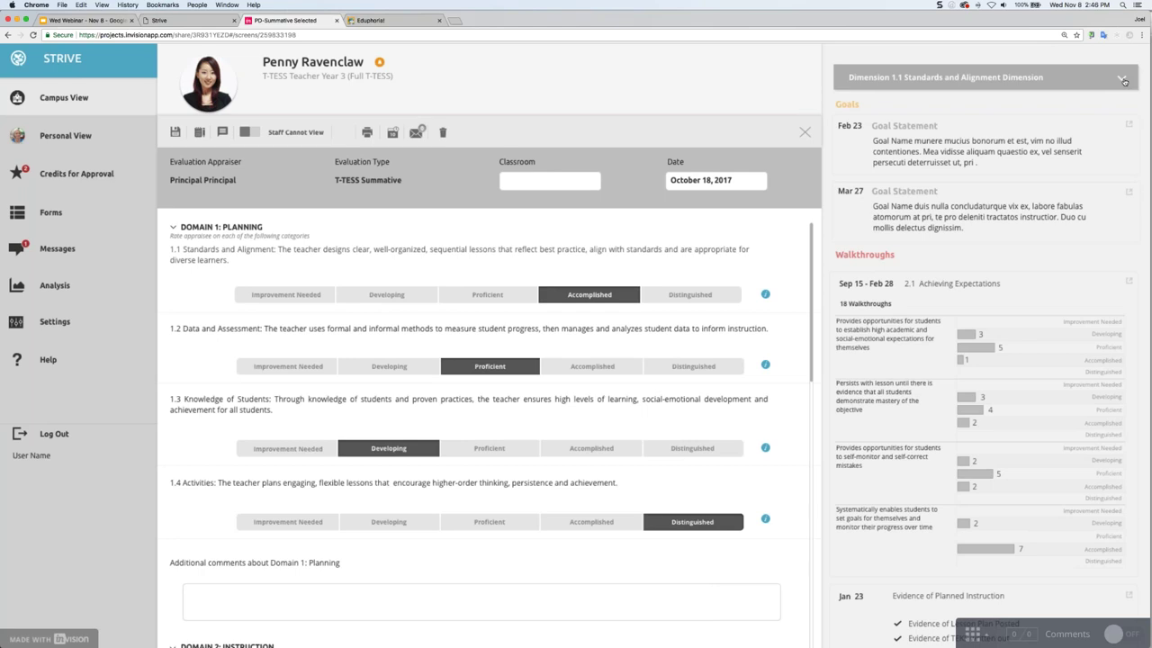
pyautogui.press('super+equal')
pyautogui.press('super+equal')
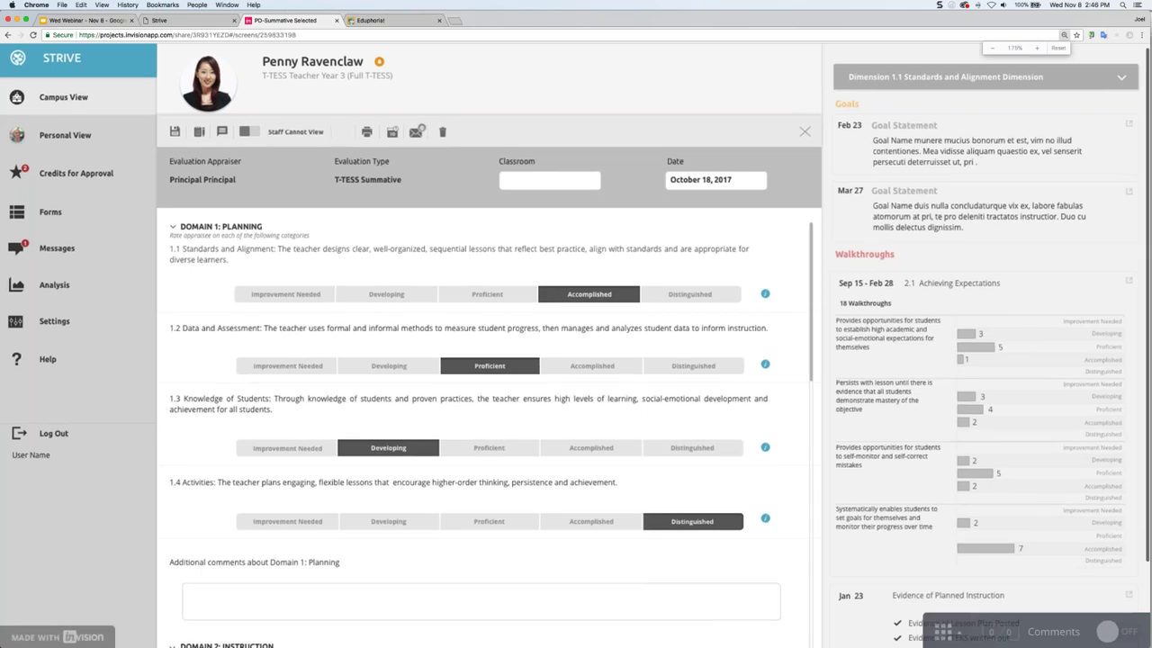
pyautogui.press('super+equal')
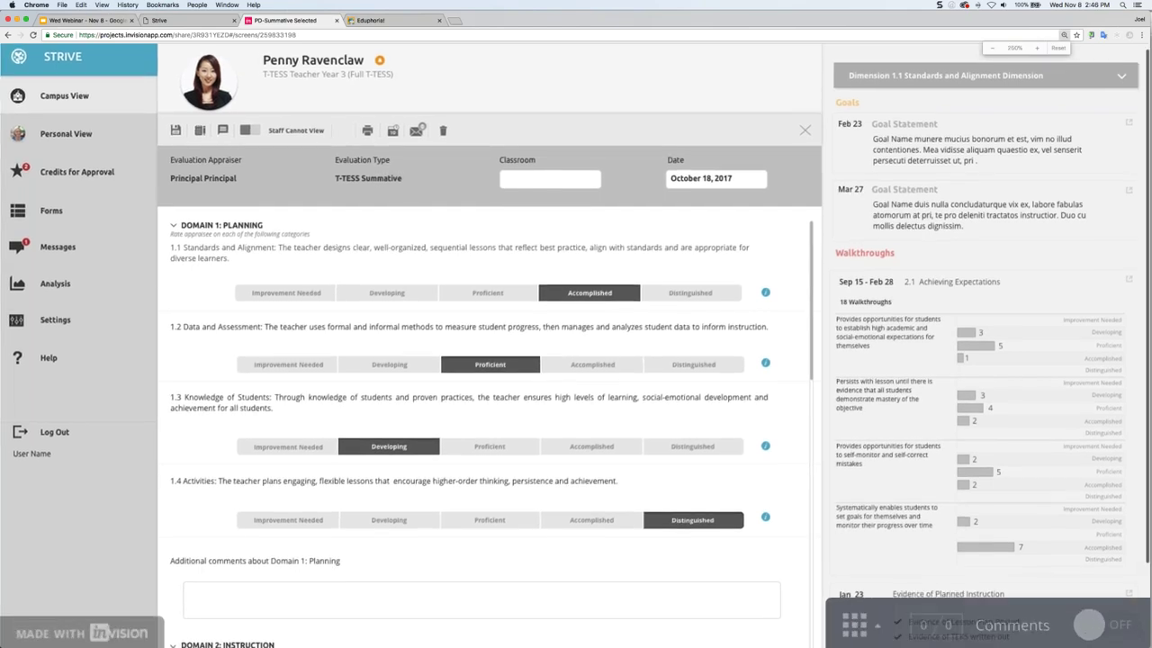
pyautogui.press('super+minus')
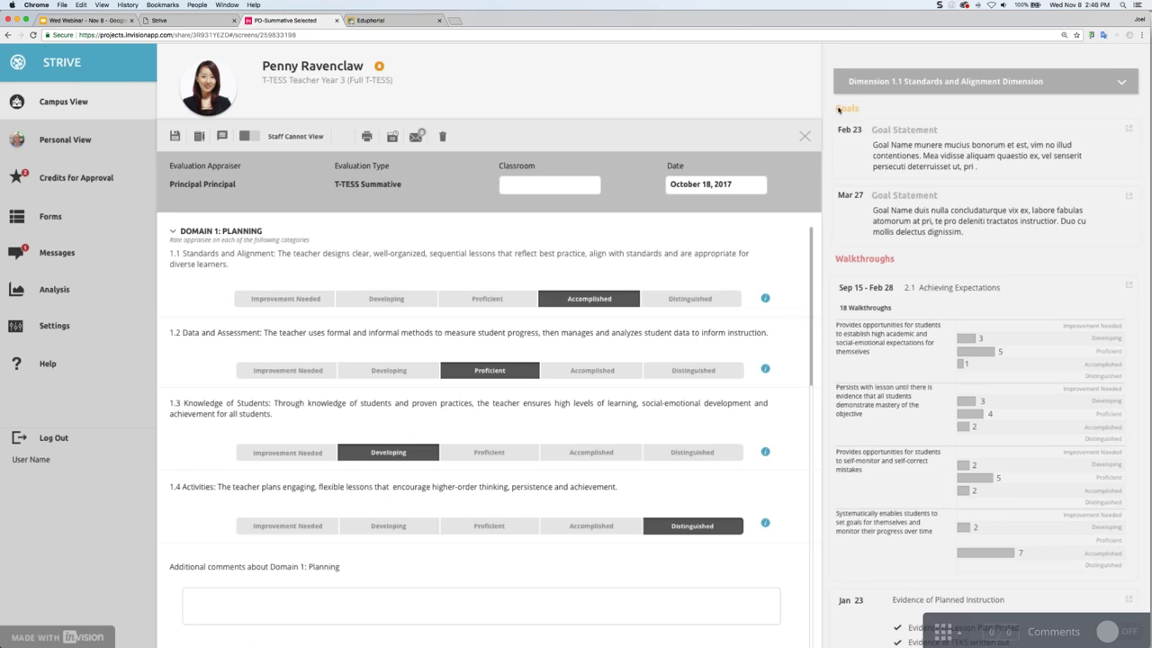
# Examine the goals, walkthrough charts and evidence of planned instruction collected beside the Domain 1 ratings in the summative mockup.
pyautogui.click(1084, 241)
pyautogui.scroll(-1, 1060, 362)
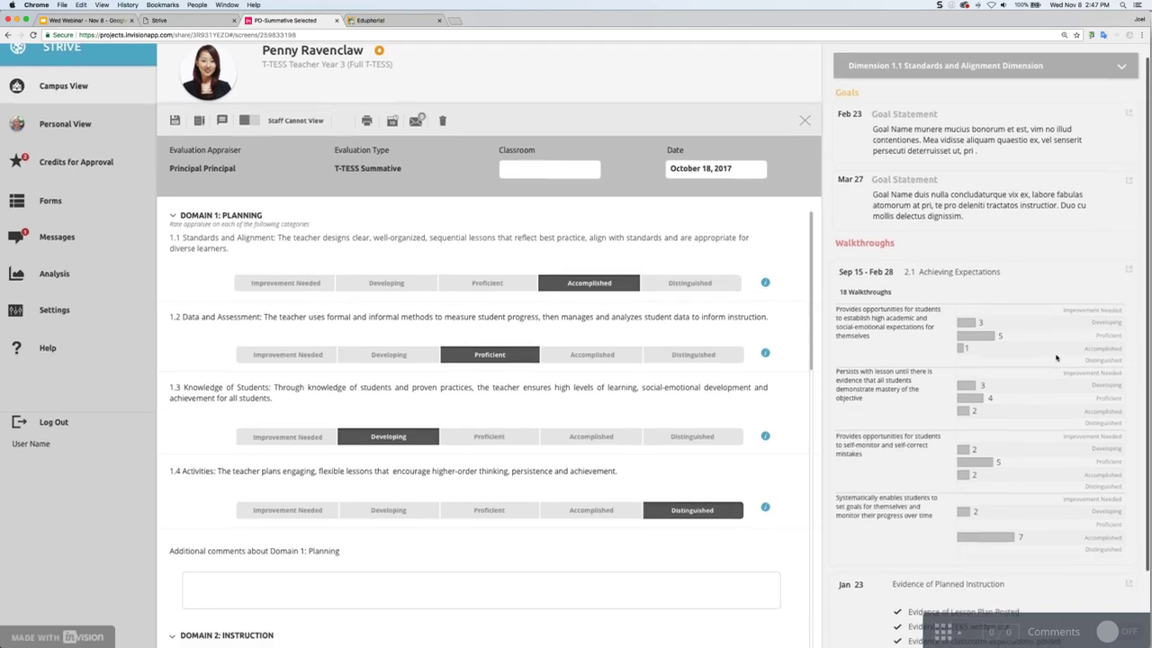
pyautogui.scroll(-1, 1057, 358)
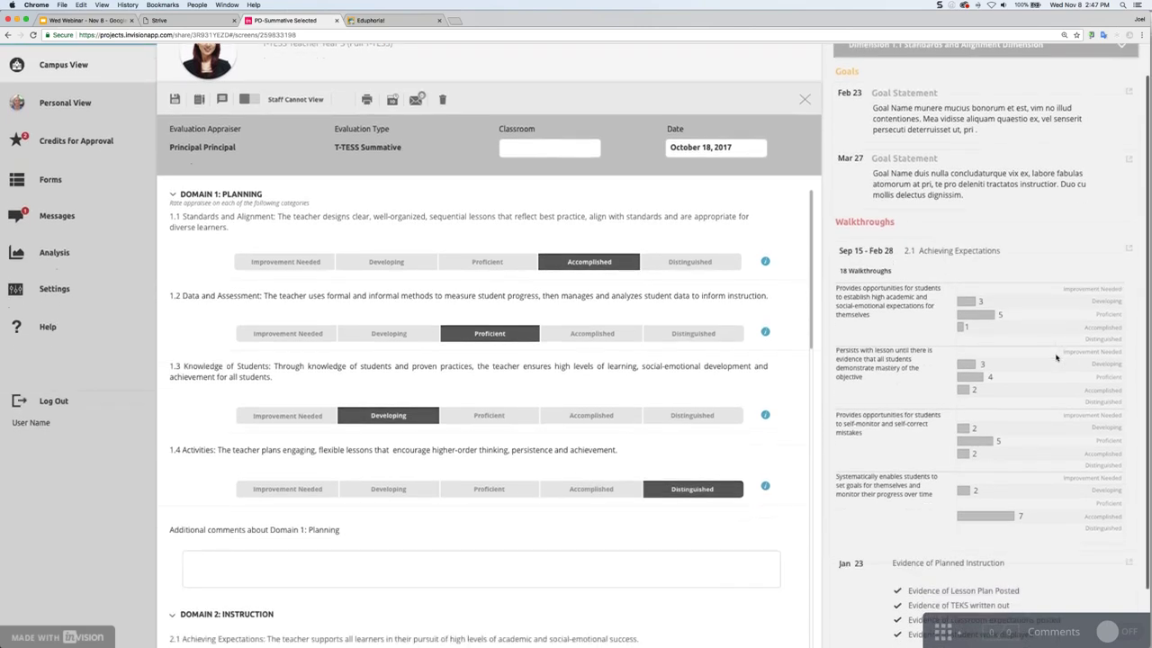
pyautogui.scroll(-3, 1057, 358)
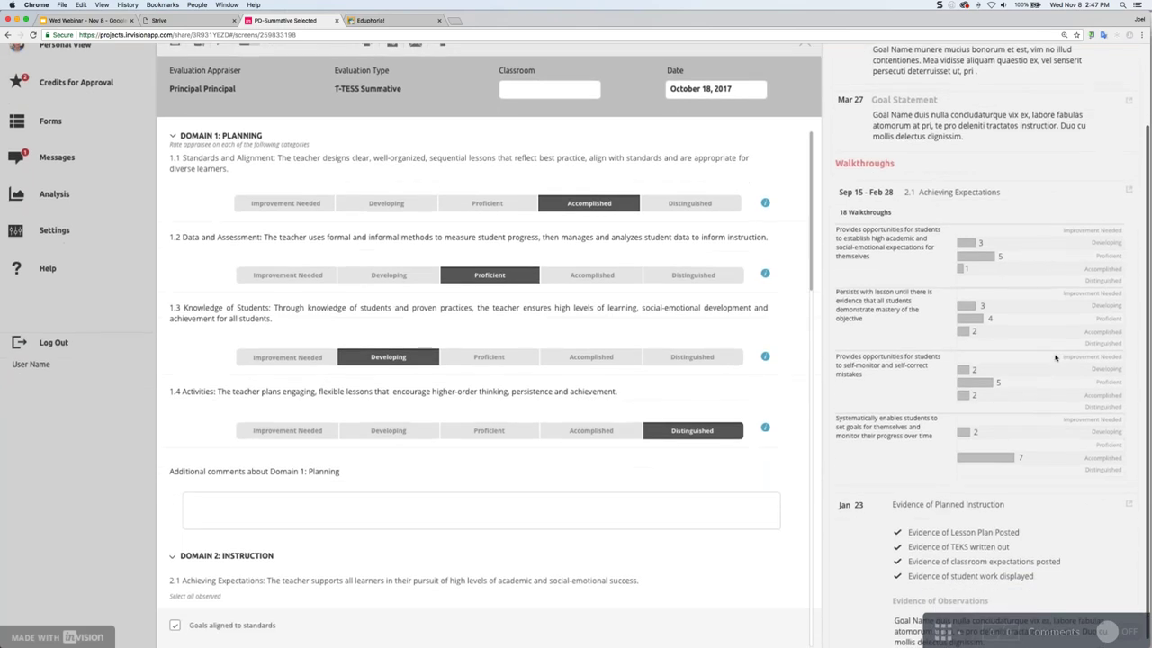
pyautogui.scroll(-1, 1056, 358)
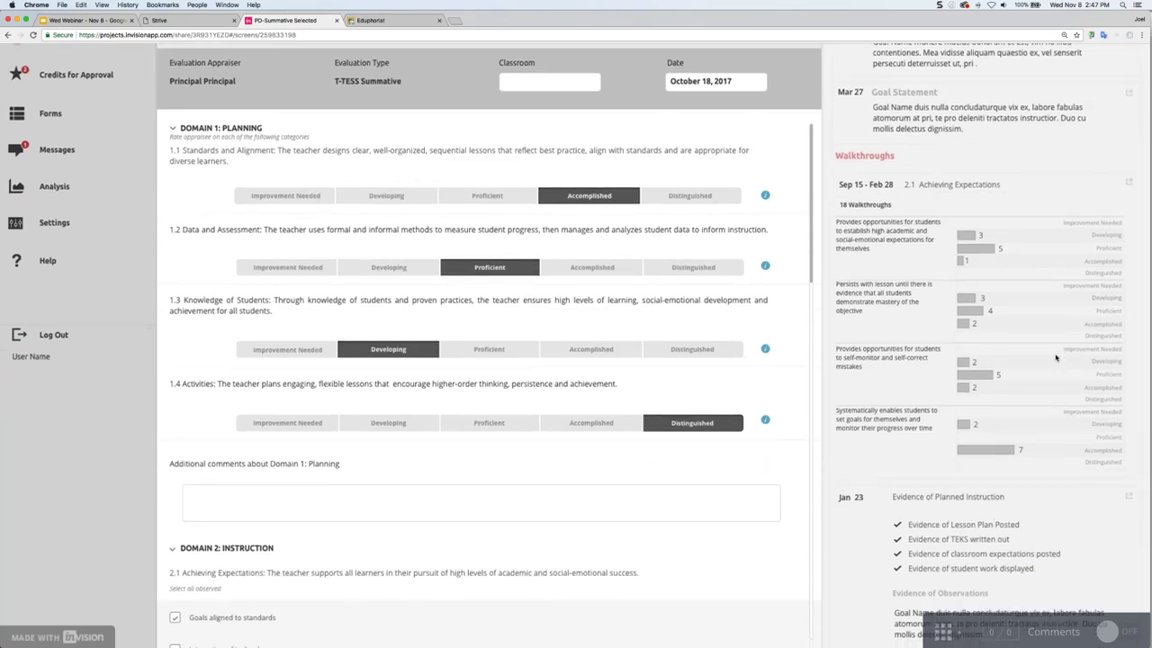
pyautogui.scroll(1, 238, 393)
pyautogui.scroll(1, 237, 392)
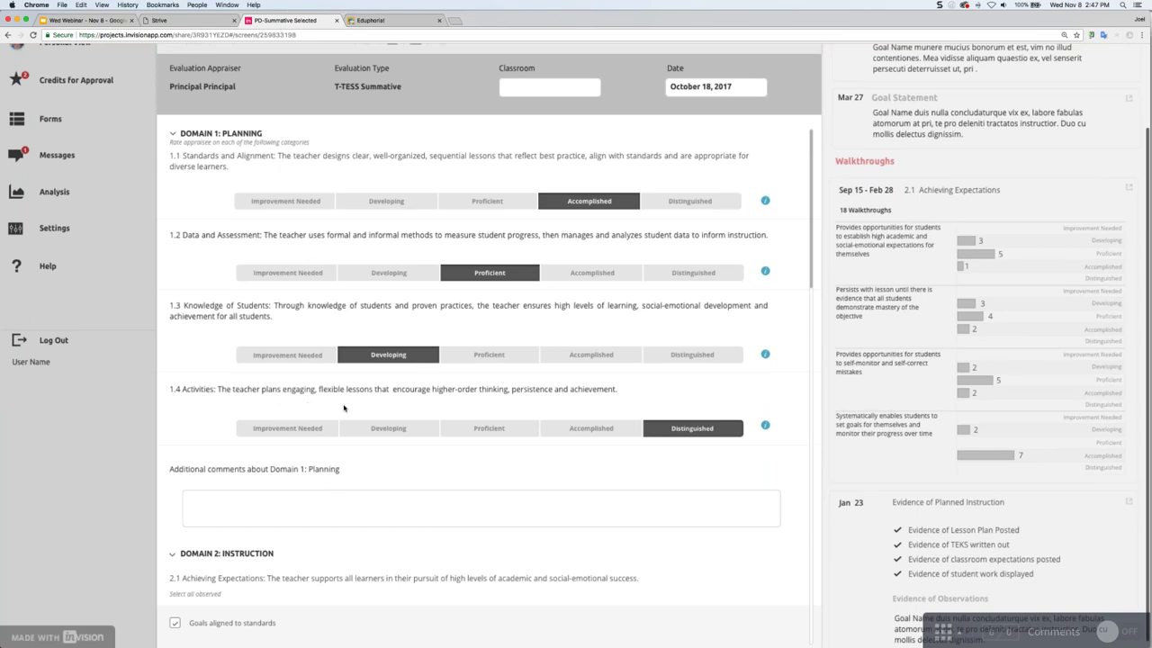
pyautogui.scroll(-3, 343, 408)
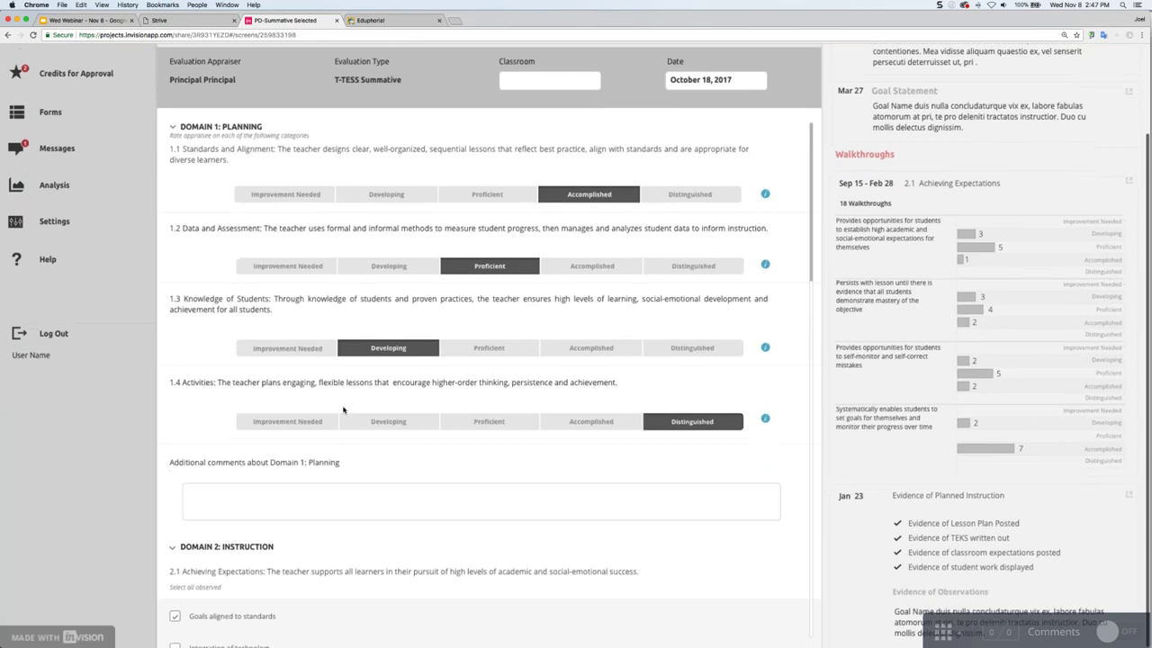
pyautogui.scroll(-1, 342, 409)
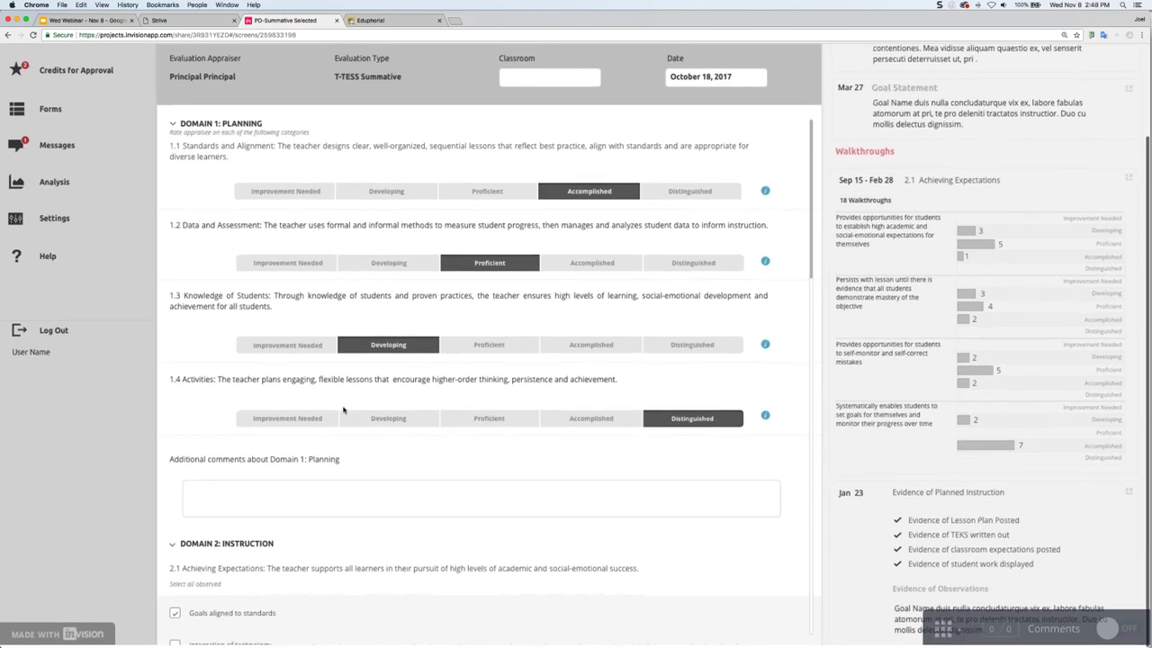
pyautogui.scroll(1, 343, 410)
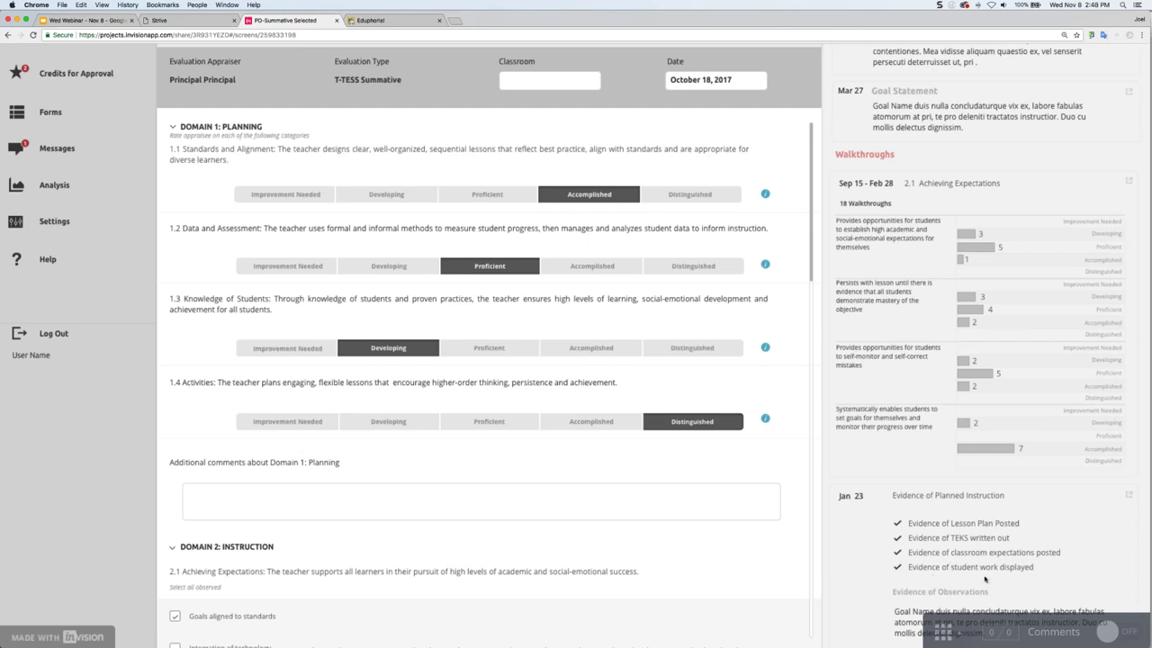
pyautogui.scroll(2, 1077, 546)
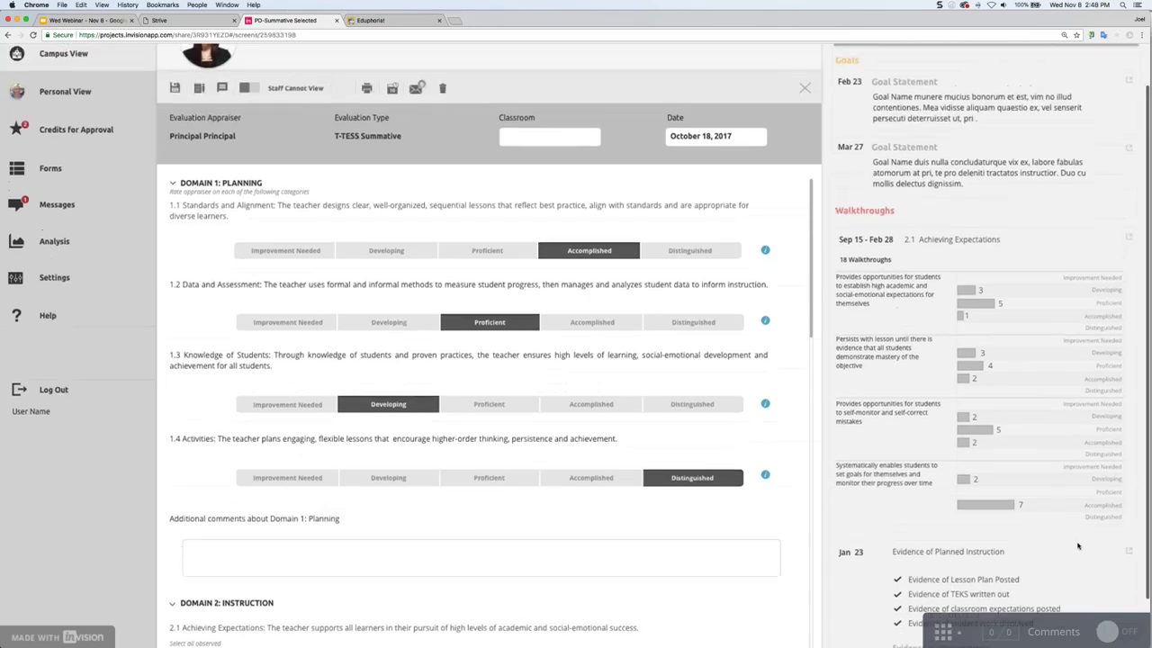
pyautogui.scroll(2, 1077, 545)
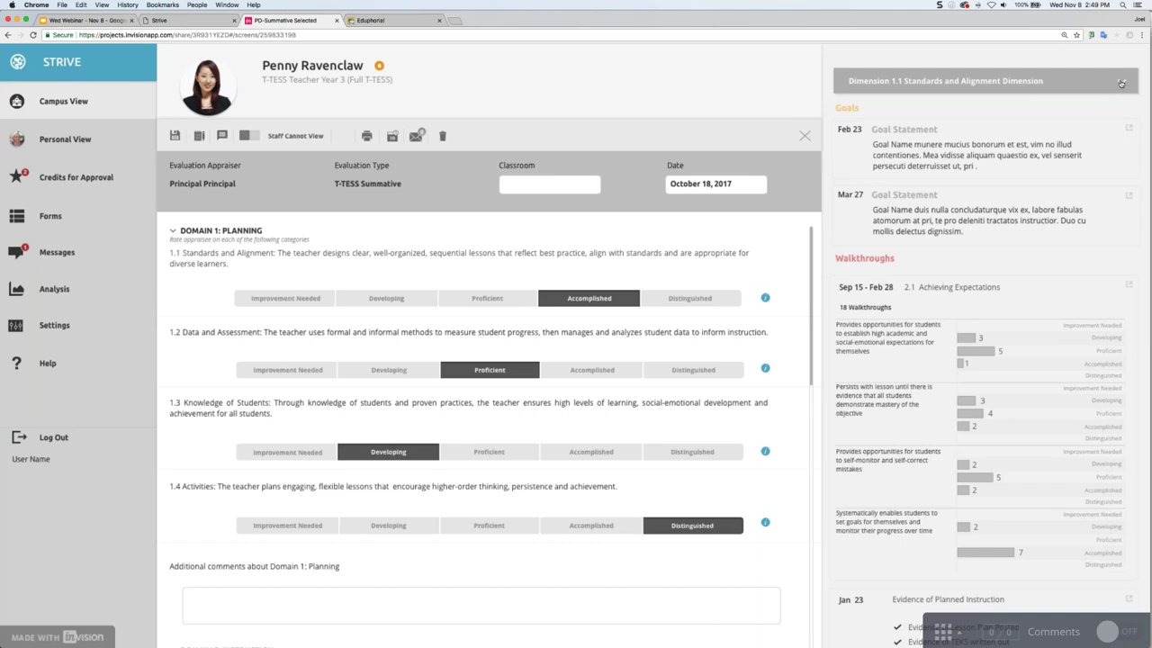
# Expand the mockup's dimension list again and review the domains and dimensions beside the summative ratings.
pyautogui.click(1121, 83)
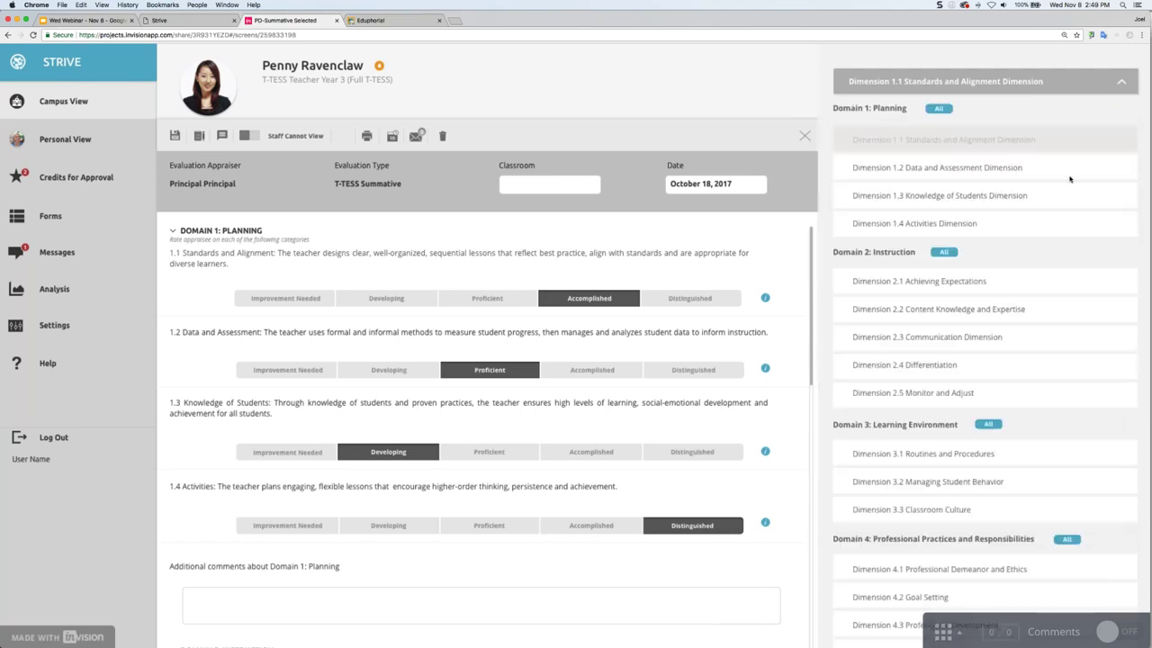
pyautogui.scroll(-1, 1035, 153)
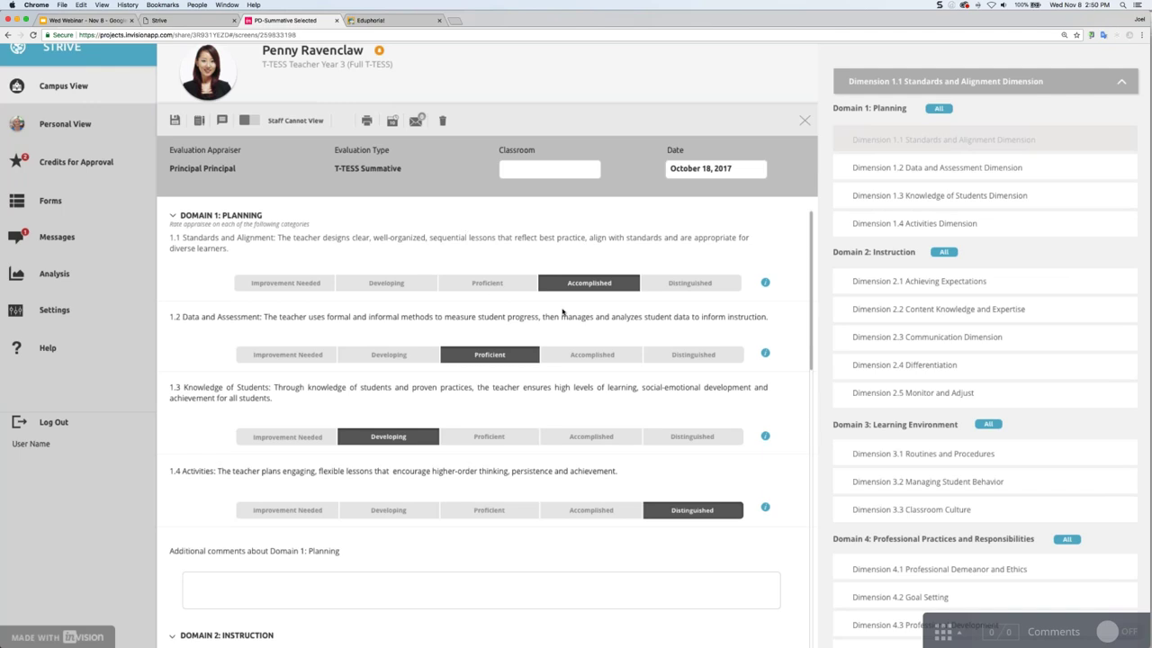
pyautogui.scroll(1, 596, 312)
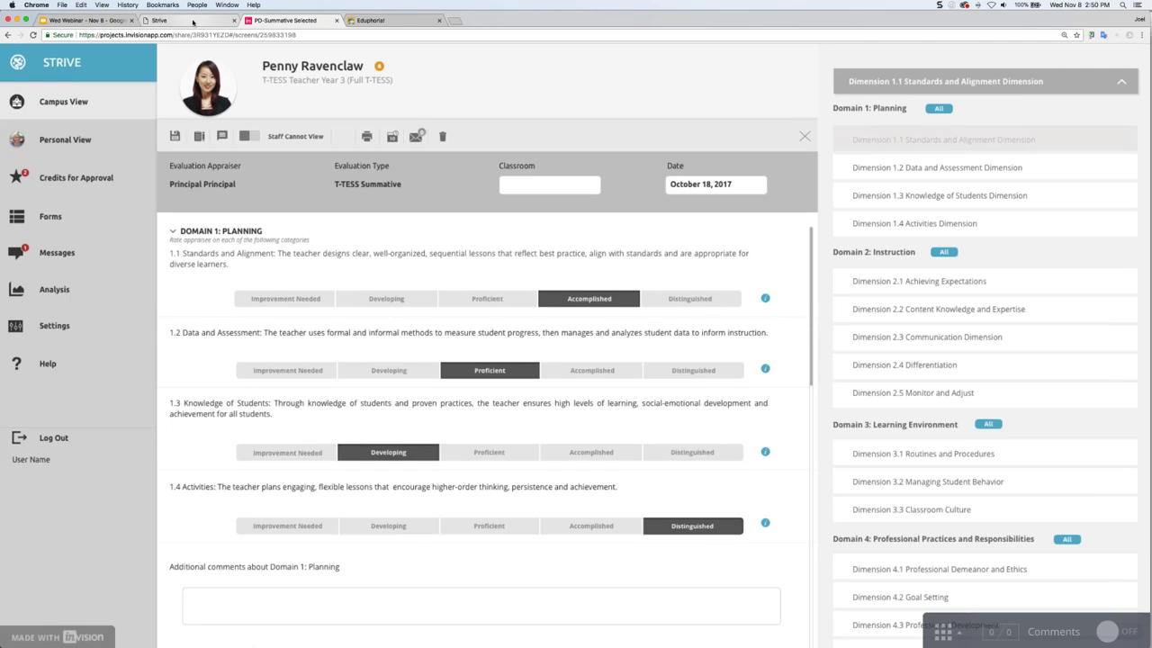
# Return to the Strive template editor and check the dimension assigned to the 1.1 Standards and Alignment (SA) item.
pyautogui.click(193, 21)
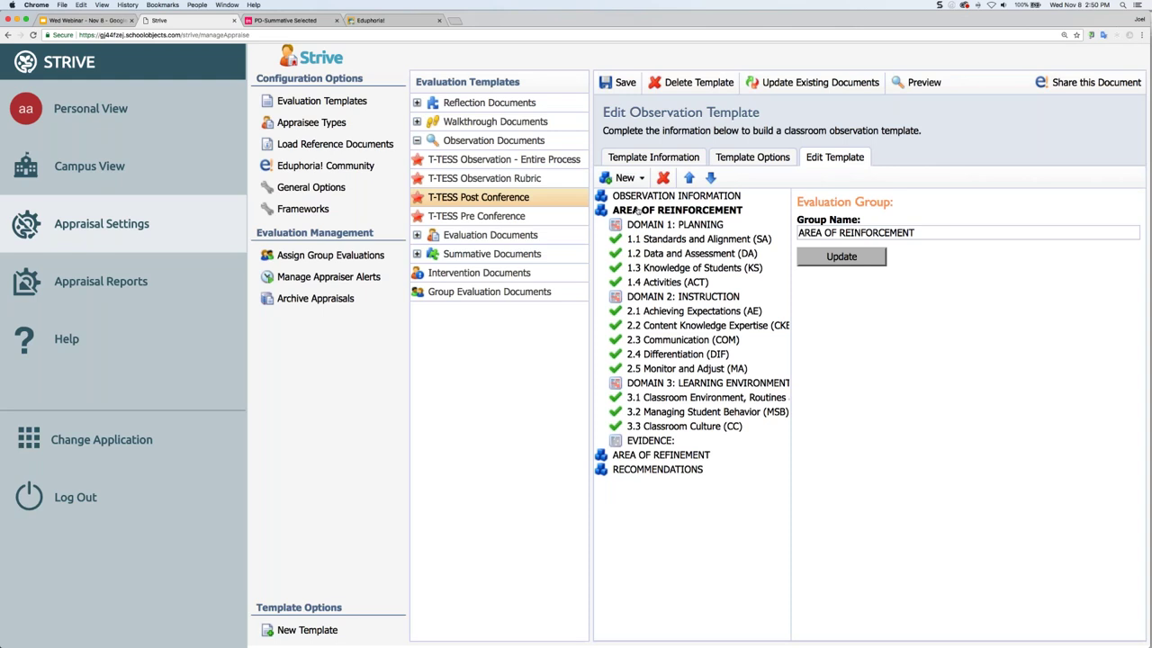
pyautogui.click(678, 240)
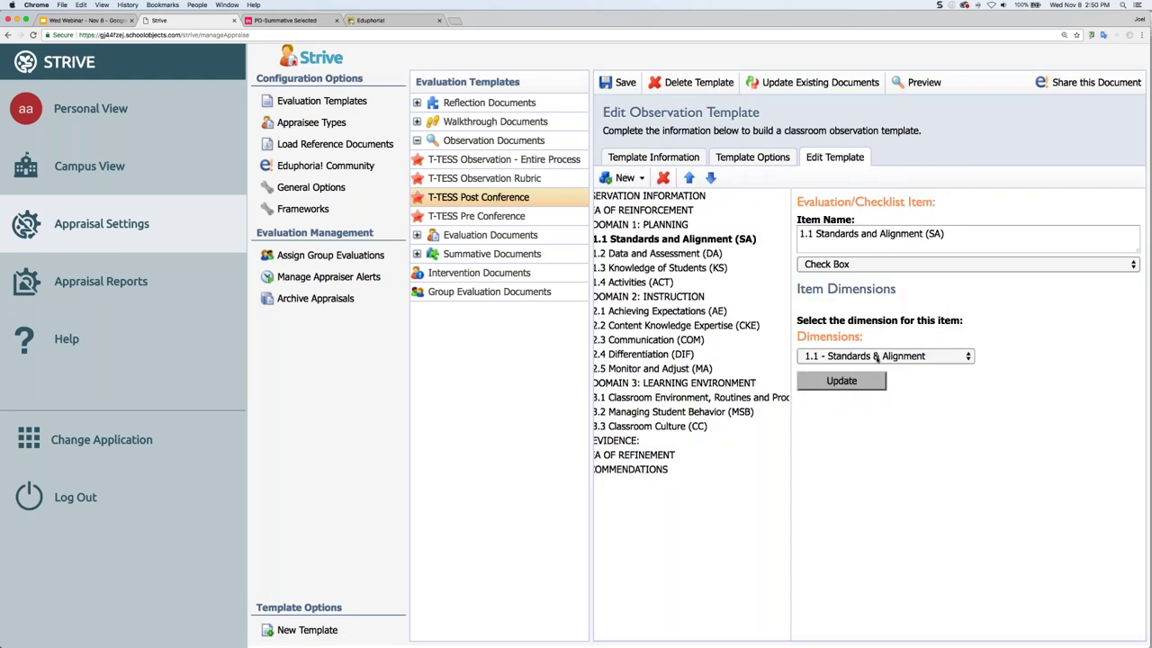
pyautogui.hscroll(-3, 702, 306)
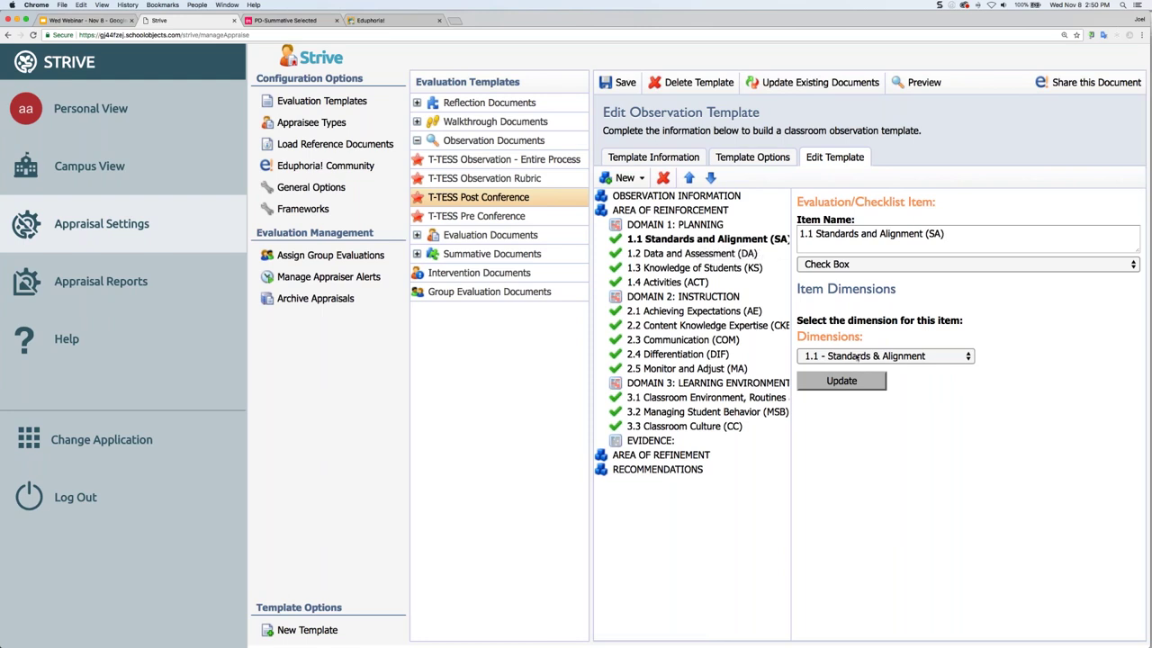
# Revisit the T-TESS framework and list the evaluation templates under Walkthrough Documents.
pyautogui.click(306, 209)
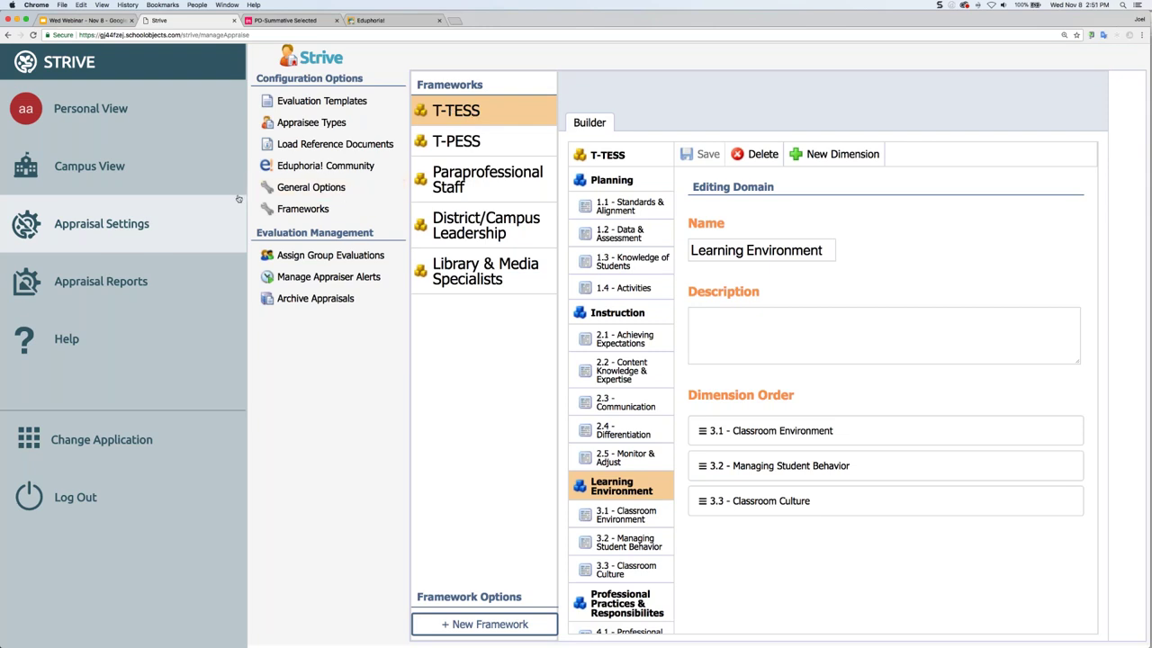
pyautogui.click(316, 101)
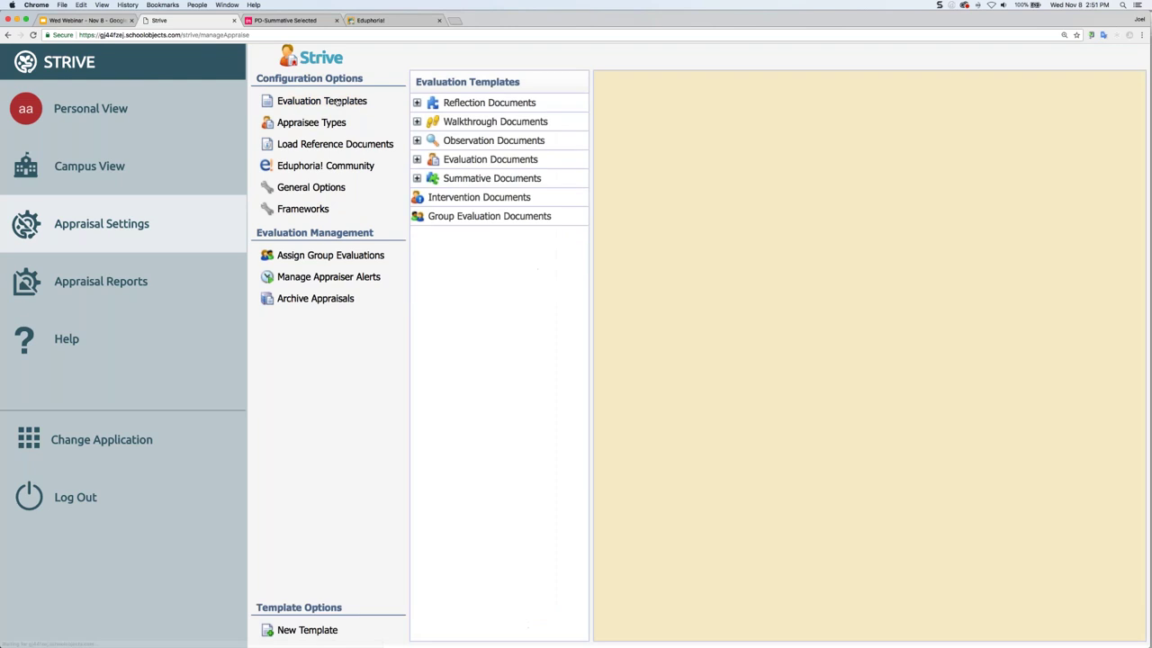
pyautogui.click(503, 125)
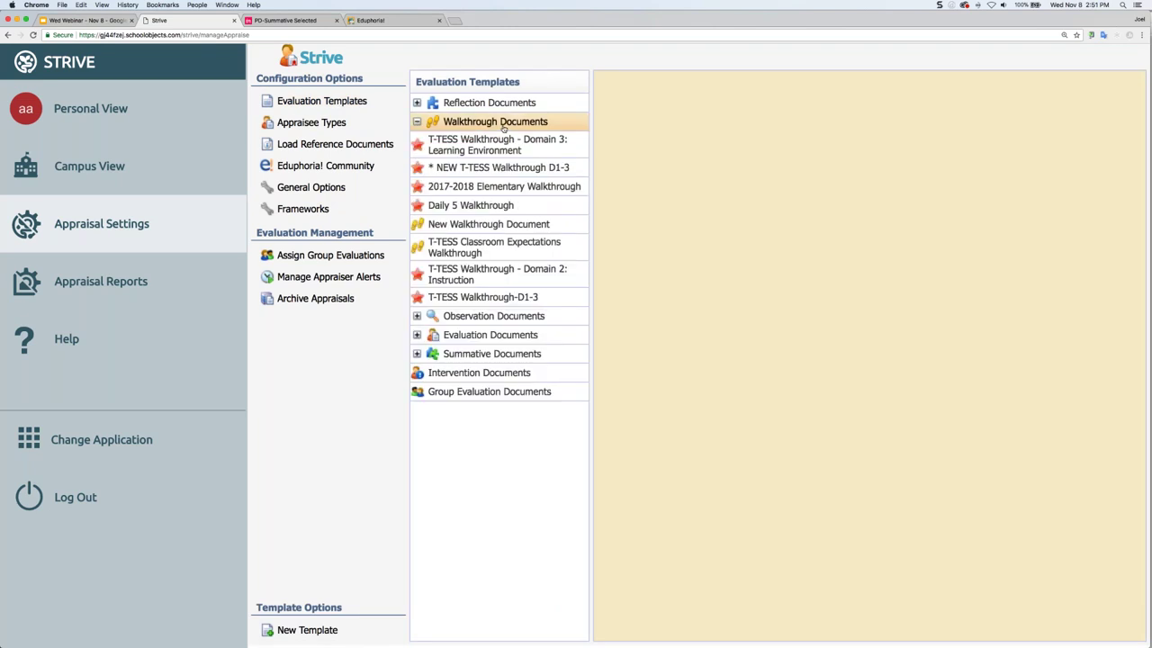
# Check the framework selected for the T-TESS Classroom Expectations Walkthrough template and view the shared template categories in Eduphoria! Community.
pyautogui.click(465, 252)
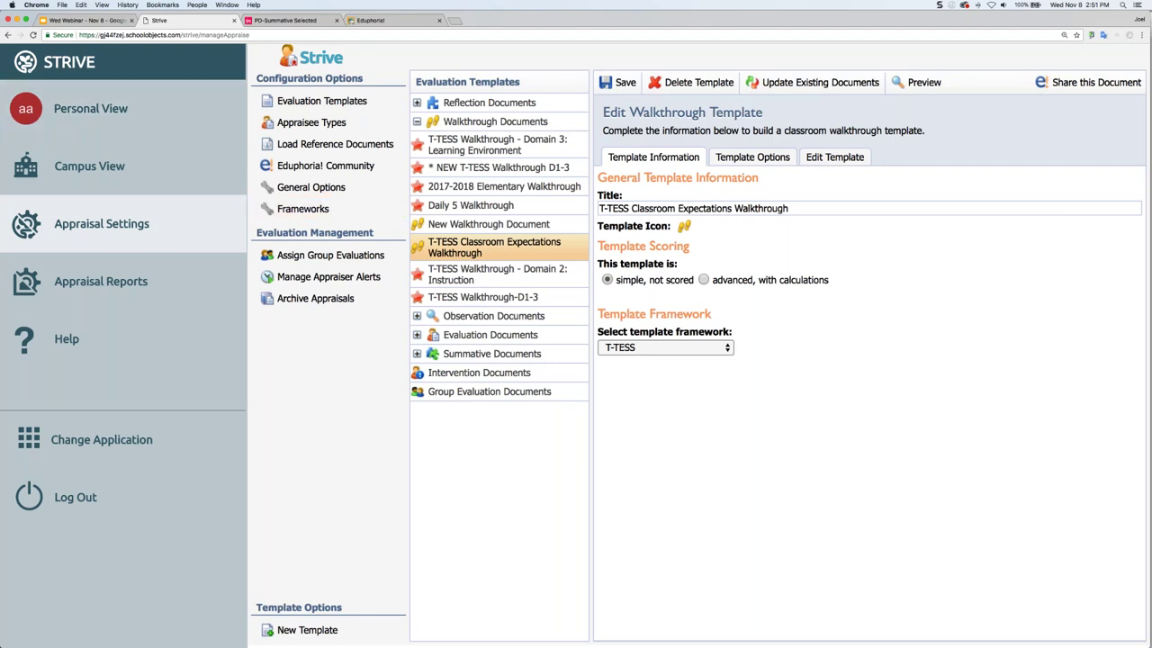
pyautogui.click(329, 170)
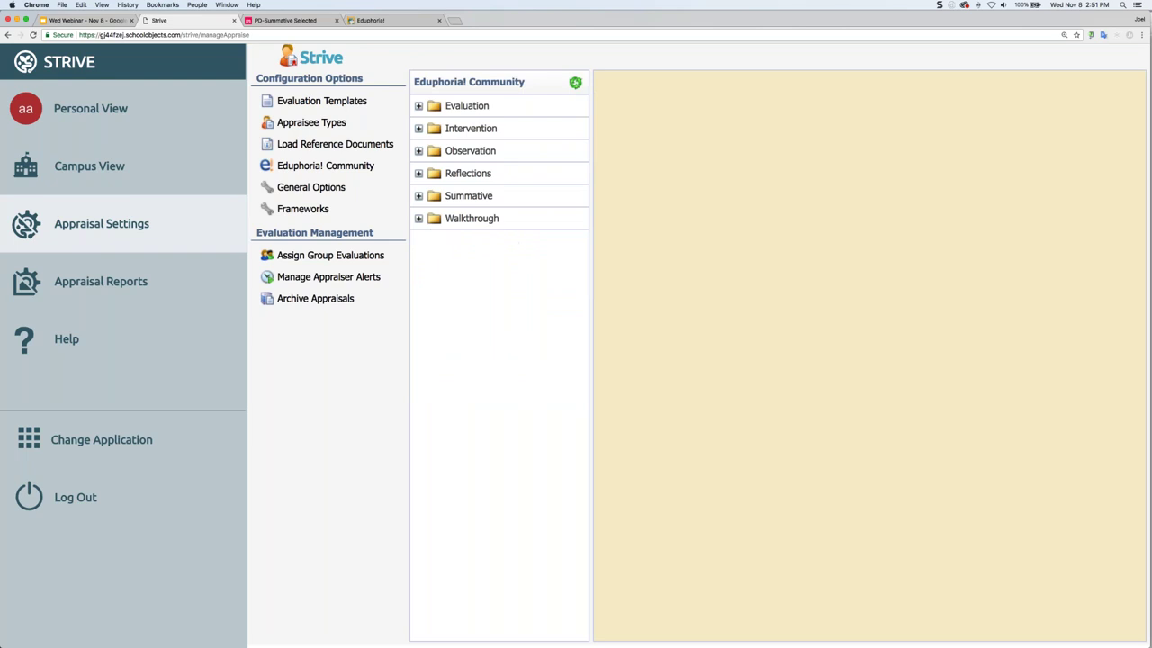
# Create a blank Classroom Walkthrough evaluation template titled Test and open it for editing.
pyautogui.click(323, 106)
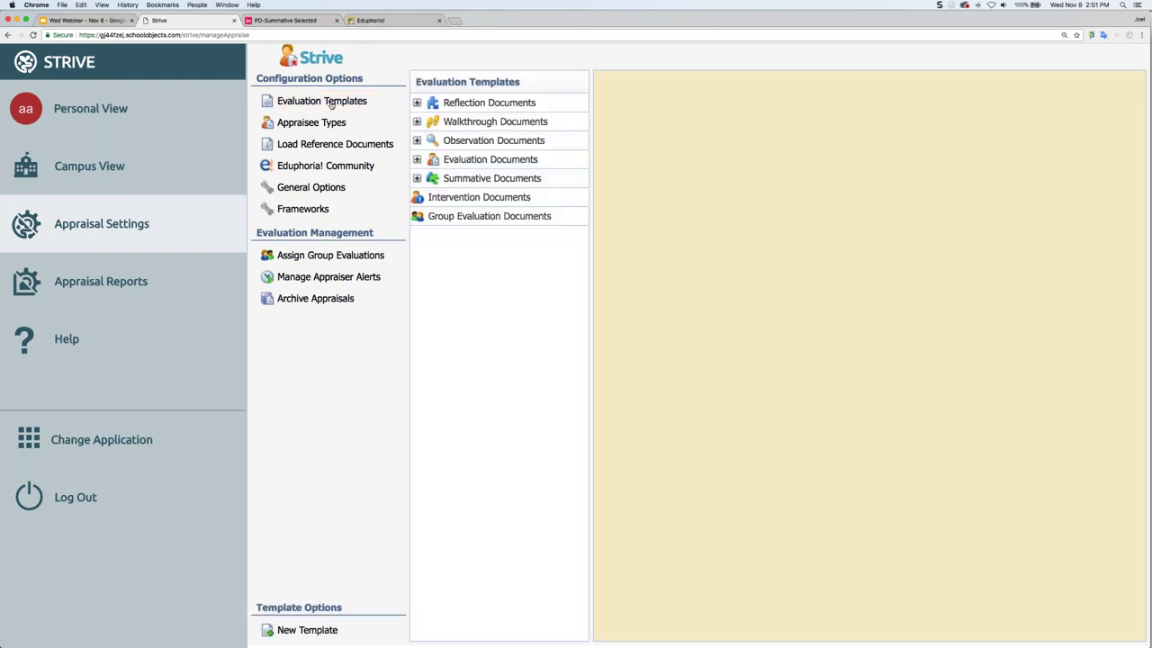
pyautogui.click(314, 632)
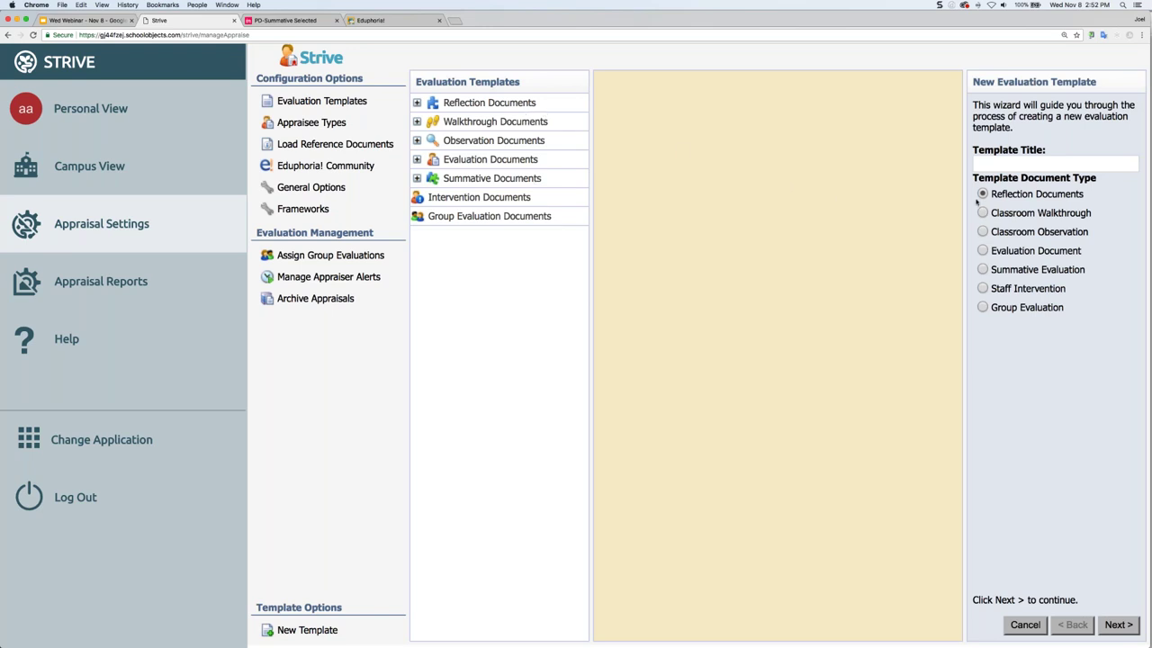
pyautogui.click(987, 162)
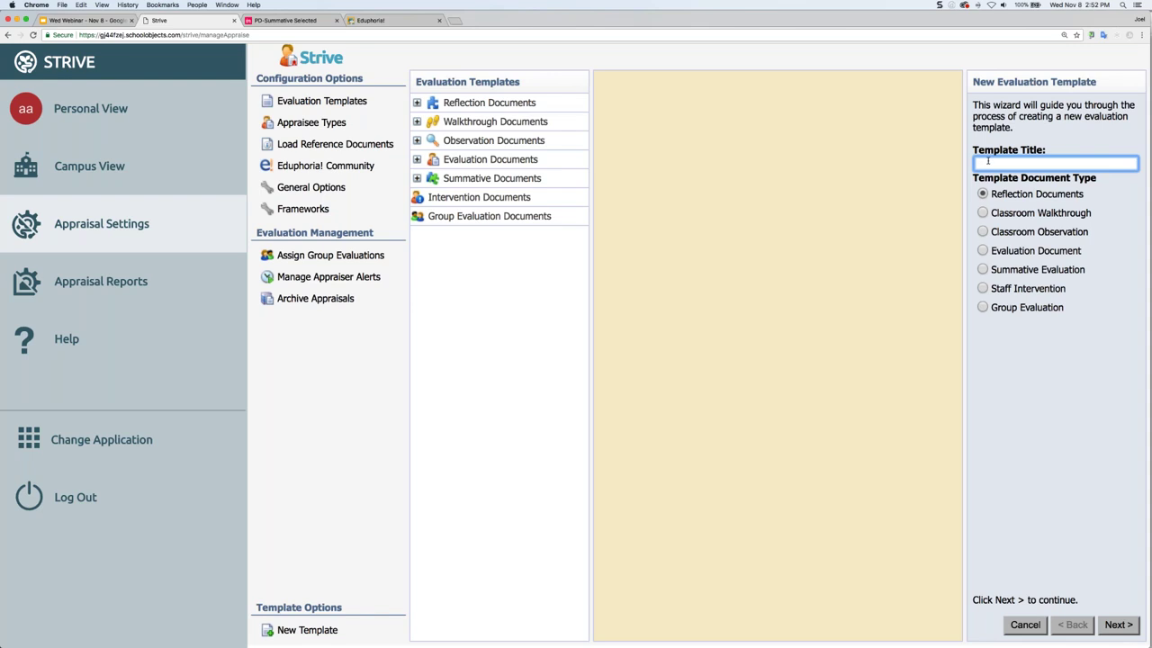
pyautogui.write('Test')
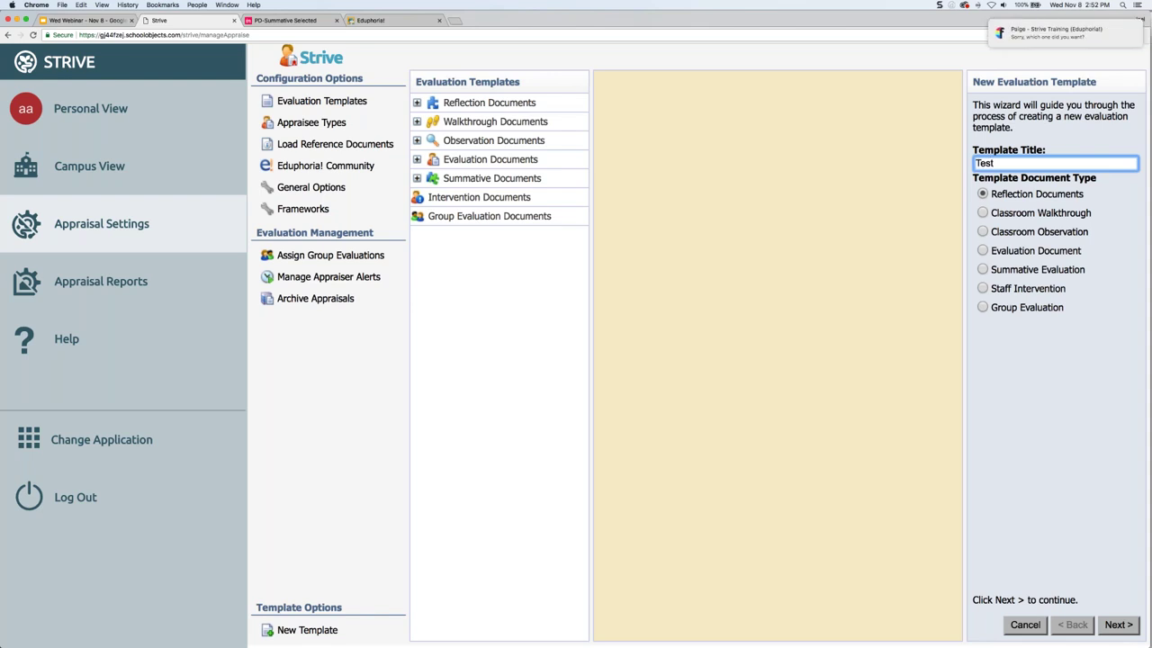
pyautogui.click(983, 213)
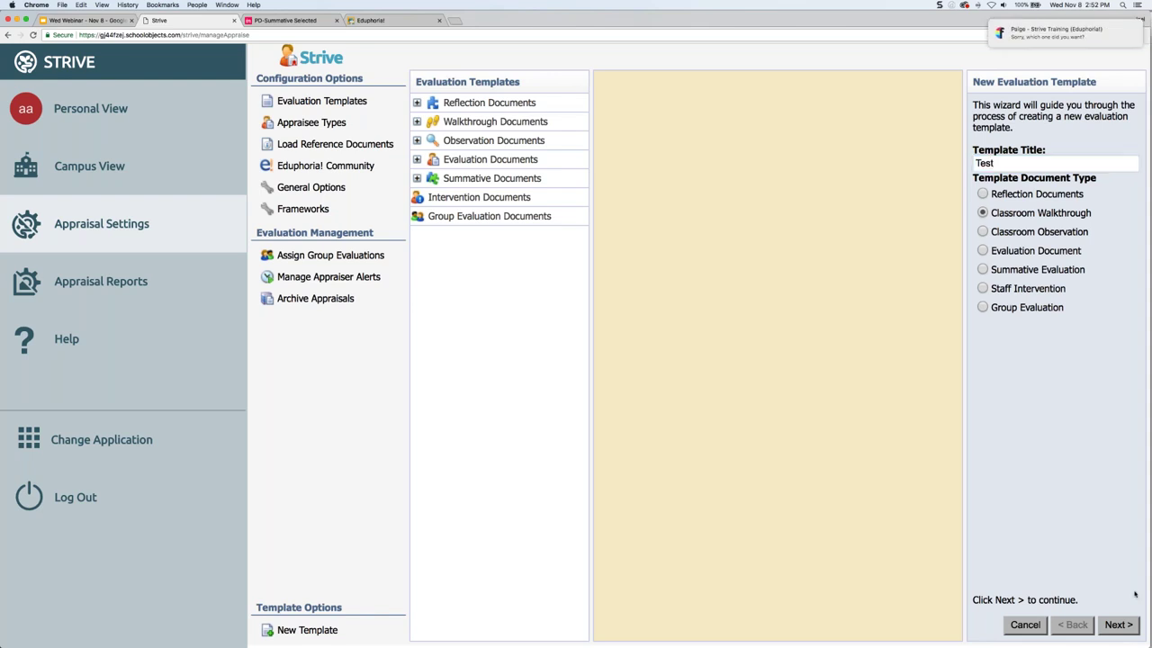
pyautogui.click(1118, 625)
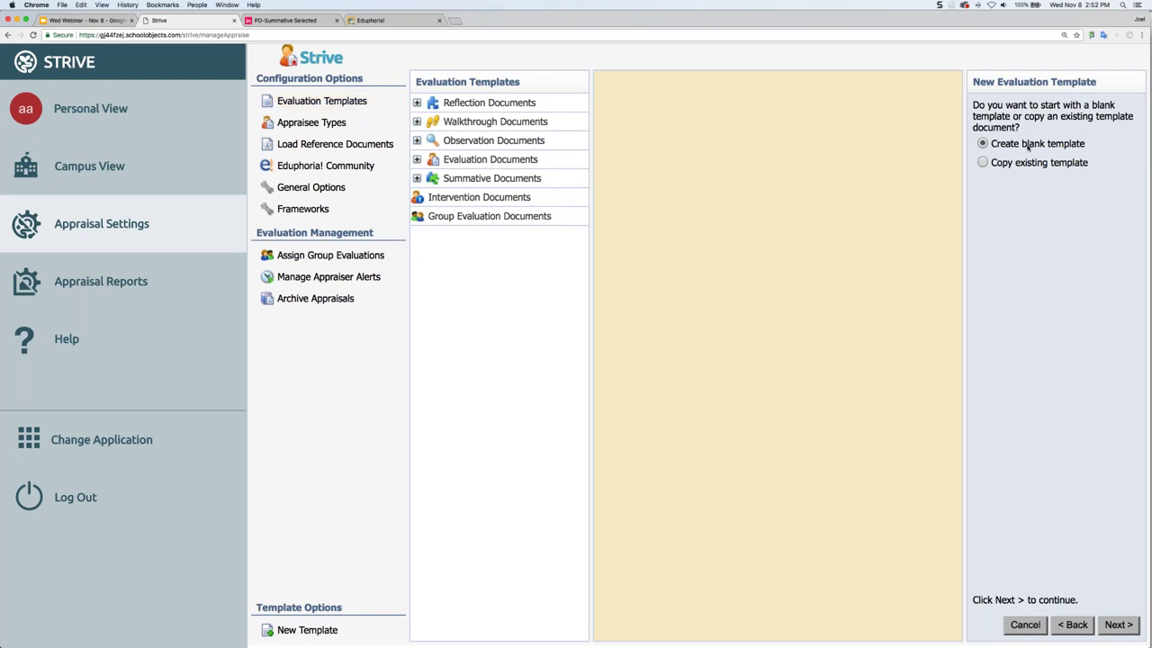
pyautogui.click(1118, 625)
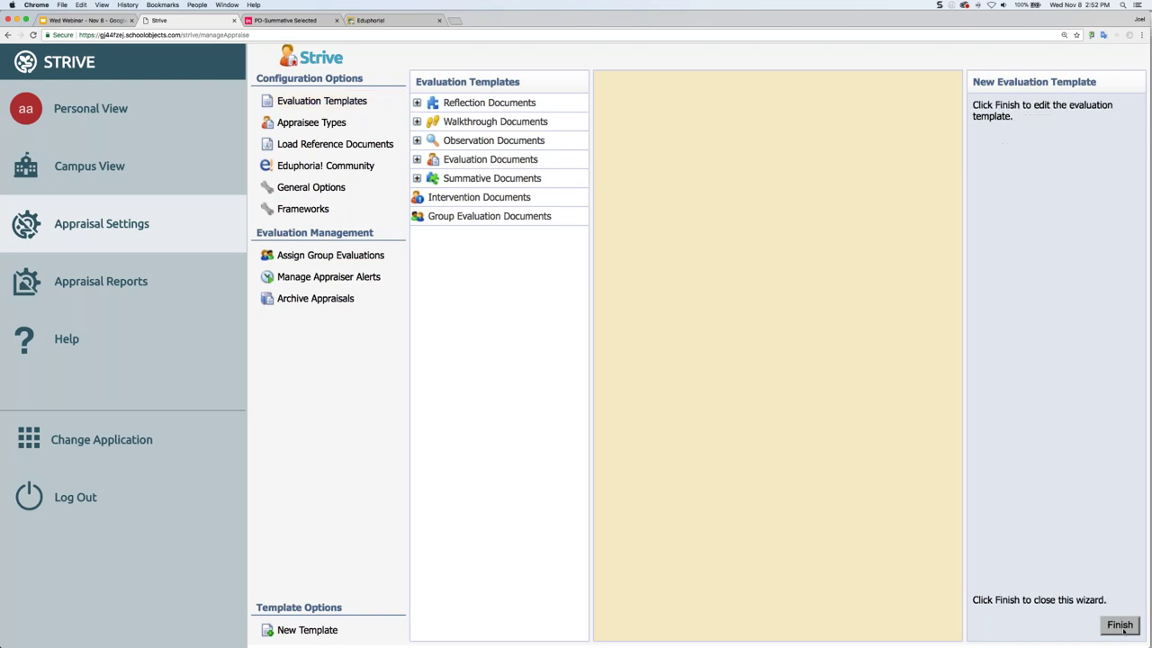
pyautogui.click(1119, 624)
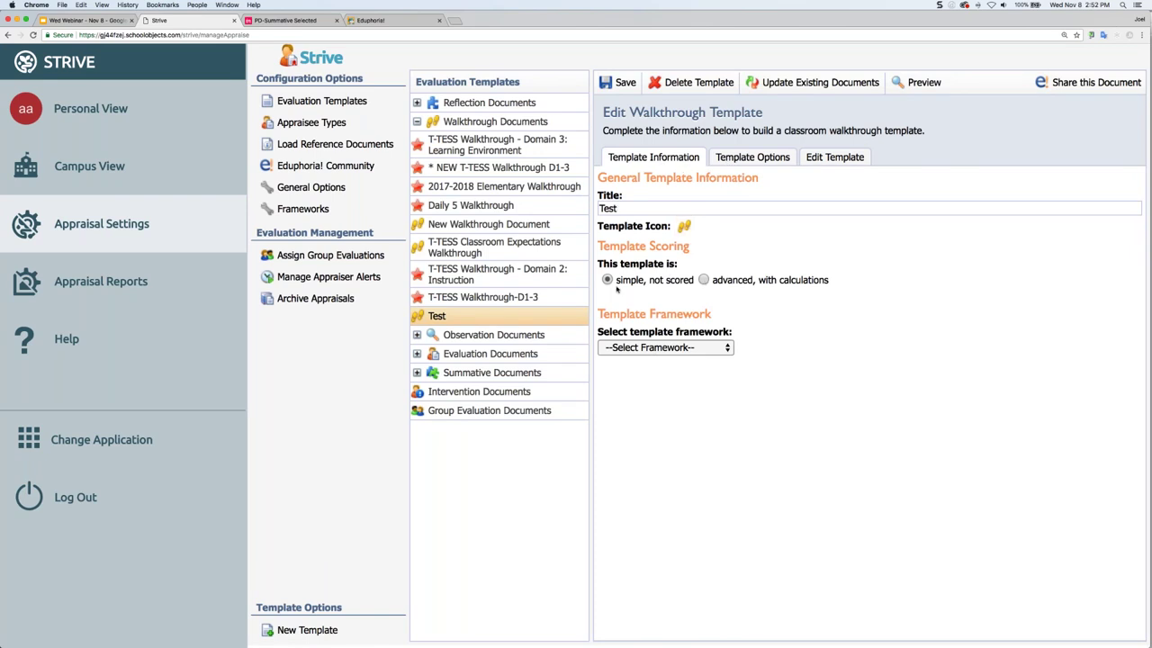
# Review the Test template's framework choices and content editor without assigning a framework, and switch to the Wed Webinar - Nov 8 slides.
pyautogui.click(717, 348)
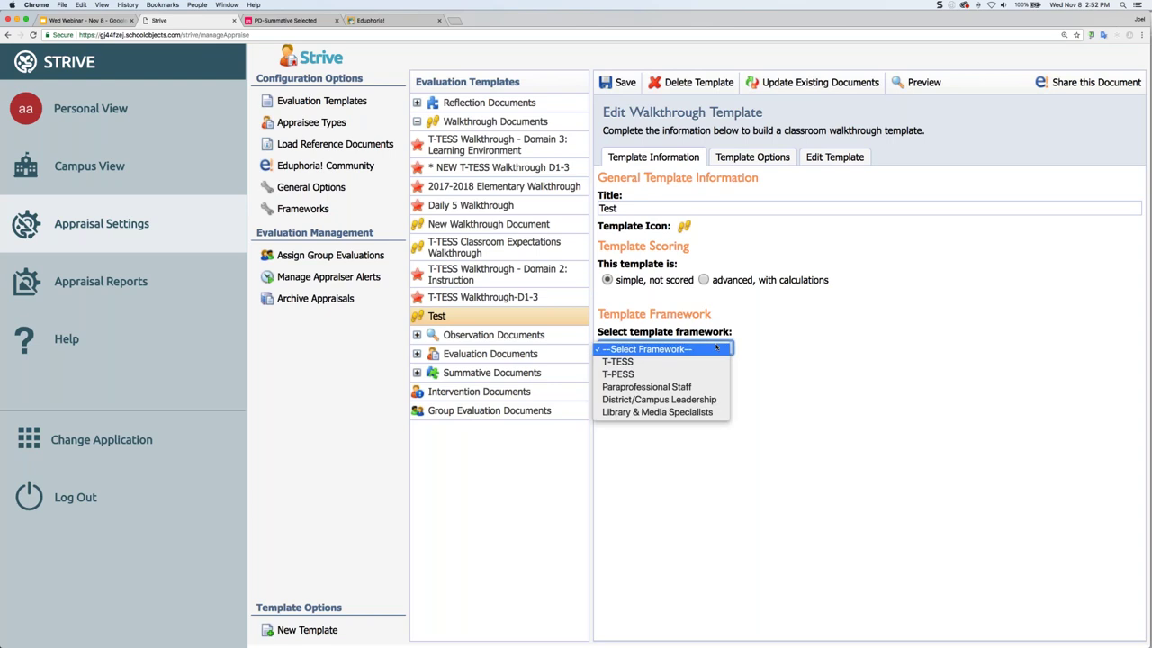
pyautogui.click(801, 371)
pyautogui.click(827, 157)
pyautogui.click(627, 177)
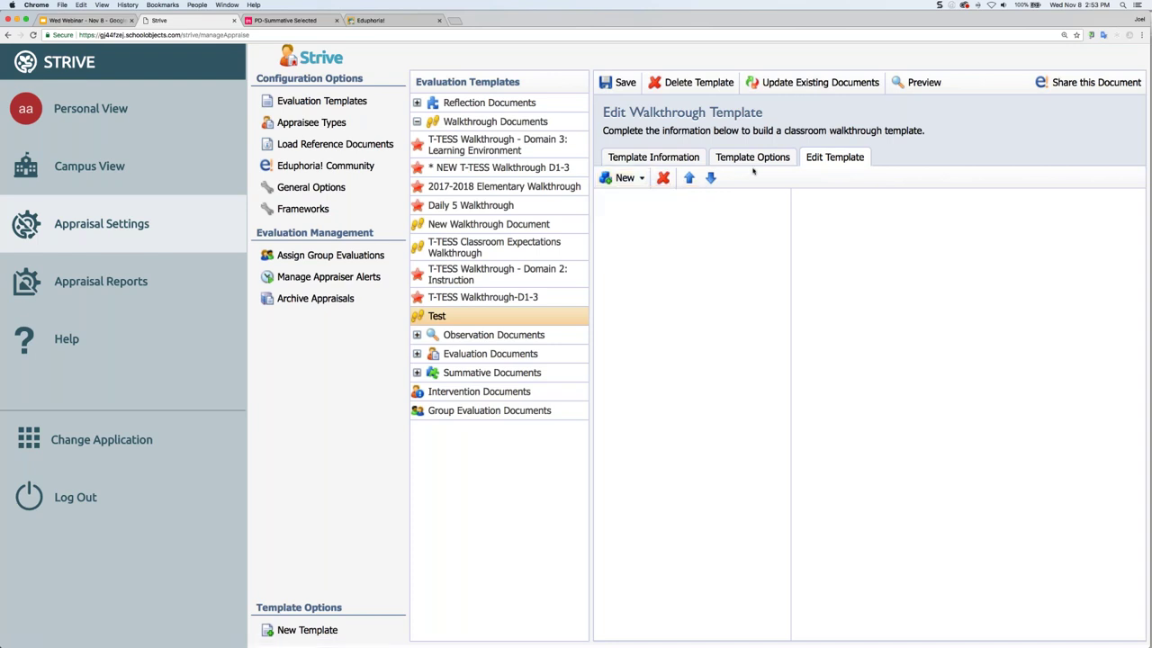
pyautogui.click(691, 161)
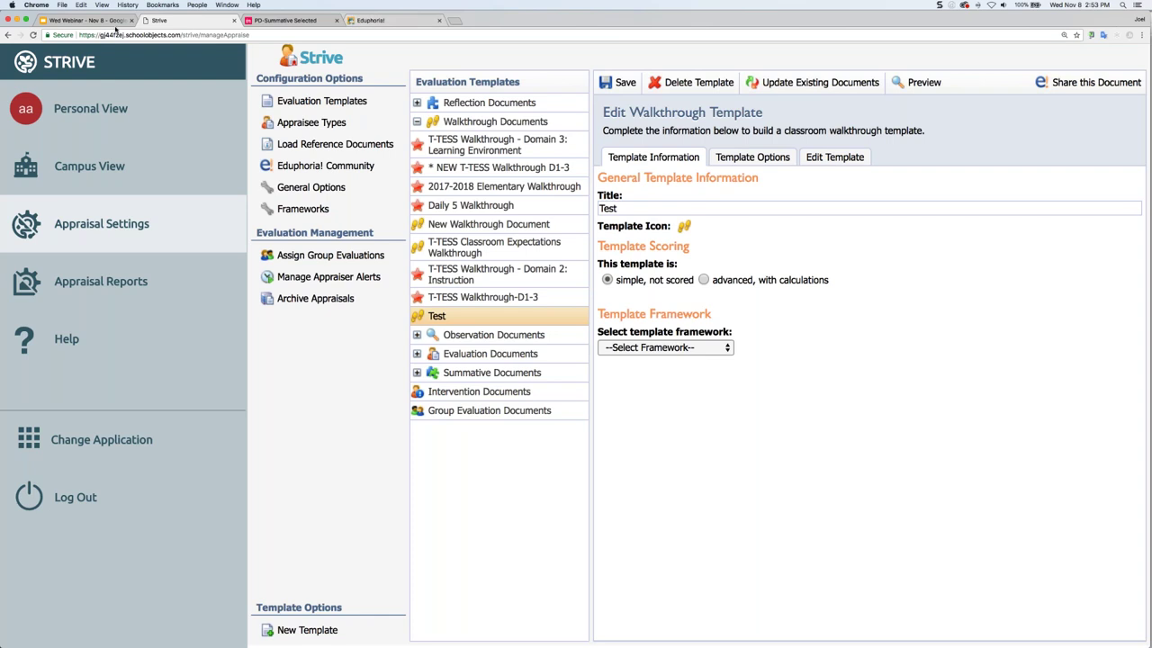
pyautogui.click(102, 20)
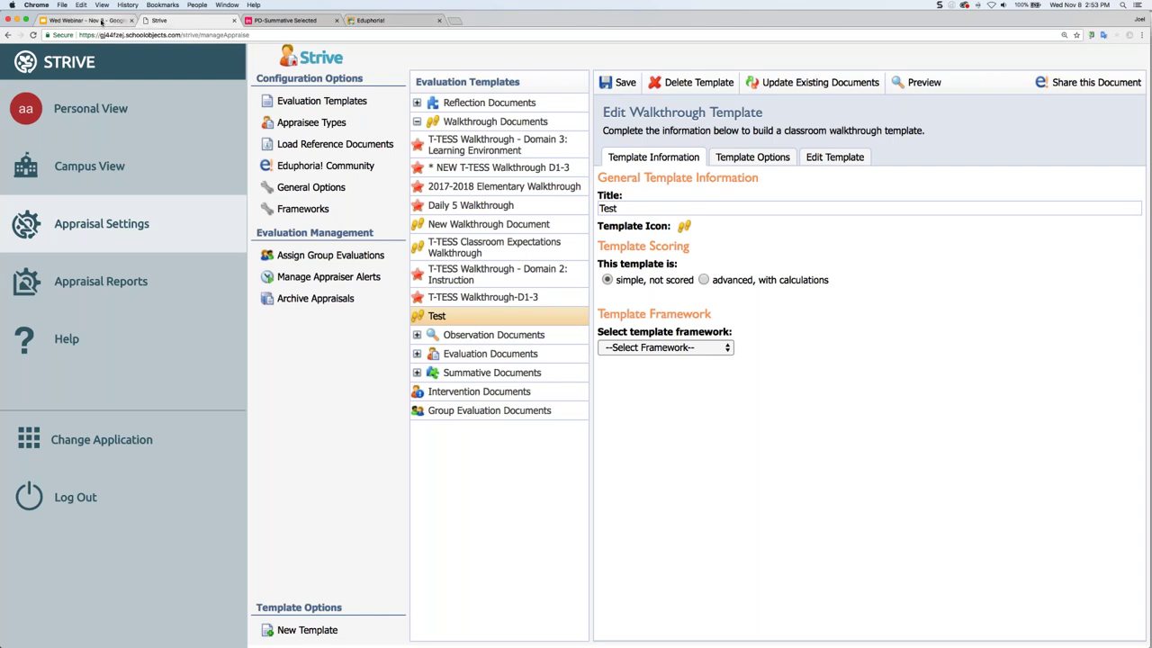